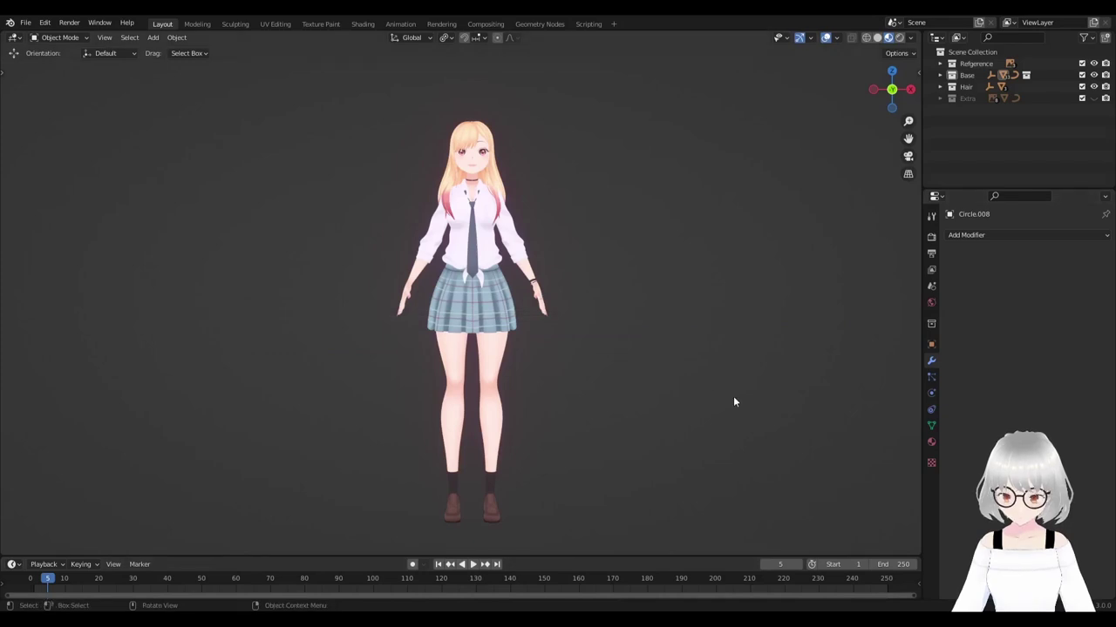
# Zoom in on the character's face and upper body and select the body mesh.
pyautogui.moveTo(516, 180)
pyautogui.keyDown('shift'); pyautogui.mouseDown(button='middle')
pyautogui.moveTo(521, 316)
pyautogui.moveTo(475, 211)
pyautogui.mouseUp(button='middle'); pyautogui.keyUp('shift')
pyautogui.scroll(6, 520, 348)
pyautogui.click(546, 315)
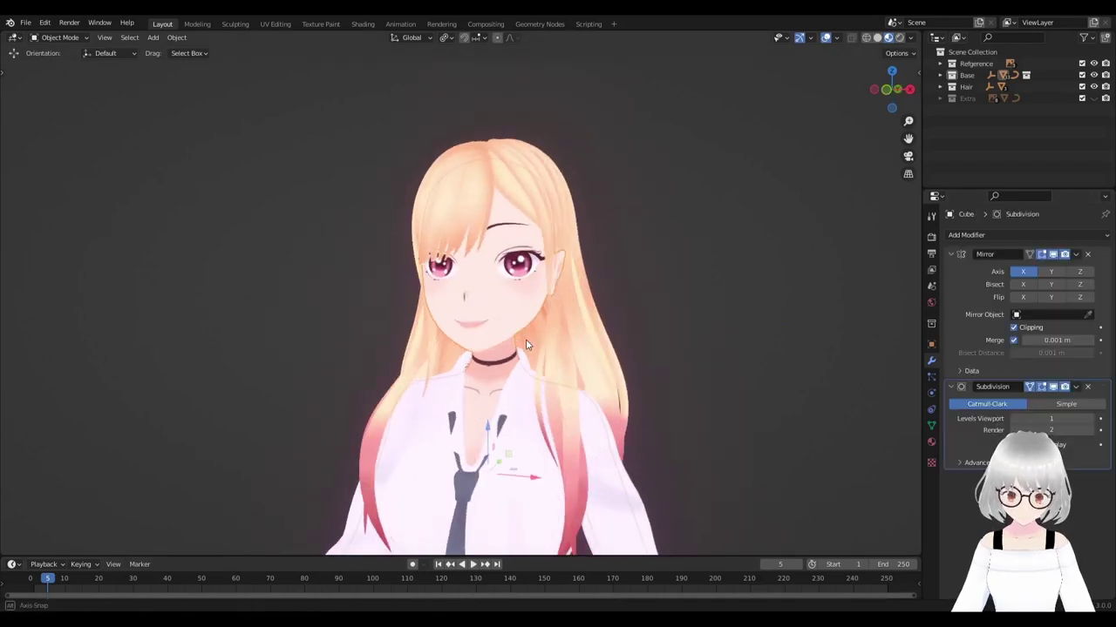
# Switch to the Shading workspace.
pyautogui.click(355, 23)
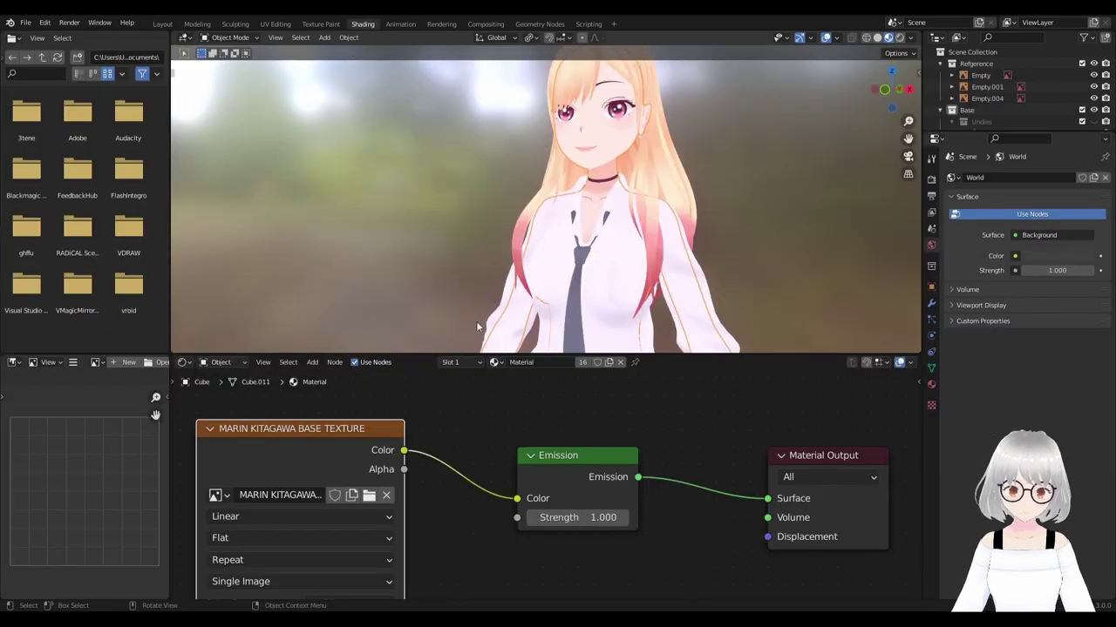
pyautogui.scroll(-3, 567, 463)
pyautogui.scroll(-2, 659, 206)
pyautogui.scroll(-2, 680, 215)
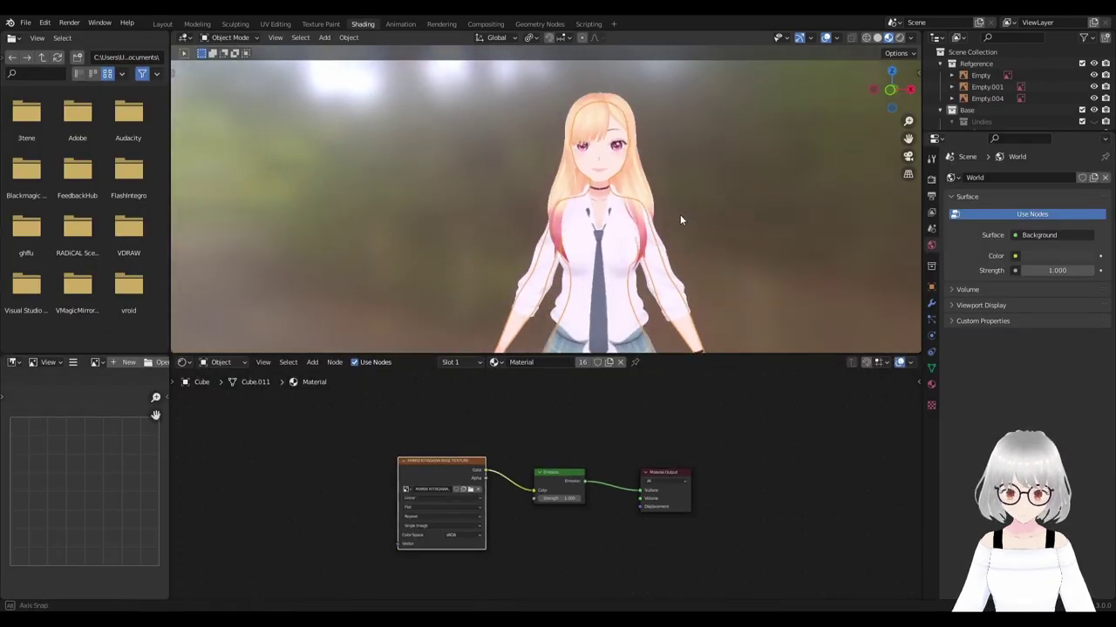
# Collapse the Reference, Base and Hair collections and hide the Hair collection.
pyautogui.click(939, 65)
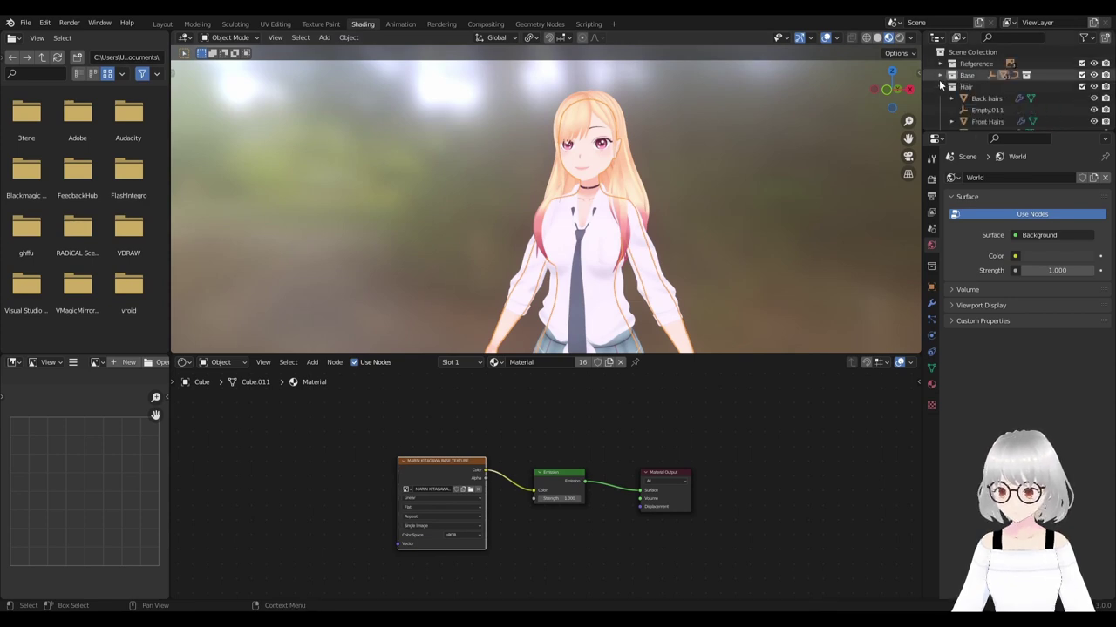
pyautogui.click(938, 75)
pyautogui.click(939, 87)
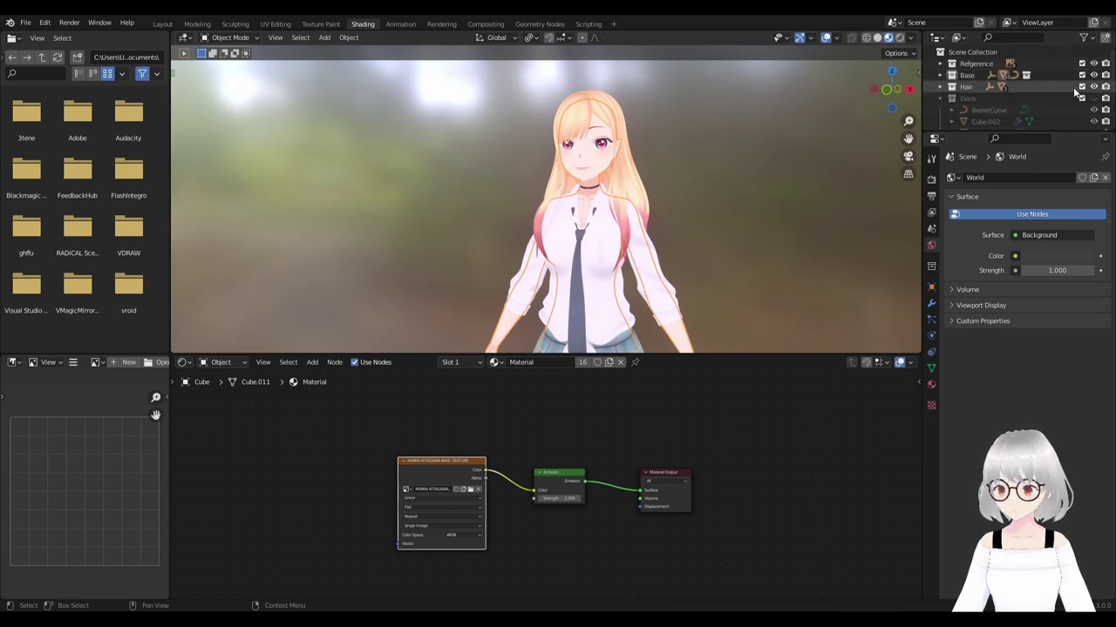
pyautogui.click(1094, 86)
# Box-select the shirt and tie pieces.
pyautogui.scroll(1, 664, 213)
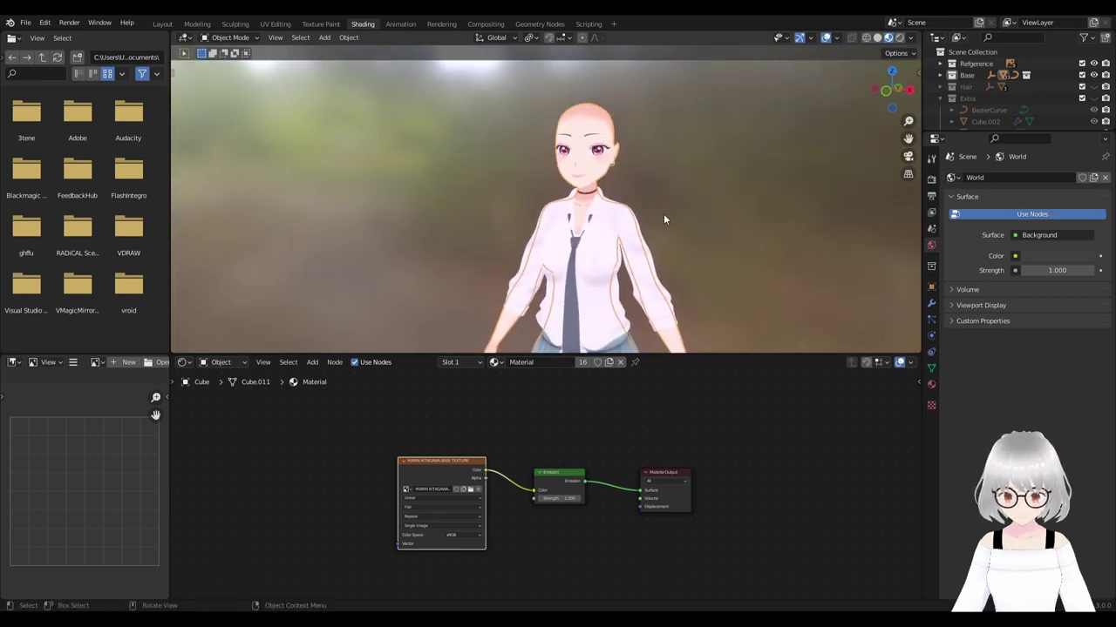
pyautogui.scroll(1, 663, 214)
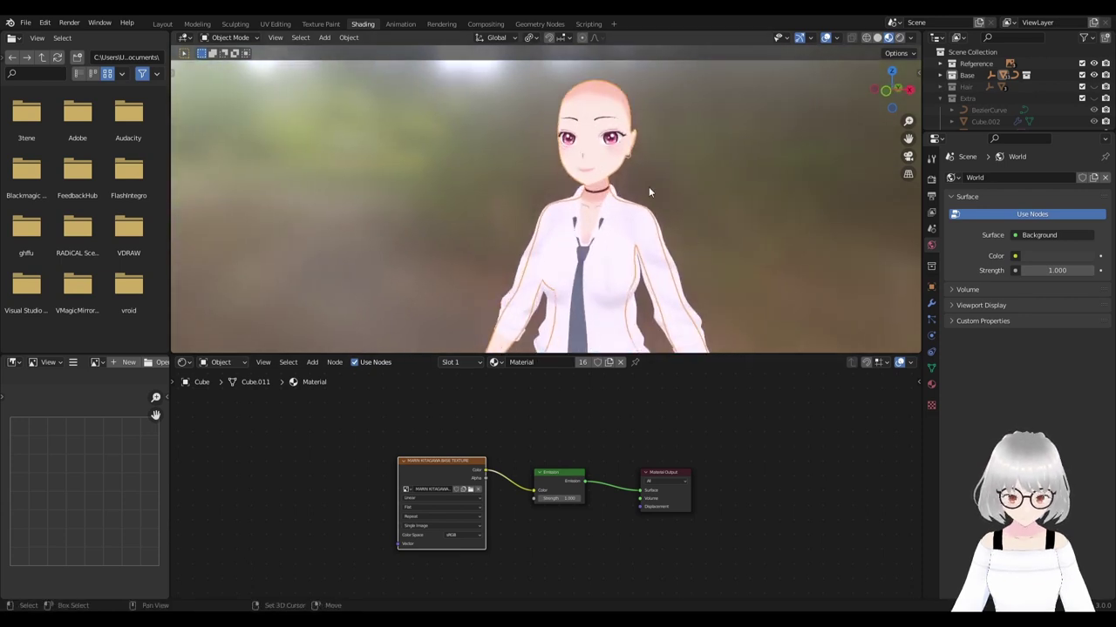
pyautogui.moveTo(516, 83); pyautogui.dragTo(658, 171)
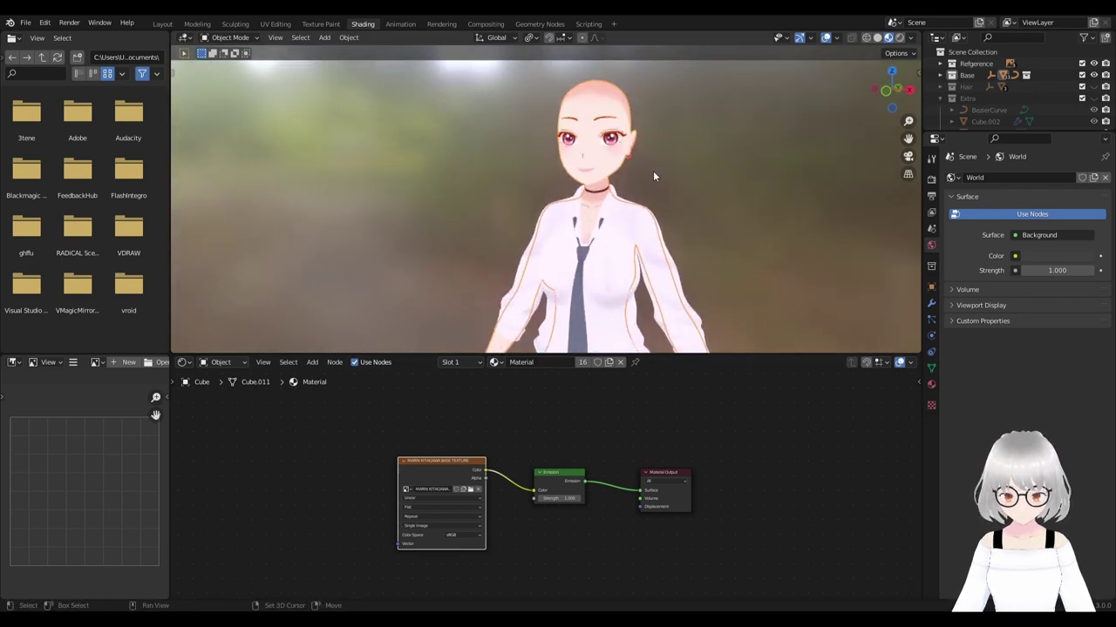
# Hide the shirt and tie so only the bare body remains.
pyautogui.press('h')
pyautogui.moveTo(649, 176); pyautogui.dragTo(628, 183, button='middle')
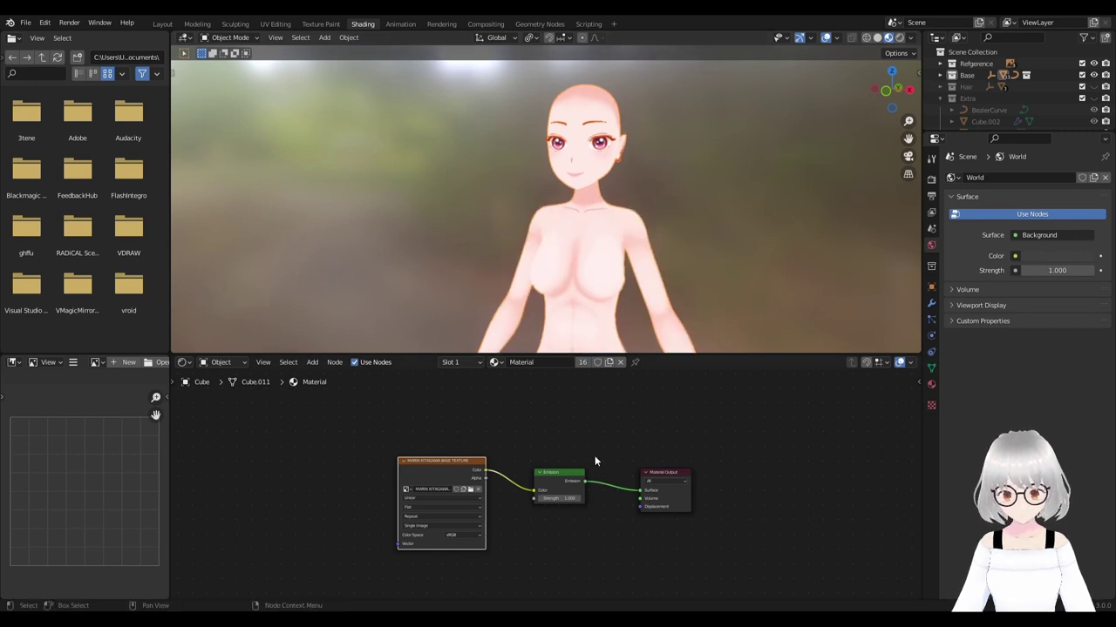
pyautogui.moveTo(552, 438); pyautogui.dragTo(595, 455, button='middle')
# Add a Diffuse BSDF node and a Shader to RGB node beside it.
pyautogui.hotkey('shift', 'a')
pyautogui.click(596, 453)
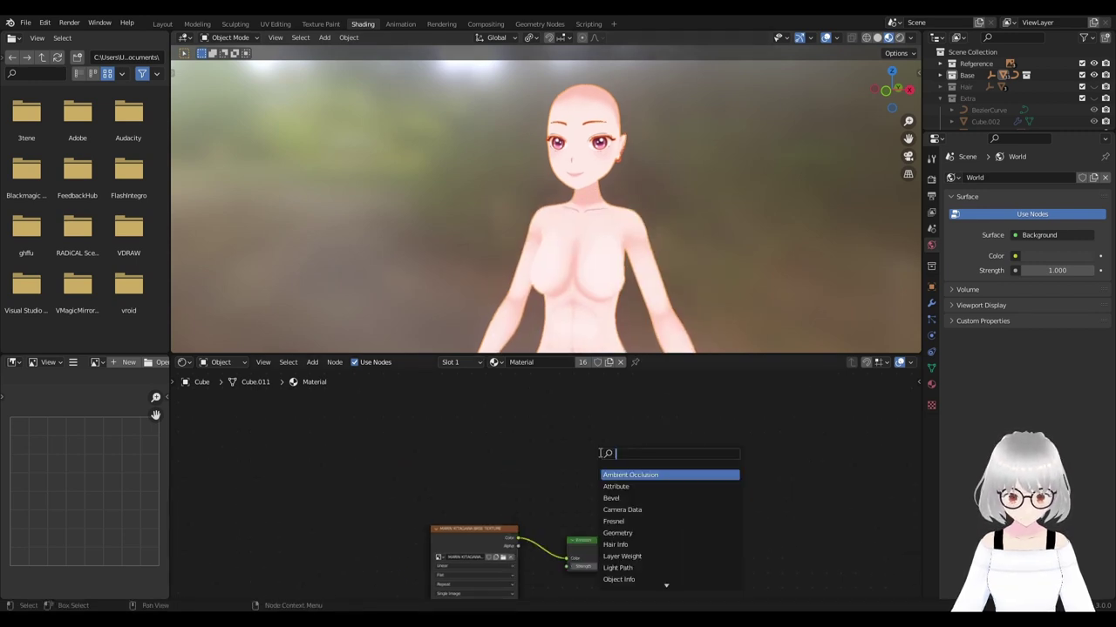
pyautogui.write('diffu')
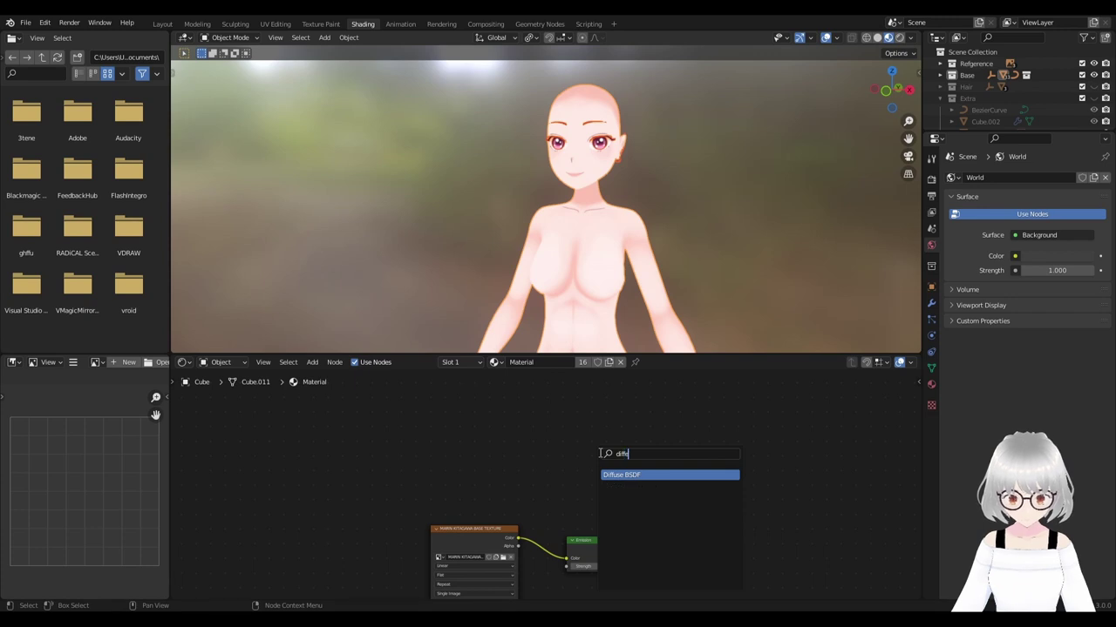
pyautogui.press('Return')
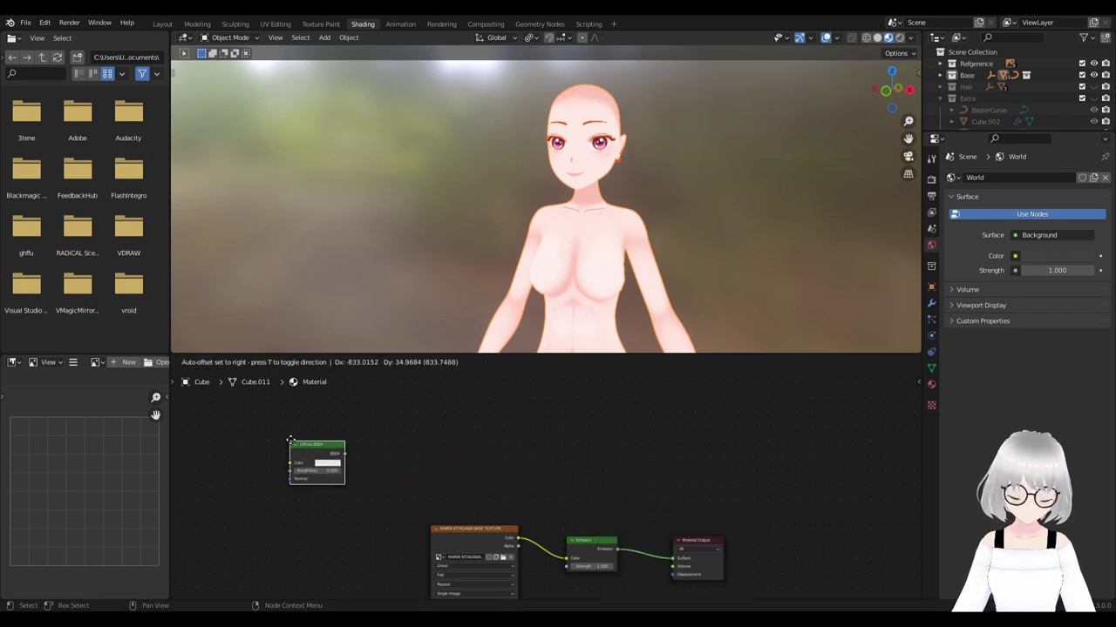
pyautogui.click(256, 442)
pyautogui.hotkey('shift', 'a')
pyautogui.click(481, 432)
pyautogui.write('s')
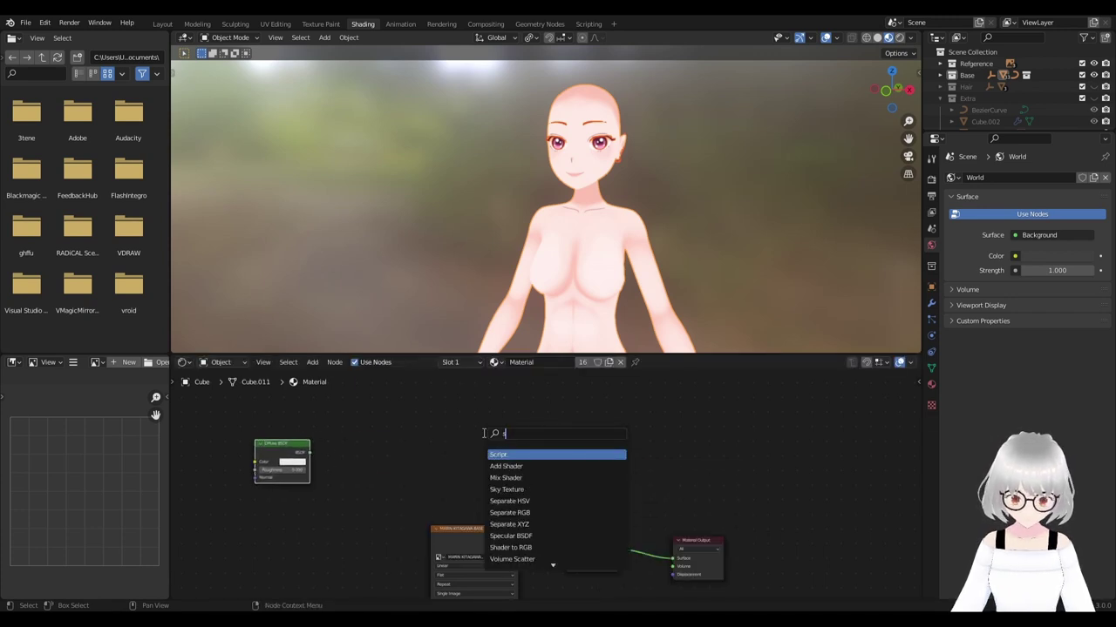
pyautogui.write('hader')
pyautogui.press('Down')
pyautogui.press('Down')
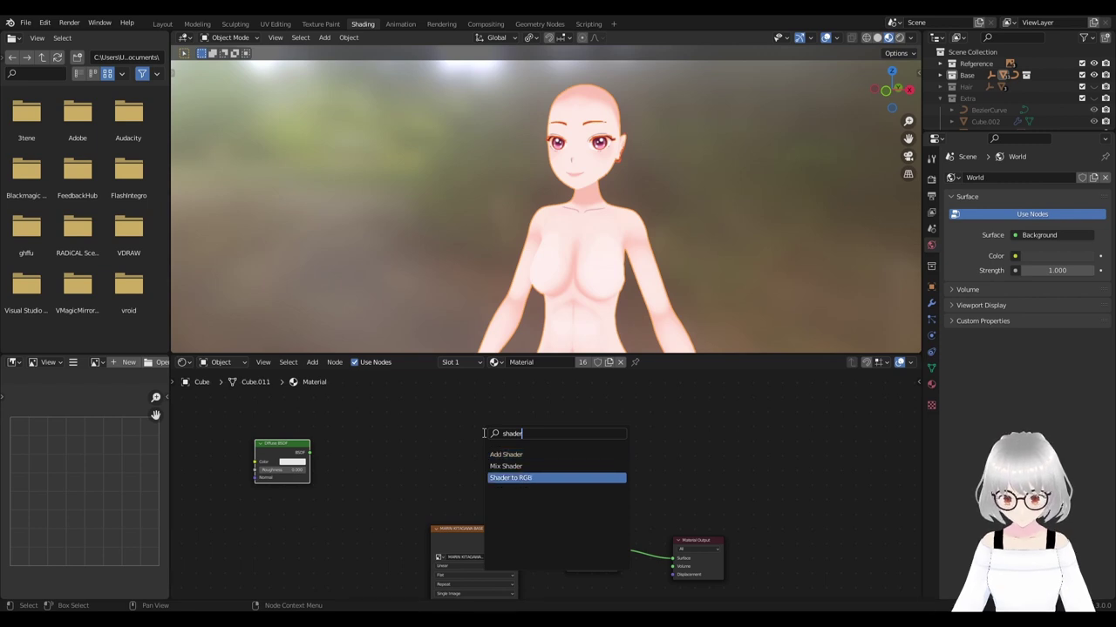
pyautogui.press('Return')
pyautogui.click(337, 440)
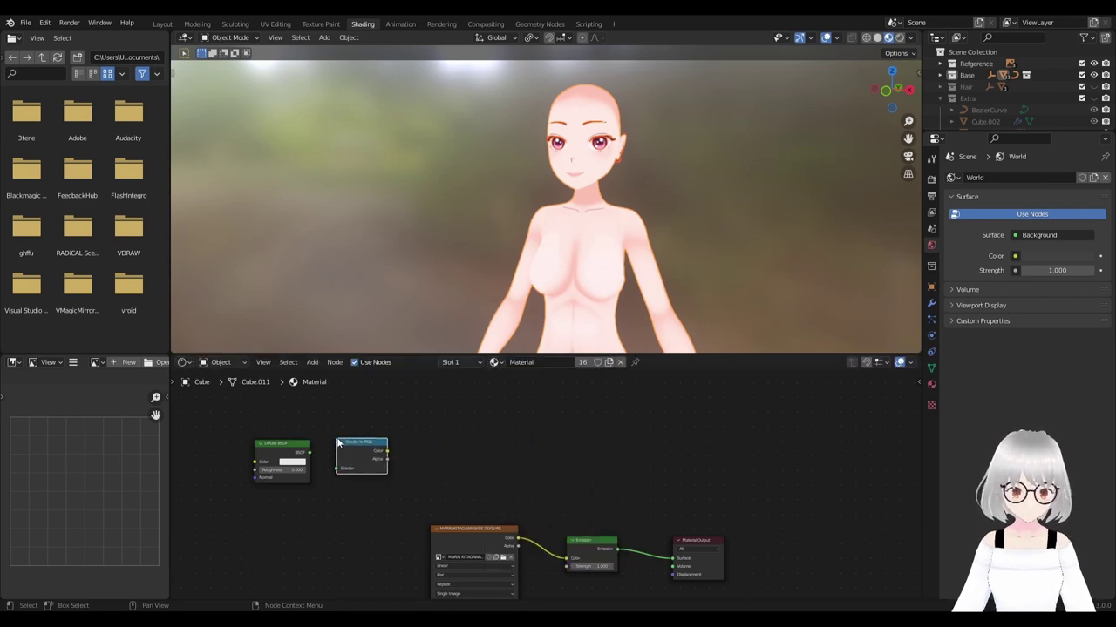
# Add a ColorRamp node to the right of Shader to RGB.
pyautogui.hotkey('shift', 'a')
pyautogui.click(459, 427)
pyautogui.write('color')
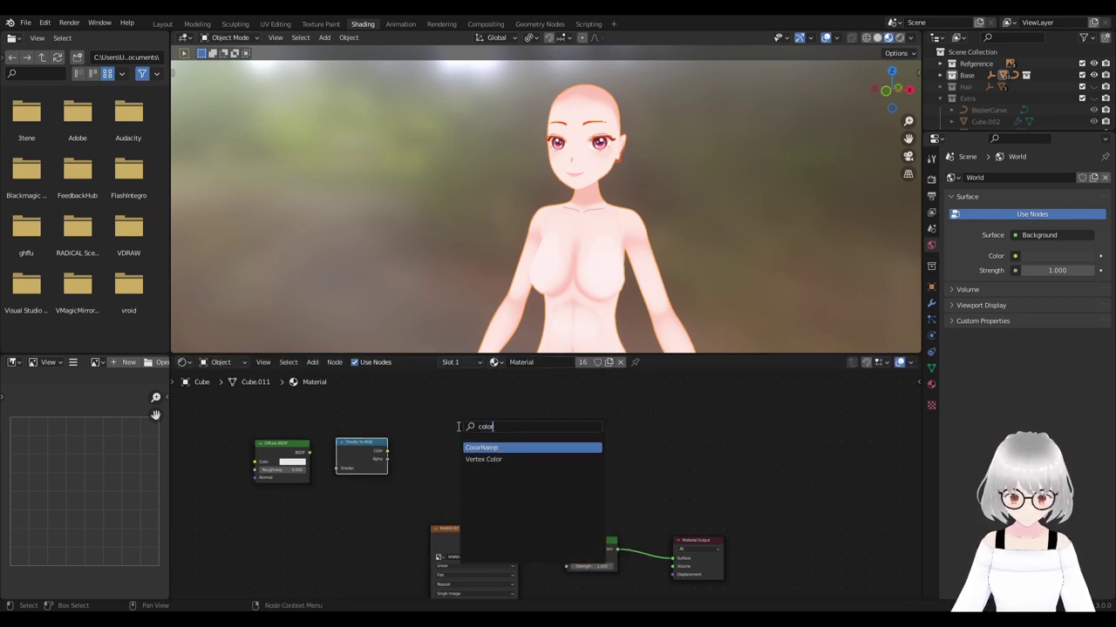
pyautogui.press('Return')
pyautogui.click(429, 429)
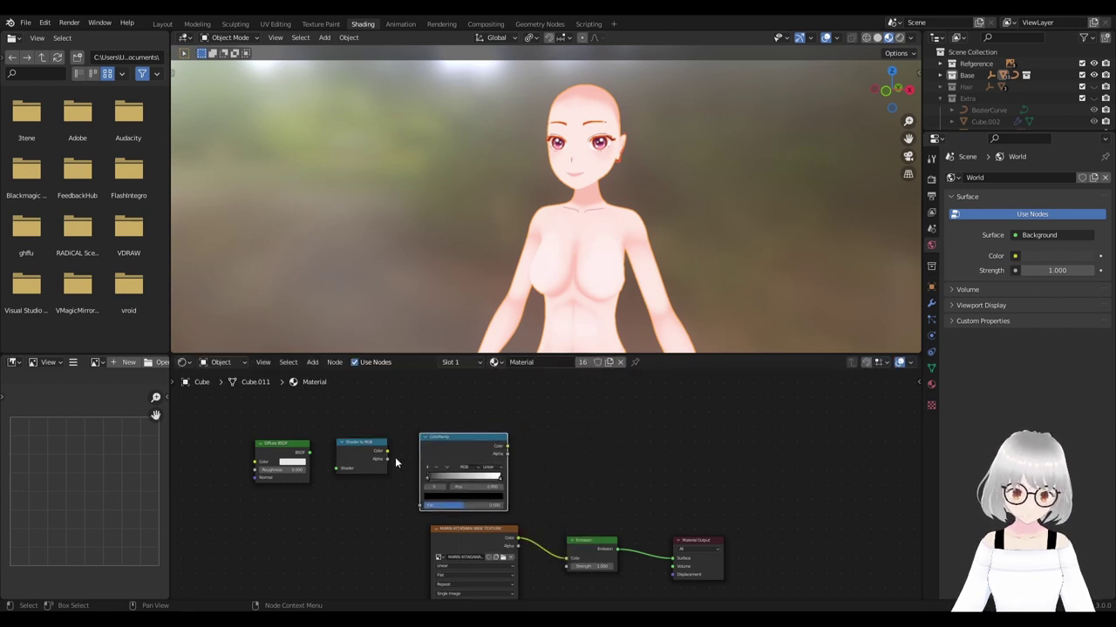
pyautogui.scroll(2, 395, 456)
pyautogui.moveTo(258, 423); pyautogui.dragTo(355, 439, button='middle')
# Link Diffuse BSDF to Shader to RGB, its Color to ColorRamp Fac, and ColorRamp to the Material Output.
pyautogui.moveTo(316, 397); pyautogui.dragTo(485, 488)
pyautogui.moveTo(484, 488); pyautogui.dragTo(468, 507, button='middle')
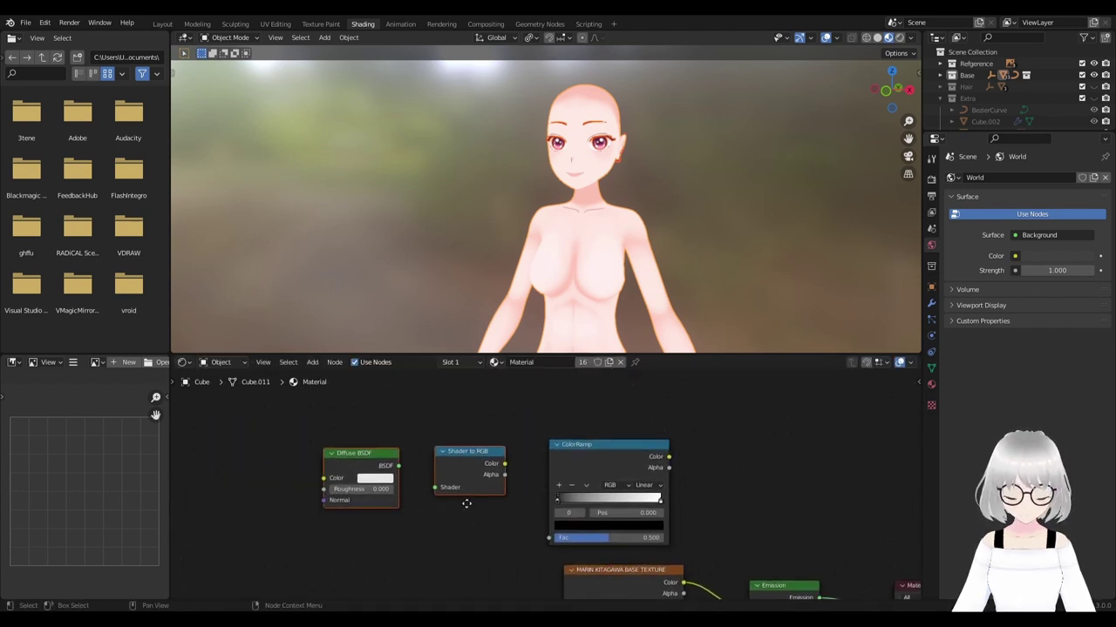
pyautogui.moveTo(466, 507); pyautogui.dragTo(461, 495)
pyautogui.moveTo(393, 467); pyautogui.dragTo(429, 488)
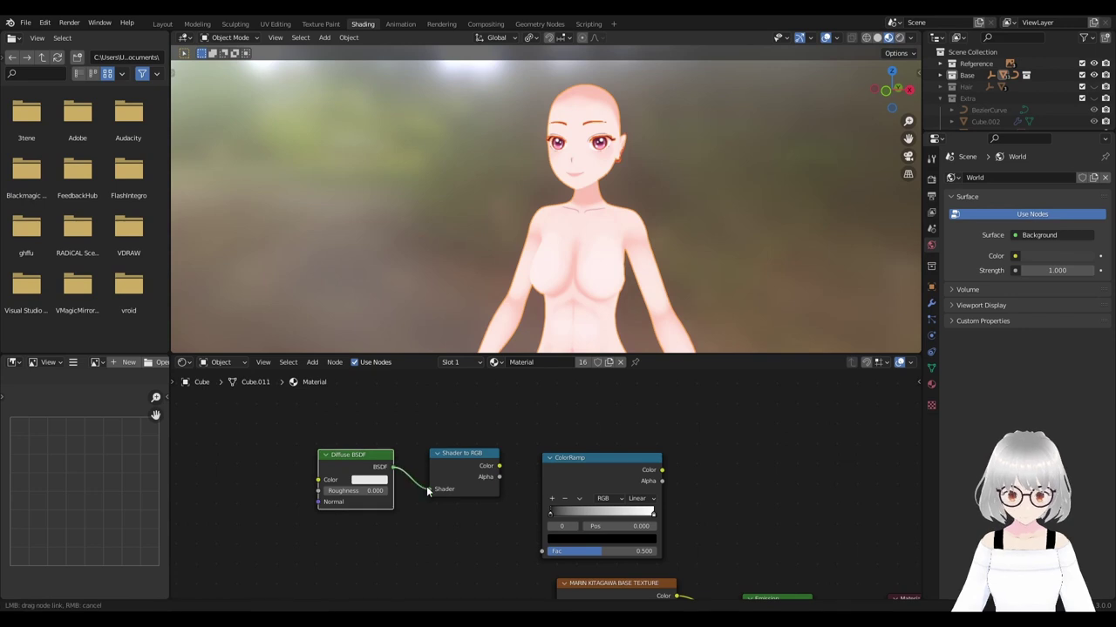
pyautogui.moveTo(501, 471); pyautogui.dragTo(541, 551)
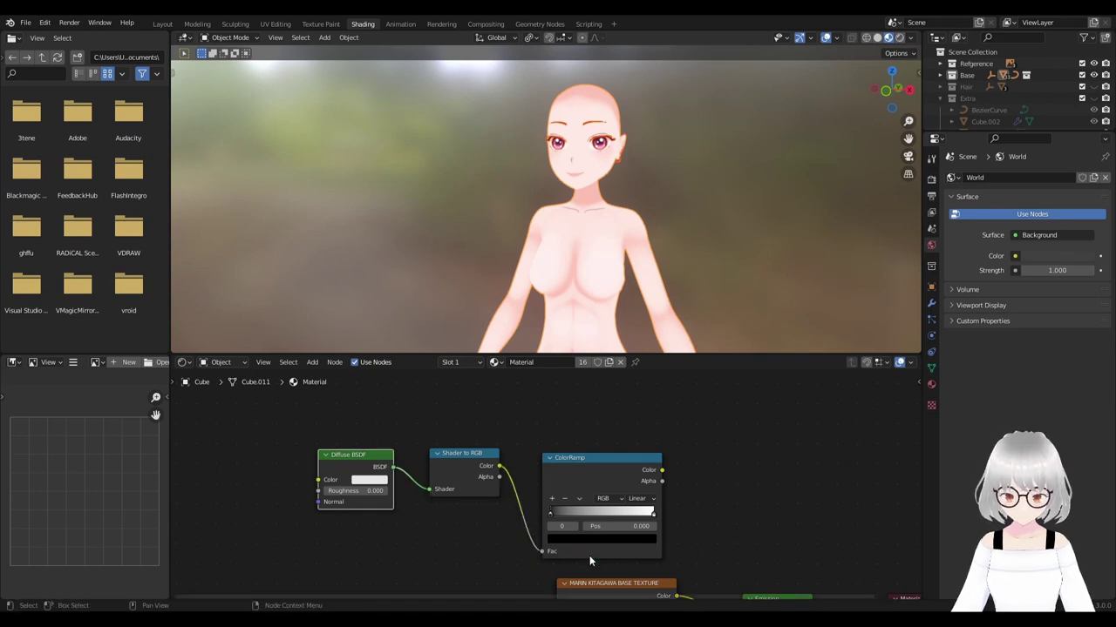
pyautogui.scroll(1, 549, 505)
pyautogui.keyDown('ctrl'); pyautogui.keyDown('shift'); pyautogui.click(619, 471); pyautogui.keyUp('shift'); pyautogui.keyUp('ctrl')
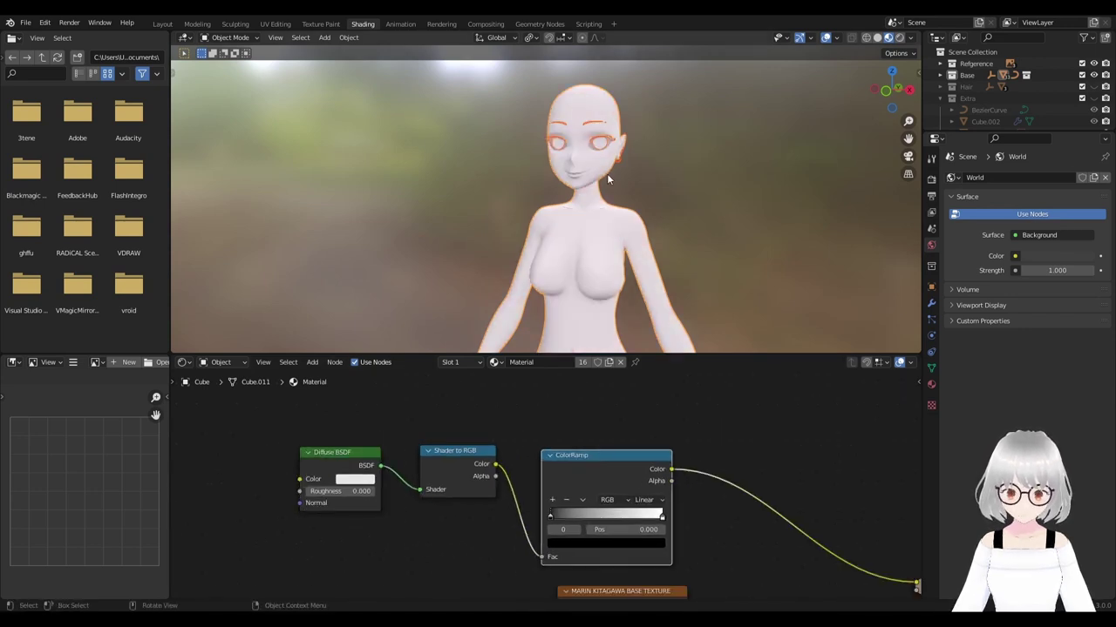
# Move the ramp's white stop to position 0.3.
pyautogui.scroll(3, 607, 174)
pyautogui.scroll(3, 685, 140)
pyautogui.moveTo(603, 223)
pyautogui.mouseDown(button='middle')
pyautogui.moveTo(697, 252)
pyautogui.moveTo(671, 255)
pyautogui.mouseUp(button='middle')
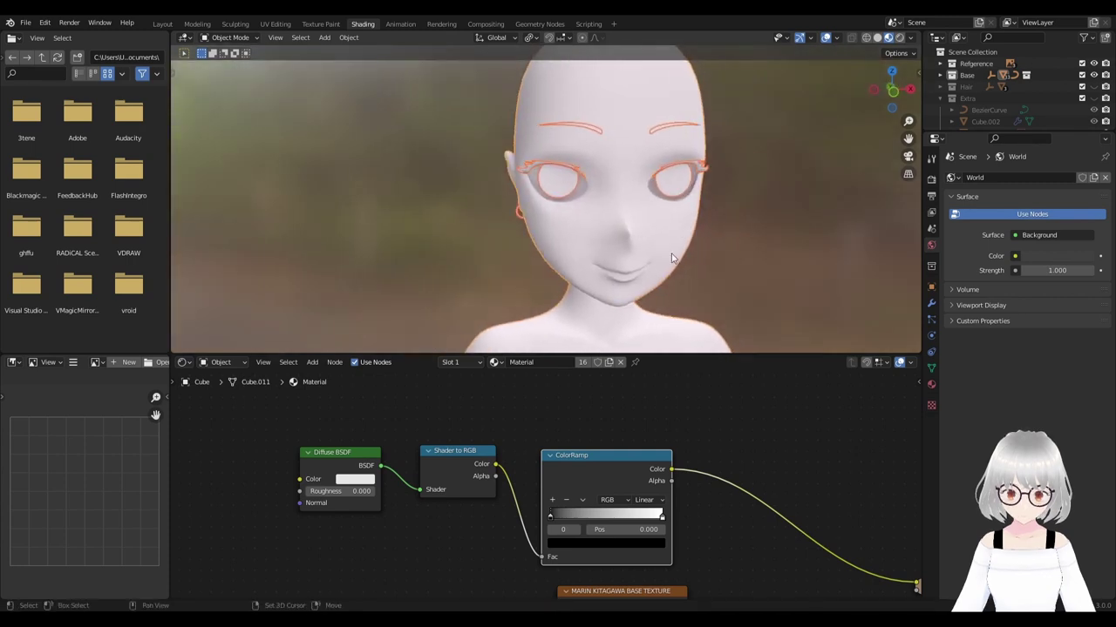
pyautogui.click(662, 518)
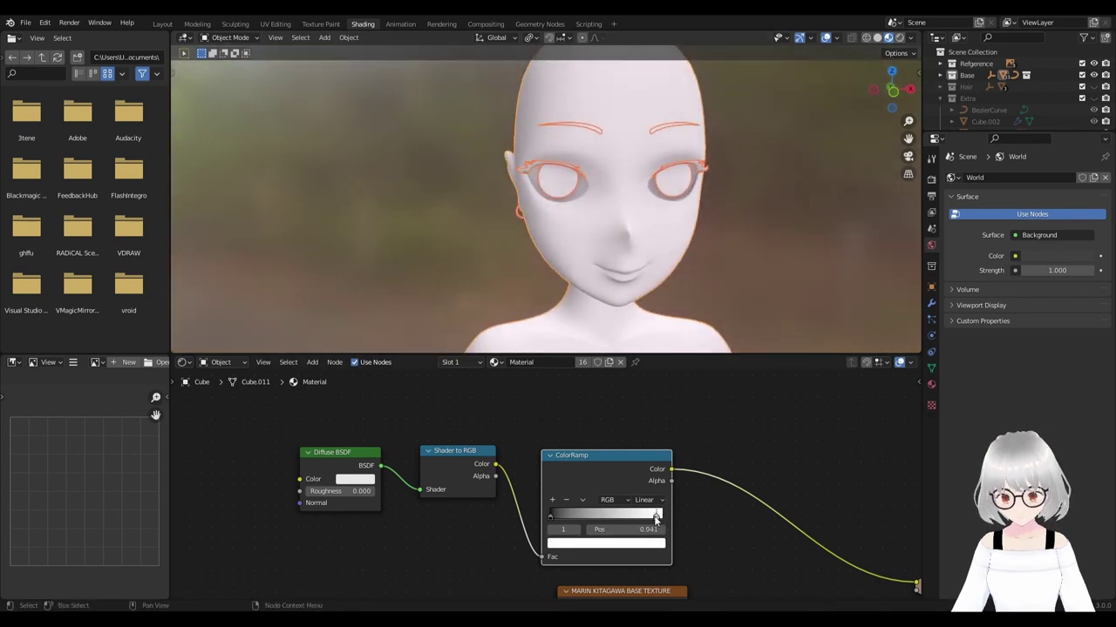
pyautogui.moveTo(656, 519); pyautogui.dragTo(594, 517)
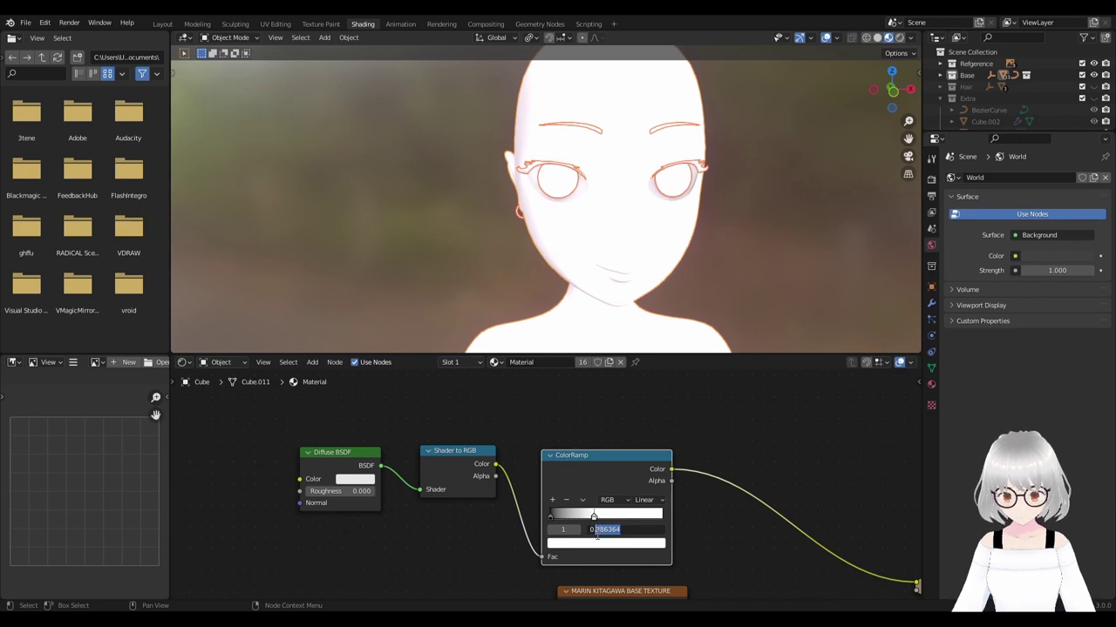
pyautogui.write('0.3')
pyautogui.press('Return')
# Set the ColorRamp interpolation to Constant.
pyautogui.moveTo(647, 322)
pyautogui.mouseDown(button='middle')
pyautogui.moveTo(753, 242)
pyautogui.moveTo(675, 283)
pyautogui.mouseUp(button='middle')
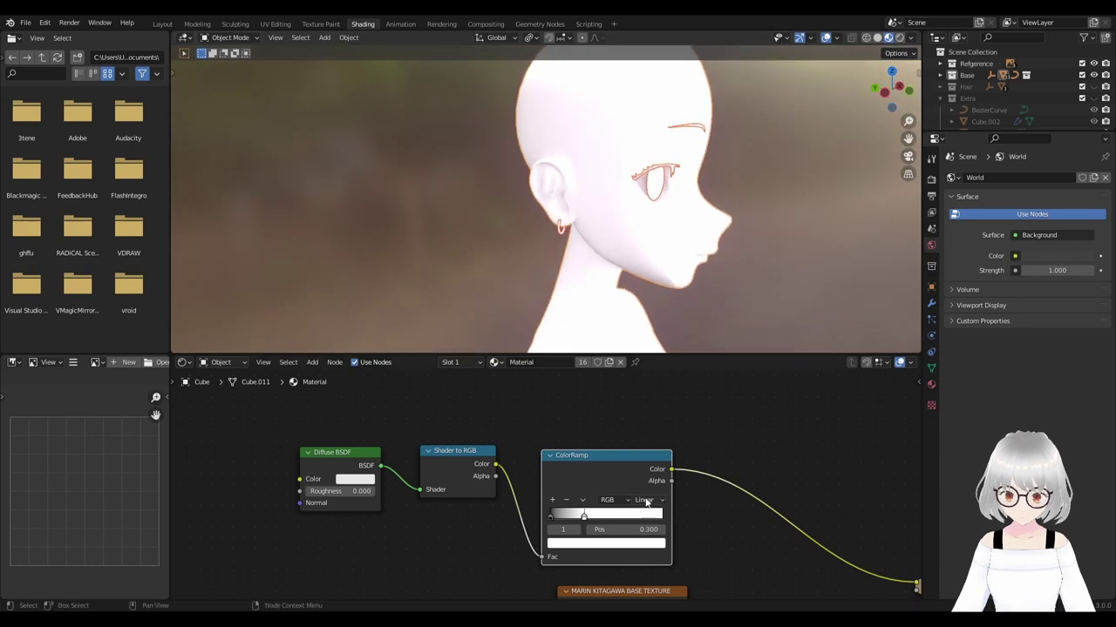
pyautogui.click(648, 500)
pyautogui.click(649, 559)
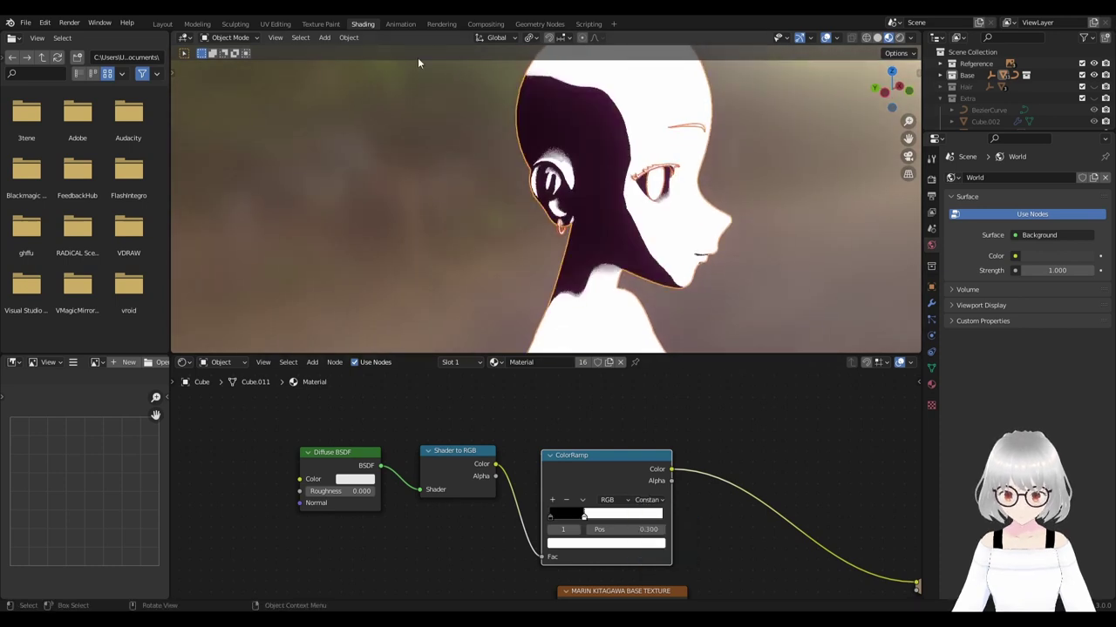
# Set the ramp's black stop colour to grey 585858.
pyautogui.moveTo(417, 57)
pyautogui.mouseDown(button='middle')
pyautogui.moveTo(669, 179)
pyautogui.moveTo(612, 184)
pyautogui.moveTo(634, 317)
pyautogui.moveTo(611, 424)
pyautogui.mouseUp(button='middle')
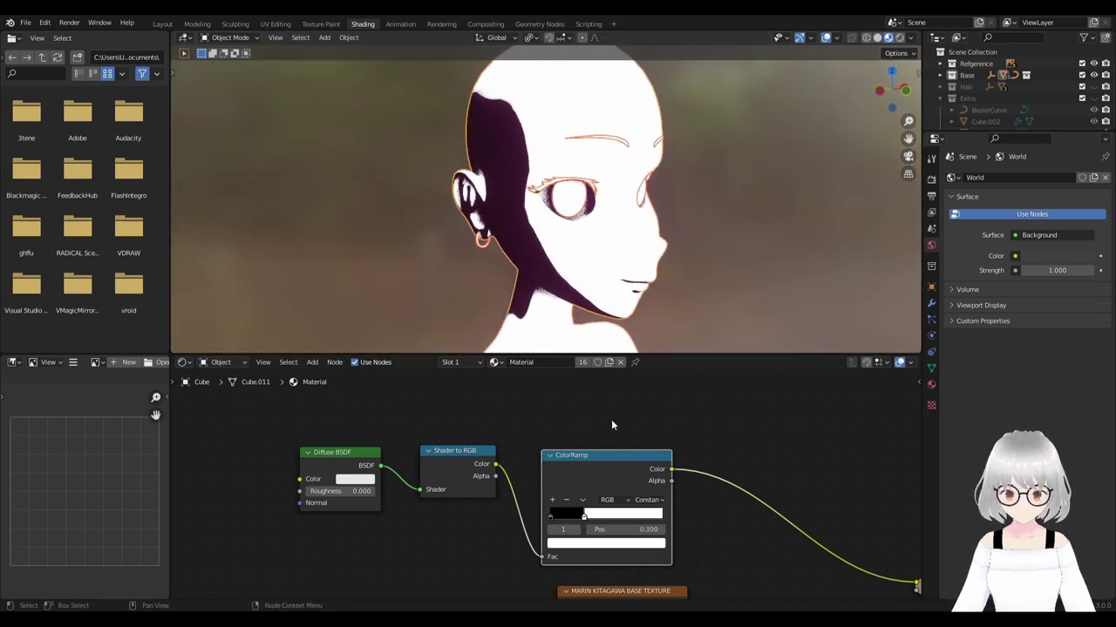
pyautogui.click(550, 518)
pyautogui.scroll(1, 597, 546)
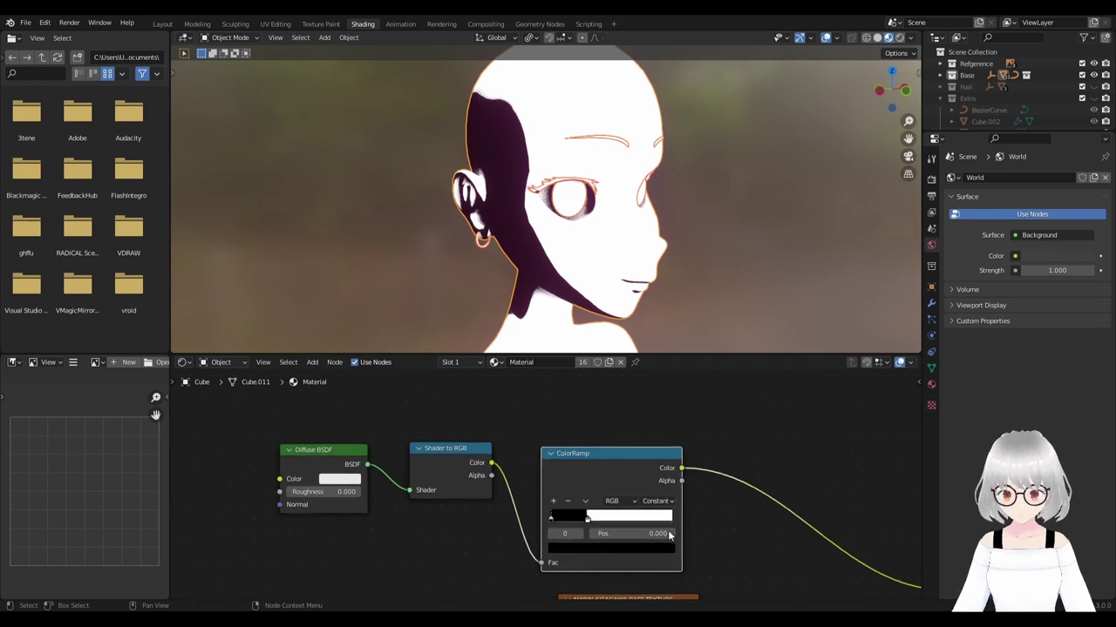
pyautogui.click(650, 520)
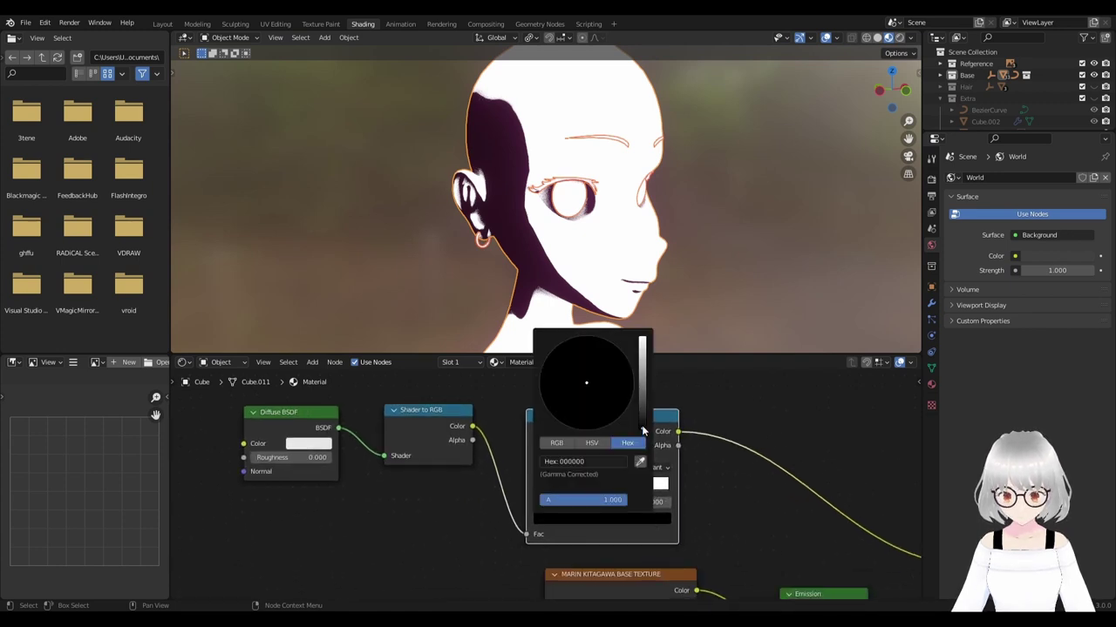
pyautogui.moveTo(643, 428); pyautogui.dragTo(642, 408)
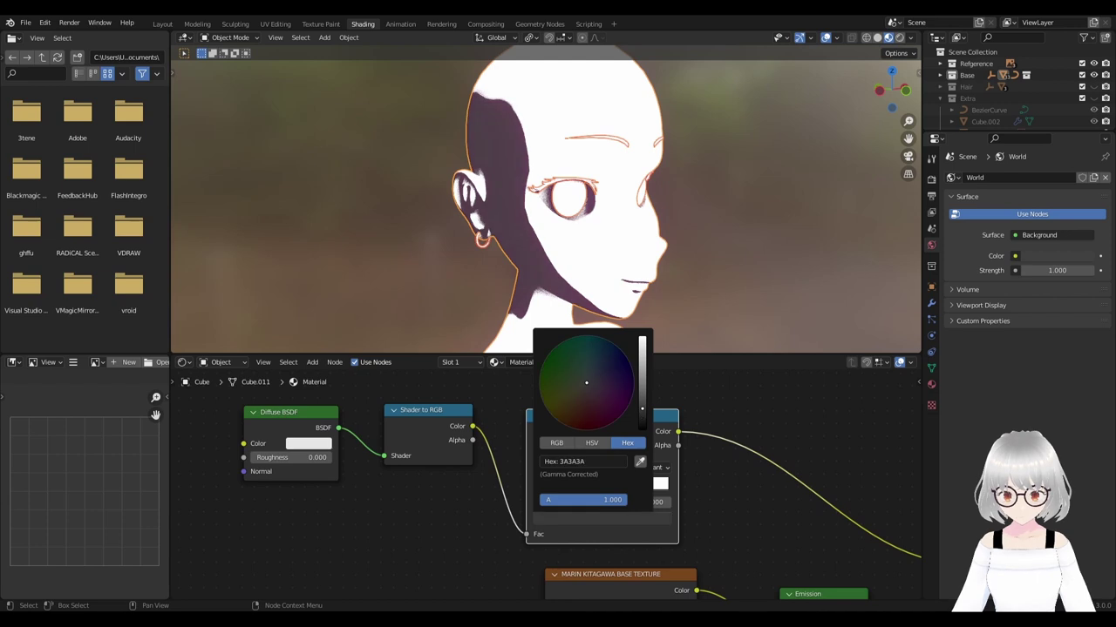
pyautogui.click(607, 459)
pyautogui.write('585858')
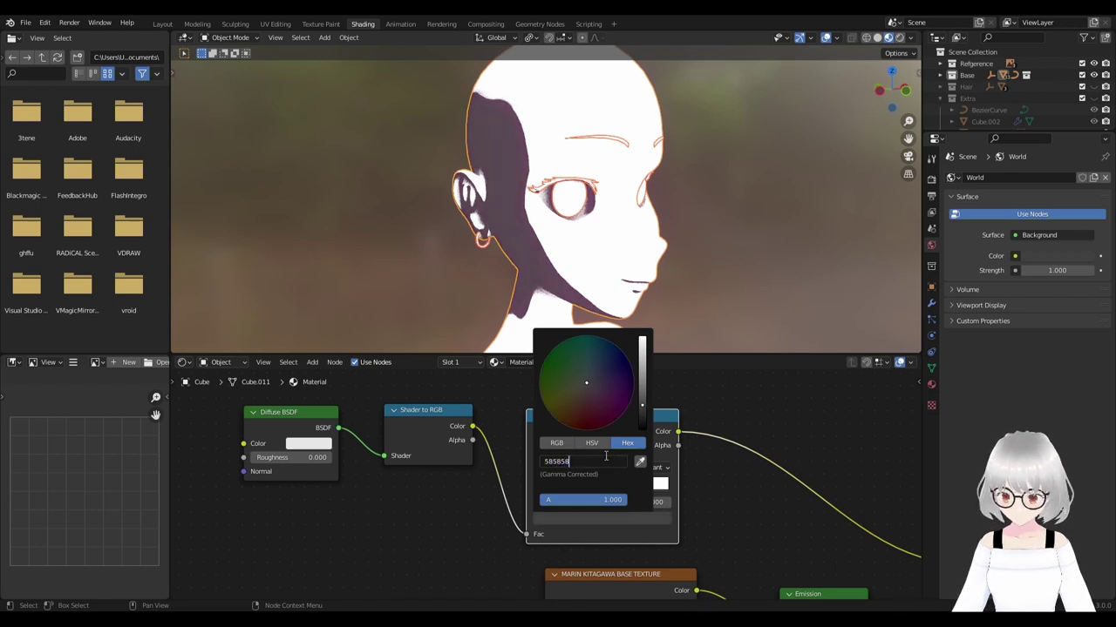
pyautogui.press('Return')
pyautogui.scroll(-1, 558, 483)
# Wrap the toon shading nodes in a frame and move it up and left.
pyautogui.scroll(-2, 558, 484)
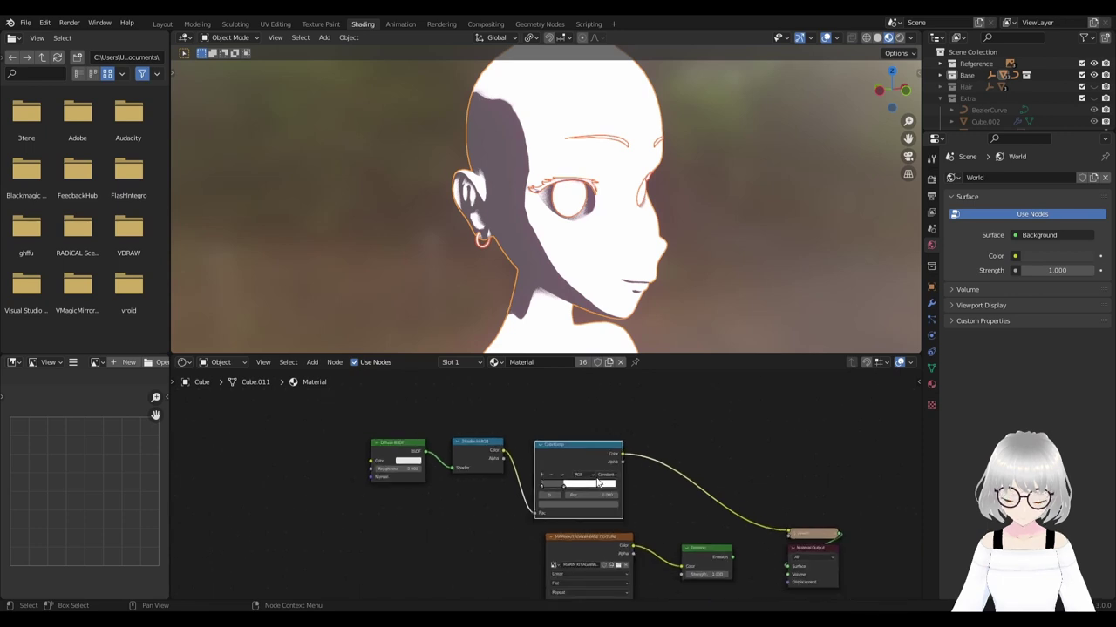
pyautogui.scroll(-1, 598, 482)
pyautogui.moveTo(401, 423); pyautogui.dragTo(561, 488)
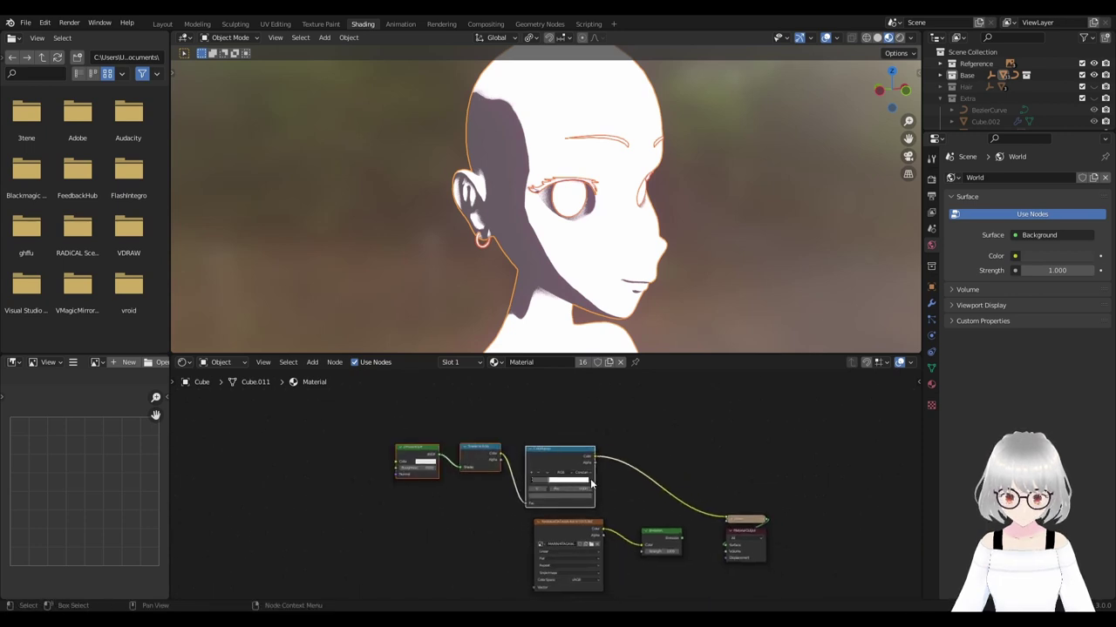
pyautogui.hotkey('ctrl', 'j')
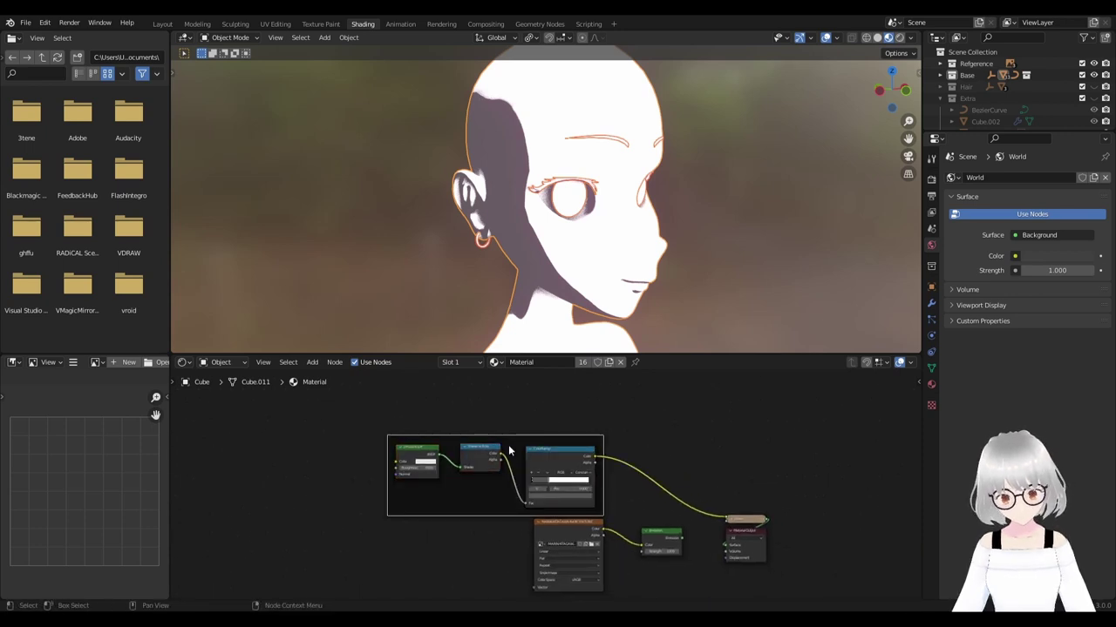
pyautogui.moveTo(504, 448); pyautogui.dragTo(411, 413)
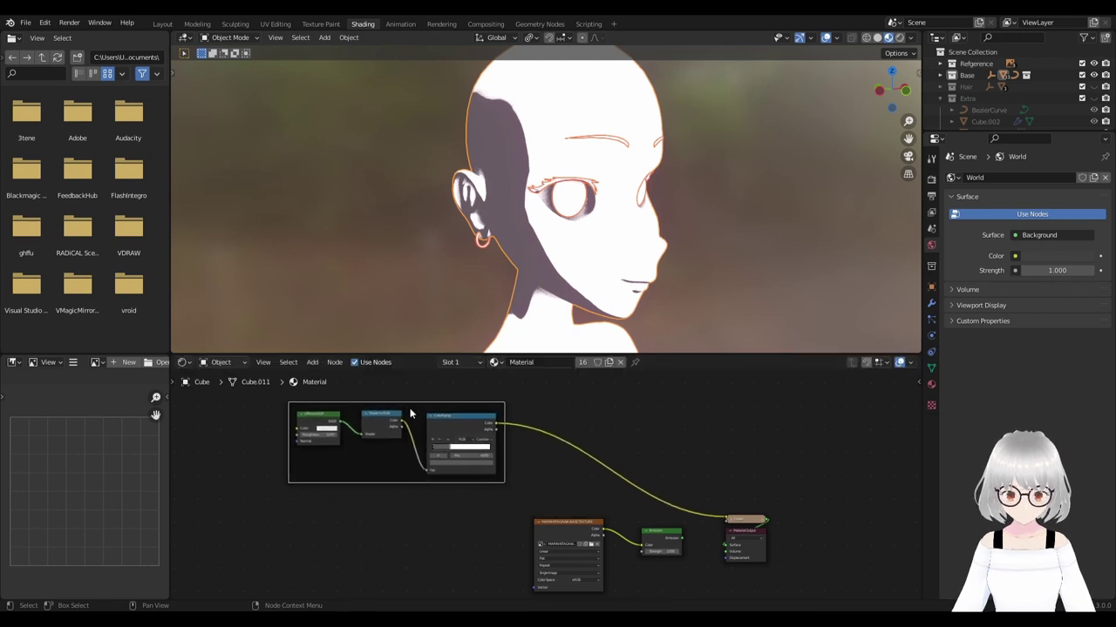
# Insert a MixRGB node into the link between the base texture and Emission.
pyautogui.keyDown('shift'); pyautogui.scroll(-2, 590, 471); pyautogui.keyUp('shift')
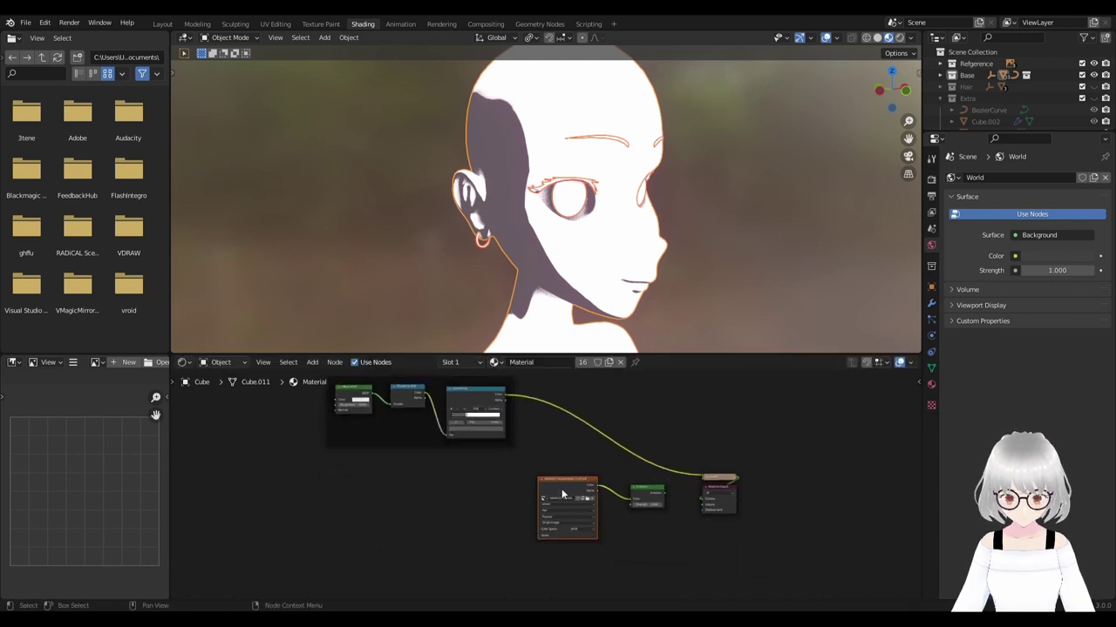
pyautogui.moveTo(570, 506); pyautogui.dragTo(336, 520)
pyautogui.hotkey('shift', 'a')
pyautogui.write('m')
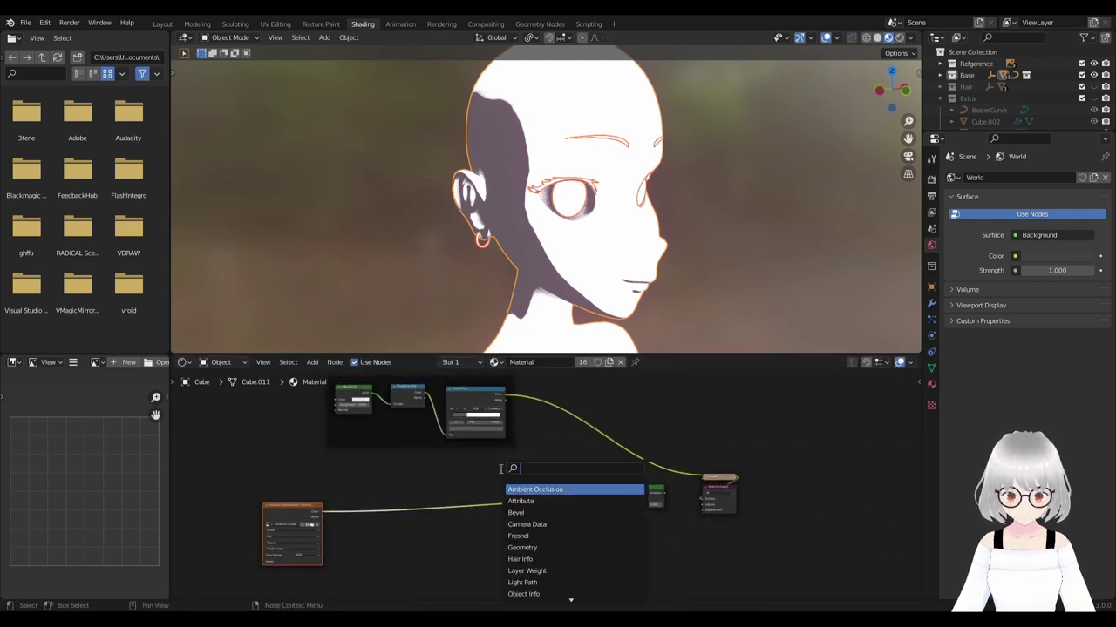
pyautogui.write('ix')
pyautogui.press('Return')
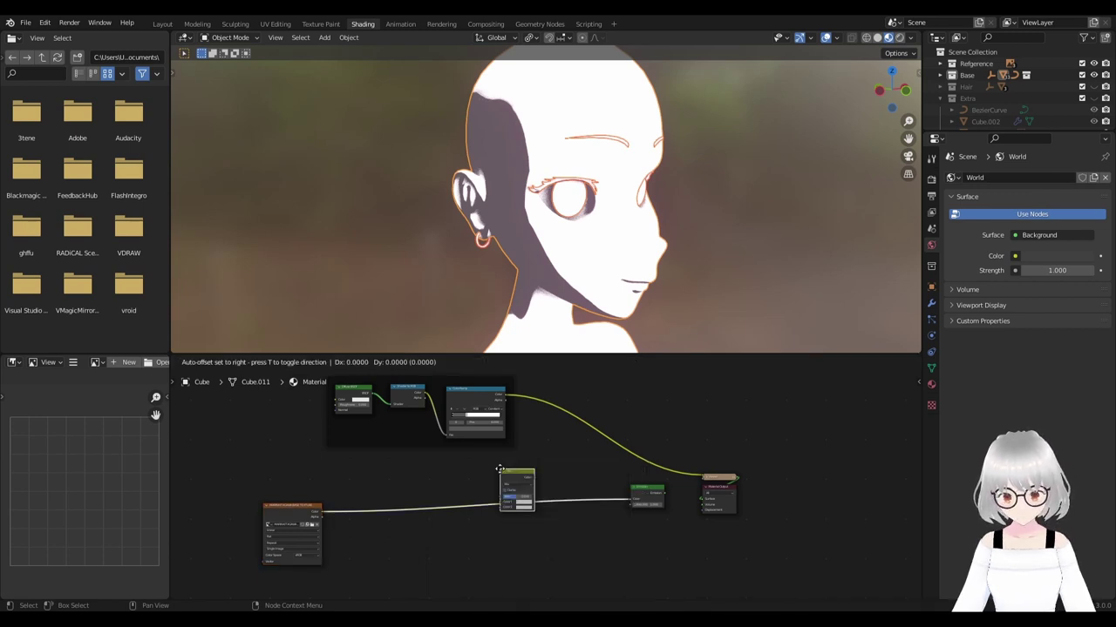
pyautogui.click(372, 516)
pyautogui.scroll(2, 372, 517)
pyautogui.scroll(2, 372, 516)
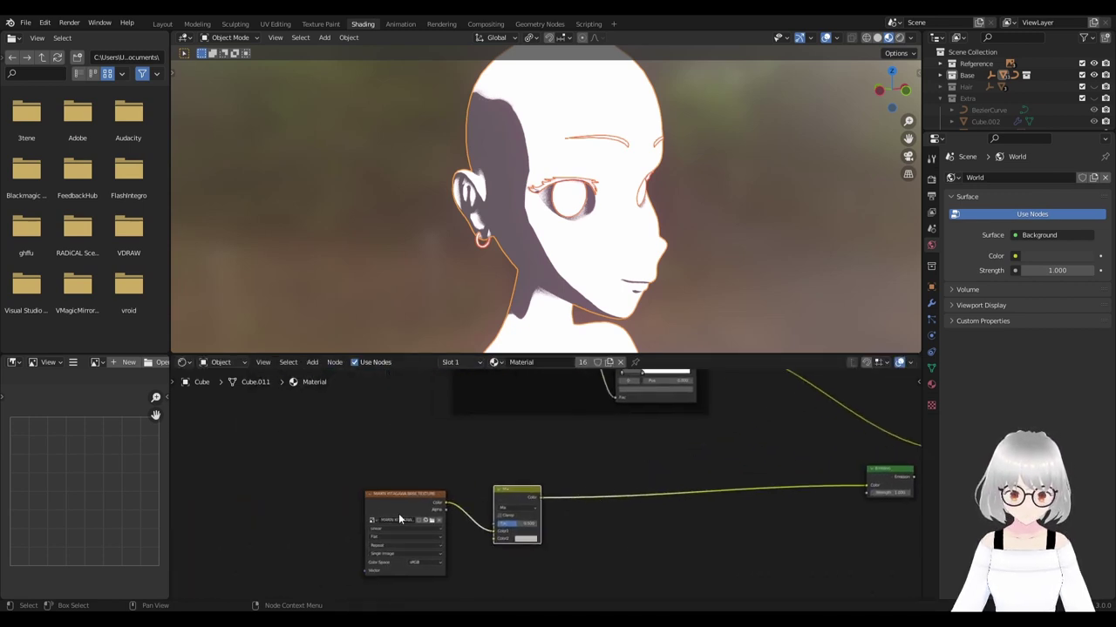
# Show the MARIN KITAGAWA texture in the image viewer, framed on the skin area.
pyautogui.click(397, 503)
pyautogui.scroll(1, 398, 502)
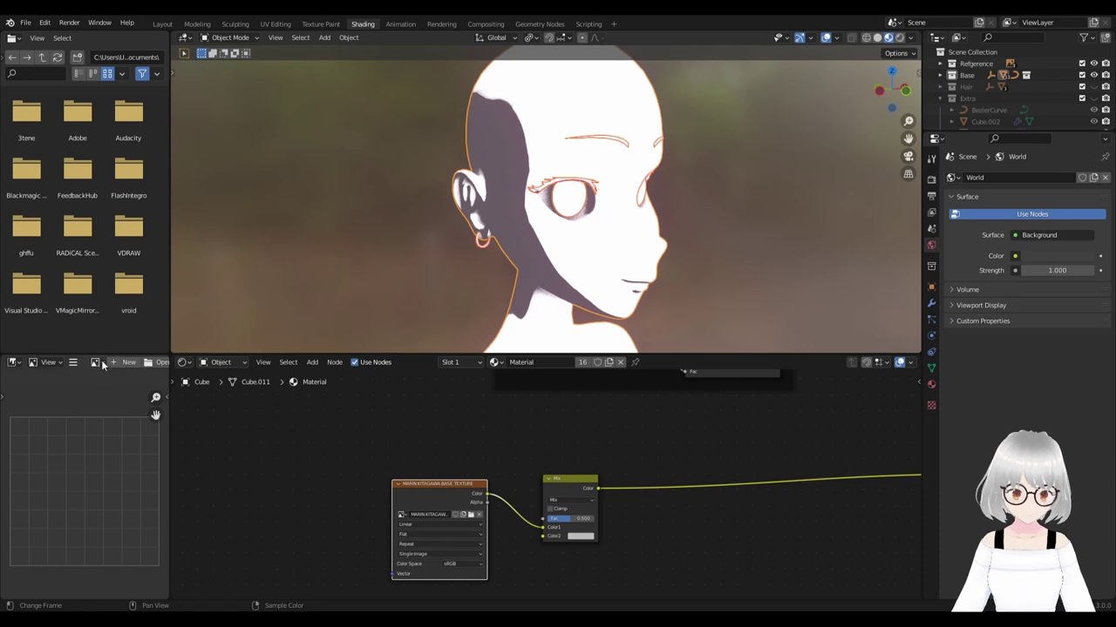
pyautogui.click(102, 365)
pyautogui.click(148, 392)
pyautogui.moveTo(79, 435); pyautogui.dragTo(128, 478, button='middle')
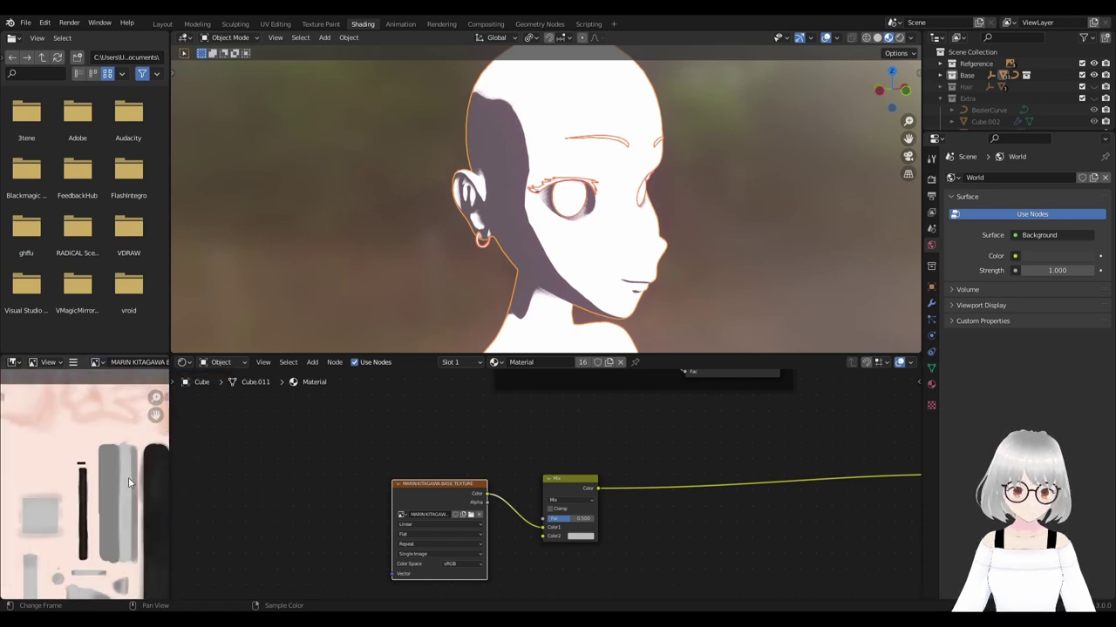
pyautogui.scroll(-2, 128, 478)
pyautogui.scroll(4, 95, 475)
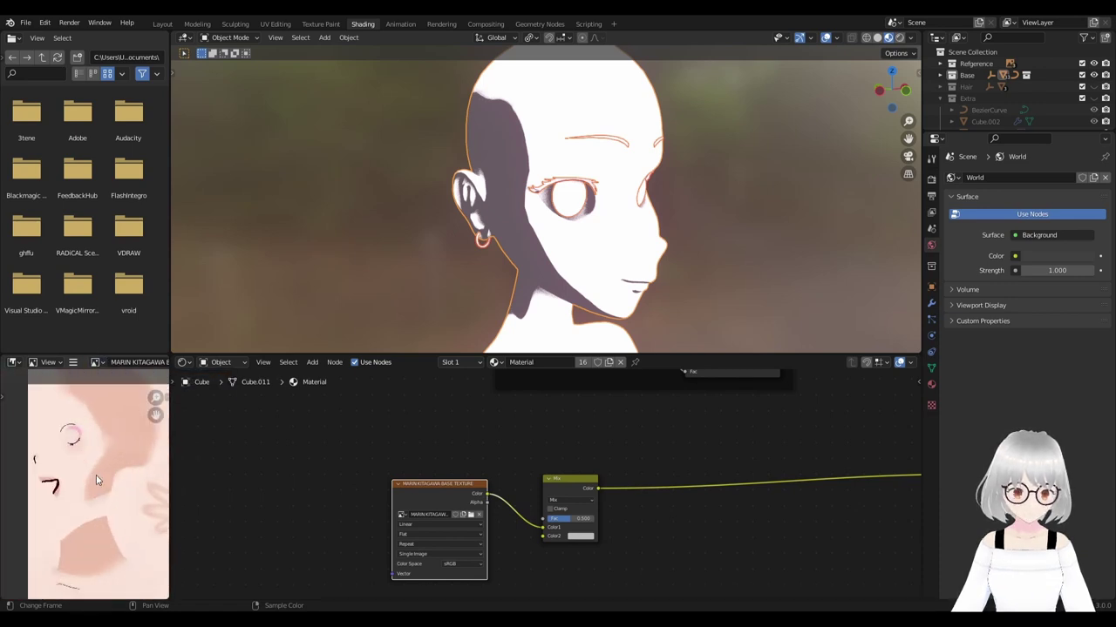
# Sample the pink skin tone from the texture into the mix node's Color2.
pyautogui.click(580, 537)
pyautogui.click(635, 505)
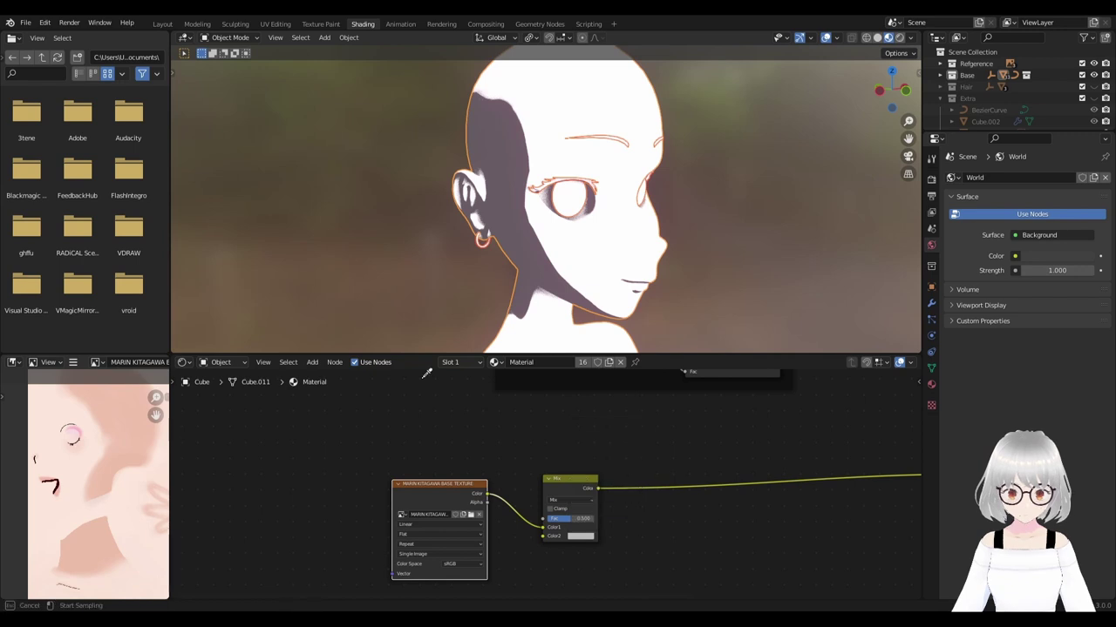
pyautogui.click(120, 407)
pyautogui.scroll(1, 584, 486)
pyautogui.scroll(1, 587, 484)
pyautogui.scroll(-2, 587, 484)
pyautogui.scroll(-2, 581, 485)
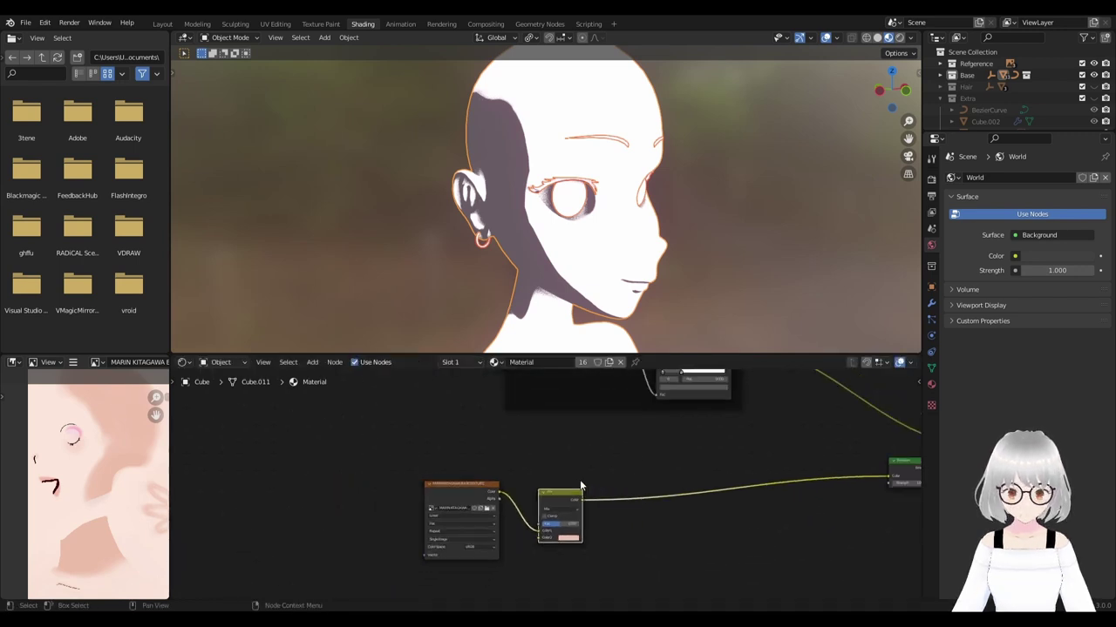
# Add a second MixRGB node above the Emission shader.
pyautogui.moveTo(513, 494); pyautogui.dragTo(500, 514, button='middle')
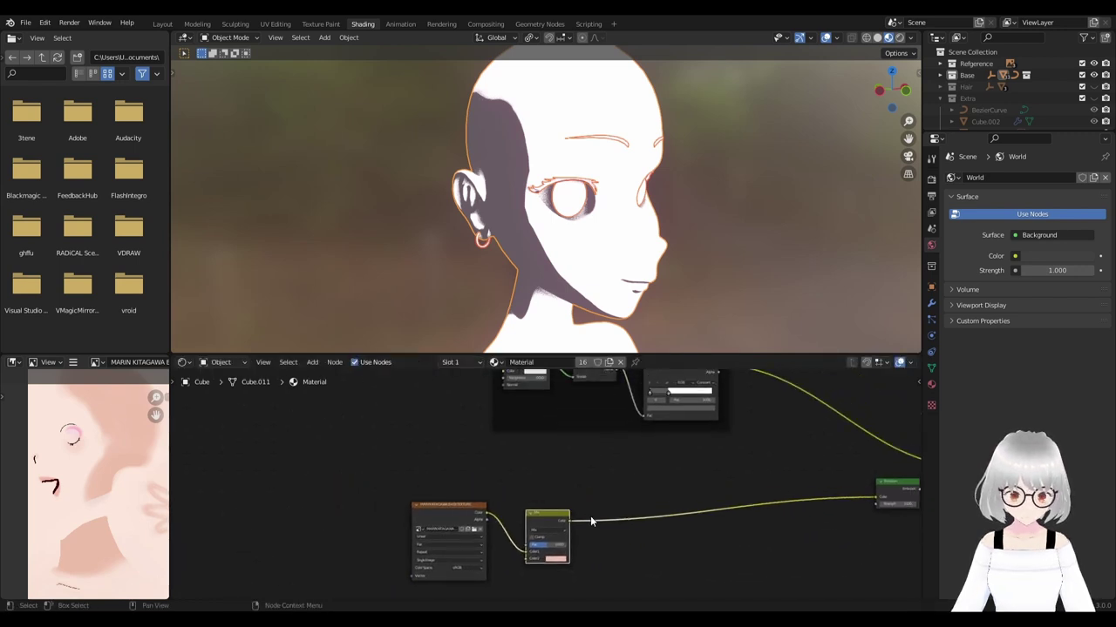
pyautogui.moveTo(590, 516); pyautogui.dragTo(539, 519, button='middle')
pyautogui.hotkey('shift', 'a')
pyautogui.click(611, 475)
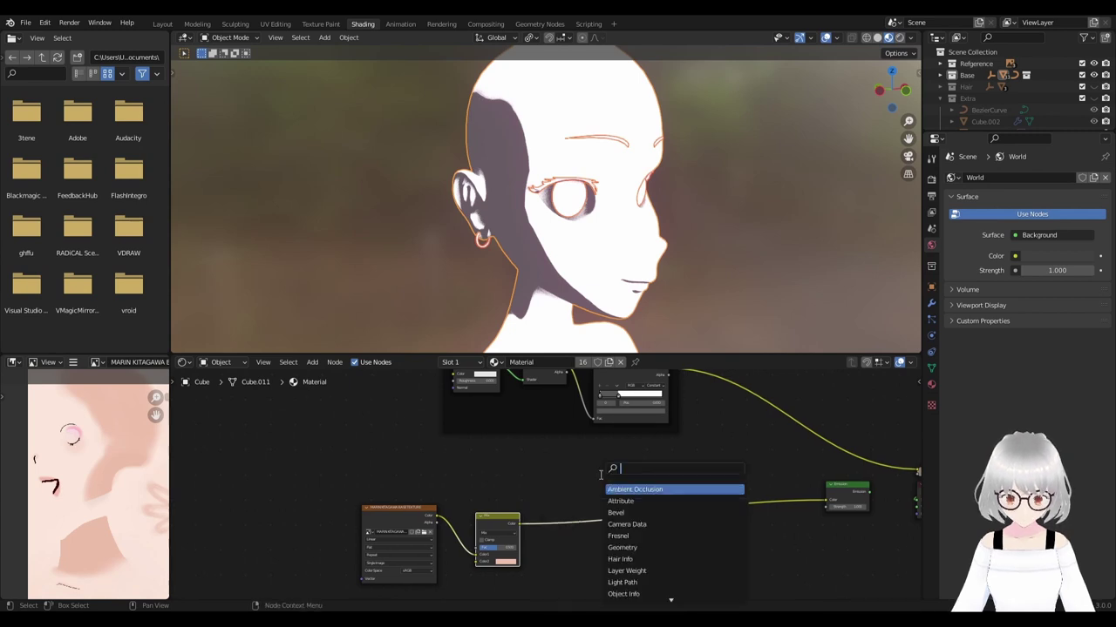
pyautogui.write('mix')
pyautogui.press('Return')
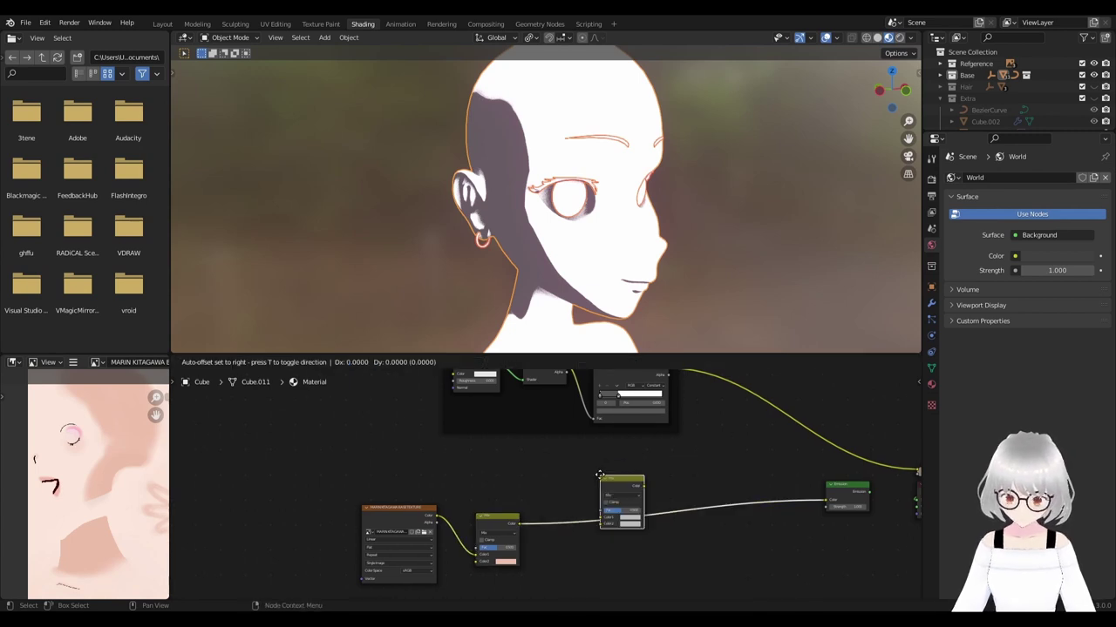
pyautogui.click(710, 427)
# Set the first mix node to Multiply and connect it to the second Mix's Color1.
pyautogui.scroll(4, 481, 558)
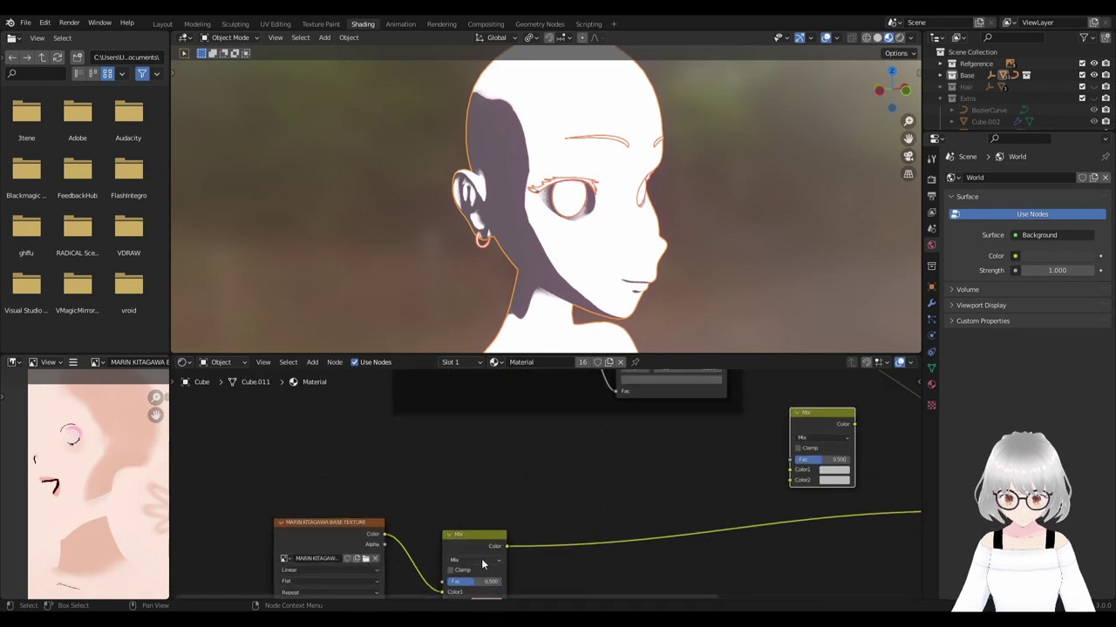
pyautogui.moveTo(481, 559); pyautogui.dragTo(498, 483, button='middle')
pyautogui.click(491, 492)
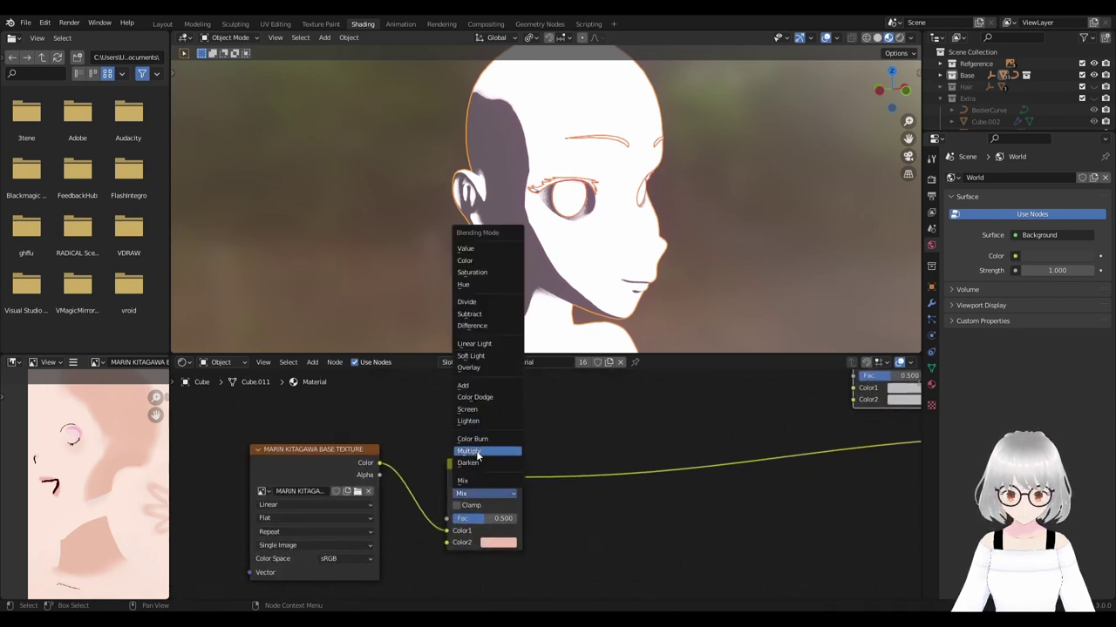
pyautogui.click(484, 453)
pyautogui.scroll(-2, 605, 485)
pyautogui.moveTo(606, 484); pyautogui.dragTo(547, 528, button='middle')
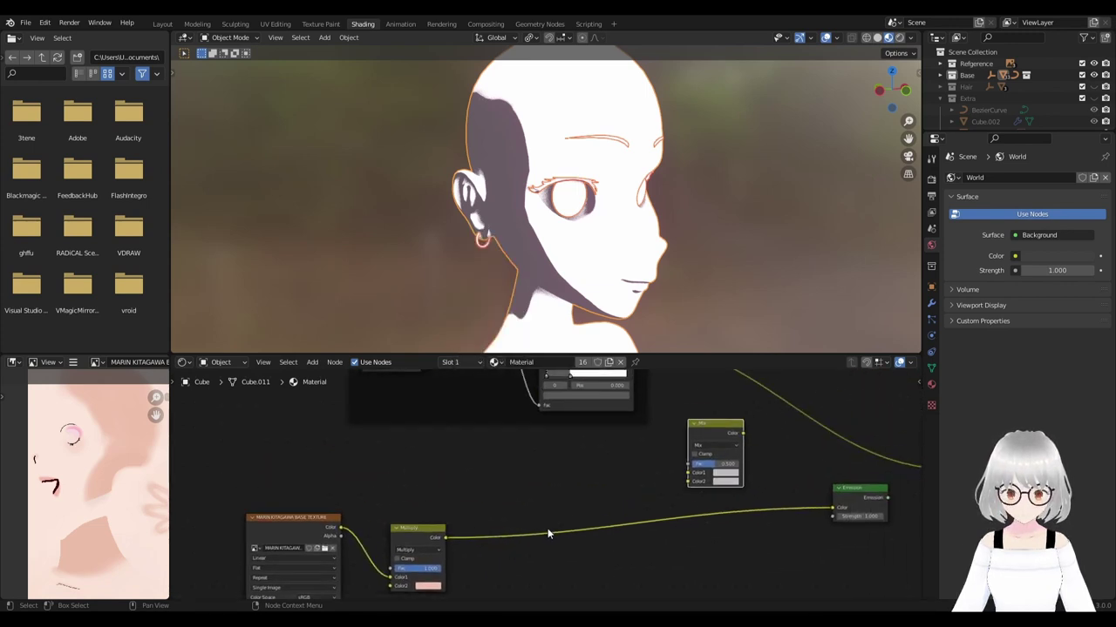
pyautogui.moveTo(445, 538); pyautogui.dragTo(688, 473)
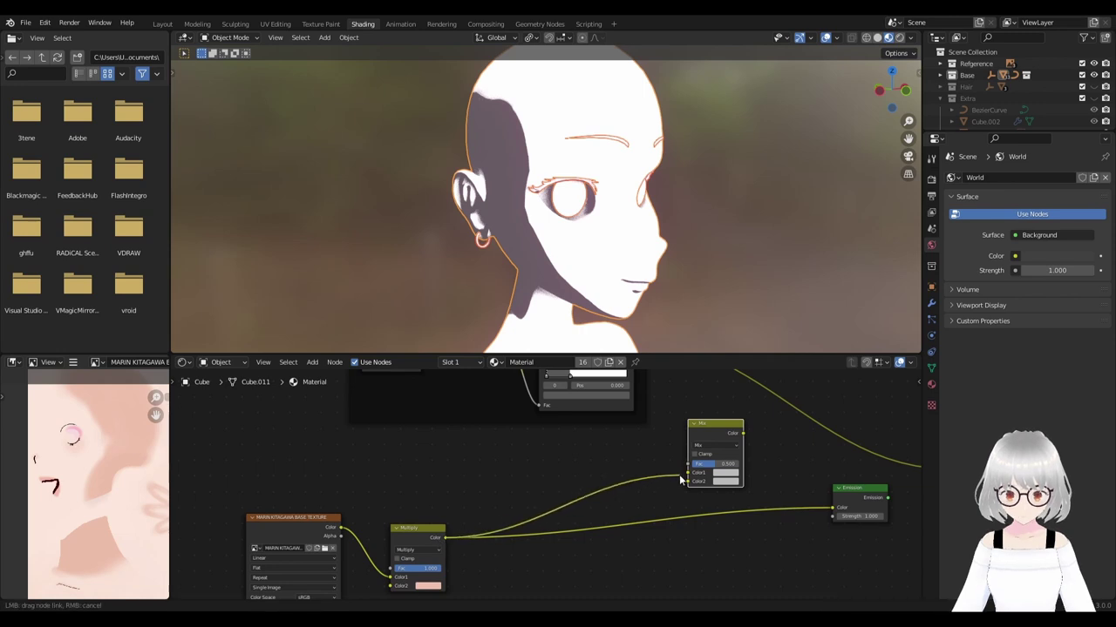
# Duplicate the base texture into the second Mix's Color2 and feed that Mix into Emission.
pyautogui.click(302, 521)
pyautogui.hotkey('shift', 'd')
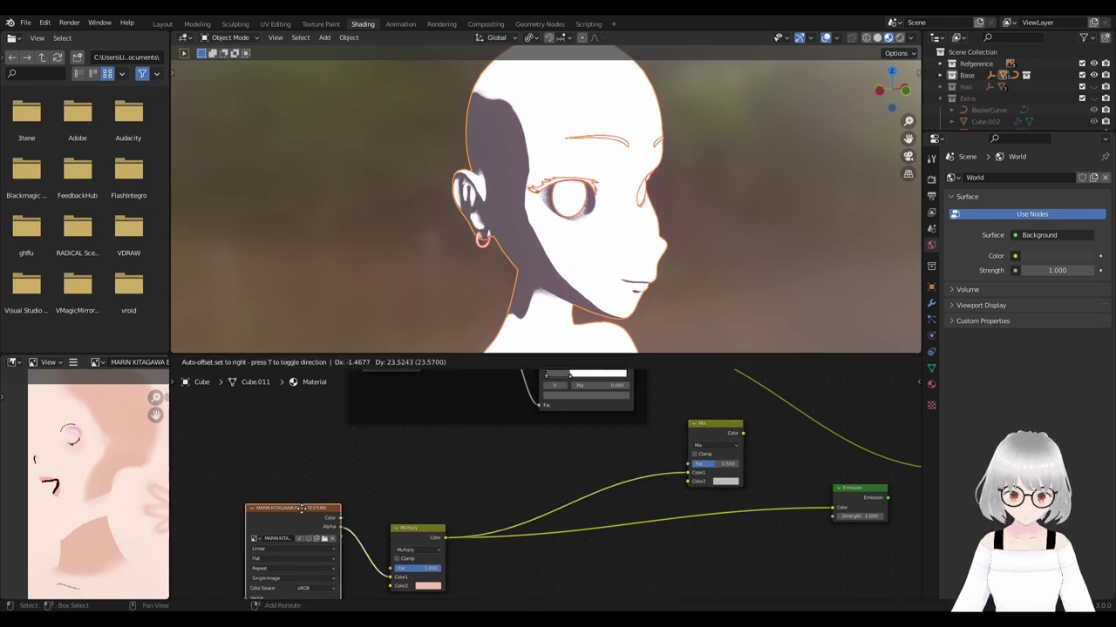
pyautogui.click(309, 428)
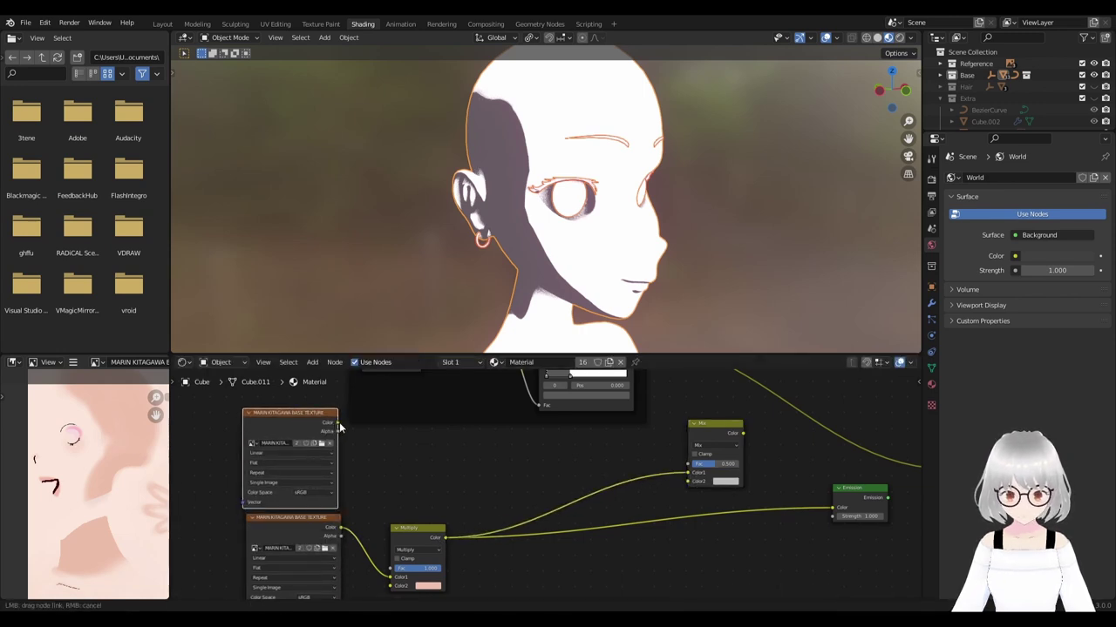
pyautogui.moveTo(335, 424); pyautogui.dragTo(688, 481)
pyautogui.moveTo(746, 478); pyautogui.dragTo(562, 521, button='middle')
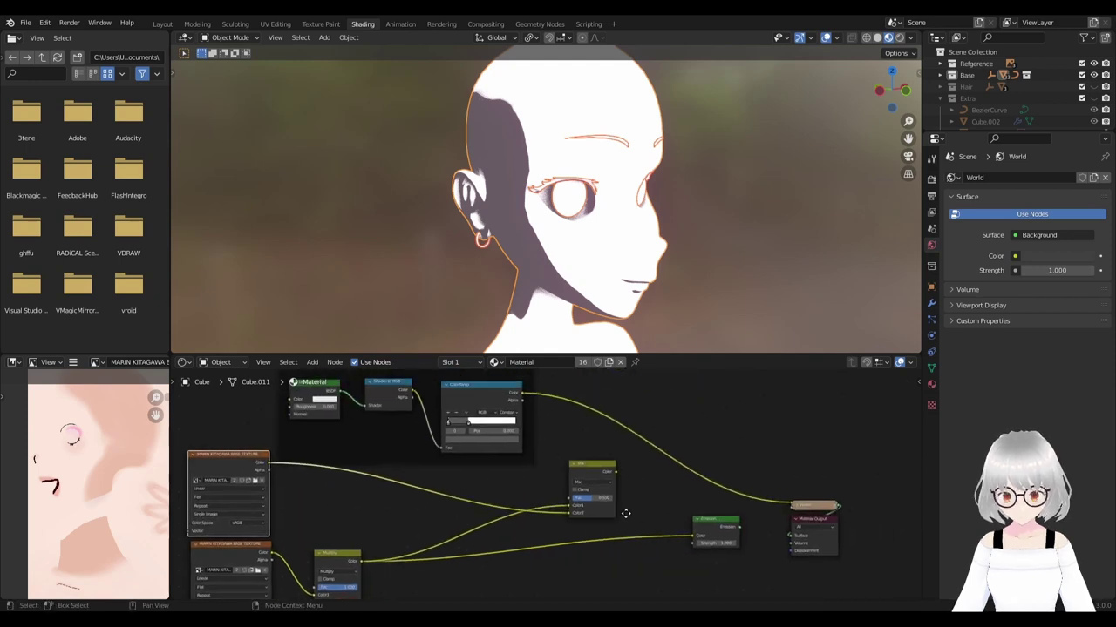
pyautogui.moveTo(558, 480); pyautogui.dragTo(643, 549)
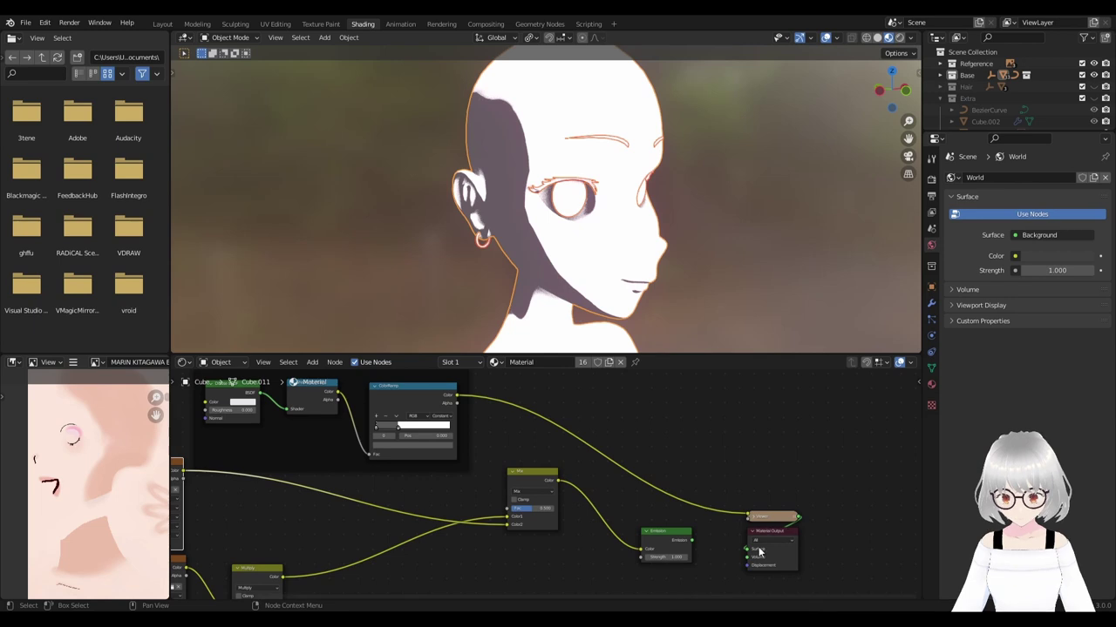
# Connect Emission to the material output and drive the Mix factor with the toon ColorRamp.
pyautogui.moveTo(748, 554)
pyautogui.mouseDown()
pyautogui.moveTo(733, 549)
pyautogui.moveTo(748, 549)
pyautogui.moveTo(747, 481)
pyautogui.mouseUp()
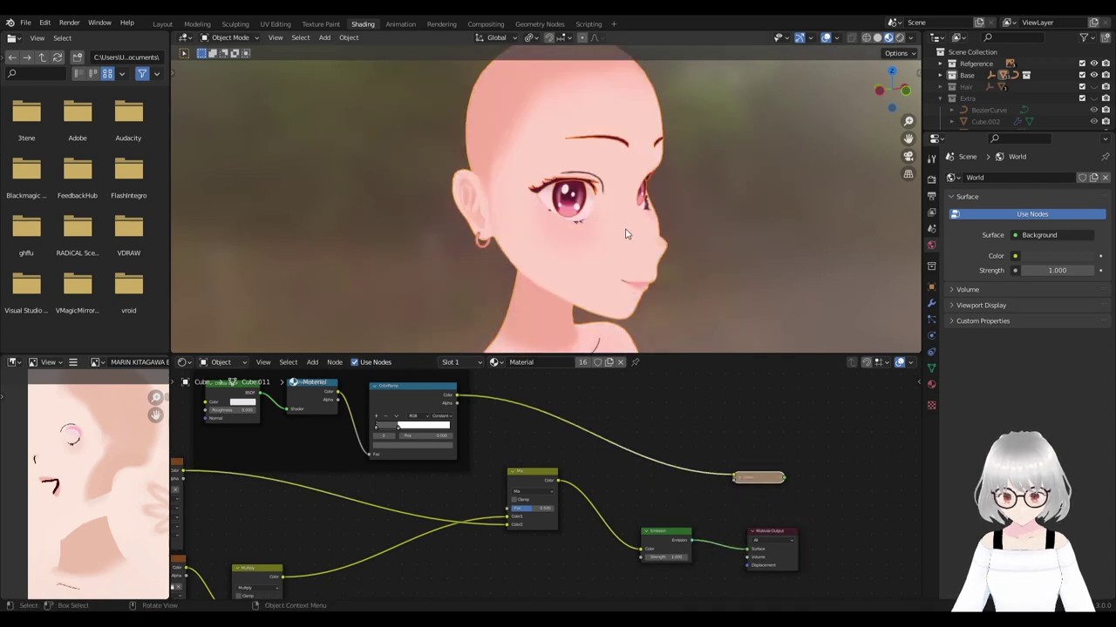
pyautogui.scroll(1, 505, 405)
pyautogui.scroll(1, 429, 404)
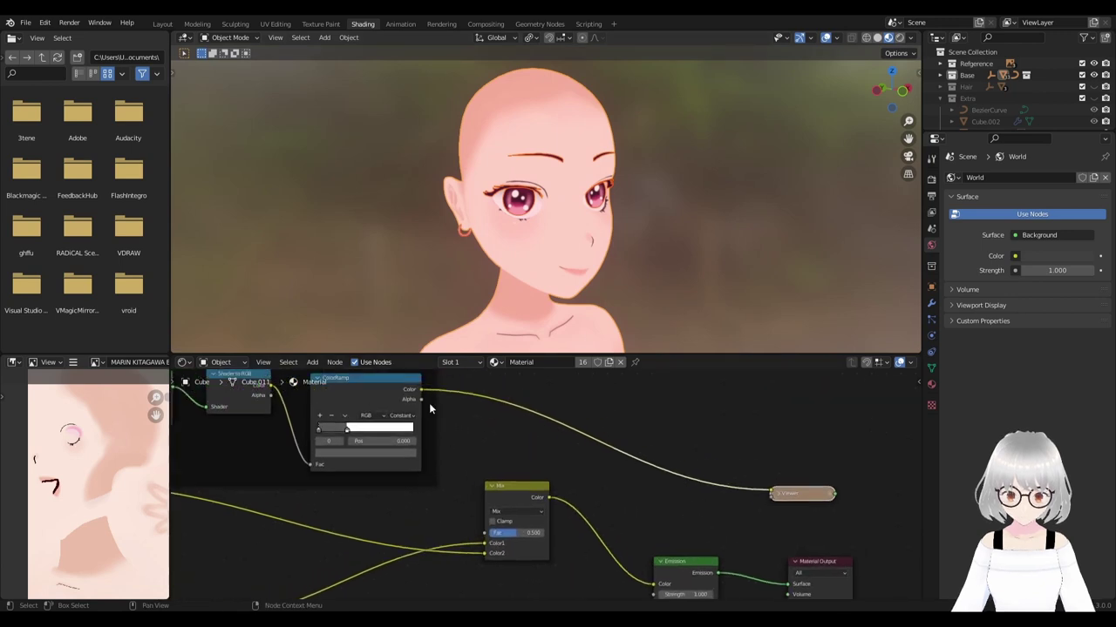
pyautogui.moveTo(422, 392); pyautogui.dragTo(462, 446)
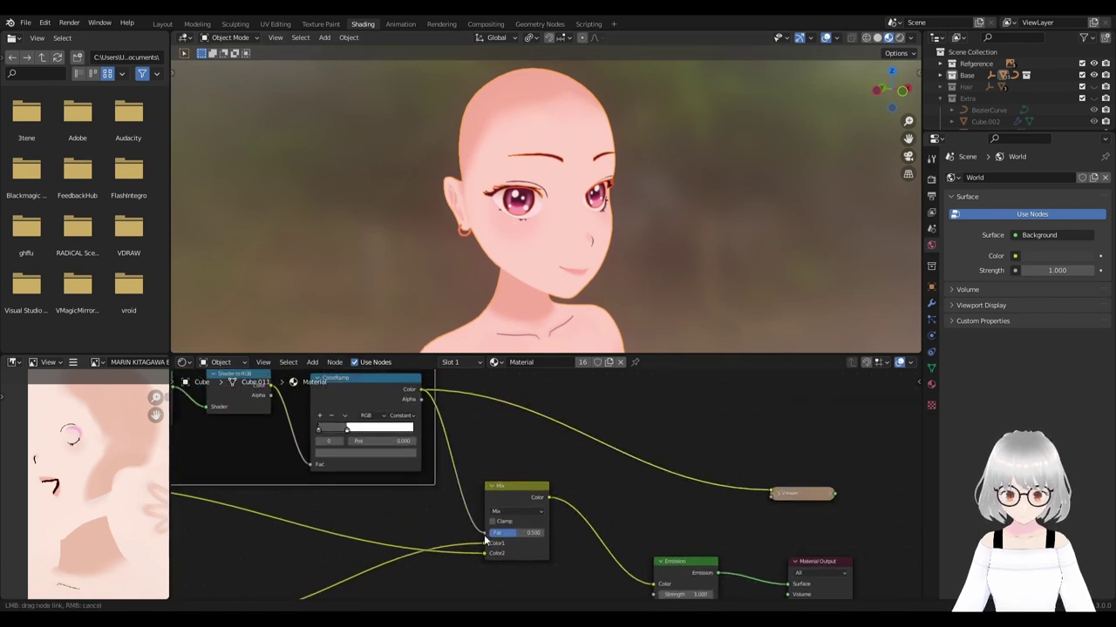
pyautogui.moveTo(484, 535); pyautogui.dragTo(486, 533)
# Delete the Viewer node from the node graph.
pyautogui.scroll(-1, 744, 512)
pyautogui.scroll(-1, 732, 488)
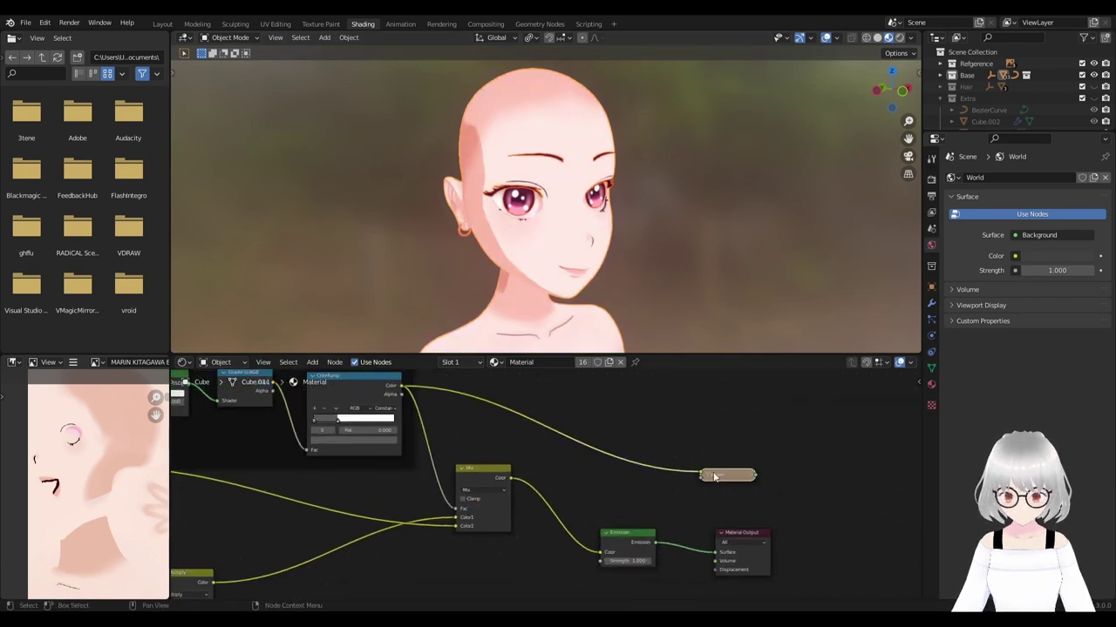
pyautogui.press('Delete')
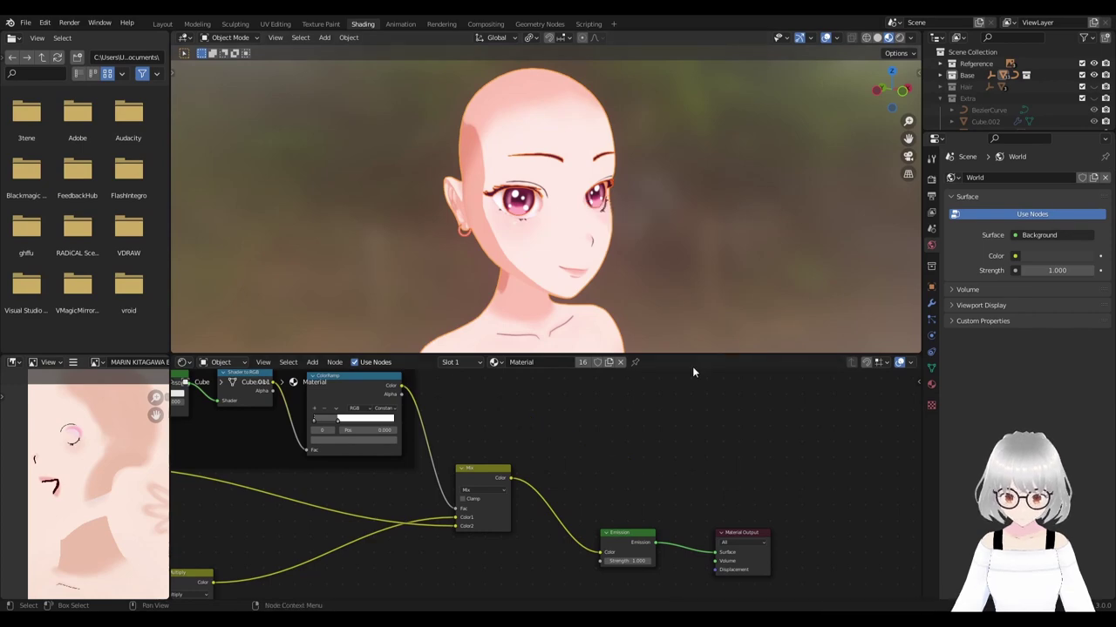
# Orbit and zoom around the head to inspect the pink cel-shaded skin.
pyautogui.moveTo(692, 206)
pyautogui.mouseDown(button='middle')
pyautogui.moveTo(734, 230)
pyautogui.moveTo(691, 219)
pyautogui.moveTo(542, 245)
pyautogui.moveTo(583, 284)
pyautogui.moveTo(597, 256)
pyautogui.moveTo(658, 253)
pyautogui.moveTo(451, 270)
pyautogui.moveTo(685, 265)
pyautogui.moveTo(656, 285)
pyautogui.moveTo(587, 238)
pyautogui.moveTo(630, 273)
pyautogui.moveTo(610, 287)
pyautogui.mouseUp(button='middle')
pyautogui.scroll(-5, 646, 231)
pyautogui.scroll(-2, 693, 265)
pyautogui.scroll(-2, 693, 265)
pyautogui.scroll(5, 587, 239)
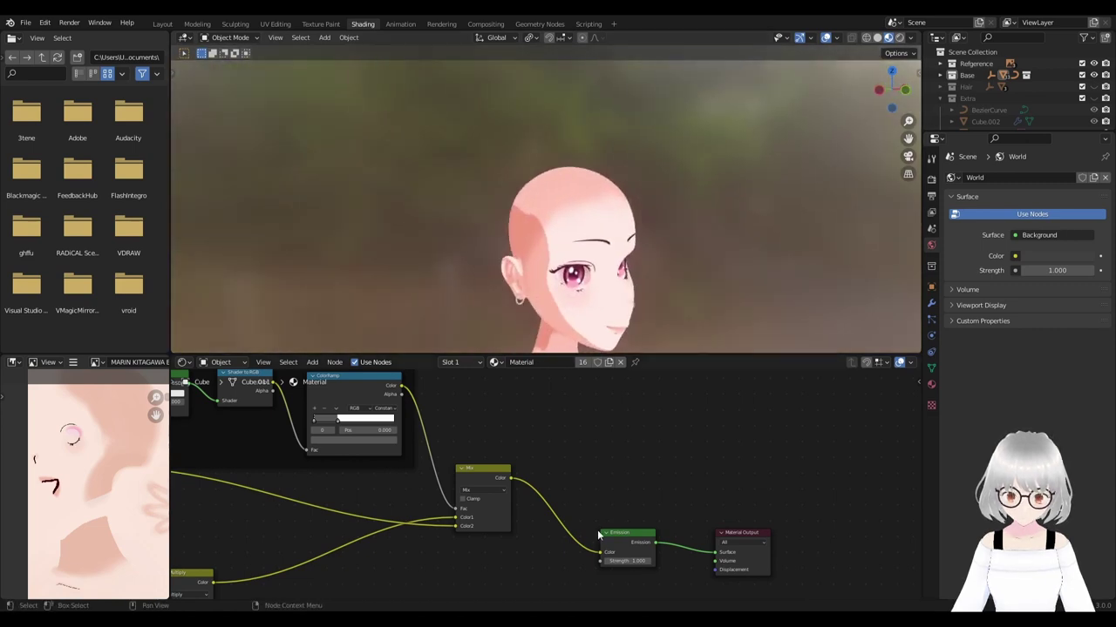
pyautogui.scroll(-3, 597, 530)
# Join the two image texture nodes into a new frame and select that frame.
pyautogui.moveTo(515, 513)
pyautogui.mouseDown(button='middle')
pyautogui.moveTo(588, 513)
pyautogui.moveTo(450, 466)
pyautogui.mouseUp(button='middle')
pyautogui.moveTo(310, 454); pyautogui.dragTo(489, 538)
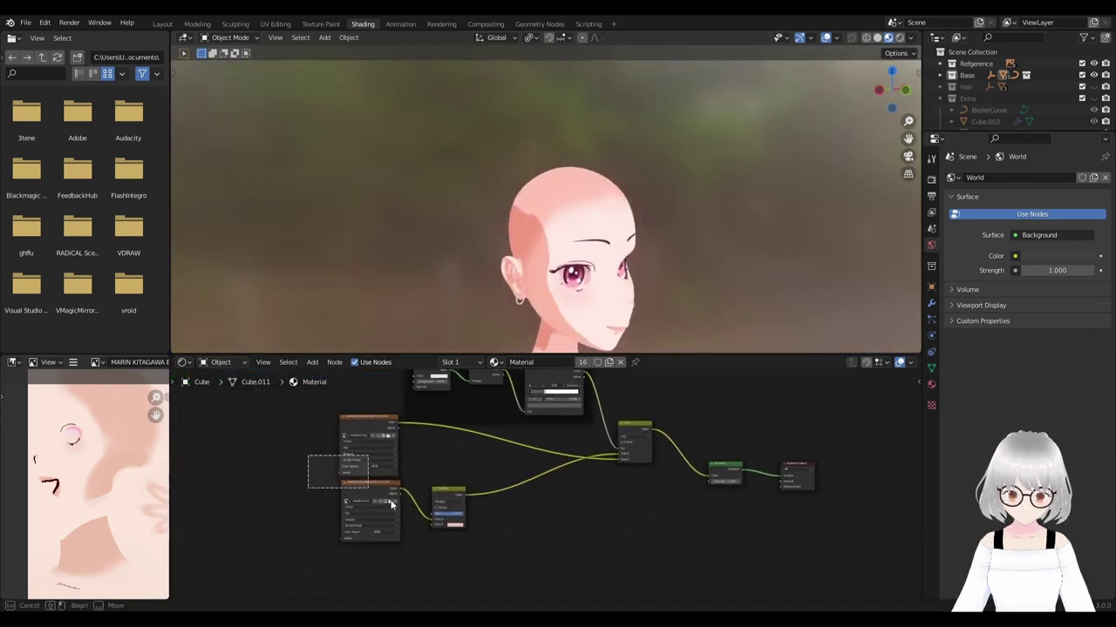
pyautogui.hotkey('ctrl', 'j')
pyautogui.moveTo(436, 454); pyautogui.dragTo(431, 505)
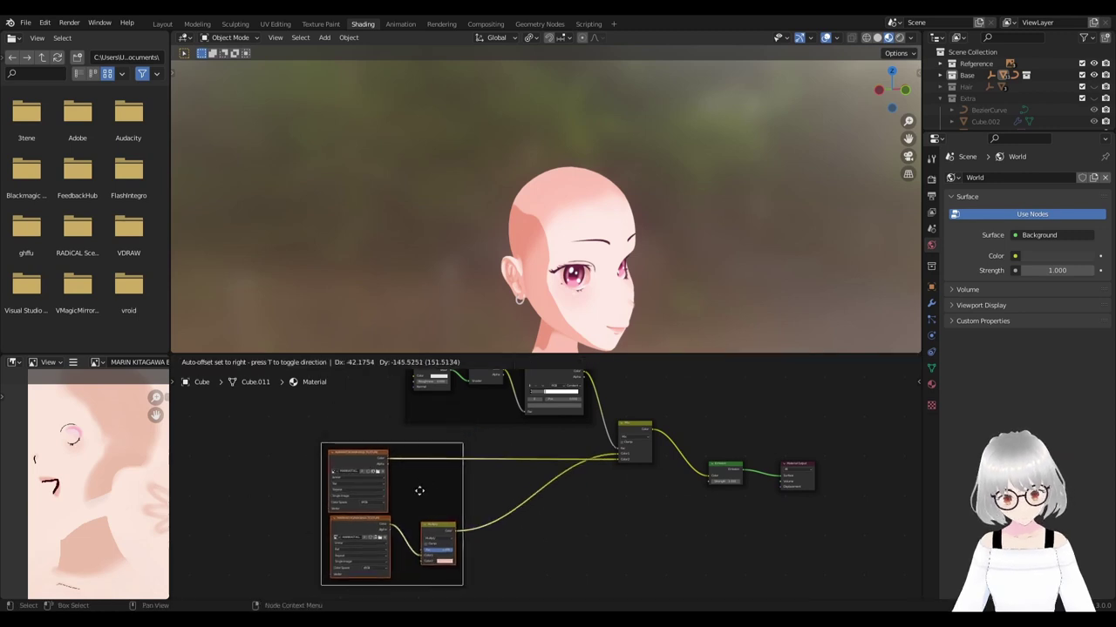
pyautogui.scroll(1, 431, 506)
pyautogui.click(410, 494)
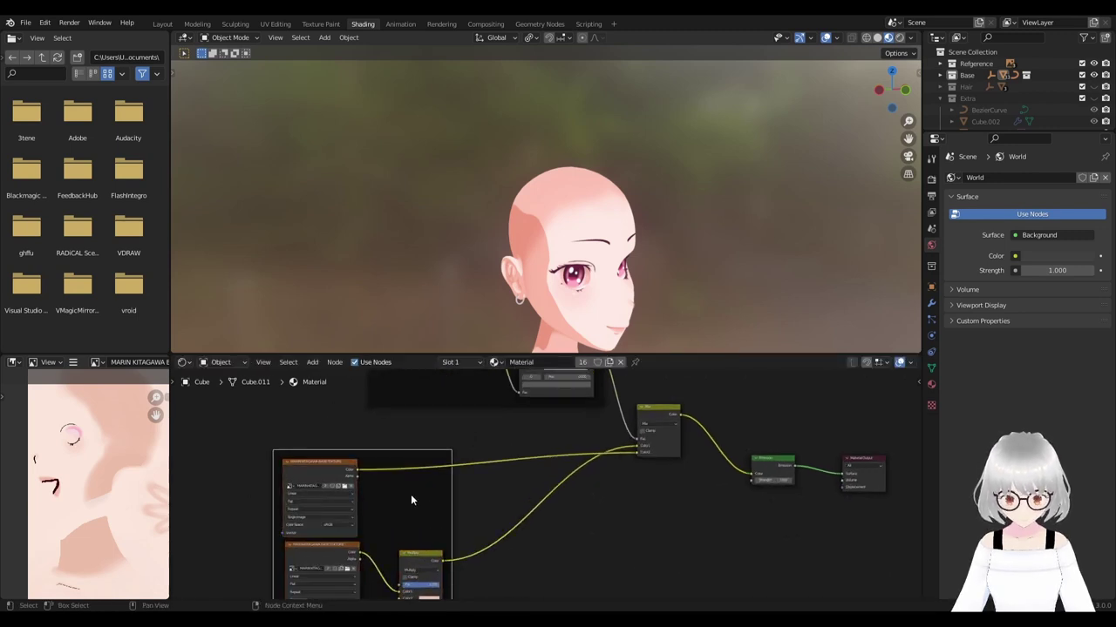
pyautogui.press('n')
# Label the texture frame 'Texture' and give it a red custom colour.
pyautogui.click(861, 430)
pyautogui.write('Texture')
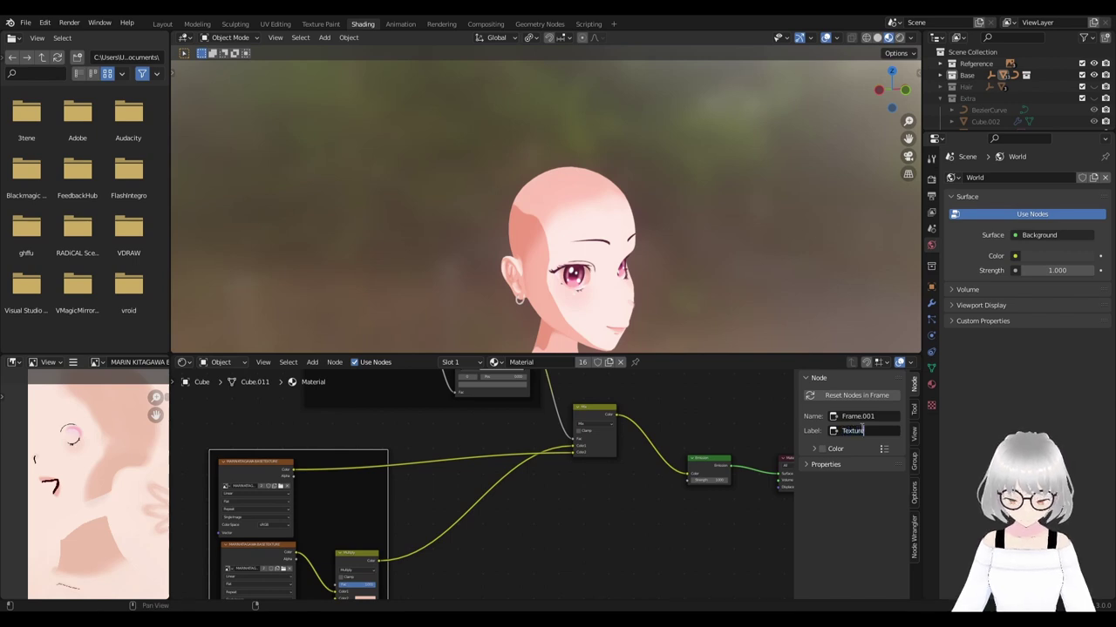
pyautogui.press('Return')
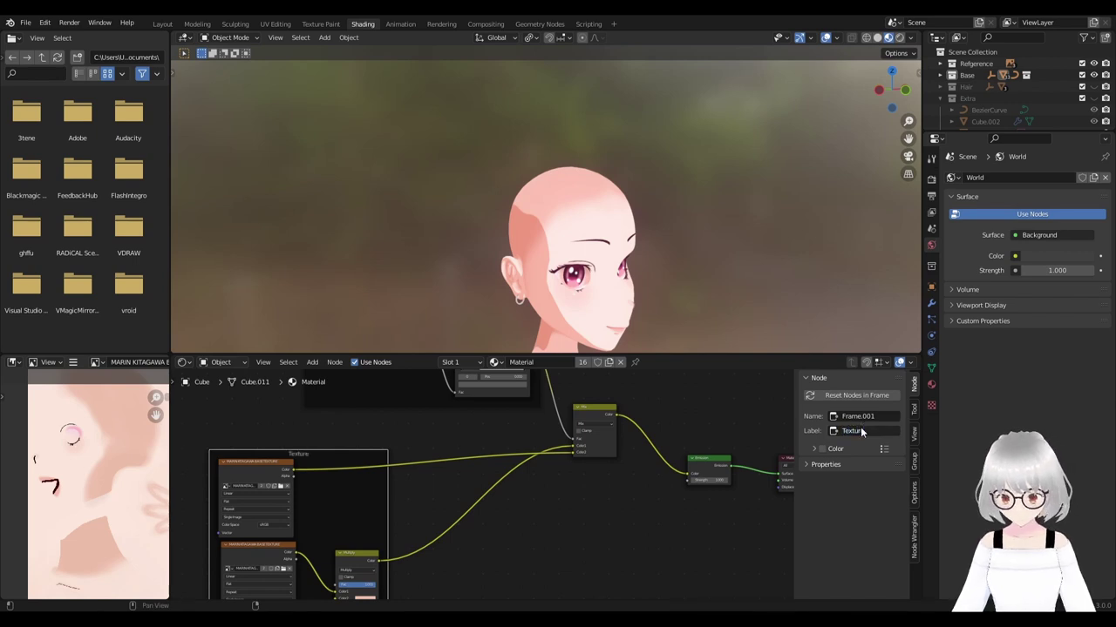
pyautogui.click(817, 450)
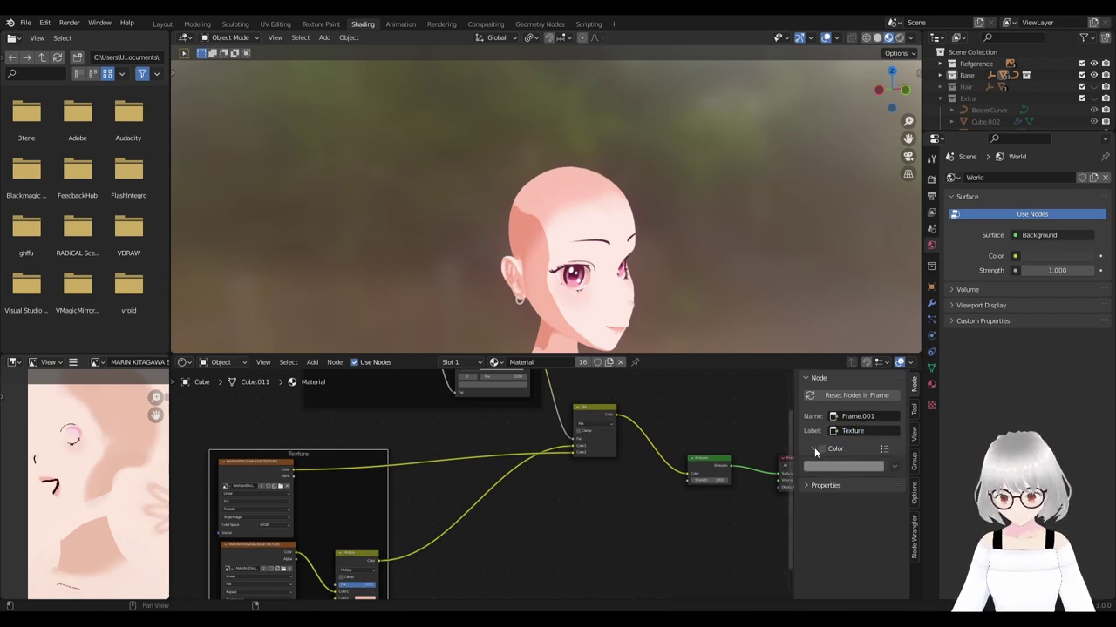
pyautogui.click(821, 449)
pyautogui.click(818, 468)
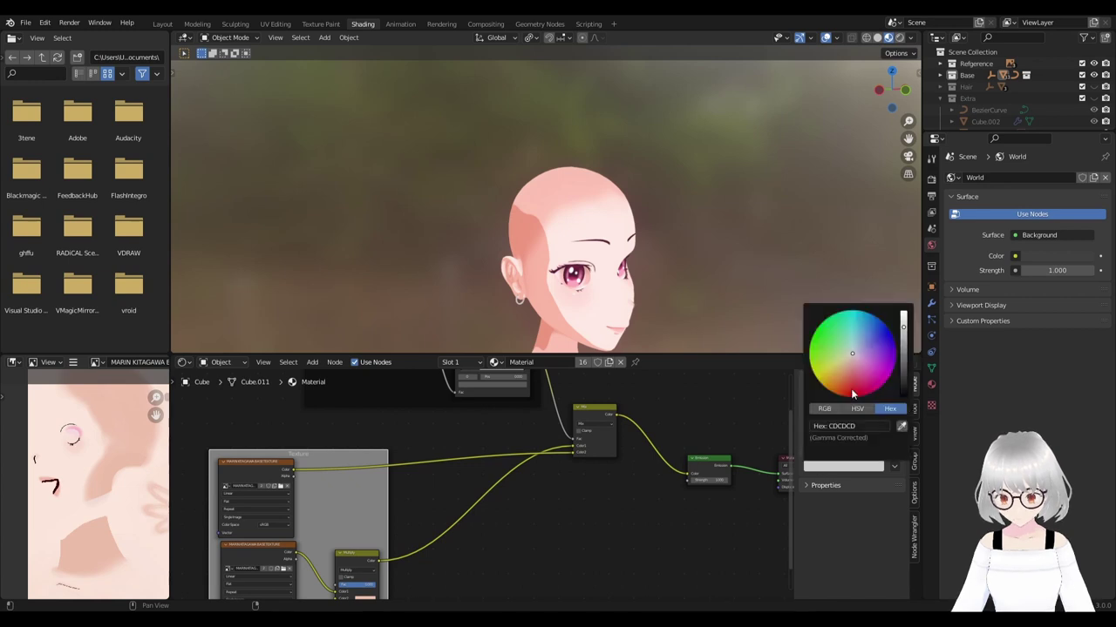
pyautogui.click(854, 366)
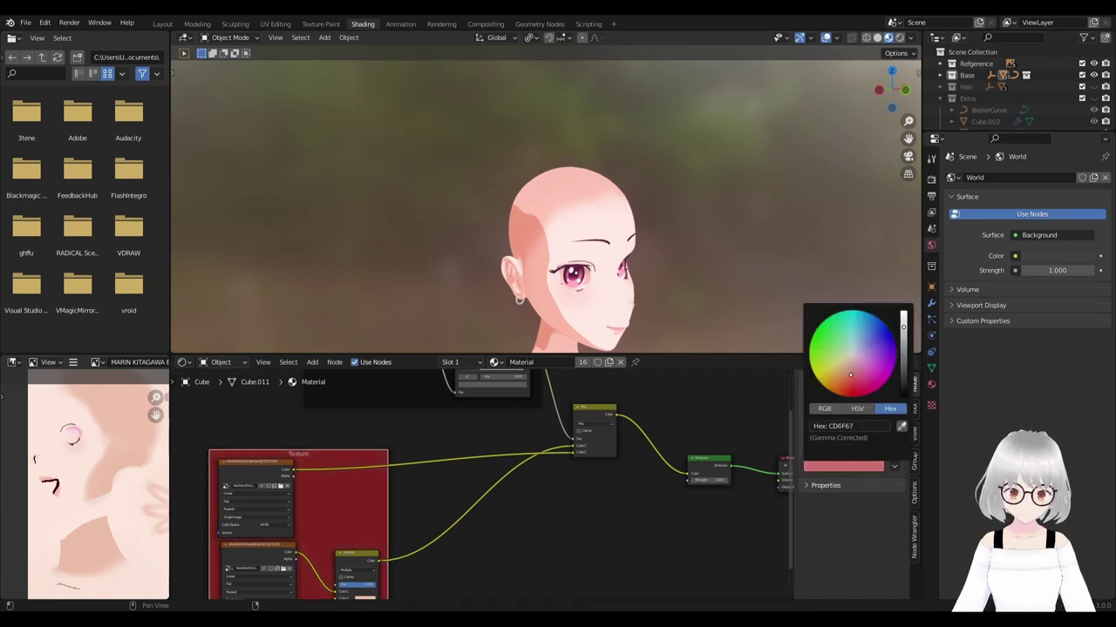
# Give the upper lighting-node frame a pale custom colour and the label 'PBR Light'.
pyautogui.scroll(-2, 649, 515)
pyautogui.moveTo(435, 422); pyautogui.dragTo(429, 448, button='middle')
pyautogui.click(430, 448)
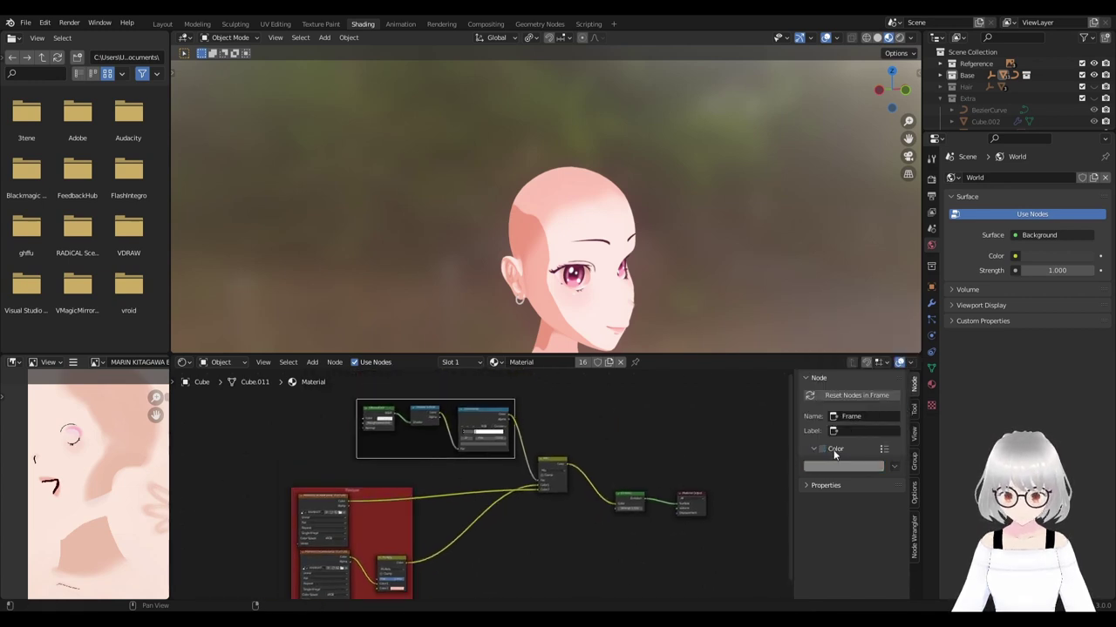
pyautogui.click(822, 450)
pyautogui.click(830, 469)
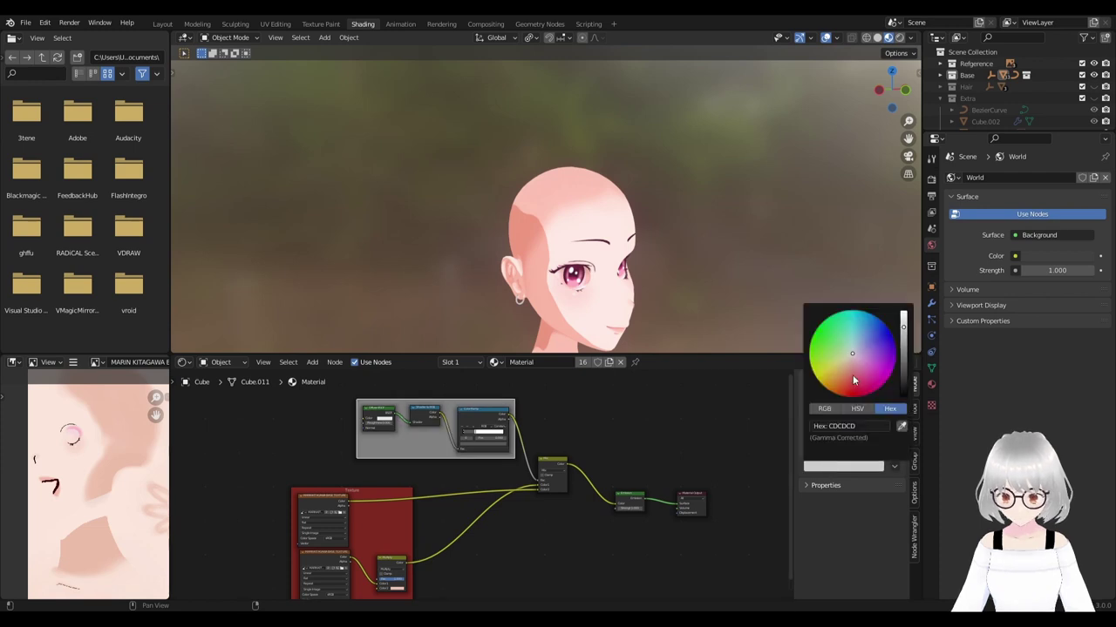
pyautogui.moveTo(854, 380); pyautogui.dragTo(840, 362)
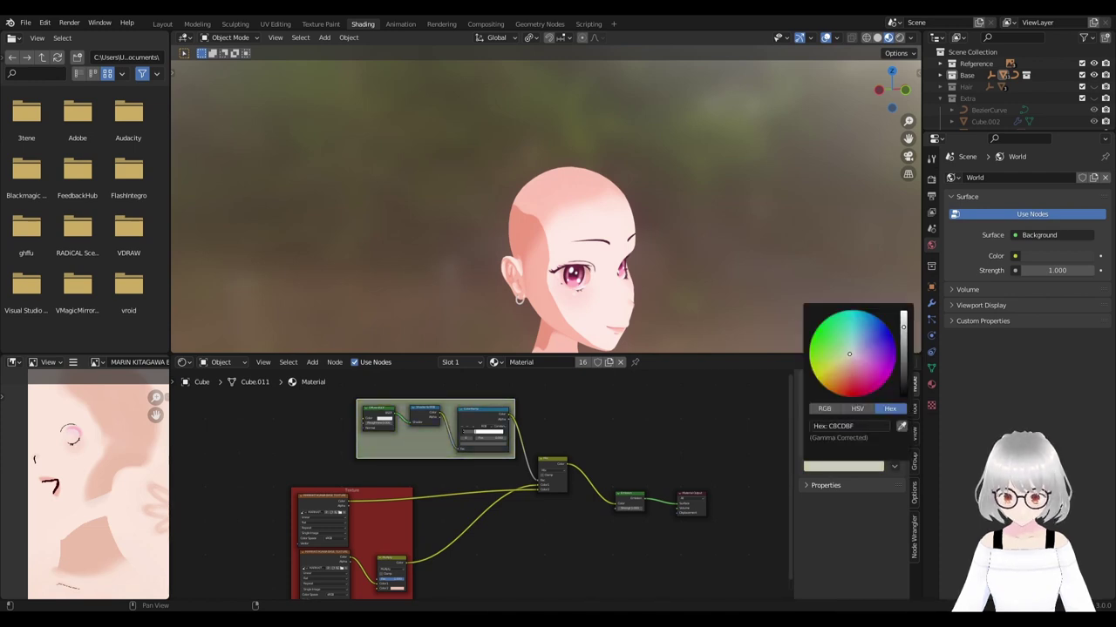
pyautogui.scroll(1, 580, 430)
pyautogui.write('PBR Lig')
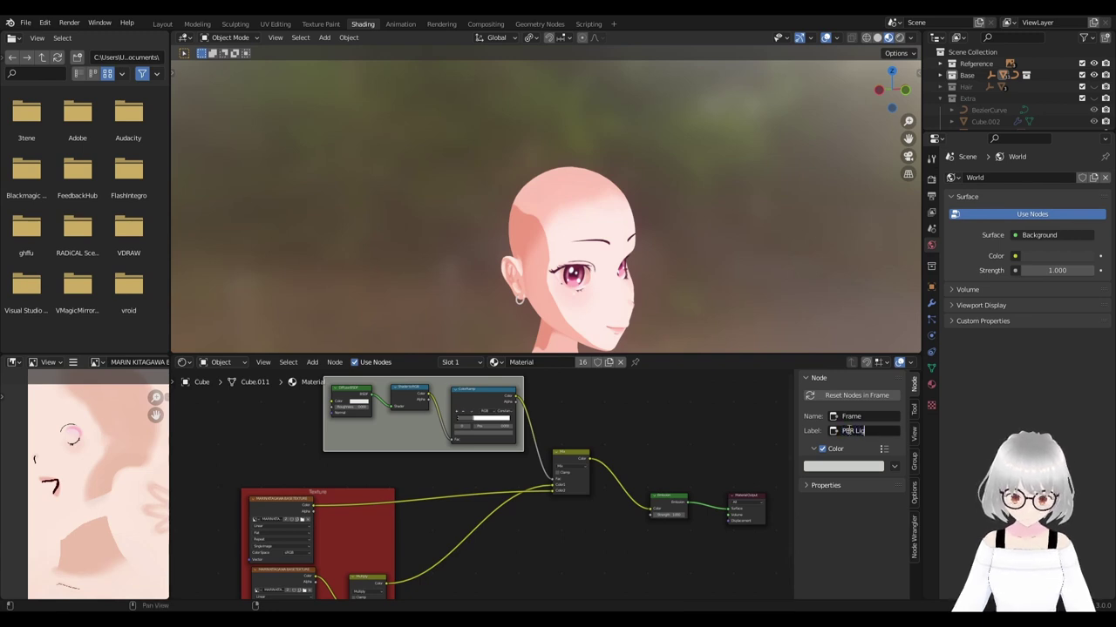
pyautogui.write('ht')
pyautogui.press('Return')
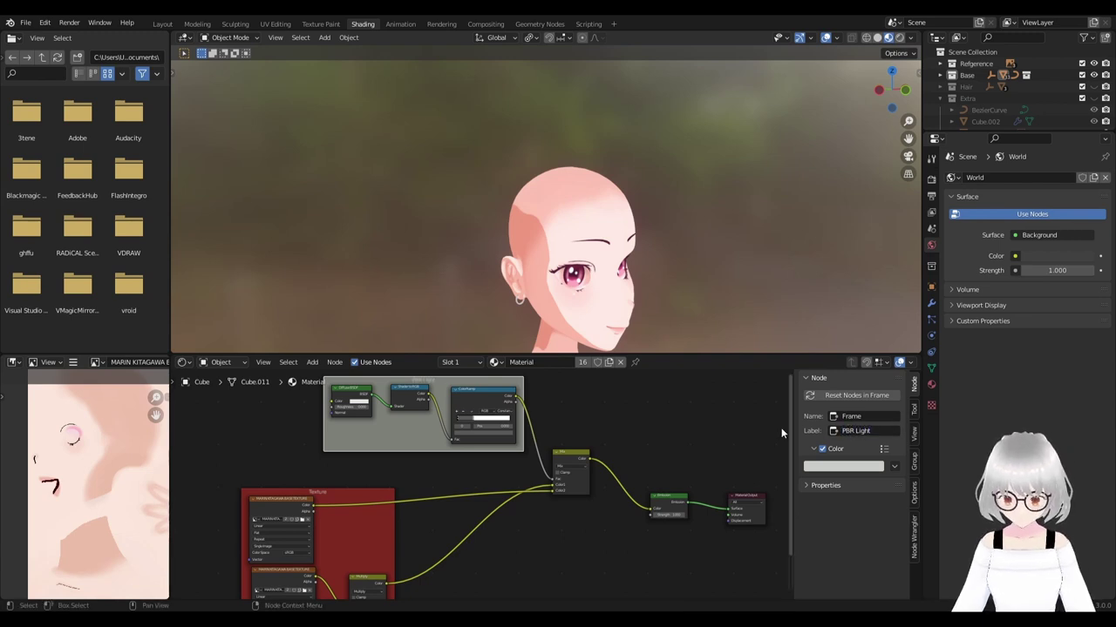
pyautogui.scroll(-2, 614, 462)
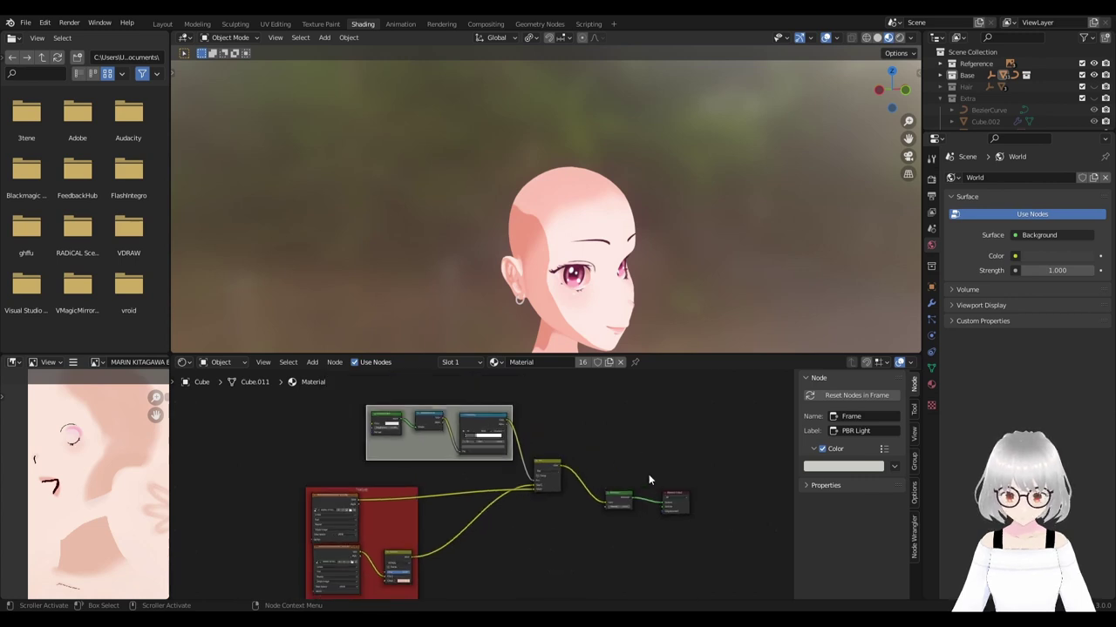
pyautogui.scroll(1, 649, 479)
pyautogui.moveTo(557, 488); pyautogui.dragTo(703, 501)
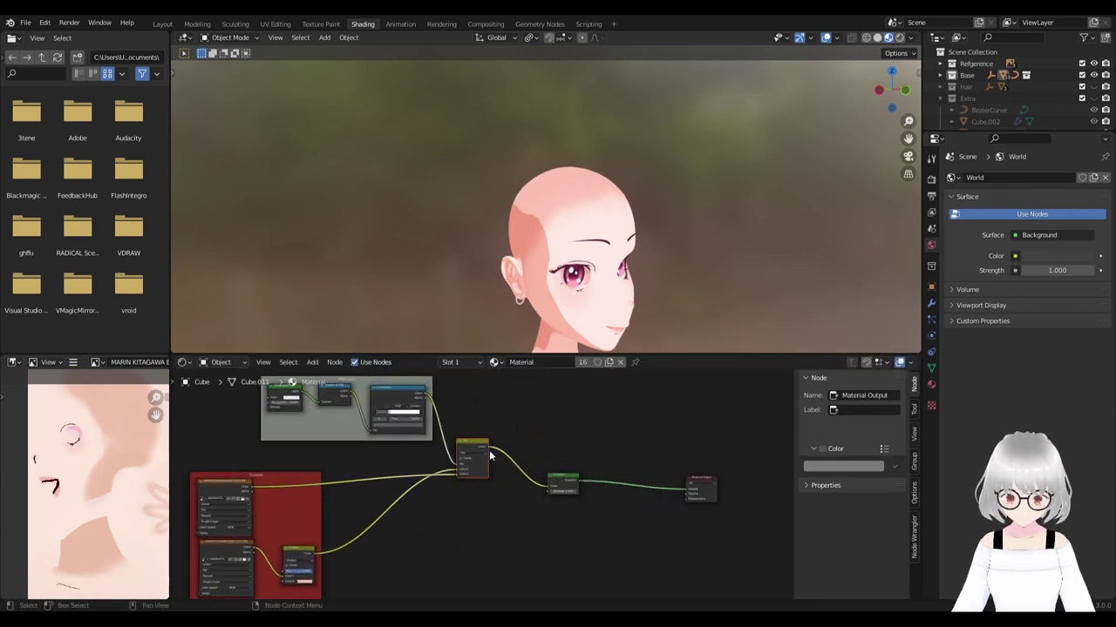
# Add a Layer Weight node below the existing node graph.
pyautogui.moveTo(472, 444); pyautogui.dragTo(503, 471)
pyautogui.moveTo(655, 241)
pyautogui.mouseDown(button='middle')
pyautogui.moveTo(629, 225)
pyautogui.moveTo(620, 236)
pyautogui.mouseUp(button='middle')
pyautogui.moveTo(575, 488); pyautogui.dragTo(574, 484)
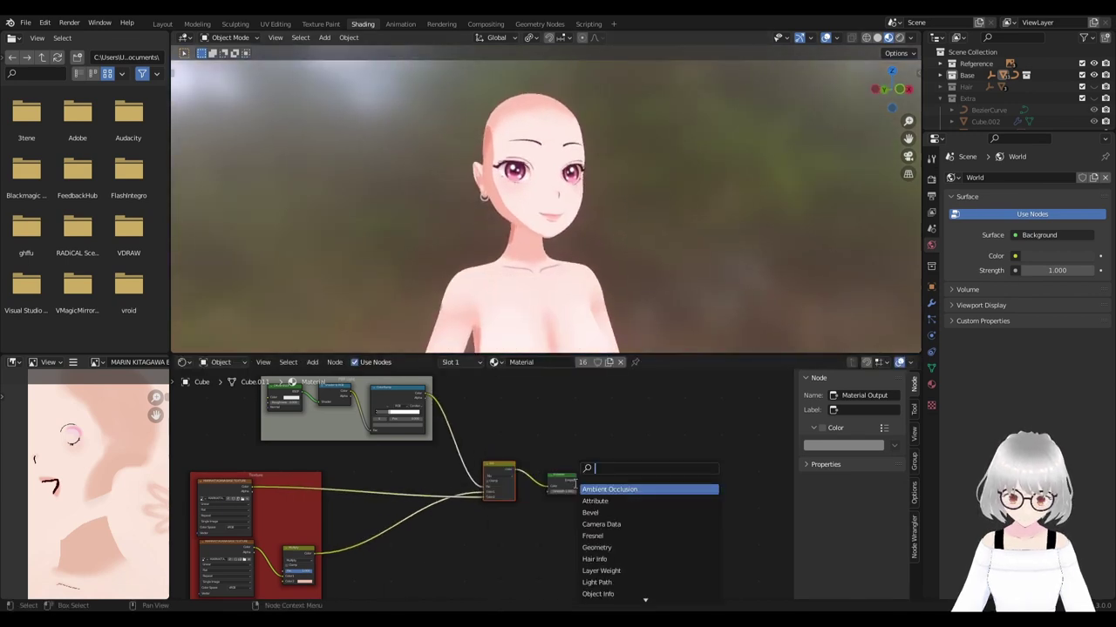
pyautogui.write('layer')
pyautogui.press('Return')
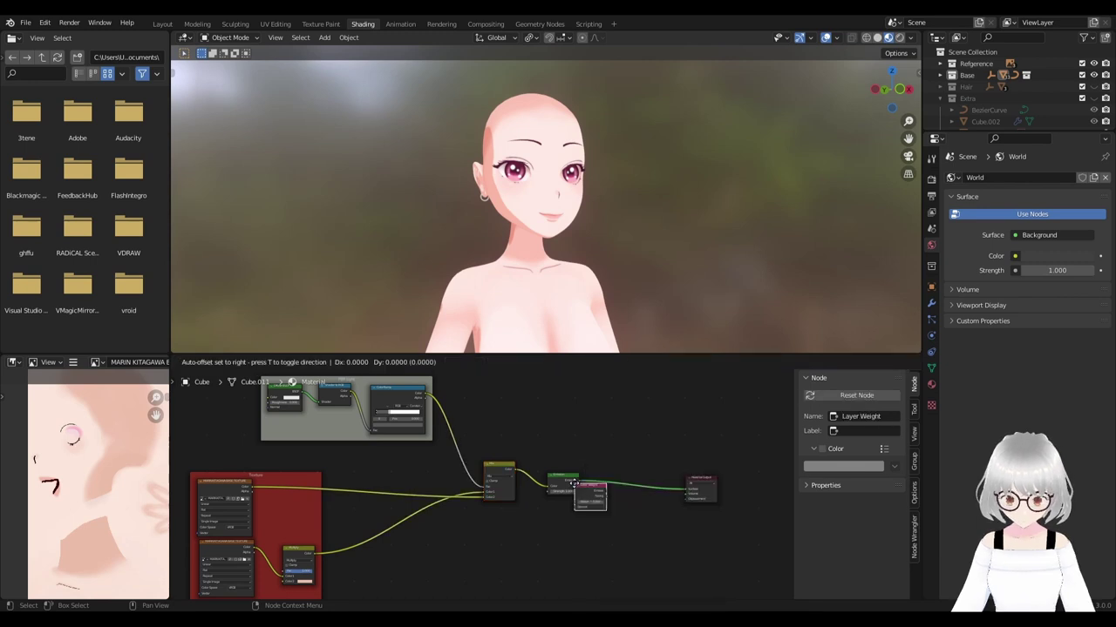
pyautogui.click(397, 558)
pyautogui.scroll(-1, 475, 497)
pyautogui.scroll(-1, 491, 497)
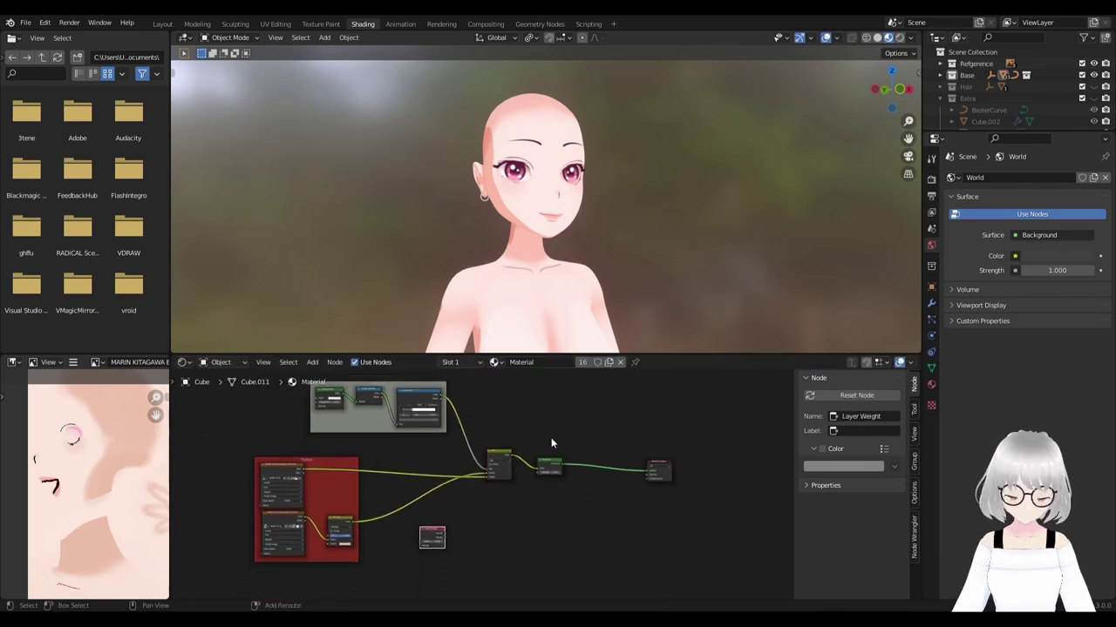
# Add a ColorRamp beside Layer Weight and an Emission node to its right.
pyautogui.hotkey('shift', 'a')
pyautogui.click(551, 437)
pyautogui.write('colorra')
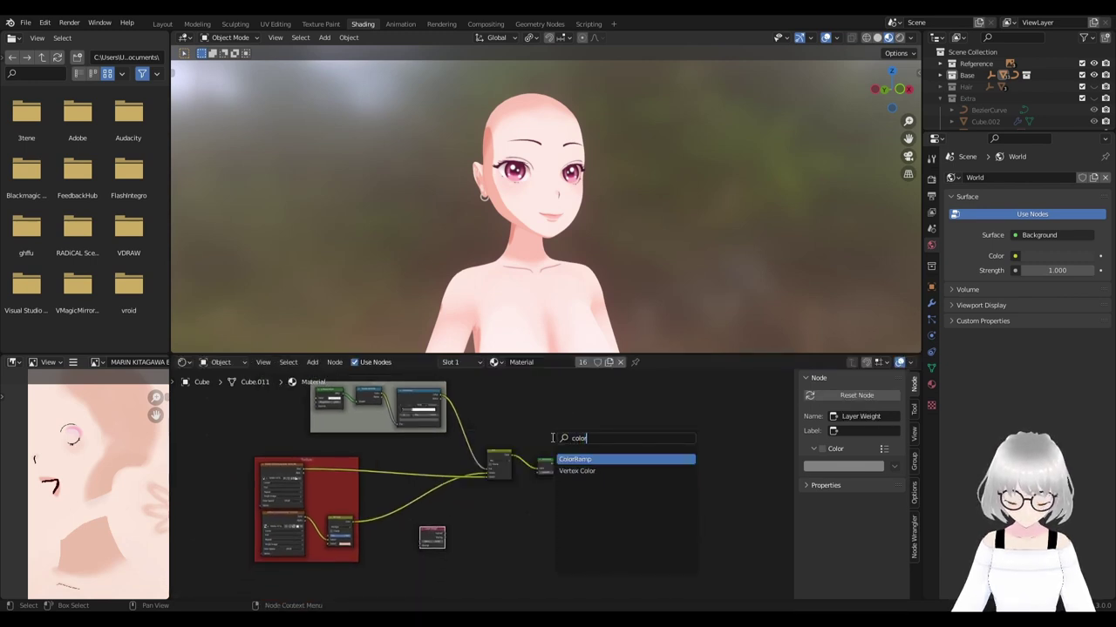
pyautogui.press('Return')
pyautogui.click(464, 525)
pyautogui.scroll(1, 475, 479)
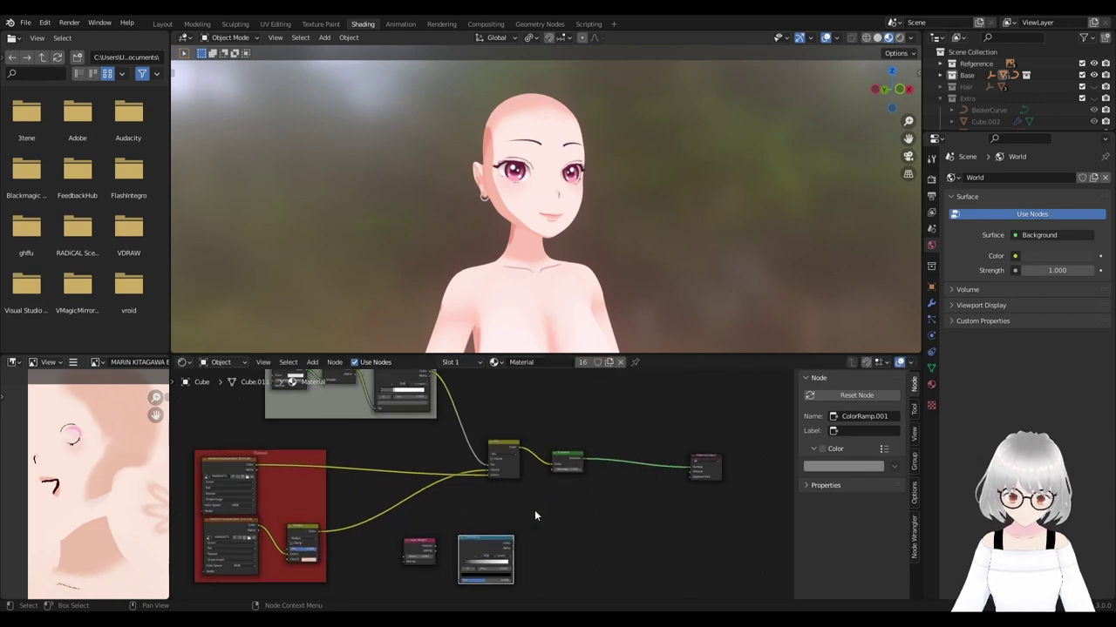
pyautogui.hotkey('shift', 'a')
pyautogui.write('e')
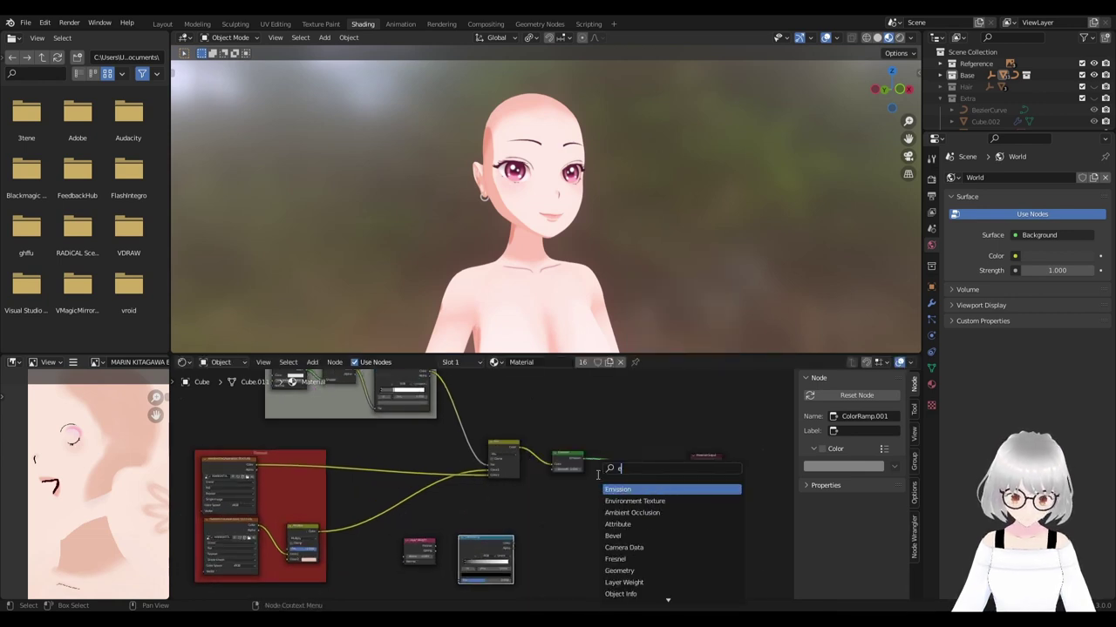
pyautogui.write('miss')
pyautogui.press('Return')
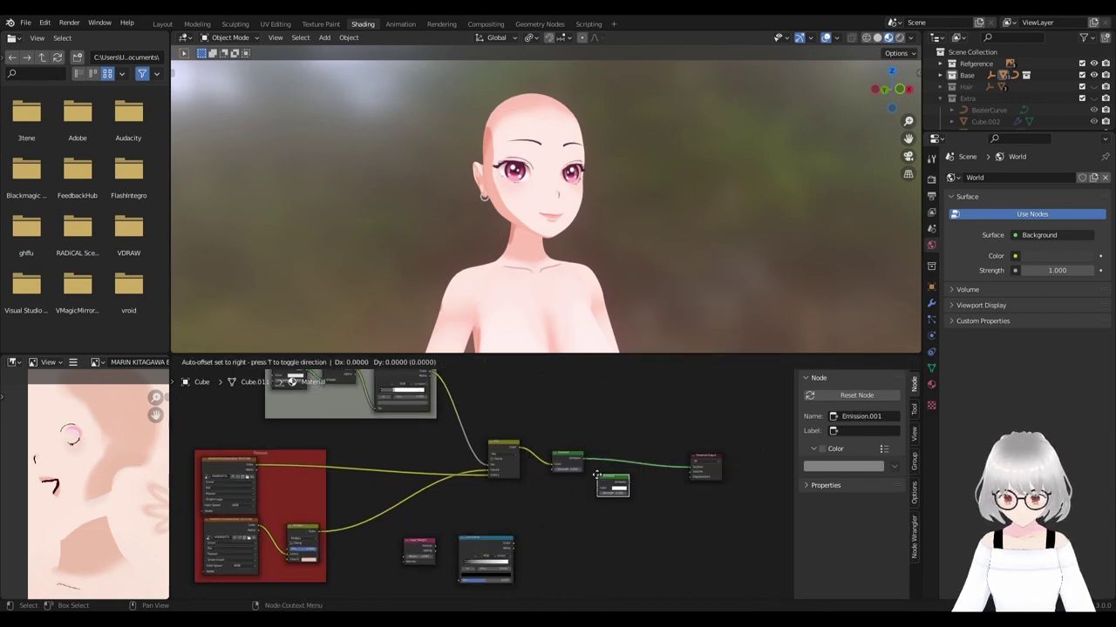
pyautogui.click(536, 528)
pyautogui.moveTo(532, 532); pyautogui.dragTo(527, 453, button='middle')
pyautogui.scroll(1, 339, 486)
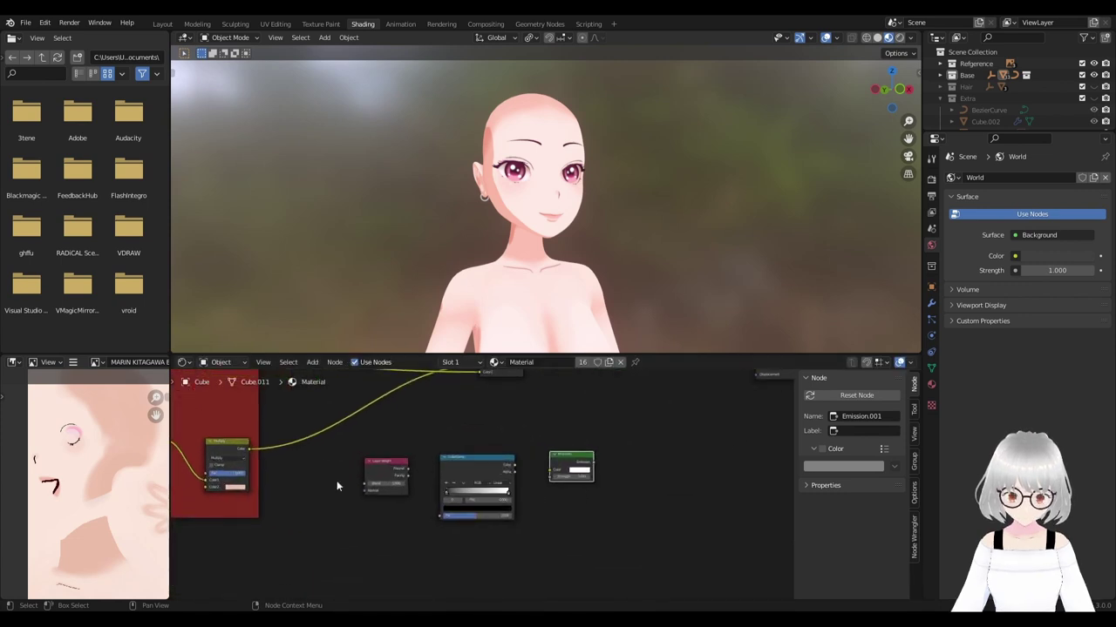
# Link Layer Weight into ColorRamp Fac and preview the ramp on the model.
pyautogui.moveTo(428, 504); pyautogui.dragTo(442, 515)
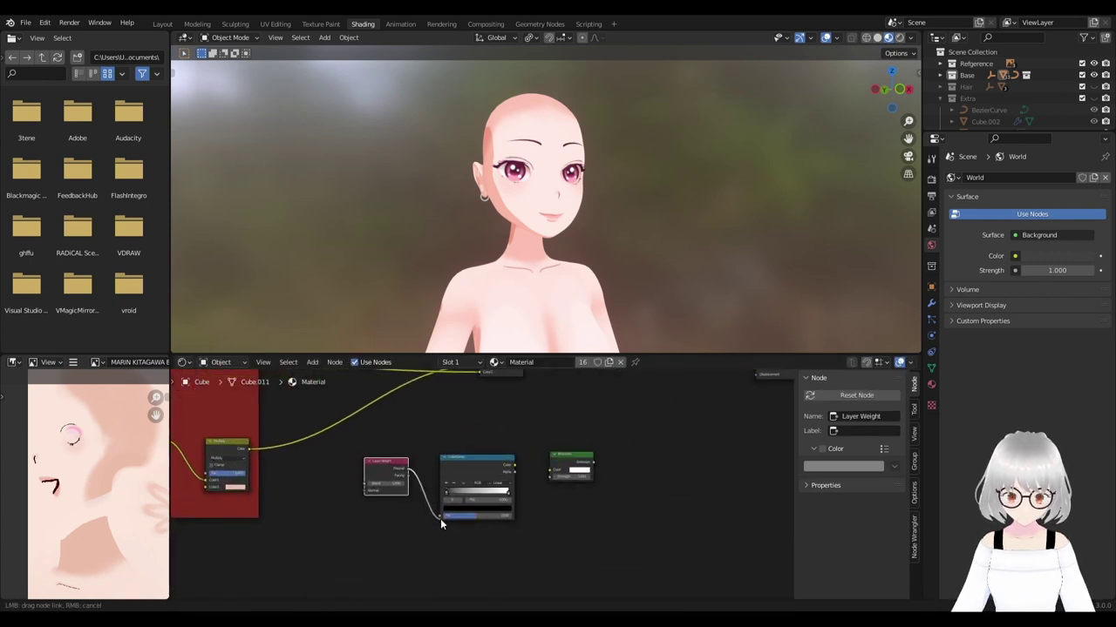
pyautogui.moveTo(497, 466); pyautogui.dragTo(488, 483, button='middle')
pyautogui.keyDown('ctrl'); pyautogui.keyDown('shift'); pyautogui.click(483, 484); pyautogui.keyUp('shift'); pyautogui.keyUp('ctrl')
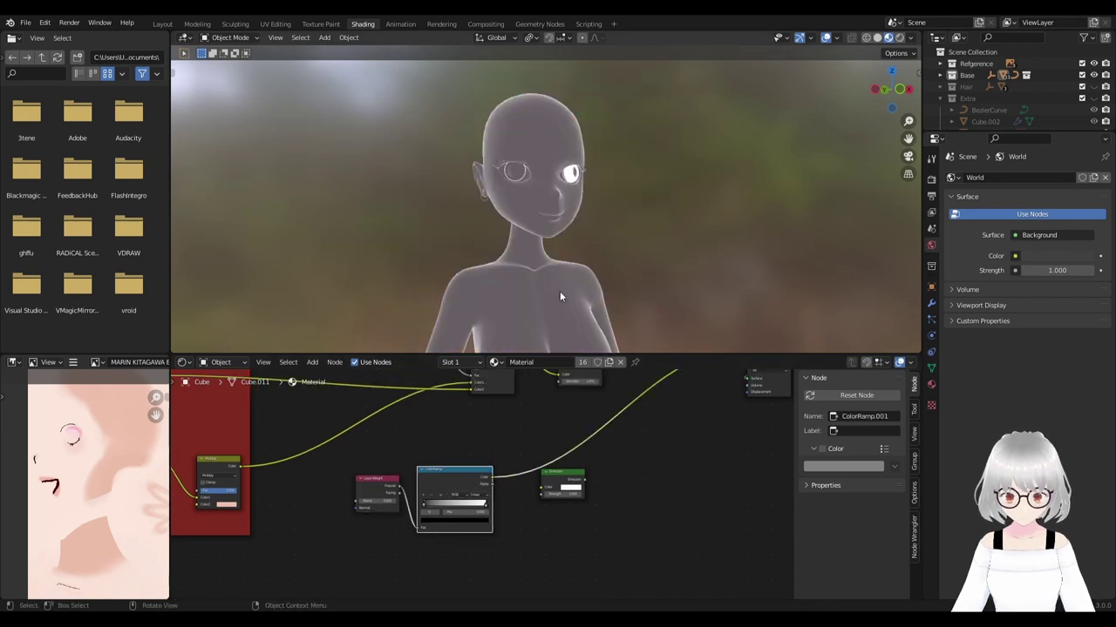
# Slide the ColorRamp's white stop left and black stop right to leave a bright rim.
pyautogui.scroll(3, 593, 209)
pyautogui.scroll(-2, 597, 205)
pyautogui.scroll(1, 494, 502)
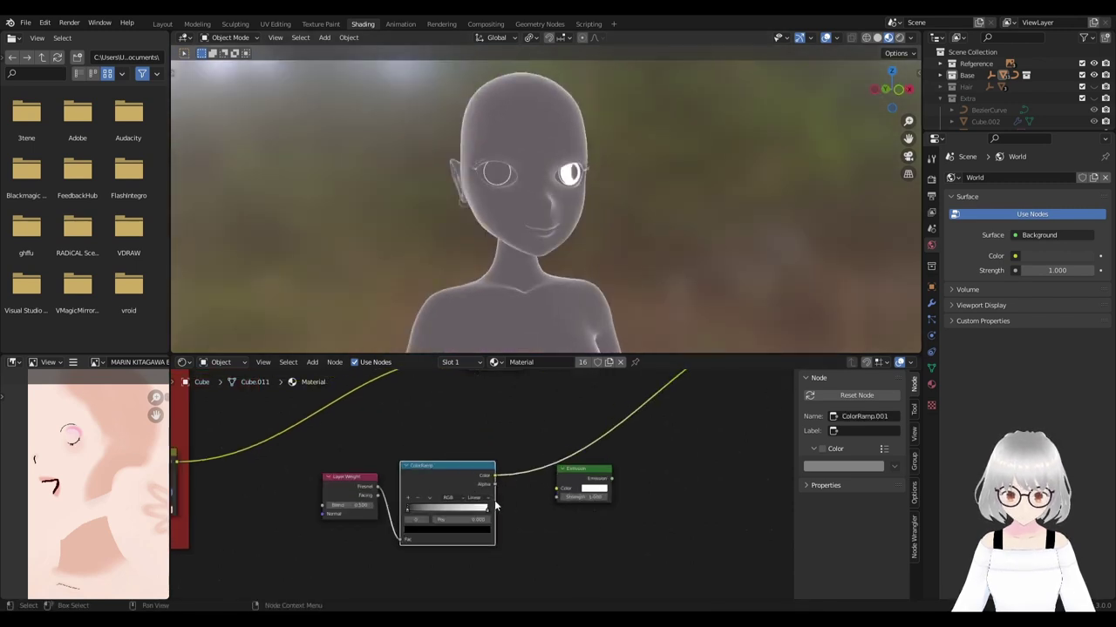
pyautogui.moveTo(487, 516); pyautogui.dragTo(454, 516)
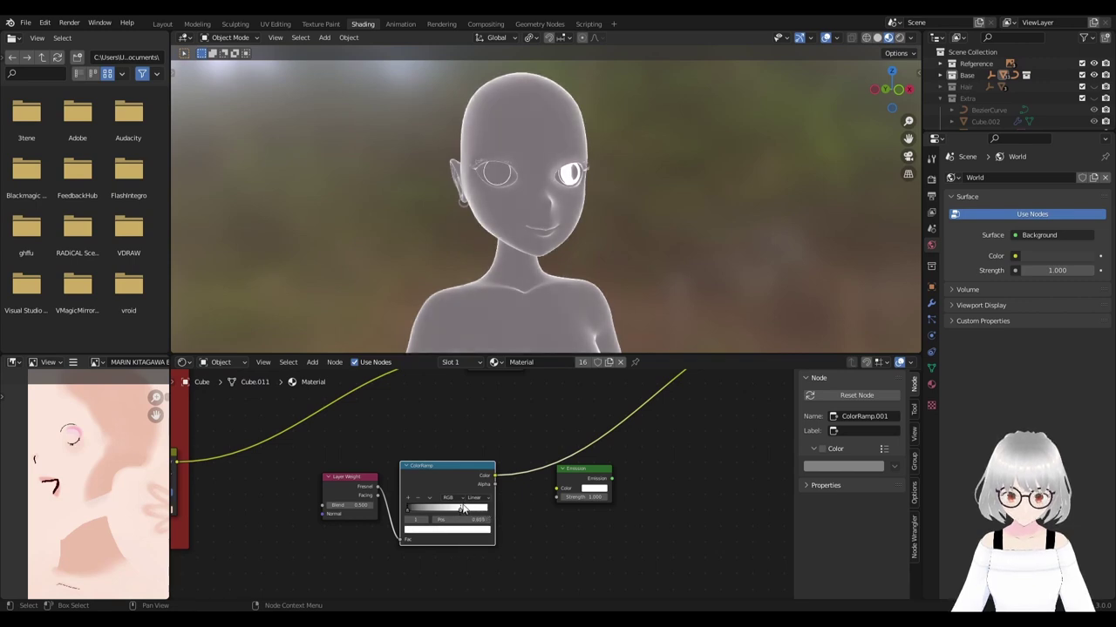
pyautogui.moveTo(408, 513); pyautogui.dragTo(422, 516)
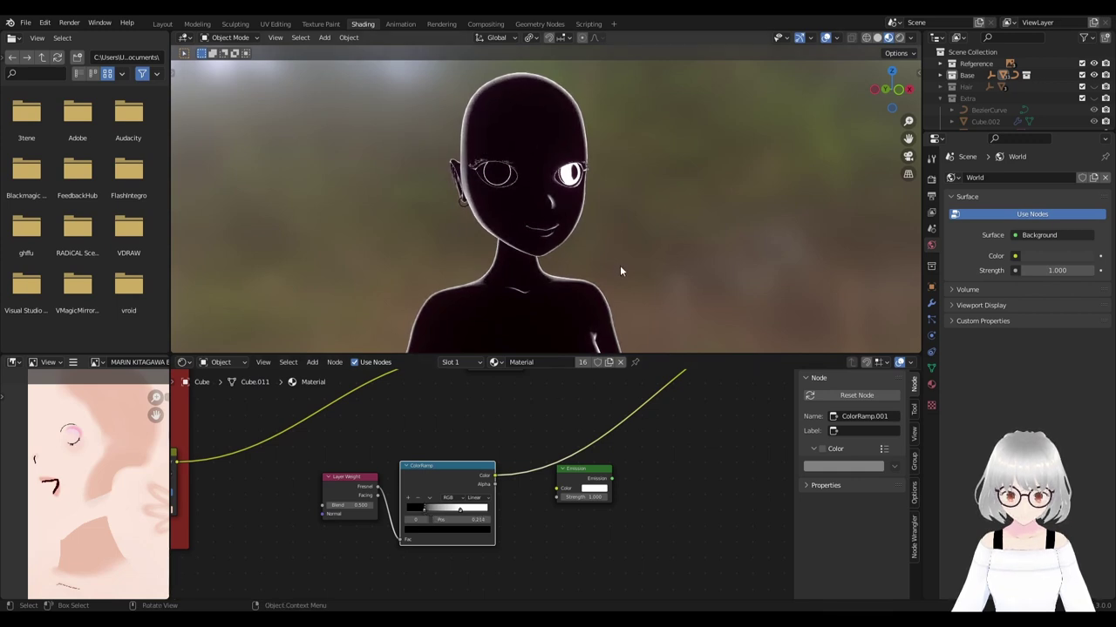
pyautogui.scroll(-2, 620, 271)
# Fine-tune the ColorRamp stop to 0.295 while checking the figure from the side.
pyautogui.moveTo(637, 271); pyautogui.dragTo(674, 271, button='middle')
pyautogui.scroll(-3, 675, 280)
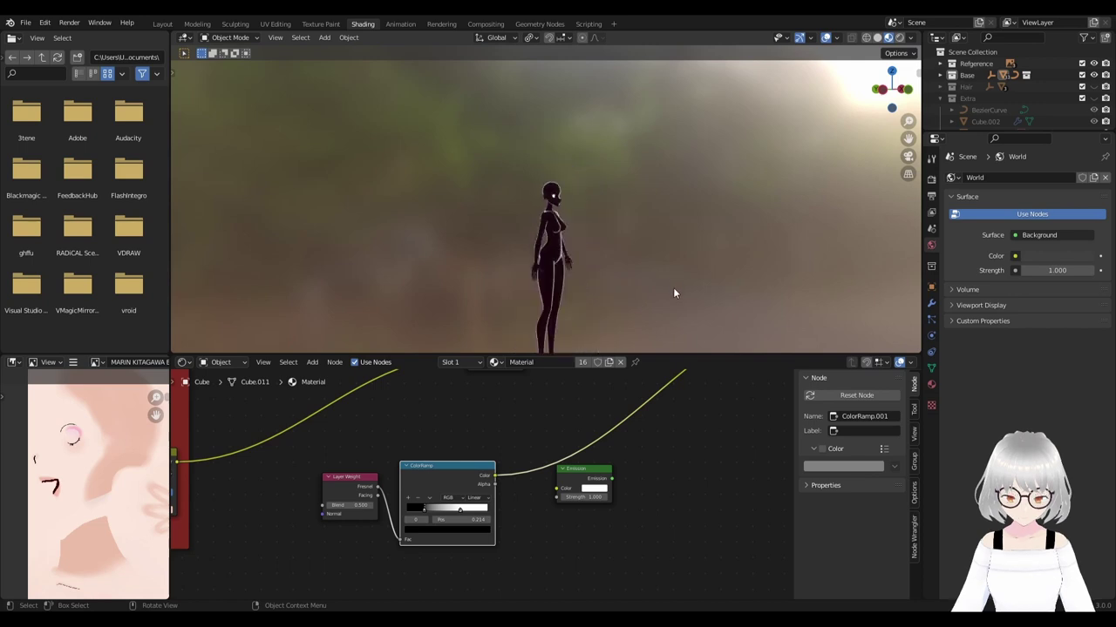
pyautogui.moveTo(590, 291)
pyautogui.mouseDown(button='middle')
pyautogui.moveTo(496, 277)
pyautogui.moveTo(593, 226)
pyautogui.mouseUp(button='middle')
pyautogui.scroll(2, 628, 280)
pyautogui.scroll(2, 626, 281)
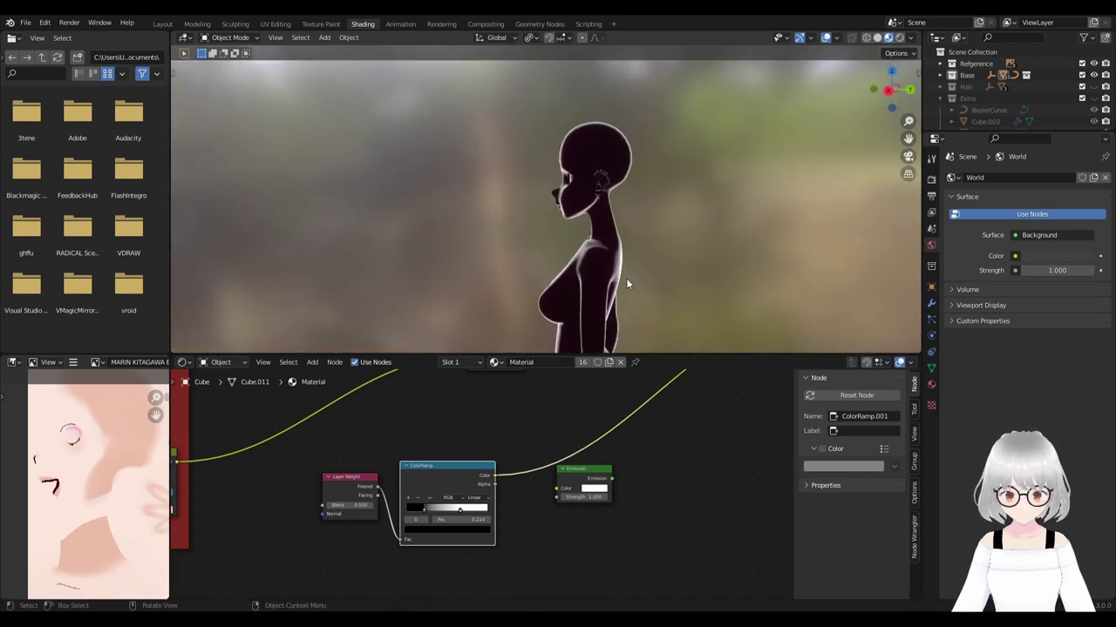
pyautogui.moveTo(426, 512); pyautogui.dragTo(430, 511)
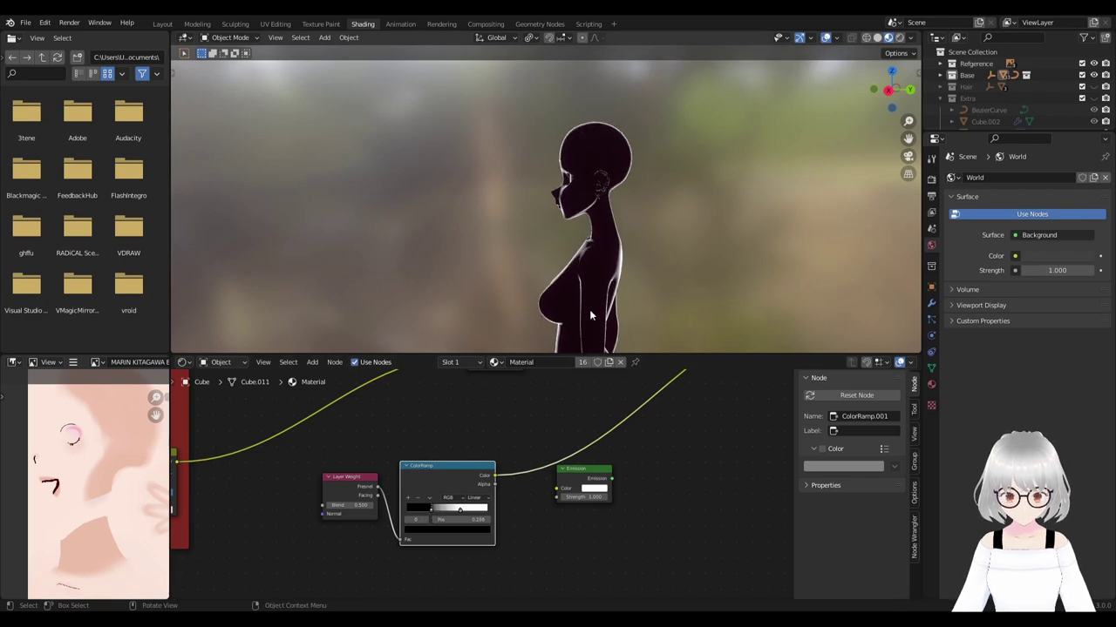
pyautogui.moveTo(600, 290)
pyautogui.mouseDown(button='middle')
pyautogui.moveTo(558, 289)
pyautogui.moveTo(622, 292)
pyautogui.moveTo(593, 287)
pyautogui.moveTo(554, 251)
pyautogui.moveTo(634, 252)
pyautogui.moveTo(582, 259)
pyautogui.moveTo(579, 332)
pyautogui.mouseUp(button='middle')
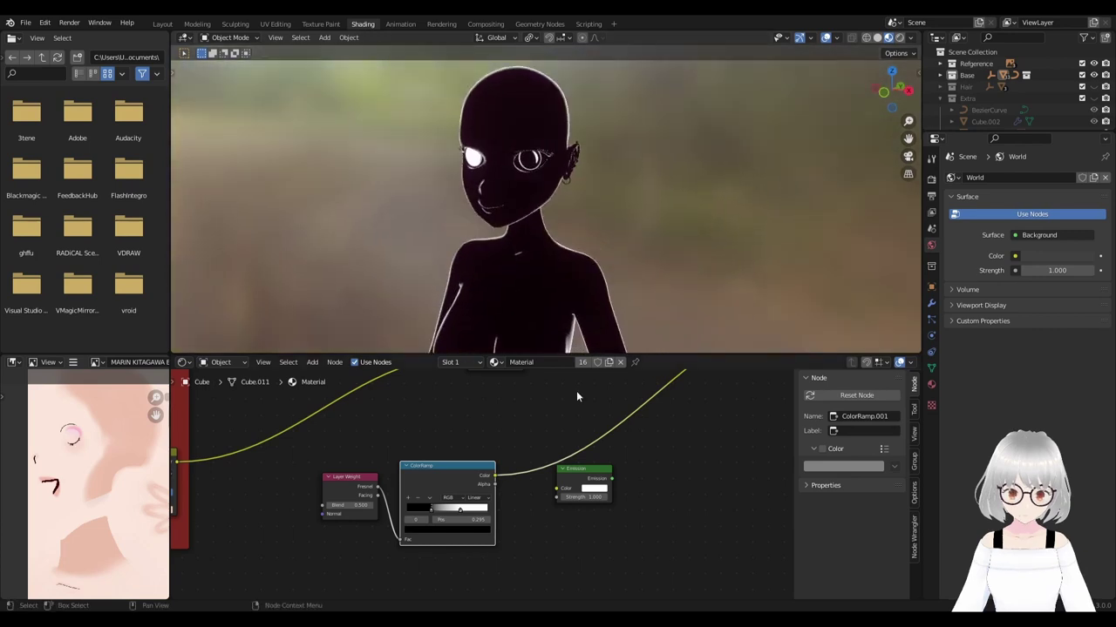
pyautogui.scroll(-2, 575, 457)
pyautogui.scroll(-1, 549, 480)
pyautogui.scroll(3, 550, 480)
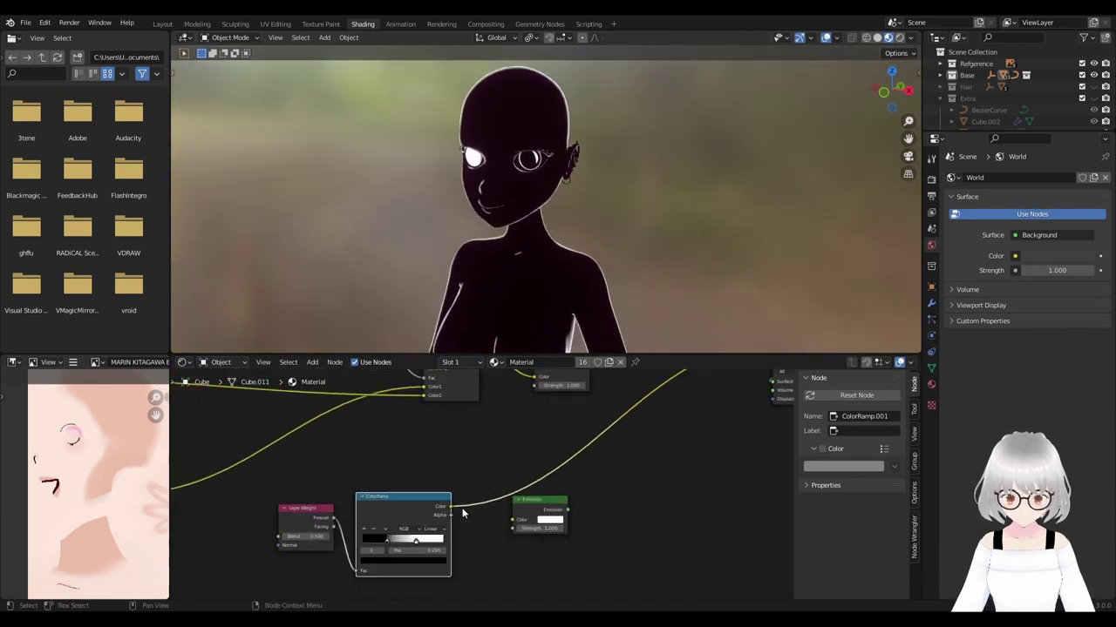
pyautogui.scroll(-1, 540, 516)
# Link ColorRamp Color into the rim Emission, and Emission into Material Output Surface.
pyautogui.moveTo(517, 526); pyautogui.dragTo(516, 523)
pyautogui.scroll(-2, 569, 506)
pyautogui.scroll(2, 514, 514)
pyautogui.scroll(-1, 493, 534)
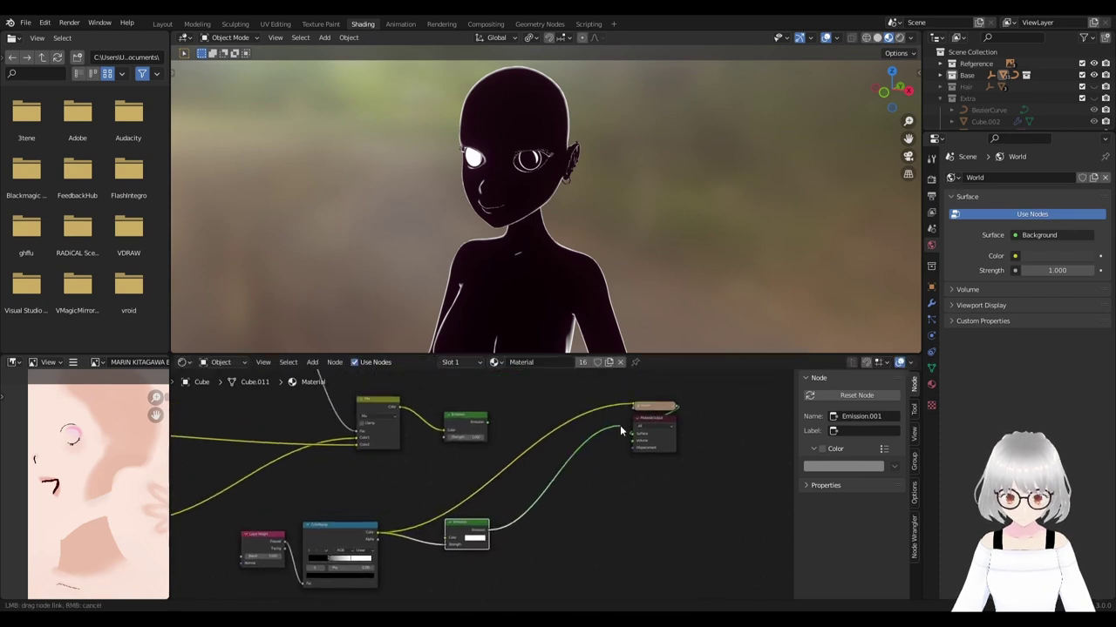
pyautogui.moveTo(620, 425); pyautogui.dragTo(628, 432)
pyautogui.moveTo(578, 244); pyautogui.dragTo(623, 230, button='middle')
pyautogui.scroll(-1, 520, 458)
# Insert an Add Shader before the Material Output and feed the skin Emission into it.
pyautogui.scroll(2, 507, 491)
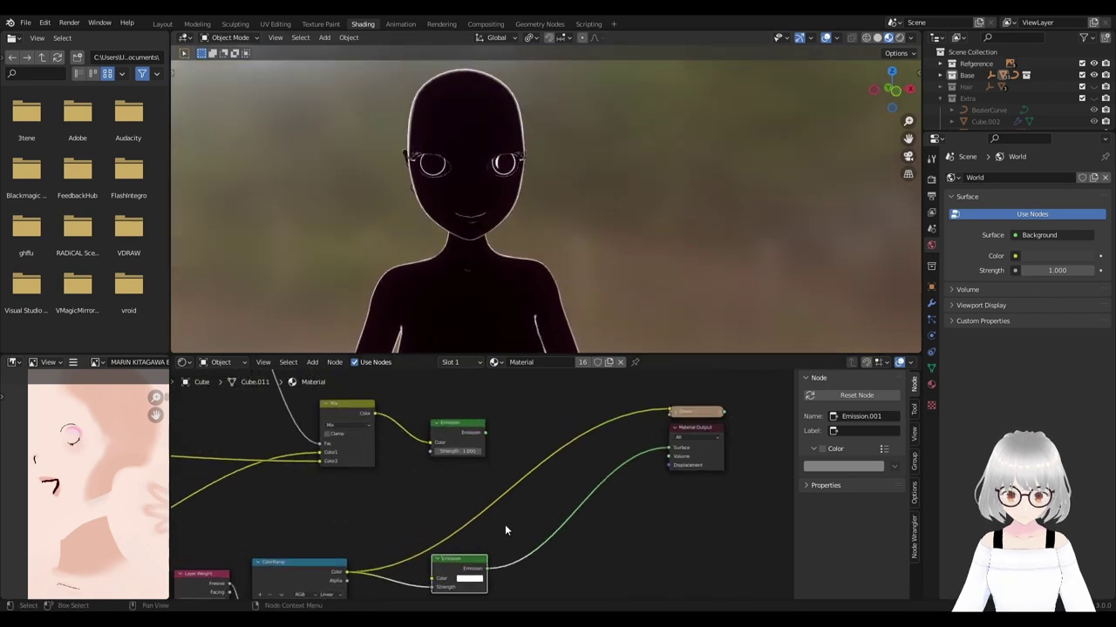
pyautogui.hotkey('shift', 'a')
pyautogui.click(566, 460)
pyautogui.write('add')
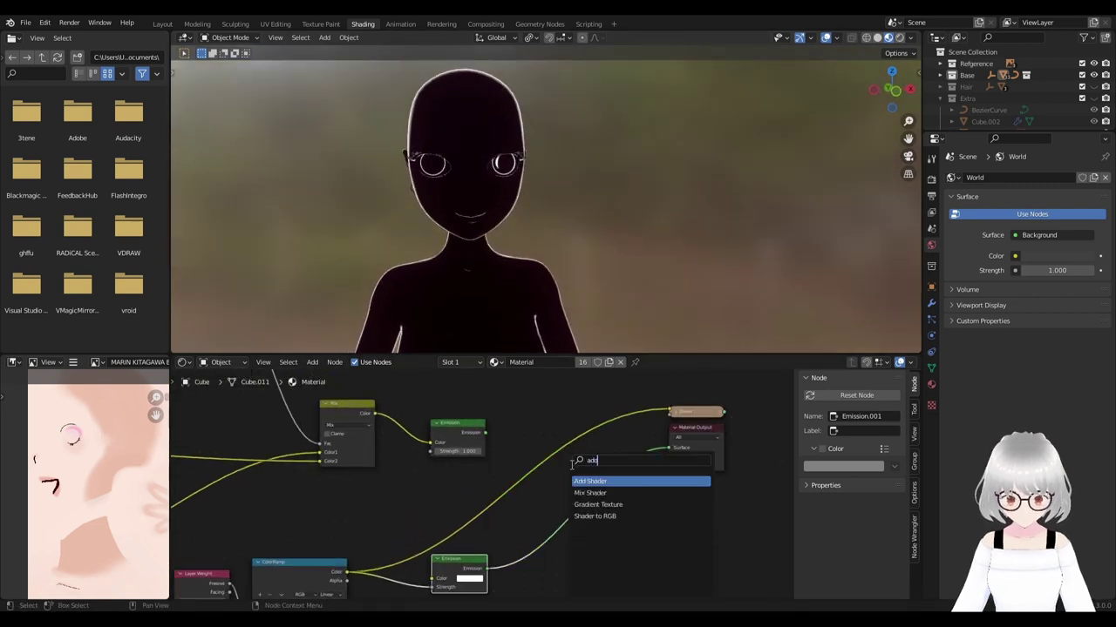
pyautogui.press('Return')
pyautogui.click(573, 480)
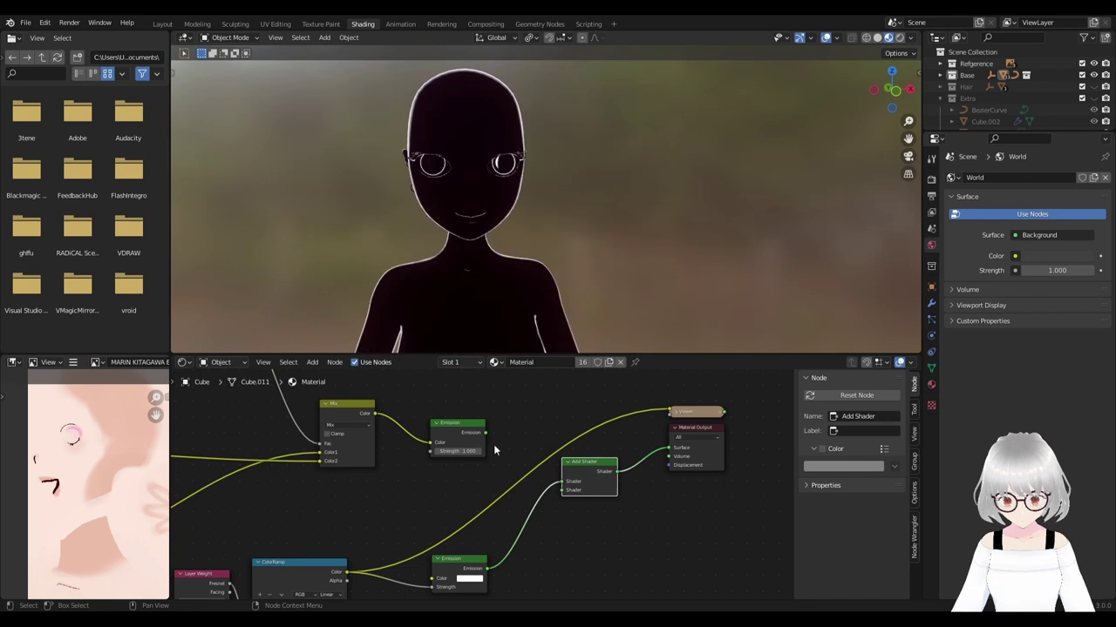
pyautogui.moveTo(486, 433); pyautogui.dragTo(564, 482)
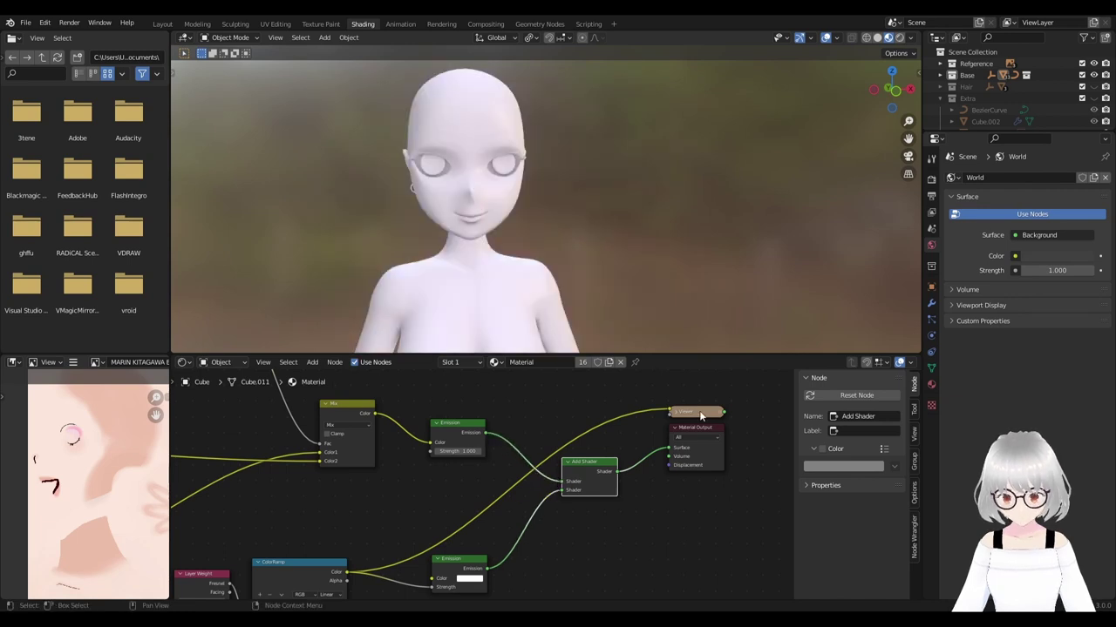
# Delete the Viewer node and inspect the textured skin with white rim highlights.
pyautogui.moveTo(702, 417); pyautogui.dragTo(670, 394)
pyautogui.press('x')
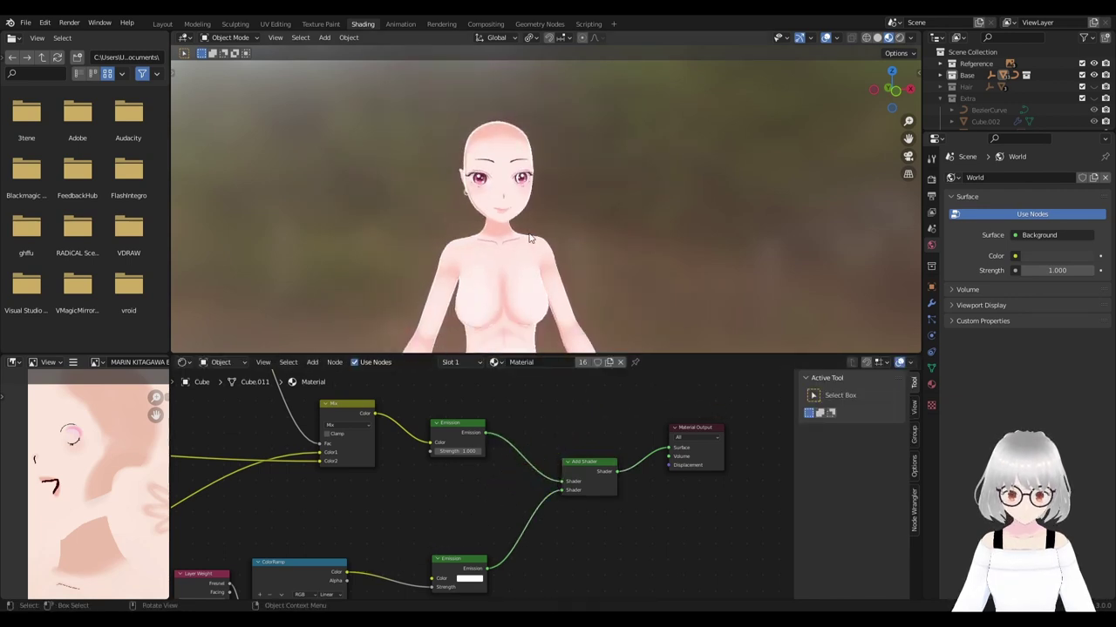
pyautogui.scroll(1, 528, 234)
pyautogui.scroll(2, 572, 242)
pyautogui.scroll(2, 571, 243)
pyautogui.moveTo(572, 243)
pyautogui.mouseDown(button='middle')
pyautogui.moveTo(603, 242)
pyautogui.moveTo(648, 281)
pyautogui.moveTo(592, 284)
pyautogui.moveTo(626, 266)
pyautogui.mouseUp(button='middle')
pyautogui.scroll(-2, 612, 255)
pyautogui.scroll(1, 592, 283)
pyautogui.moveTo(486, 466)
pyautogui.mouseDown(button='middle')
pyautogui.moveTo(590, 451)
pyautogui.moveTo(451, 505)
pyautogui.mouseUp(button='middle')
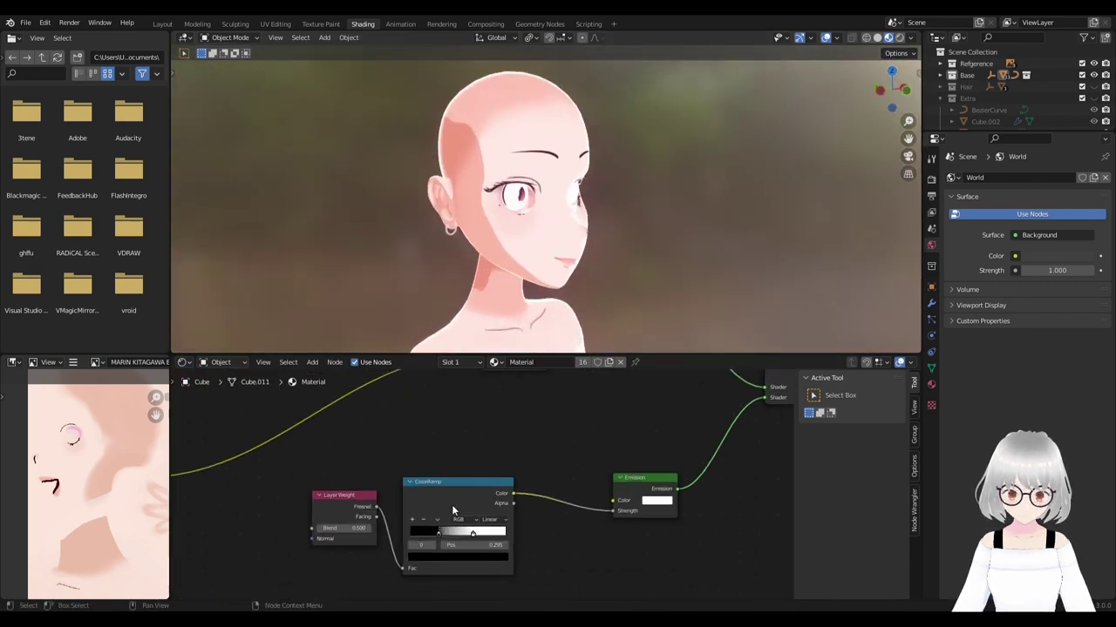
# Slide the rim ColorRamp's black stop right to position 0.232.
pyautogui.click(452, 510)
pyautogui.scroll(1, 470, 523)
pyautogui.scroll(1, 503, 547)
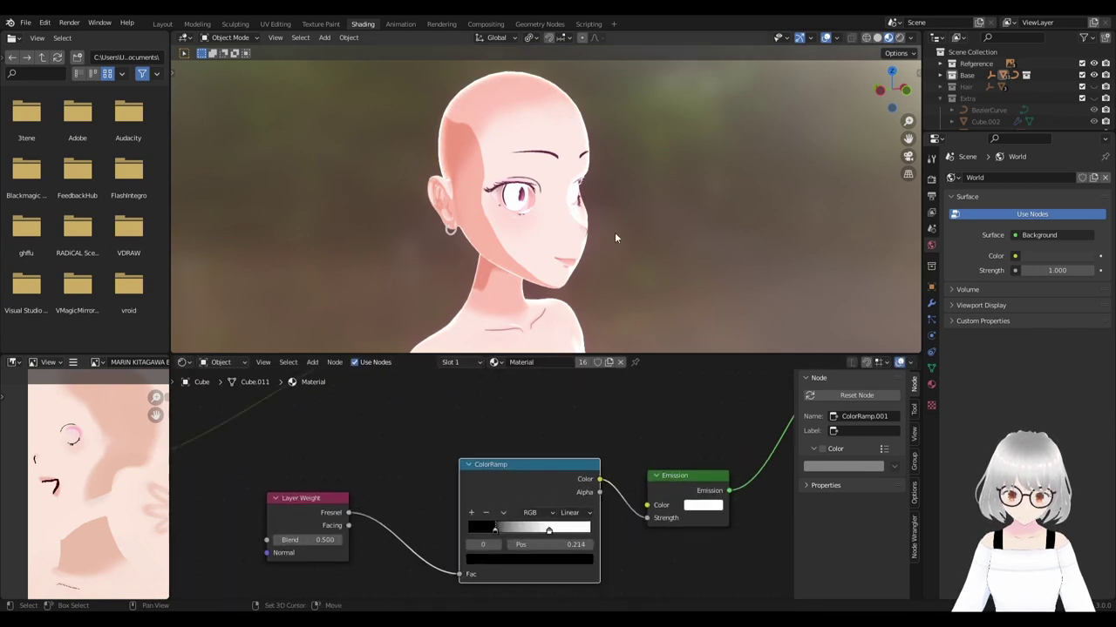
pyautogui.scroll(-2, 615, 237)
pyautogui.scroll(-3, 642, 157)
pyautogui.scroll(4, 537, 229)
pyautogui.scroll(1, 547, 234)
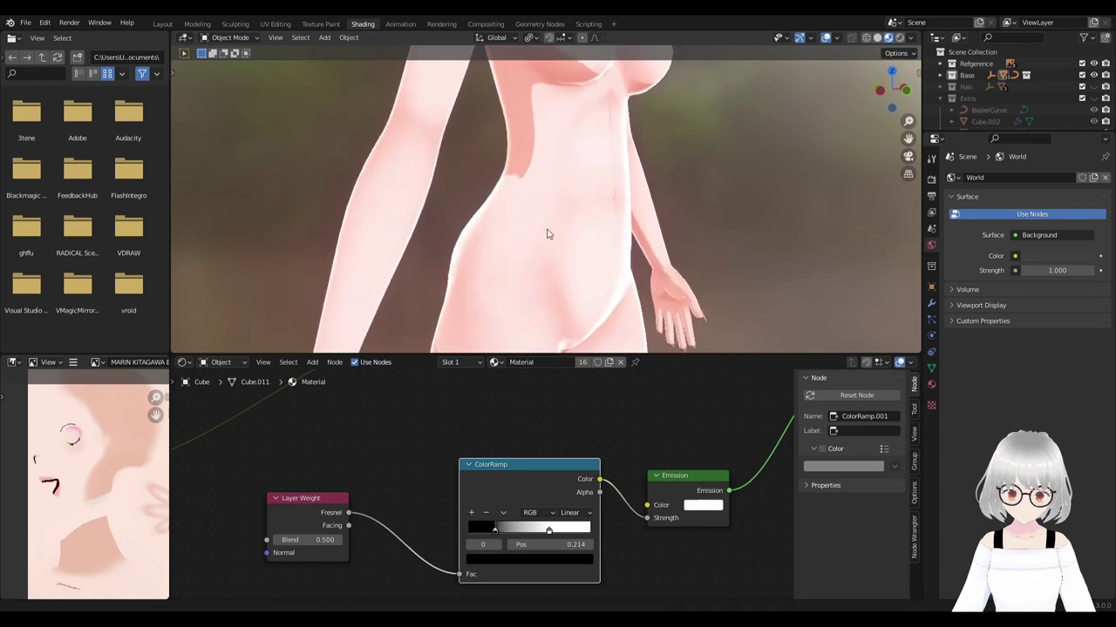
pyautogui.scroll(2, 548, 234)
pyautogui.moveTo(494, 529); pyautogui.dragTo(498, 530)
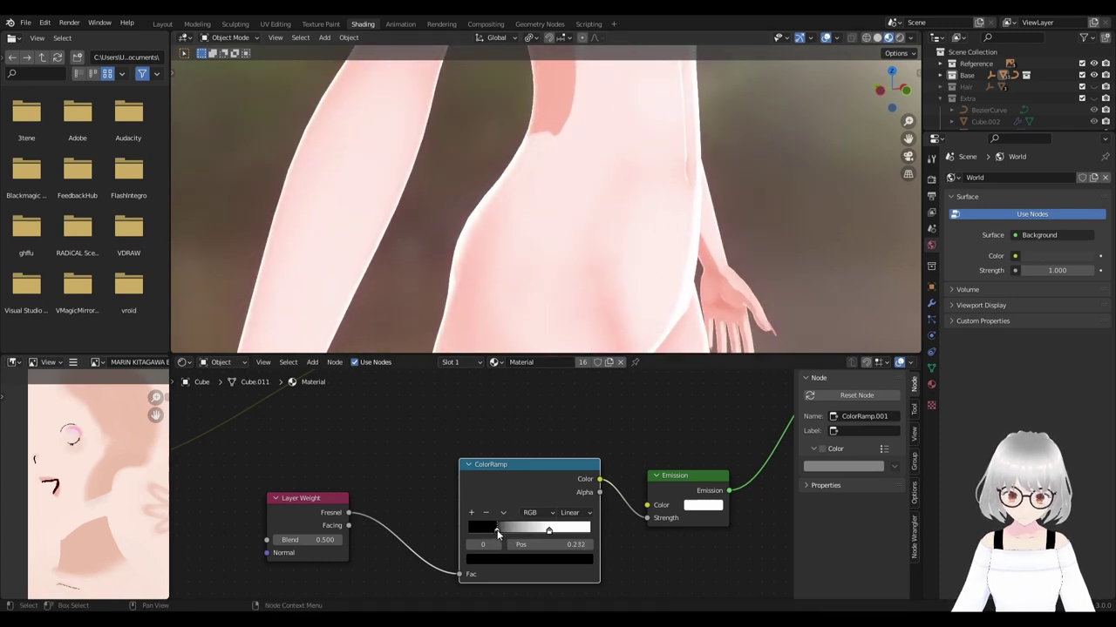
# Orbit around the body and face to check the thinner rim glow, including the ear.
pyautogui.moveTo(630, 287)
pyautogui.mouseDown(button='middle')
pyautogui.moveTo(642, 271)
pyautogui.moveTo(605, 266)
pyautogui.moveTo(567, 319)
pyautogui.moveTo(553, 314)
pyautogui.moveTo(647, 267)
pyautogui.moveTo(613, 266)
pyautogui.moveTo(656, 271)
pyautogui.moveTo(605, 286)
pyautogui.mouseUp(button='middle')
pyautogui.scroll(-2, 647, 268)
pyautogui.scroll(-2, 655, 257)
pyautogui.scroll(3, 610, 274)
pyautogui.scroll(2, 614, 267)
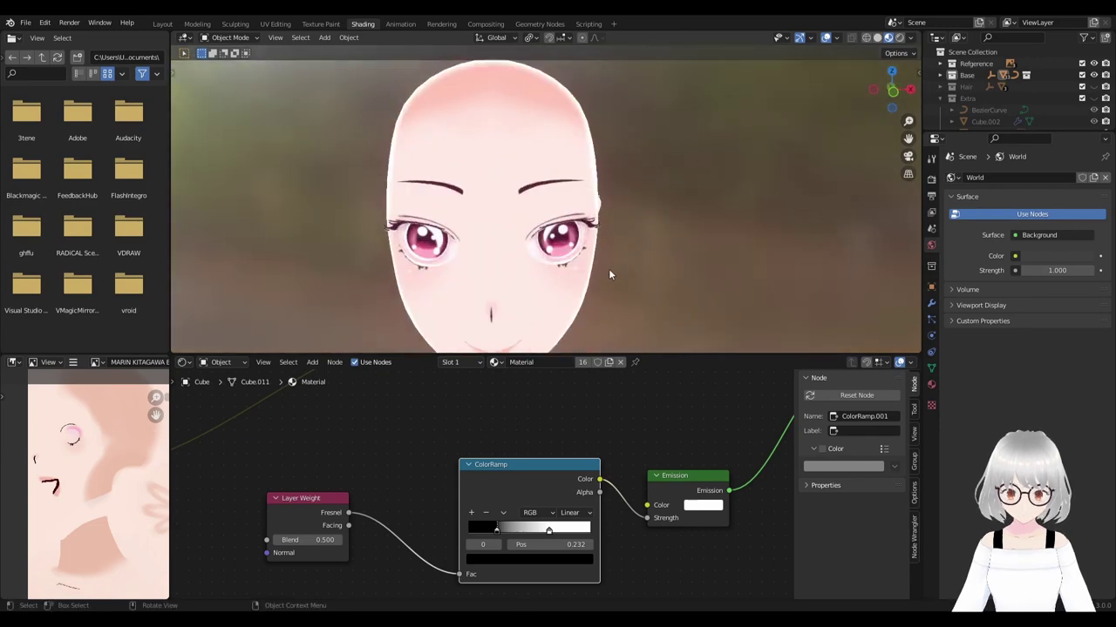
pyautogui.scroll(2, 614, 253)
pyautogui.moveTo(620, 247); pyautogui.dragTo(452, 237, button='middle')
pyautogui.scroll(3, 444, 227)
pyautogui.scroll(2, 441, 224)
pyautogui.scroll(2, 457, 247)
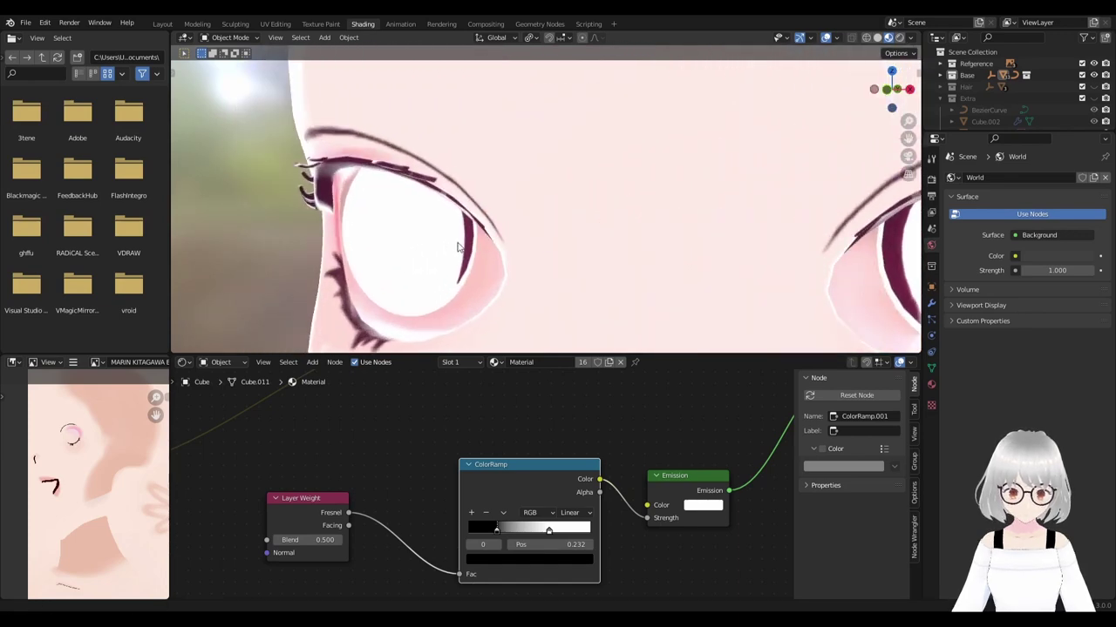
pyautogui.scroll(-5, 457, 246)
pyautogui.moveTo(537, 294); pyautogui.dragTo(494, 290, button='middle')
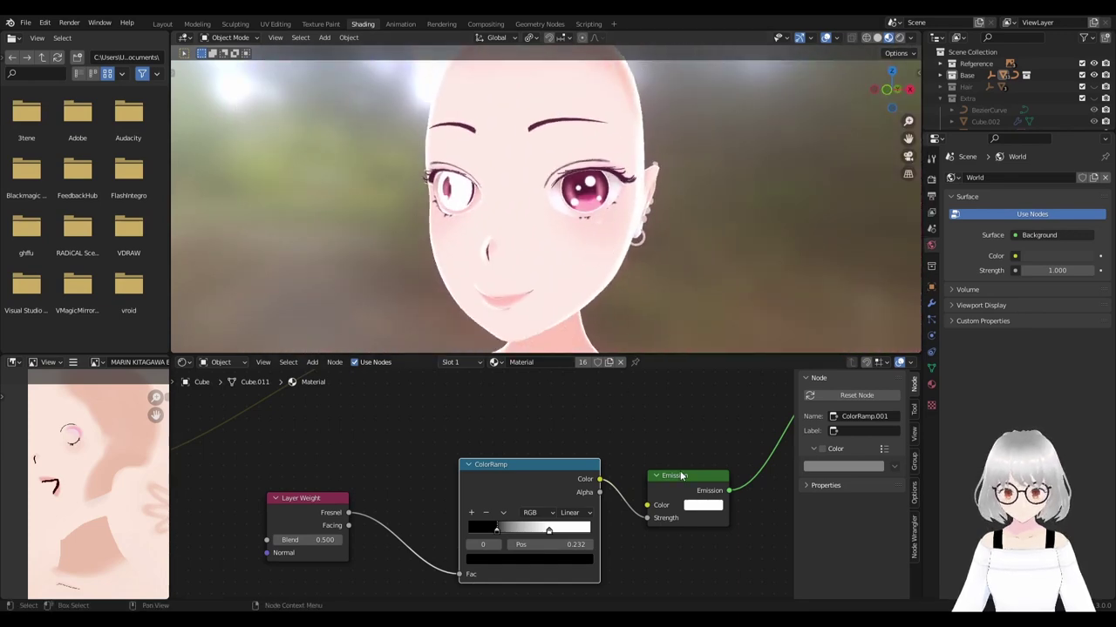
pyautogui.scroll(-3, 481, 486)
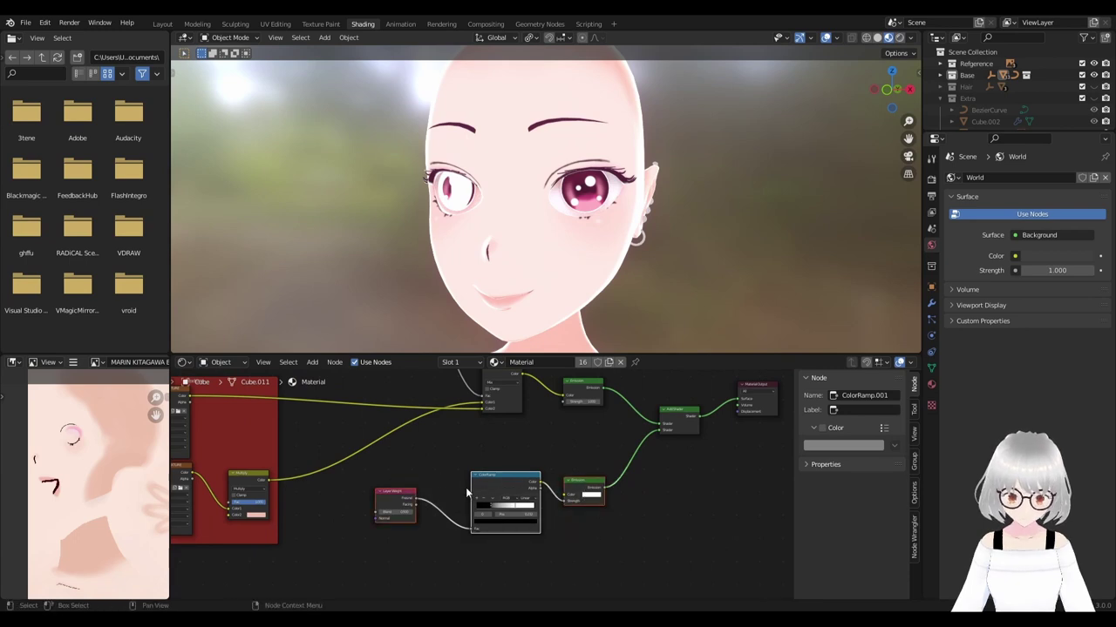
# Frame the Layer Weight, ColorRamp and Emission nodes and label the frame 'Rim Lighbt'.
pyautogui.hotkey('ctrl', 'j')
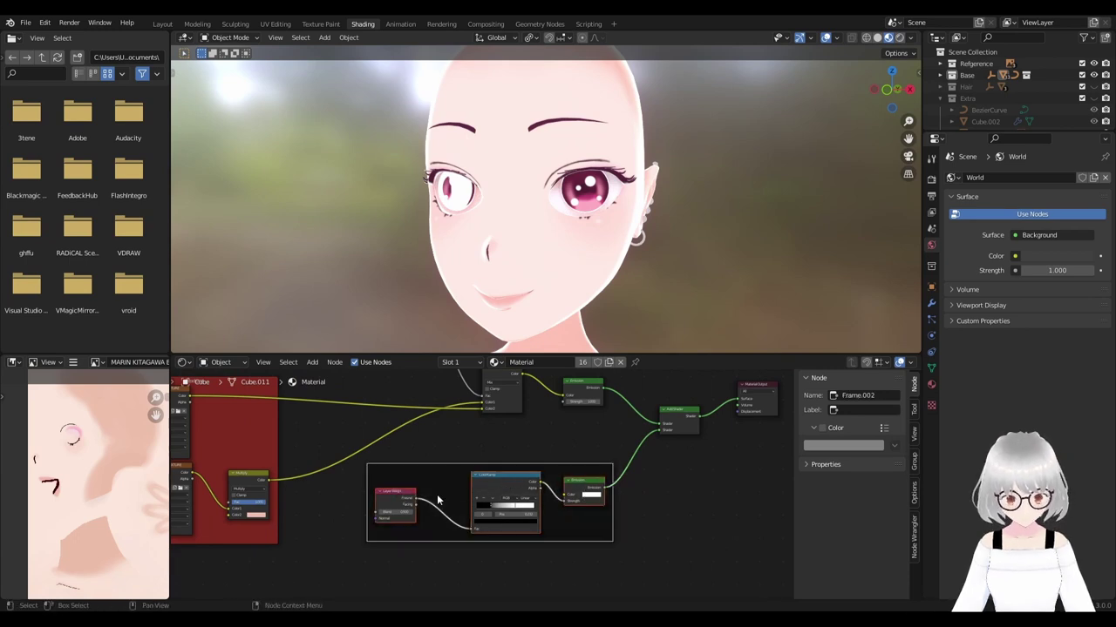
pyautogui.moveTo(394, 493); pyautogui.dragTo(423, 494)
pyautogui.scroll(1, 545, 488)
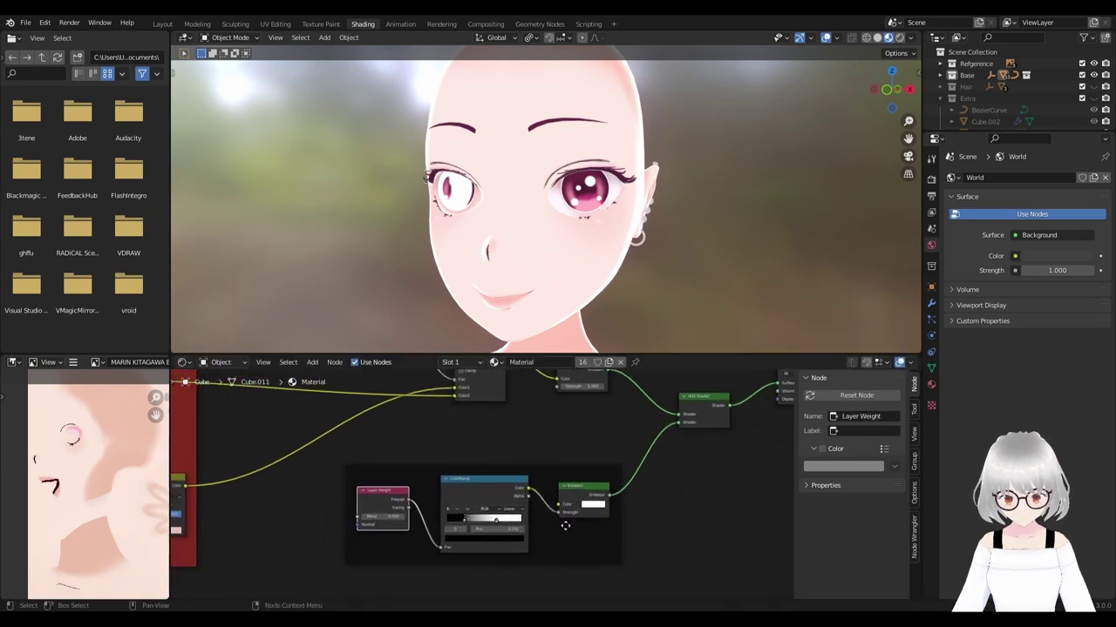
pyautogui.click(545, 472)
pyautogui.write('Rim Lighlt')
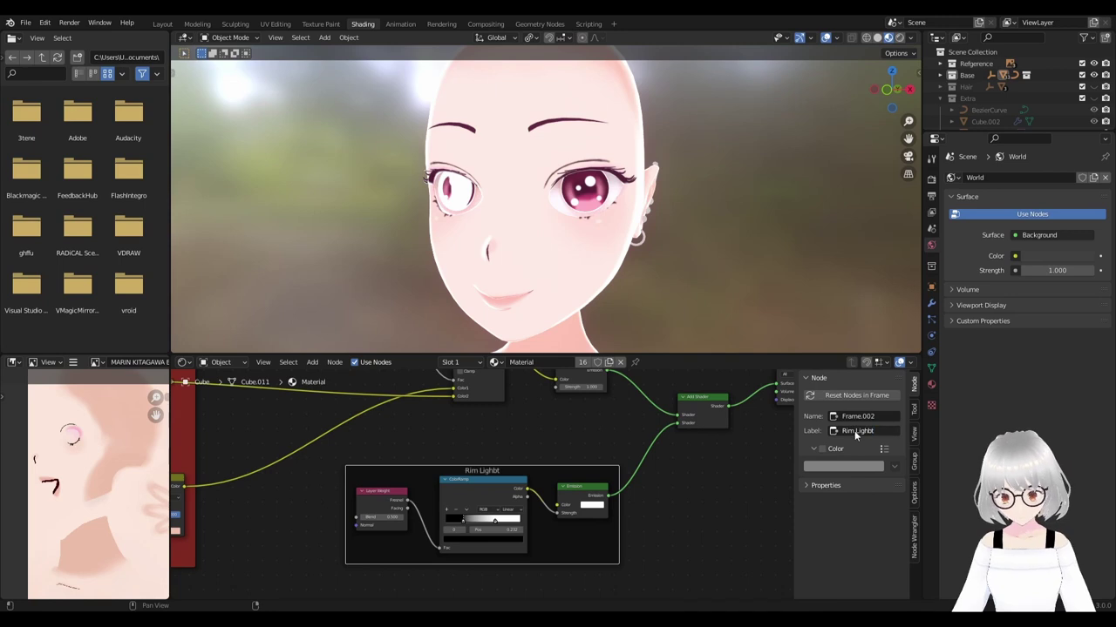
pyautogui.press('Return')
pyautogui.click(931, 384)
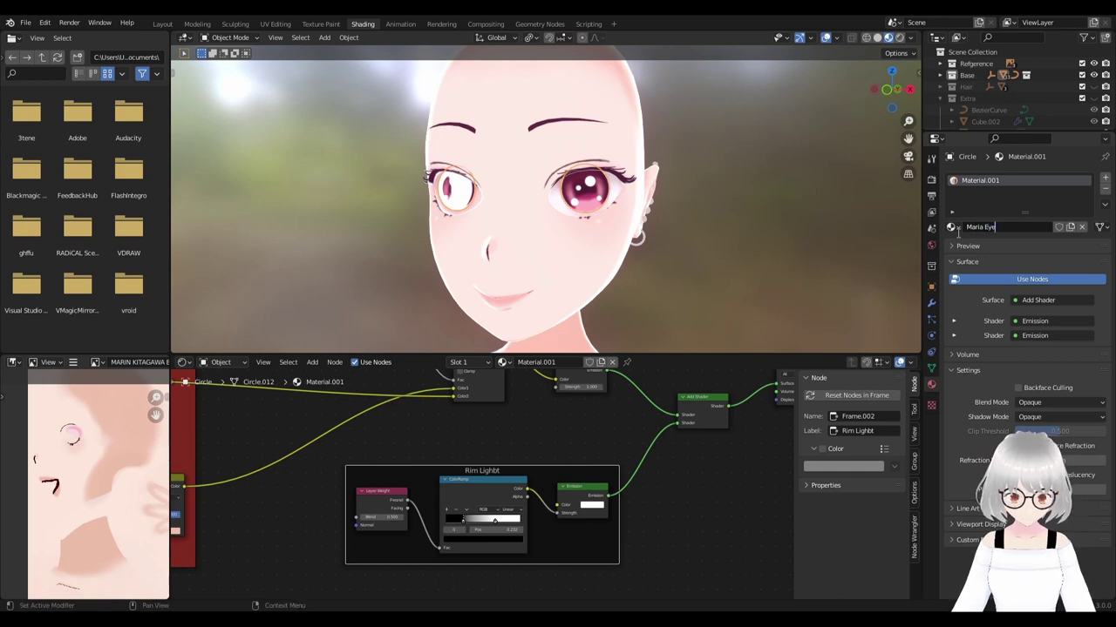
# Switch to the Maria Eyes material and add a MixRGB node to its tree.
pyautogui.click(562, 278)
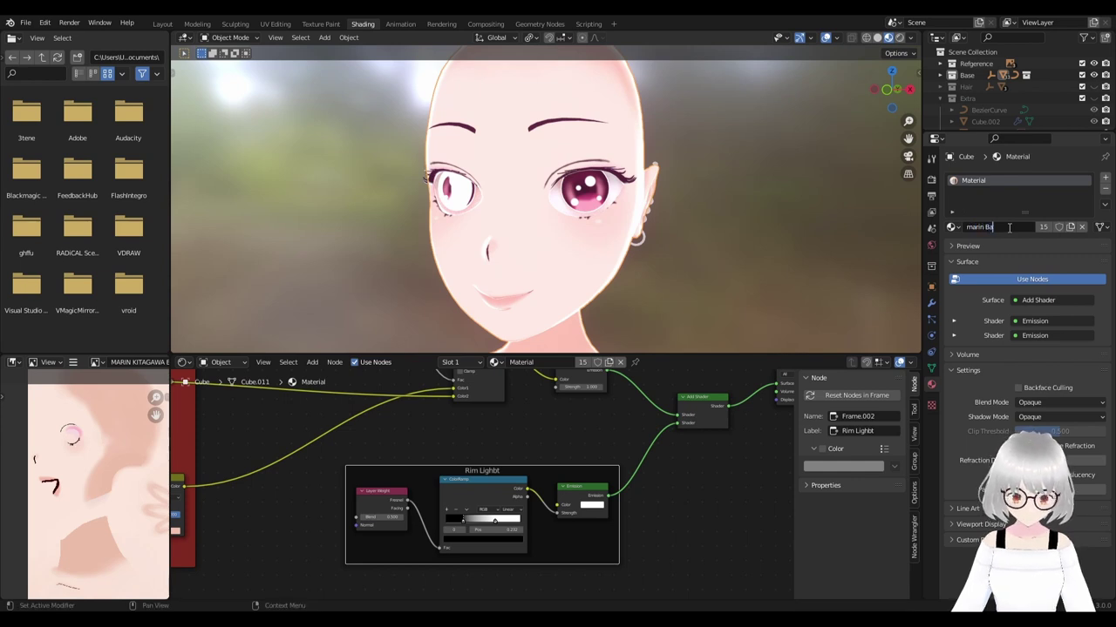
pyautogui.click(594, 206)
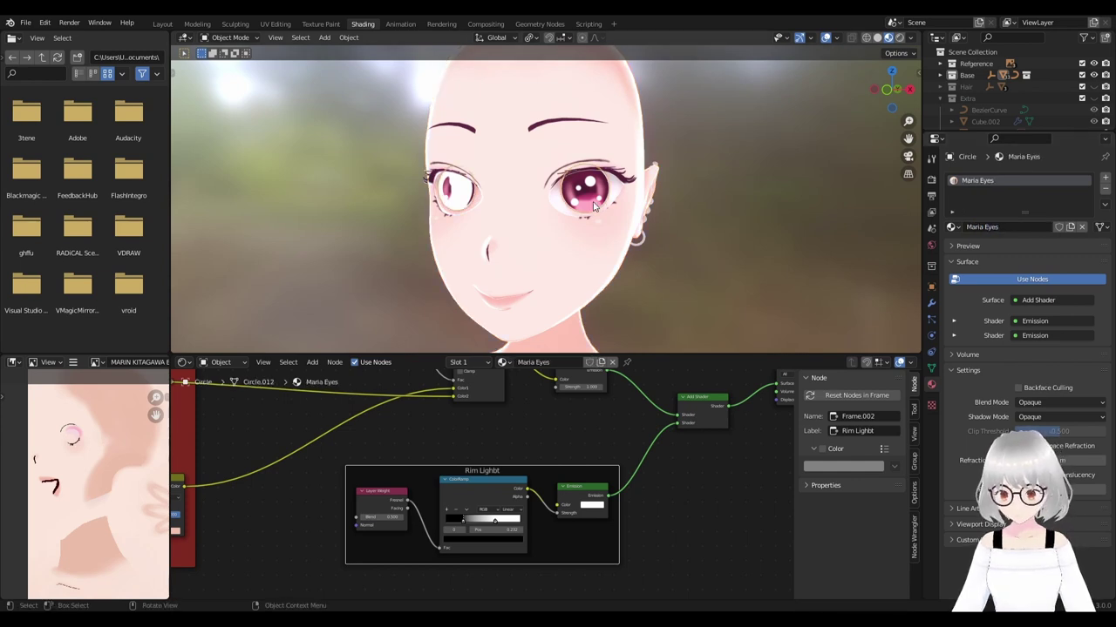
pyautogui.scroll(1, 641, 451)
pyautogui.hotkey('shift', 'a')
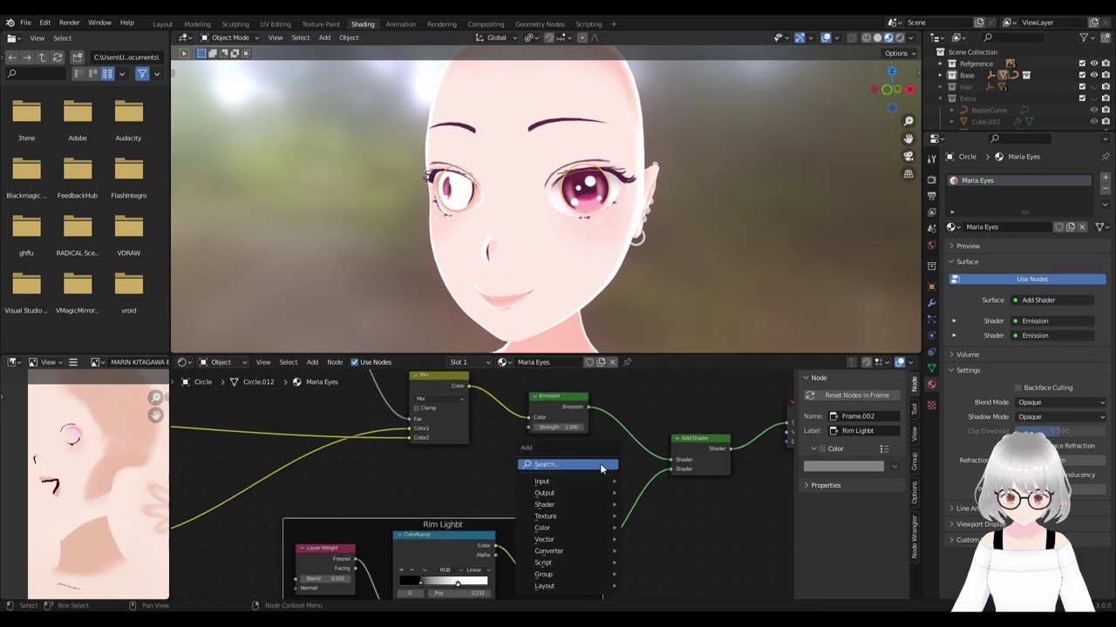
pyautogui.write('mix')
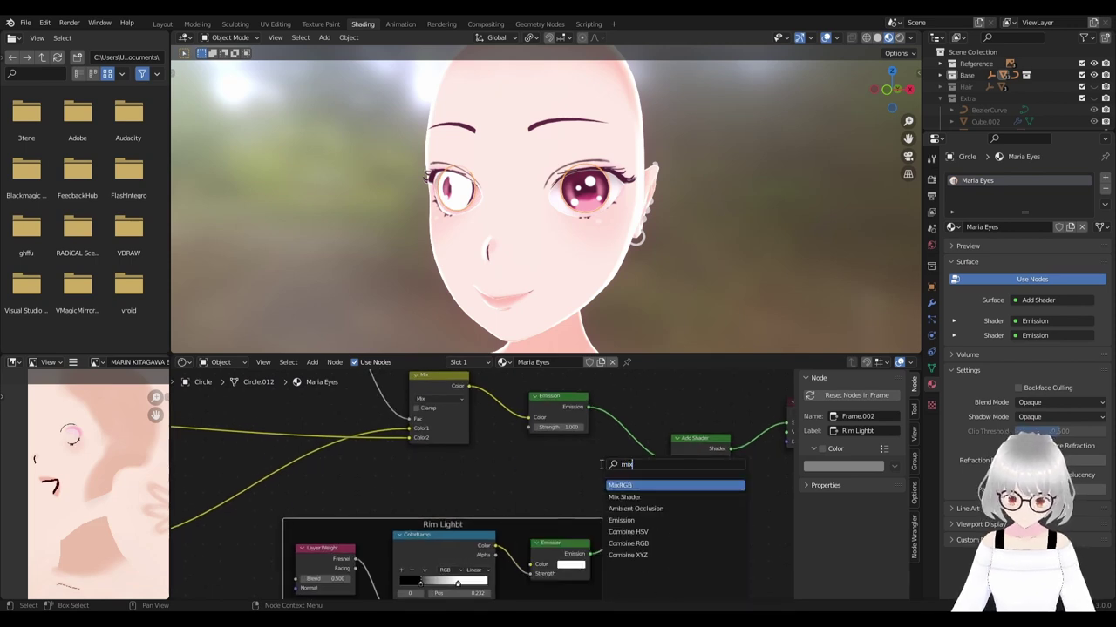
pyautogui.press('Return')
pyautogui.click(464, 470)
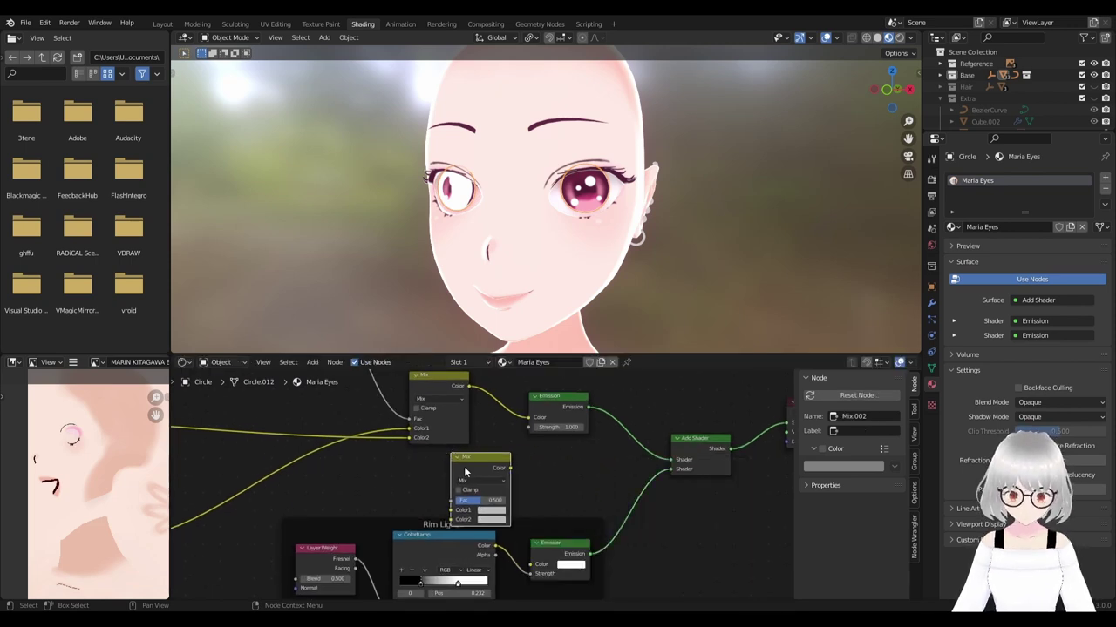
pyautogui.scroll(2, 464, 471)
pyautogui.scroll(3, 660, 202)
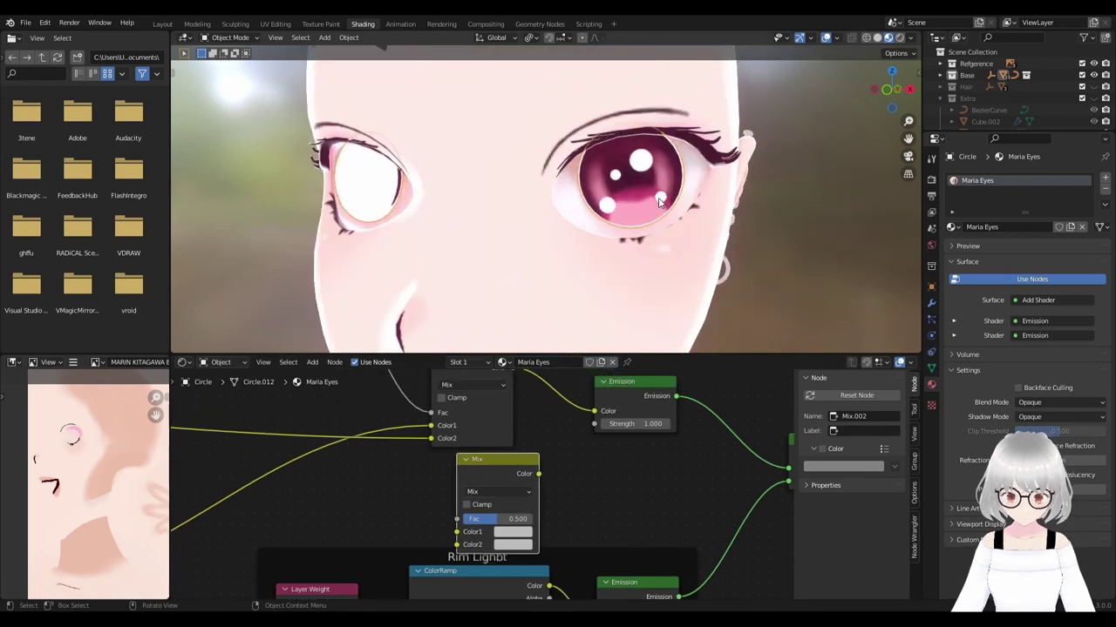
# Bring the ColorRamp and Emission nodes into view and move the Emission node right.
pyautogui.keyDown('shift'); pyautogui.moveTo(659, 202); pyautogui.dragTo(616, 203, button='middle'); pyautogui.keyUp('shift')
pyautogui.scroll(1, 536, 505)
pyautogui.scroll(1, 537, 505)
pyautogui.scroll(1, 537, 497)
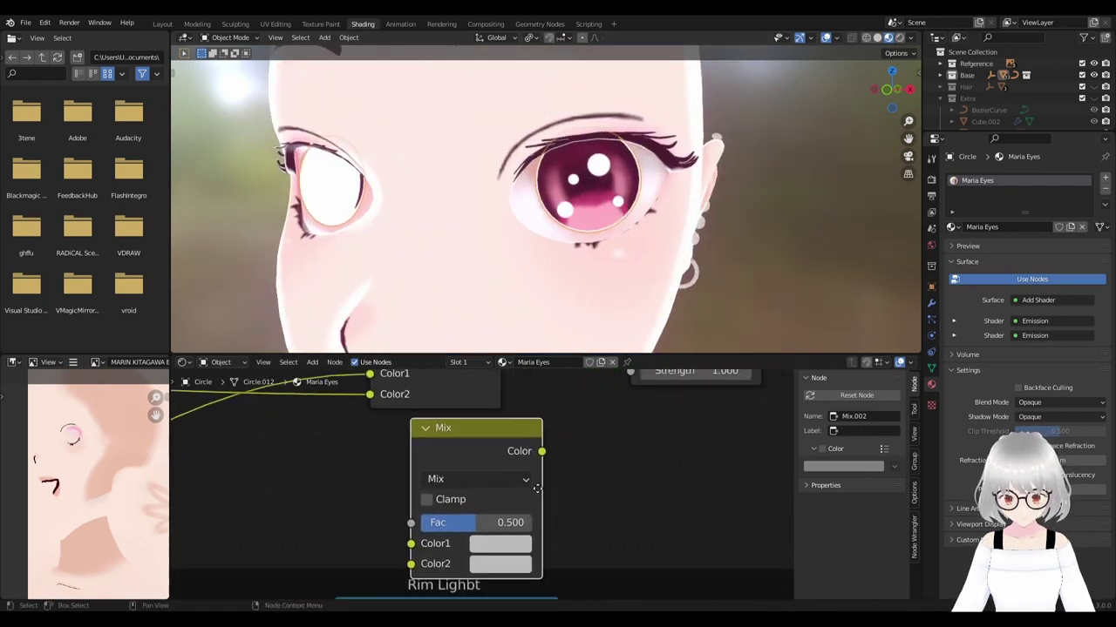
pyautogui.scroll(-1, 537, 489)
pyautogui.moveTo(541, 464); pyautogui.dragTo(501, 466, button='middle')
pyautogui.moveTo(593, 567); pyautogui.dragTo(645, 560)
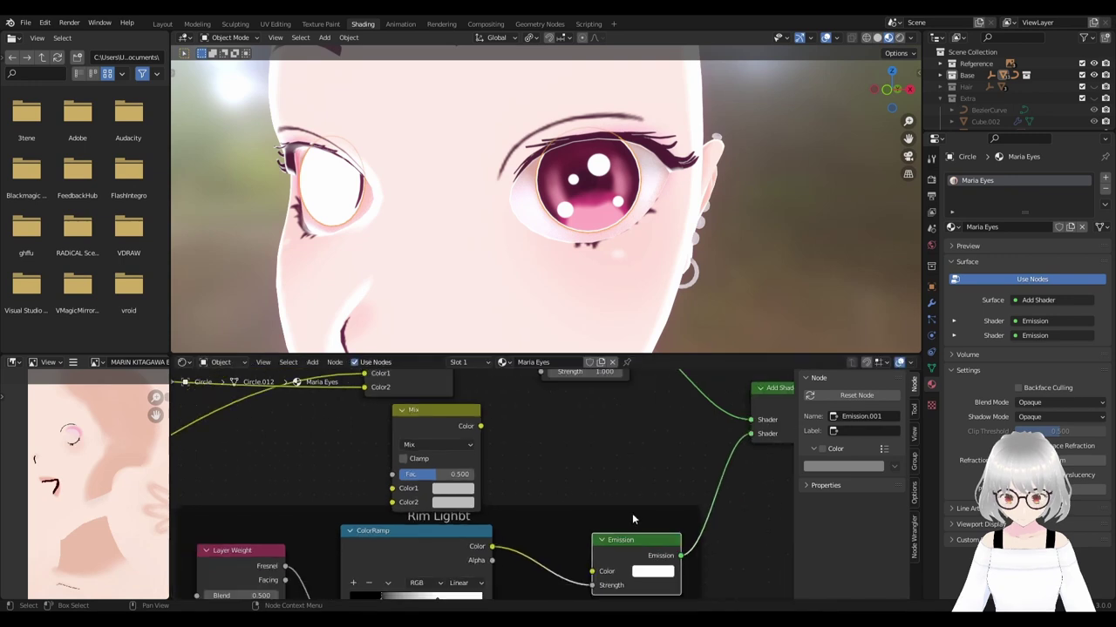
pyautogui.moveTo(514, 478); pyautogui.dragTo(502, 445, button='middle')
pyautogui.scroll(-1, 488, 436)
# Set Mix Color1 to the eye's sampled pink and link the Mix into Emission colour.
pyautogui.click(447, 455)
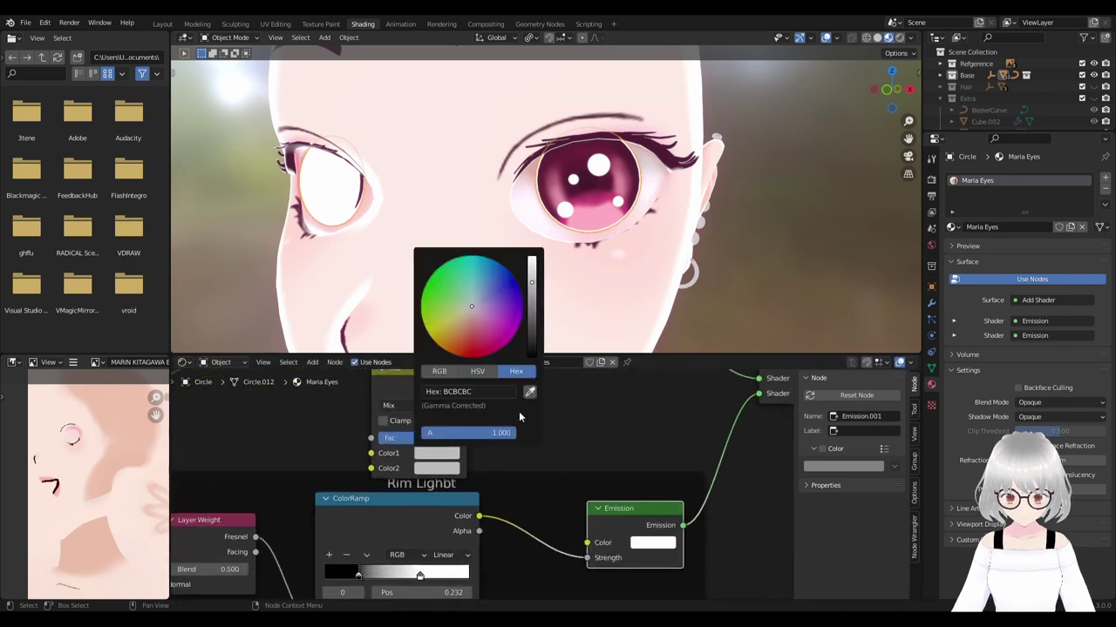
pyautogui.click(530, 394)
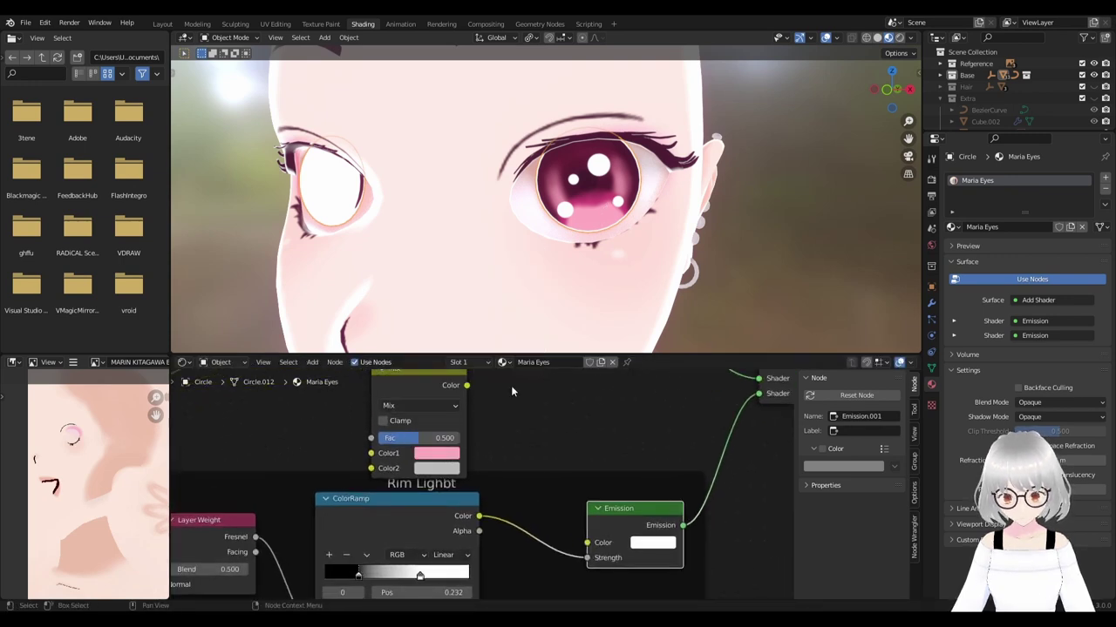
pyautogui.scroll(-1, 488, 422)
pyautogui.moveTo(469, 393); pyautogui.dragTo(564, 531)
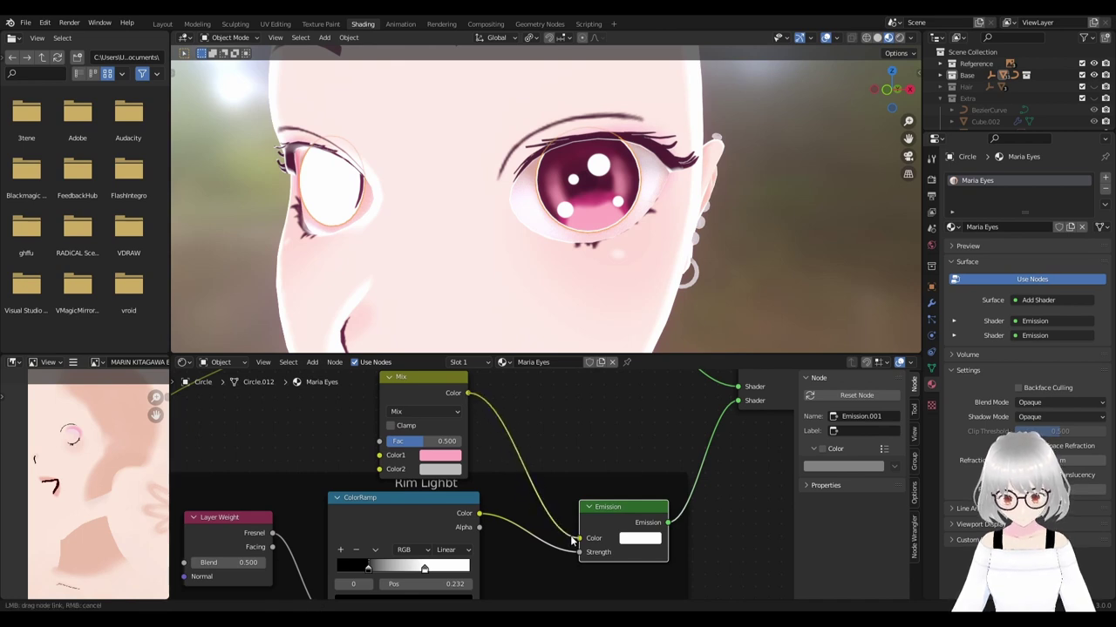
# Link the Mix Color output into the Emission Color input and inspect both eyes.
pyautogui.moveTo(573, 540); pyautogui.dragTo(579, 537)
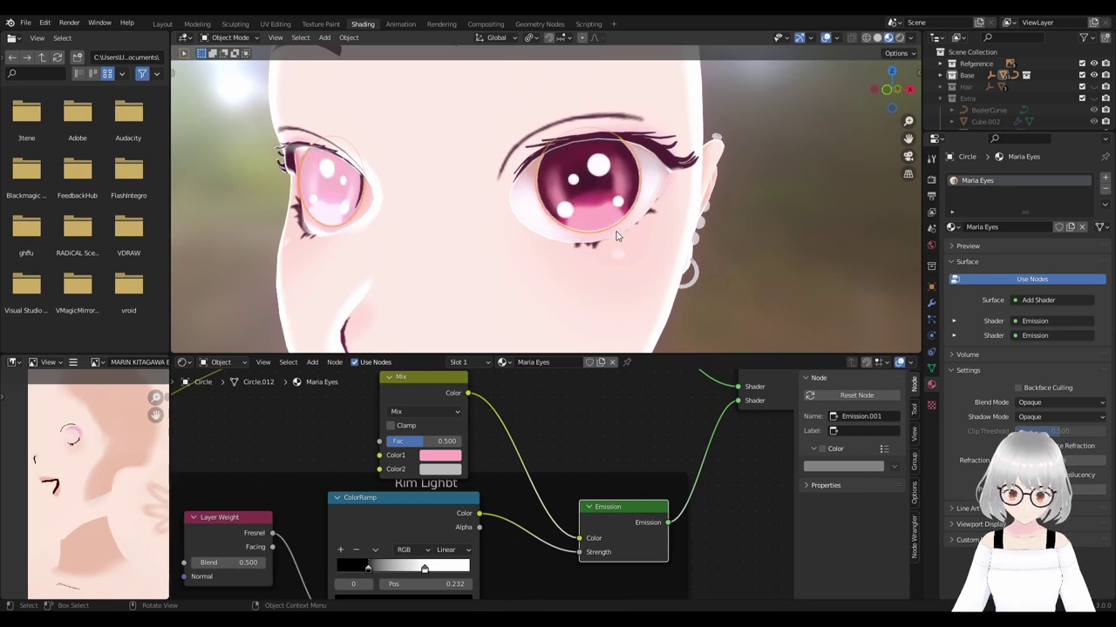
pyautogui.moveTo(616, 236)
pyautogui.mouseDown(button='middle')
pyautogui.moveTo(625, 221)
pyautogui.moveTo(607, 219)
pyautogui.moveTo(698, 223)
pyautogui.mouseUp(button='middle')
pyautogui.scroll(-3, 645, 215)
pyautogui.scroll(4, 645, 216)
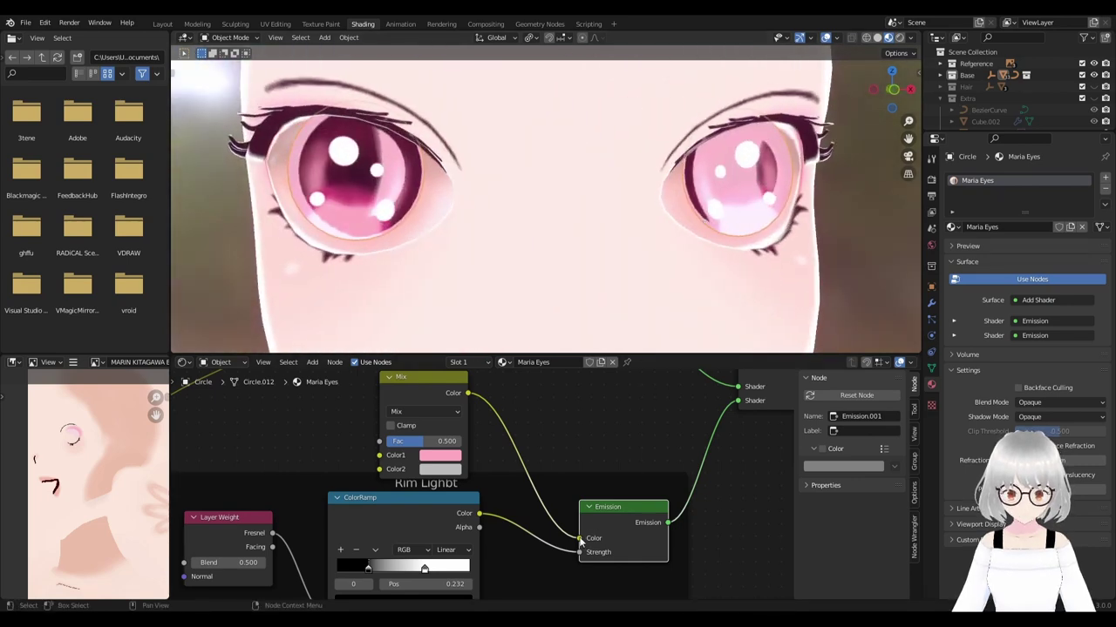
pyautogui.moveTo(578, 540); pyautogui.dragTo(573, 437)
pyautogui.moveTo(724, 268)
pyautogui.mouseDown(button='middle')
pyautogui.moveTo(639, 259)
pyautogui.moveTo(660, 267)
pyautogui.moveTo(645, 269)
pyautogui.mouseUp(button='middle')
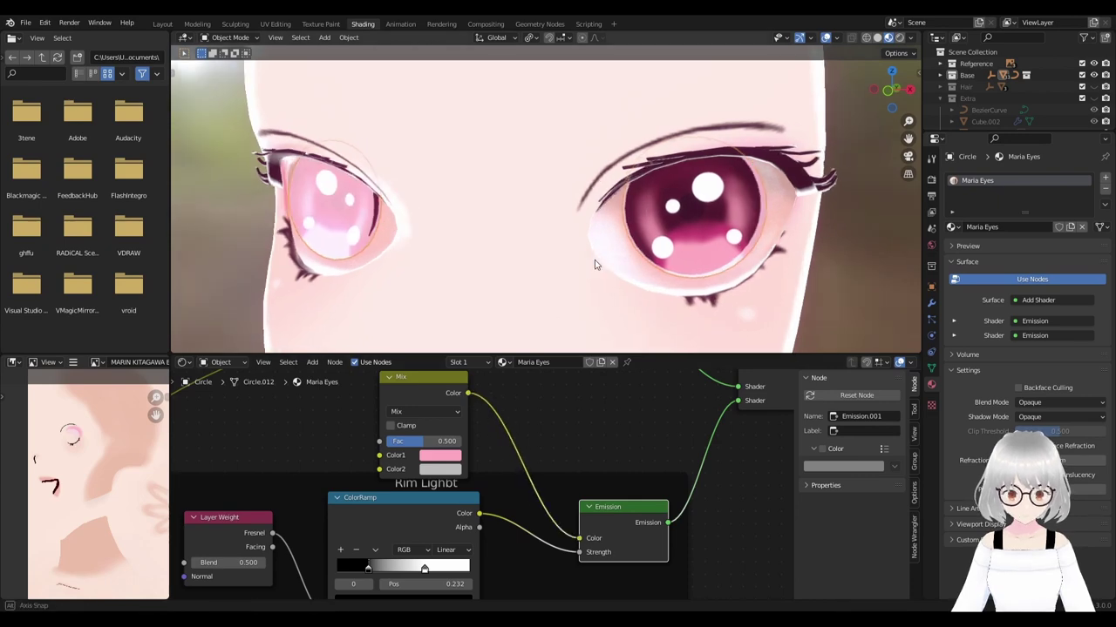
pyautogui.moveTo(555, 322); pyautogui.dragTo(621, 266, button='middle')
# Set the Mix node's Color1 to dark red and lower its Fac to 0.033.
pyautogui.click(441, 459)
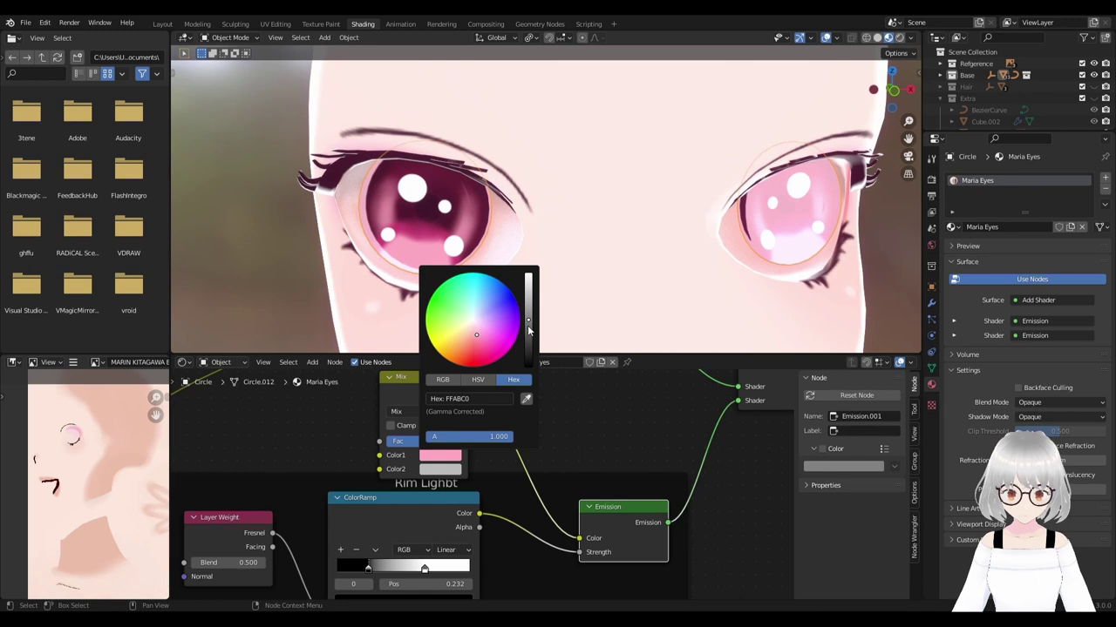
pyautogui.moveTo(528, 330); pyautogui.dragTo(529, 355)
pyautogui.moveTo(607, 286)
pyautogui.mouseDown(button='middle')
pyautogui.moveTo(727, 256)
pyautogui.moveTo(715, 254)
pyautogui.mouseUp(button='middle')
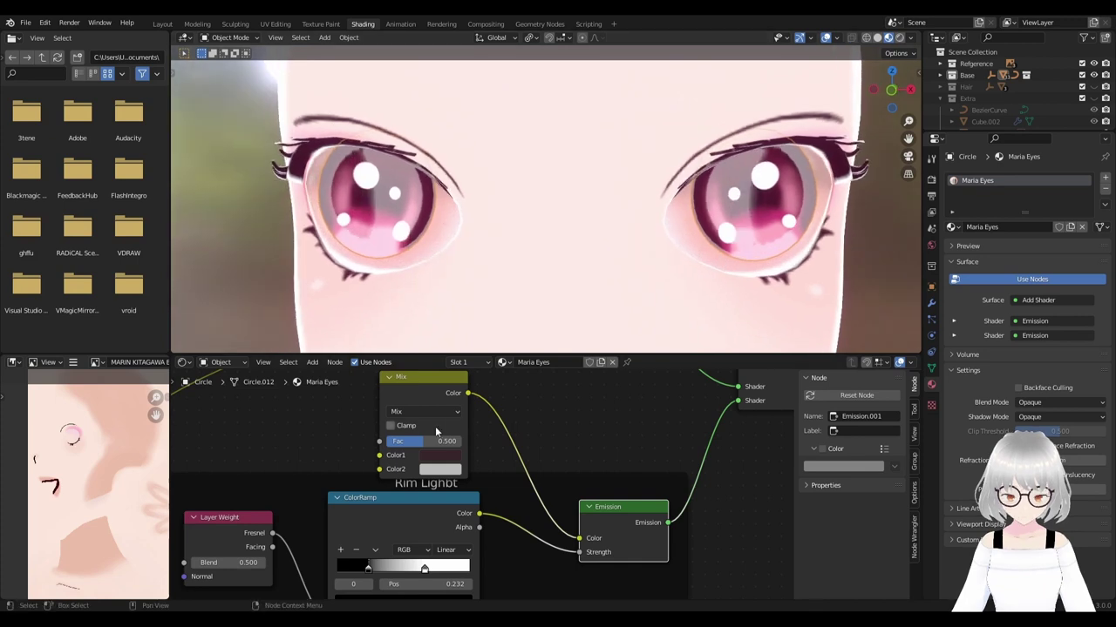
pyautogui.moveTo(421, 441); pyautogui.dragTo(385, 441)
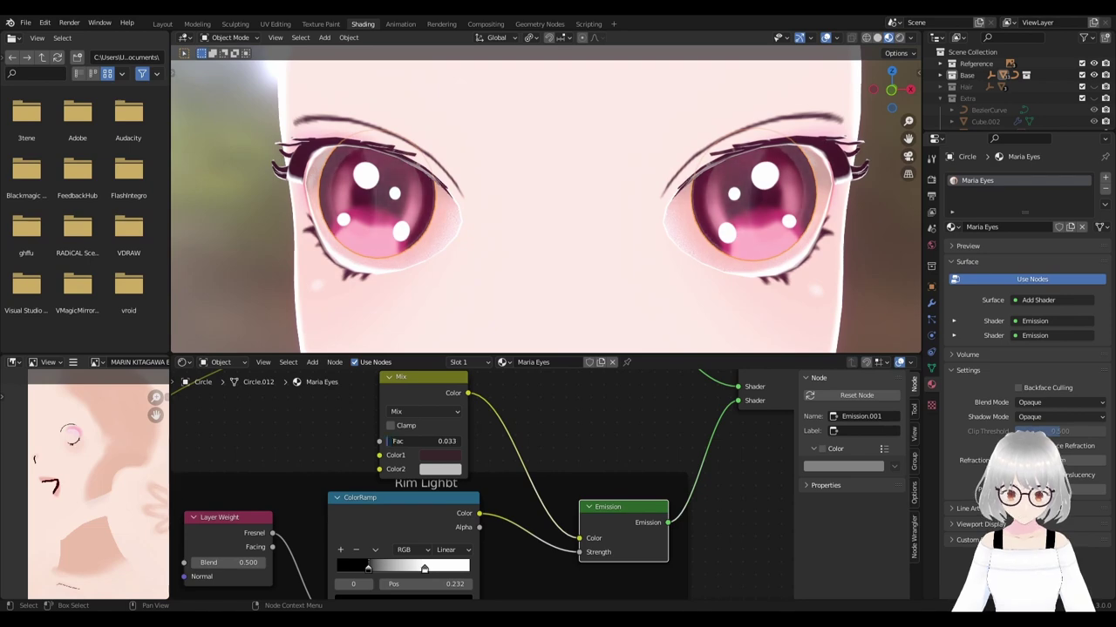
pyautogui.moveTo(672, 267)
pyautogui.mouseDown(button='middle')
pyautogui.moveTo(590, 270)
pyautogui.moveTo(601, 270)
pyautogui.mouseUp(button='middle')
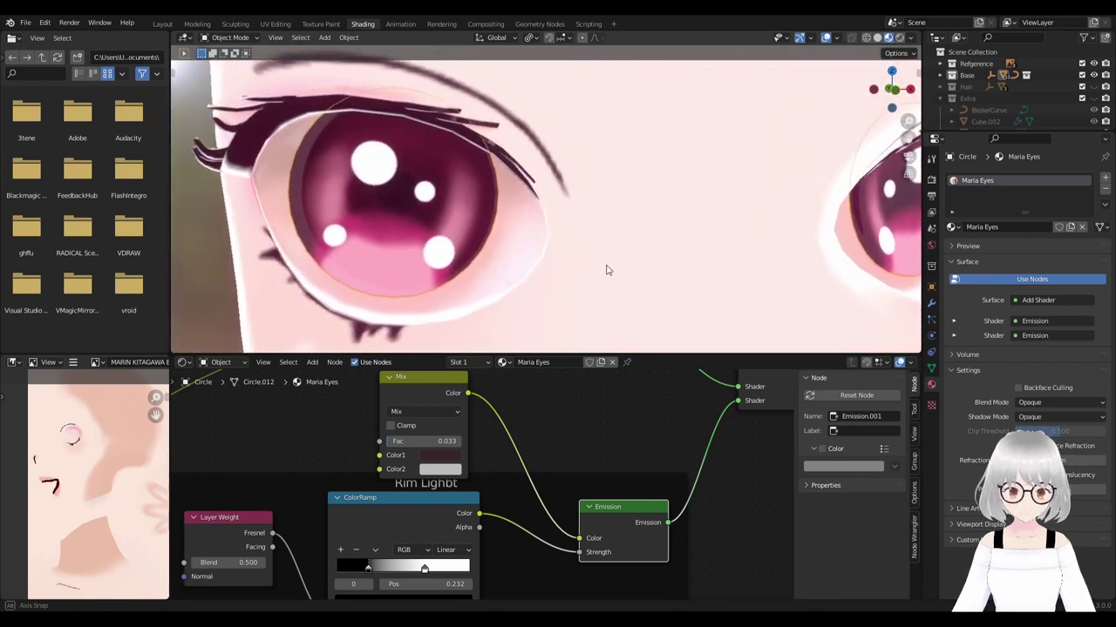
pyautogui.moveTo(601, 270); pyautogui.dragTo(593, 265, button='middle')
# Move the Mix node toward the Rim Light frame.
pyautogui.scroll(-5, 644, 261)
pyautogui.scroll(-3, 590, 456)
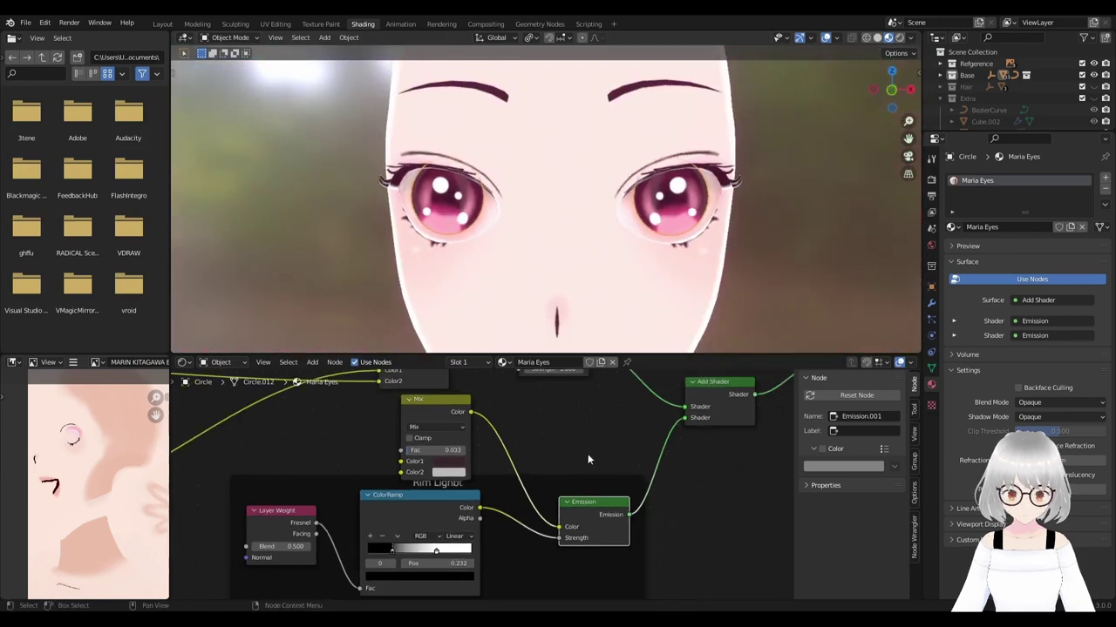
pyautogui.moveTo(427, 399)
pyautogui.mouseDown()
pyautogui.moveTo(477, 431)
pyautogui.moveTo(558, 523)
pyautogui.mouseUp()
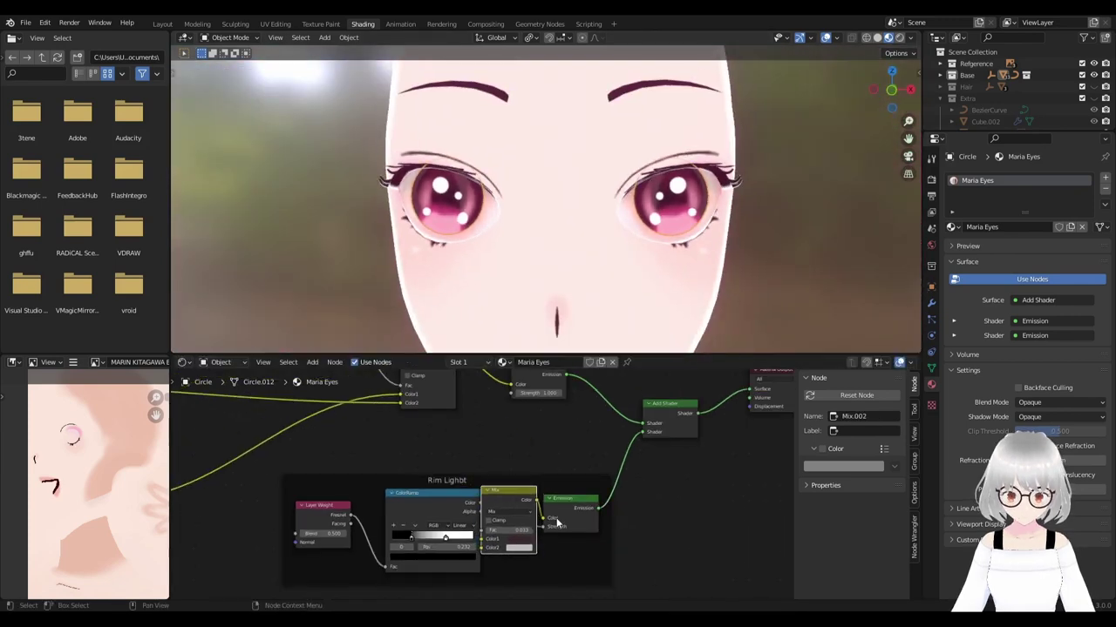
# Settle the Mix node inside the Rim Light frame and reposition that frame.
pyautogui.moveTo(508, 496); pyautogui.dragTo(462, 427)
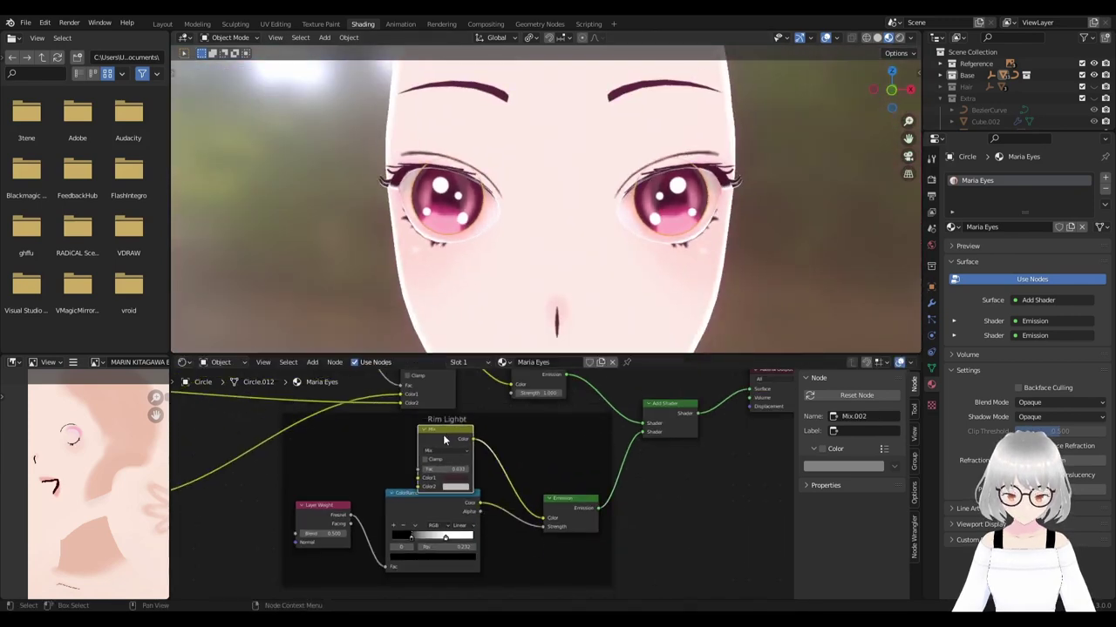
pyautogui.scroll(-1, 466, 462)
pyautogui.moveTo(467, 462); pyautogui.dragTo(496, 509, button='middle')
pyautogui.moveTo(496, 509); pyautogui.dragTo(523, 485)
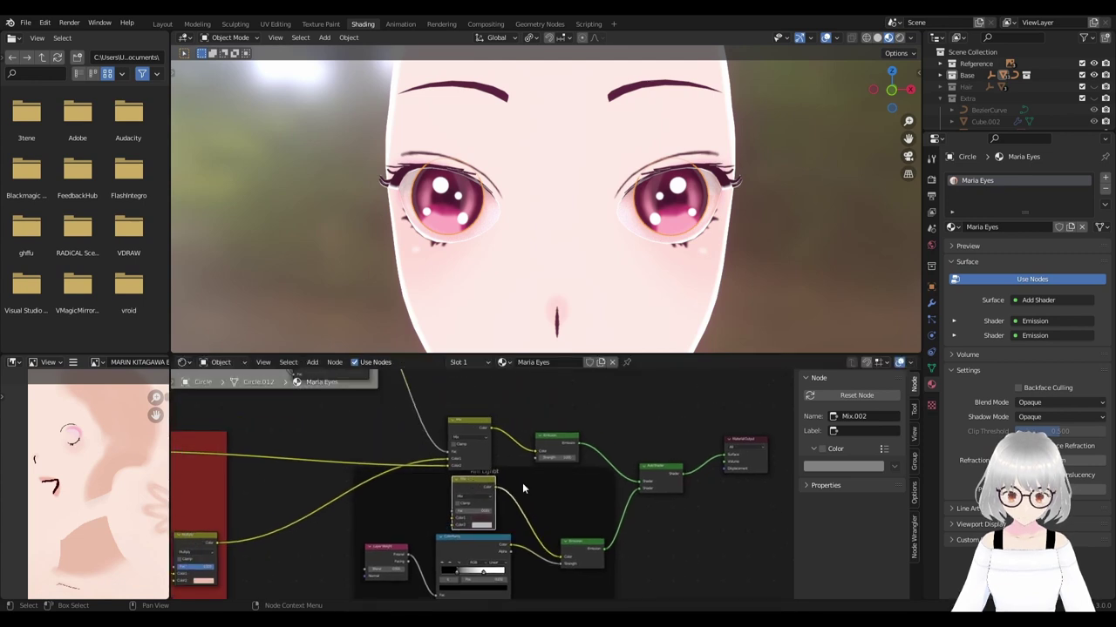
pyautogui.moveTo(523, 486); pyautogui.dragTo(521, 463, button='middle')
pyautogui.moveTo(521, 463); pyautogui.dragTo(492, 447)
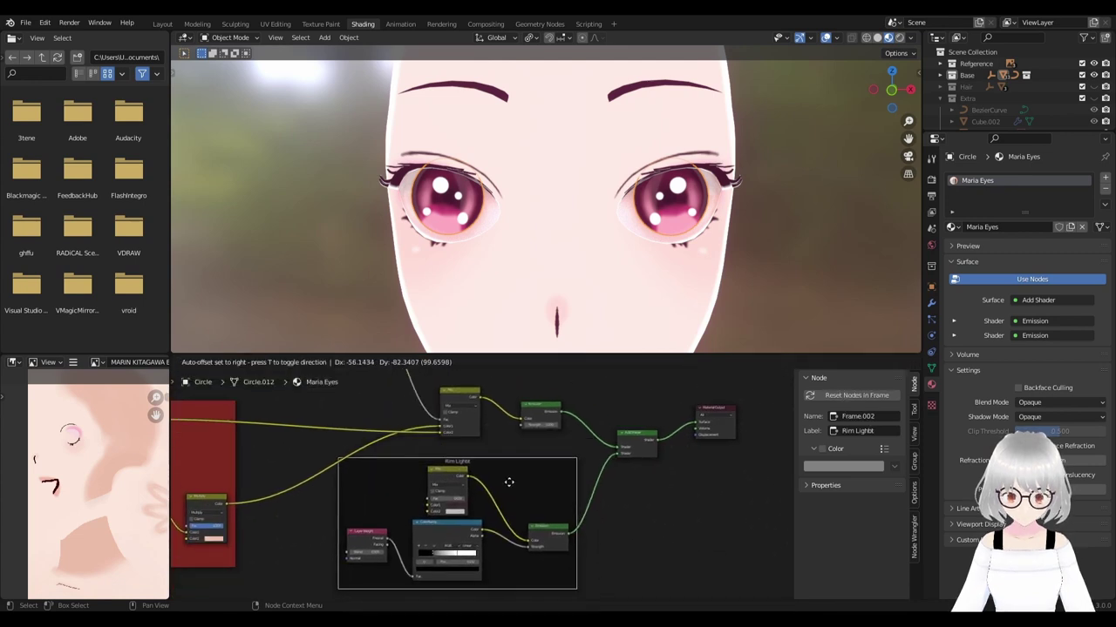
pyautogui.scroll(-1, 492, 448)
pyautogui.moveTo(491, 447); pyautogui.dragTo(486, 483, button='middle')
pyautogui.moveTo(609, 464); pyautogui.dragTo(606, 464)
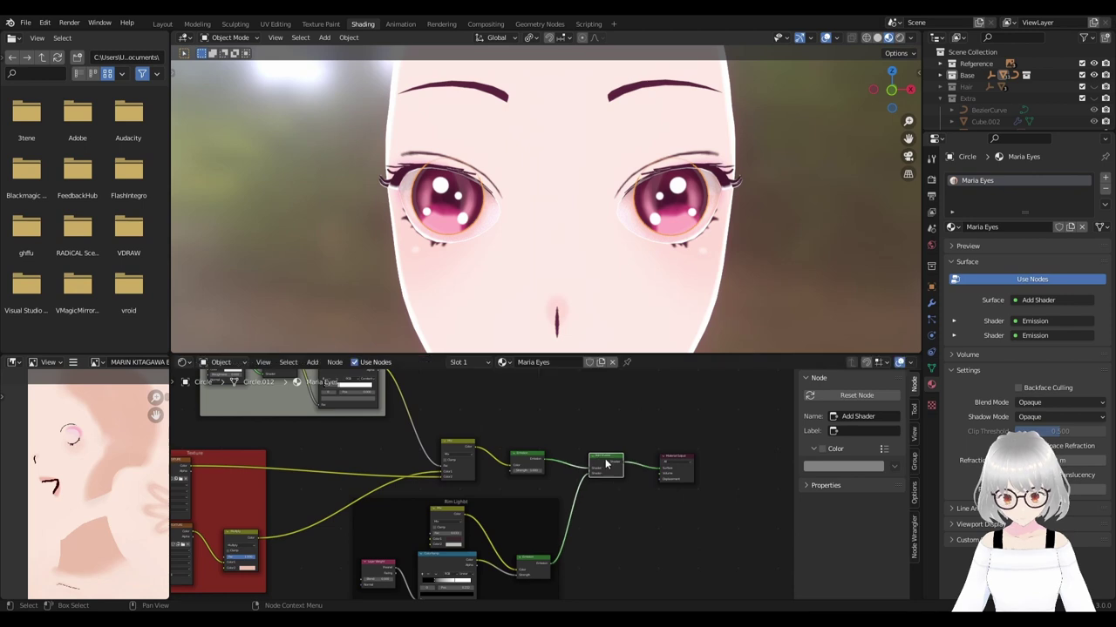
# Wrap the eye's Mix, Emission and Add Shader nodes in a Joint frame, then select the face.
pyautogui.moveTo(464, 450); pyautogui.dragTo(486, 451)
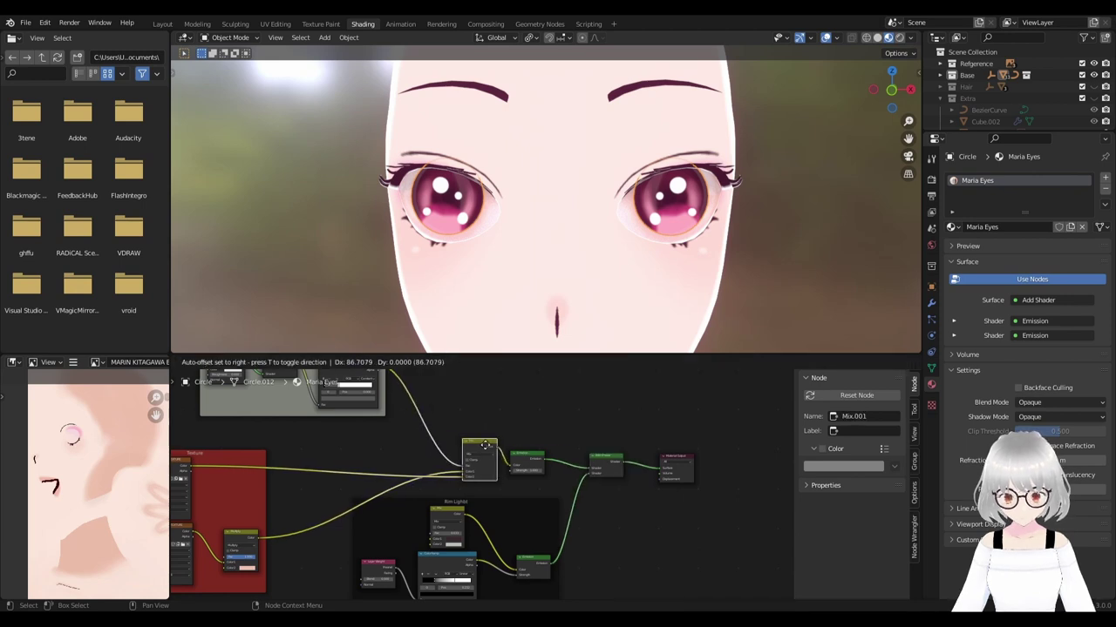
pyautogui.click(536, 461)
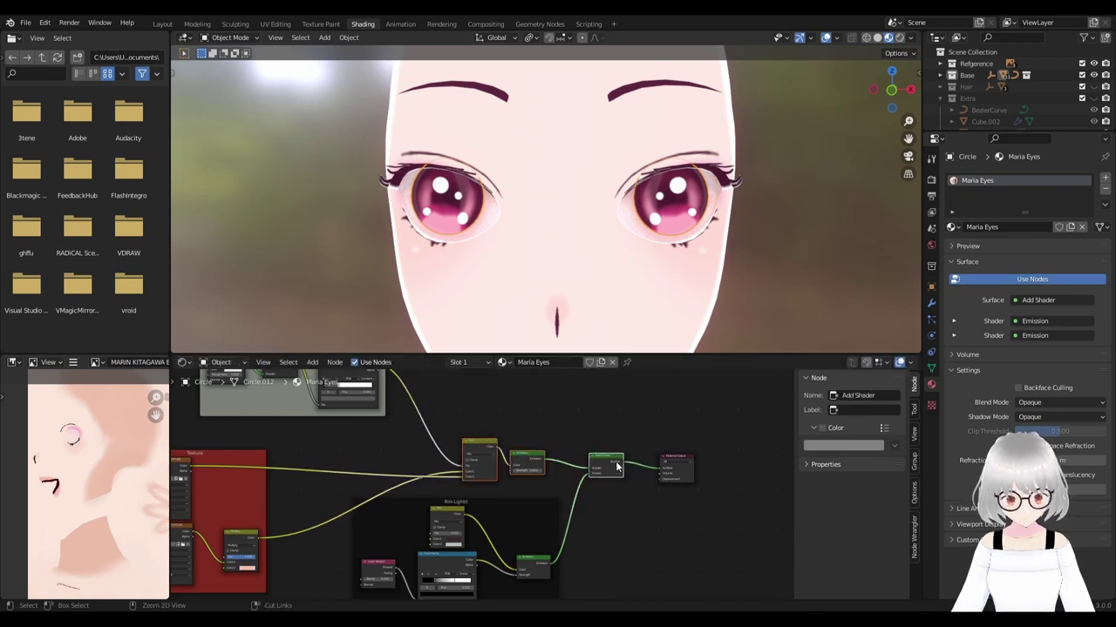
pyautogui.hotkey('ctrl', 'j')
pyautogui.scroll(-1, 492, 462)
pyautogui.moveTo(549, 459); pyautogui.dragTo(570, 436)
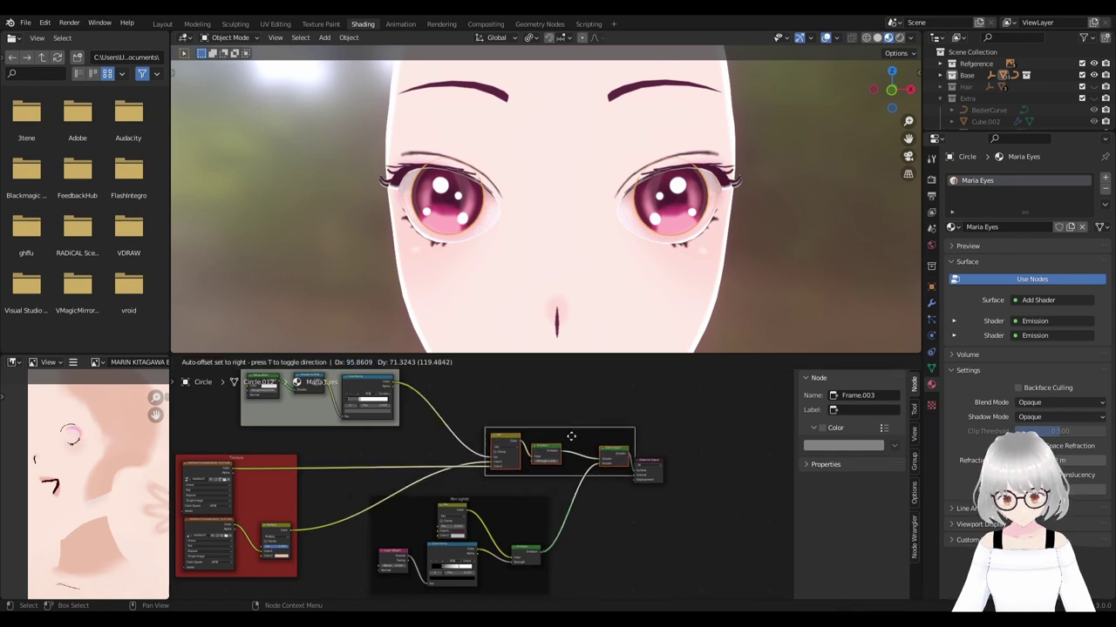
pyautogui.moveTo(650, 471); pyautogui.dragTo(728, 447)
pyautogui.moveTo(523, 515); pyautogui.dragTo(510, 523)
pyautogui.click(573, 443)
pyautogui.press('KP_Decimal')
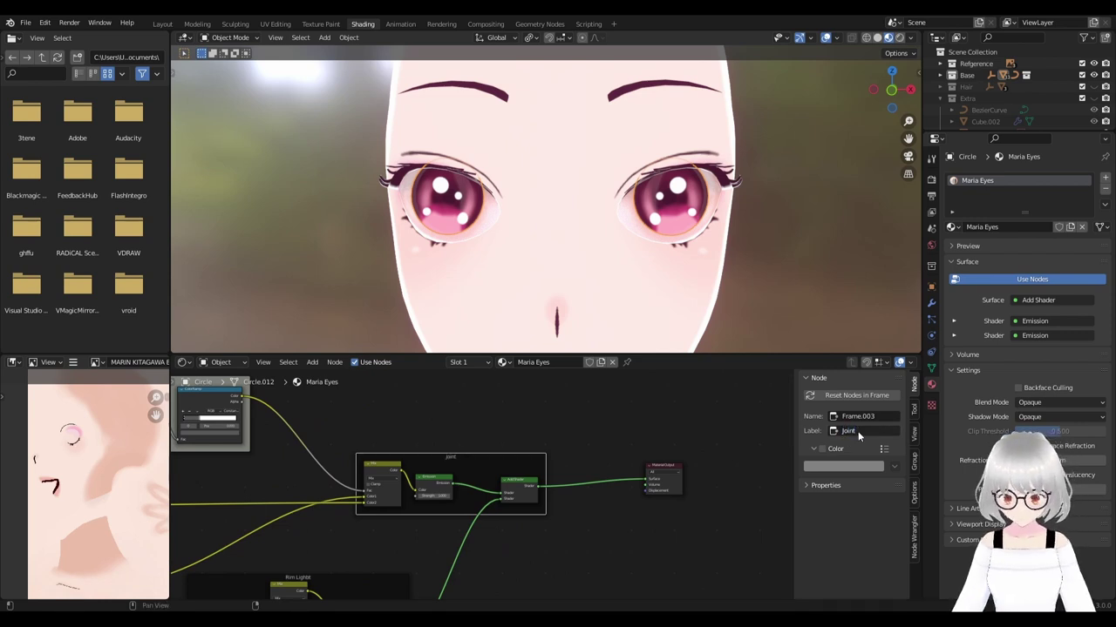
pyautogui.click(666, 285)
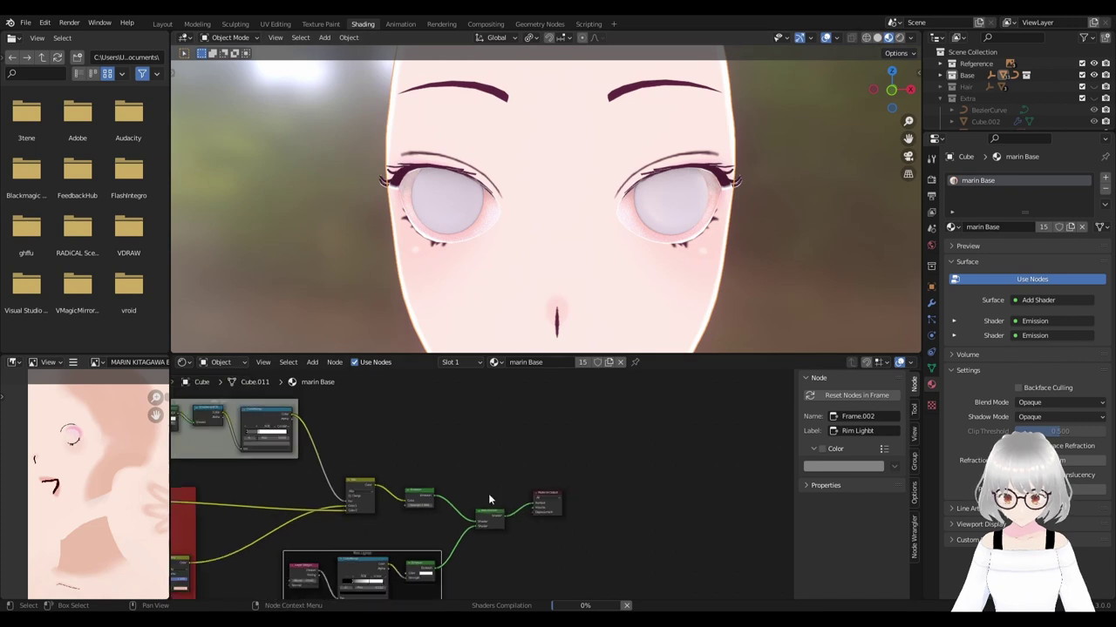
# Frame marin Base's Mix, Emission and Add Shader nodes as Joint, shifting Material Output right.
pyautogui.moveTo(506, 503)
pyautogui.mouseDown()
pyautogui.moveTo(514, 477)
pyautogui.moveTo(500, 474)
pyautogui.mouseUp()
pyautogui.click(384, 460)
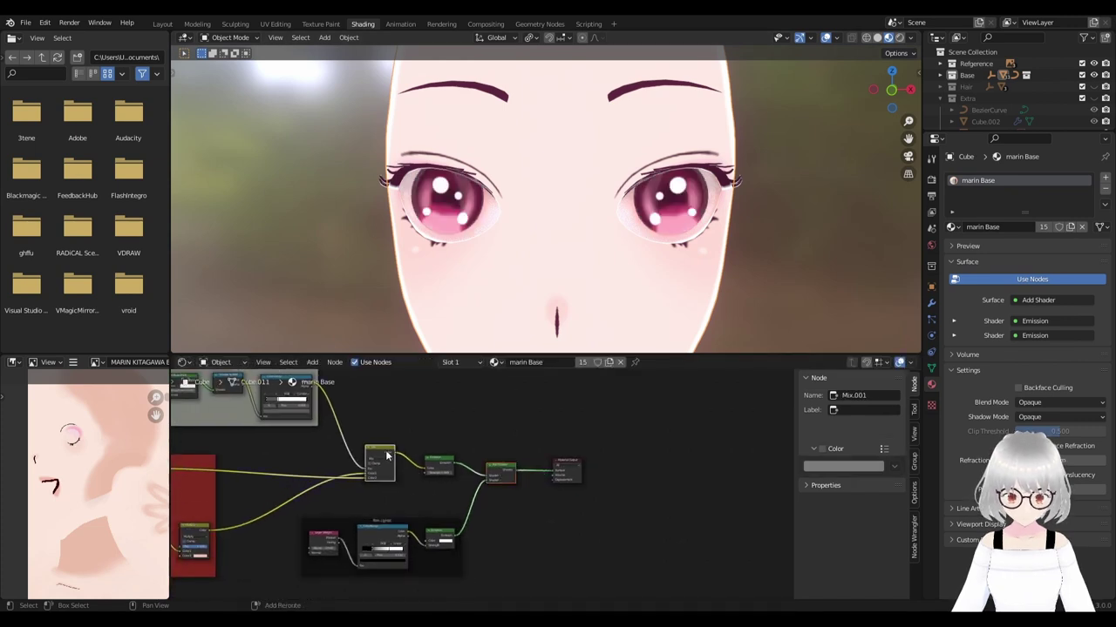
pyautogui.hotkey('ctrl', 'j')
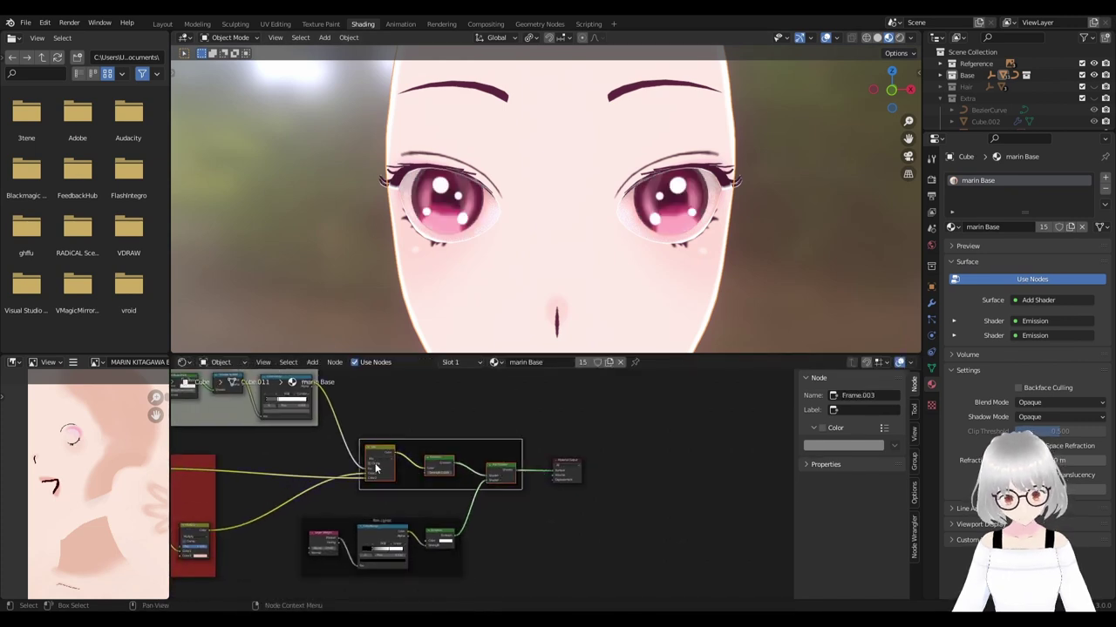
pyautogui.moveTo(423, 478)
pyautogui.mouseDown()
pyautogui.moveTo(435, 478)
pyautogui.moveTo(415, 460)
pyautogui.mouseUp()
pyautogui.click(398, 467)
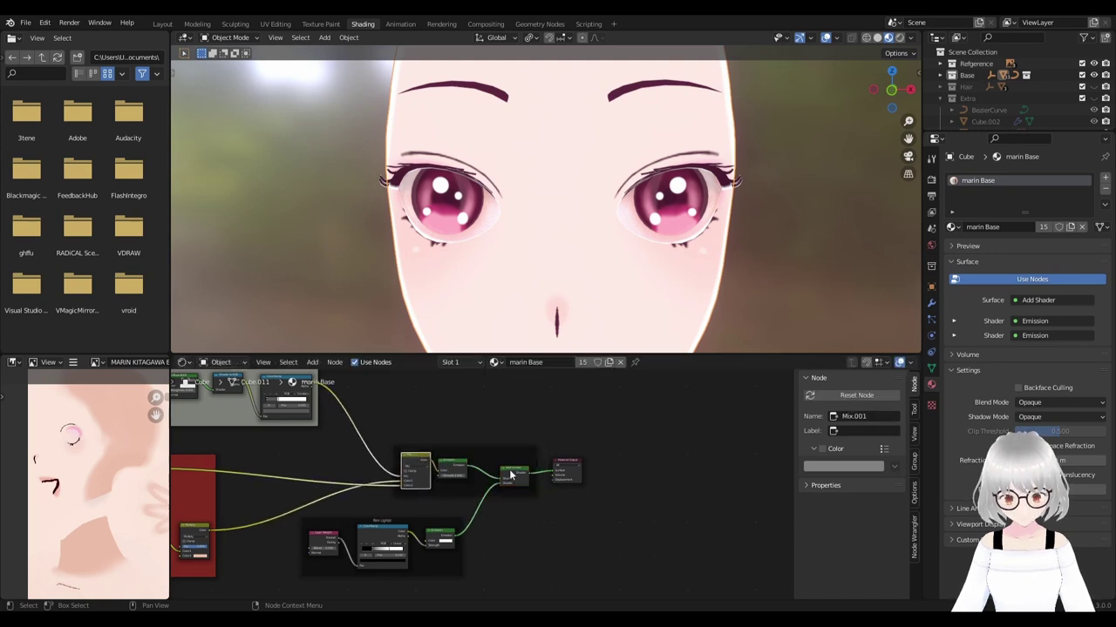
pyautogui.moveTo(568, 470); pyautogui.dragTo(613, 466)
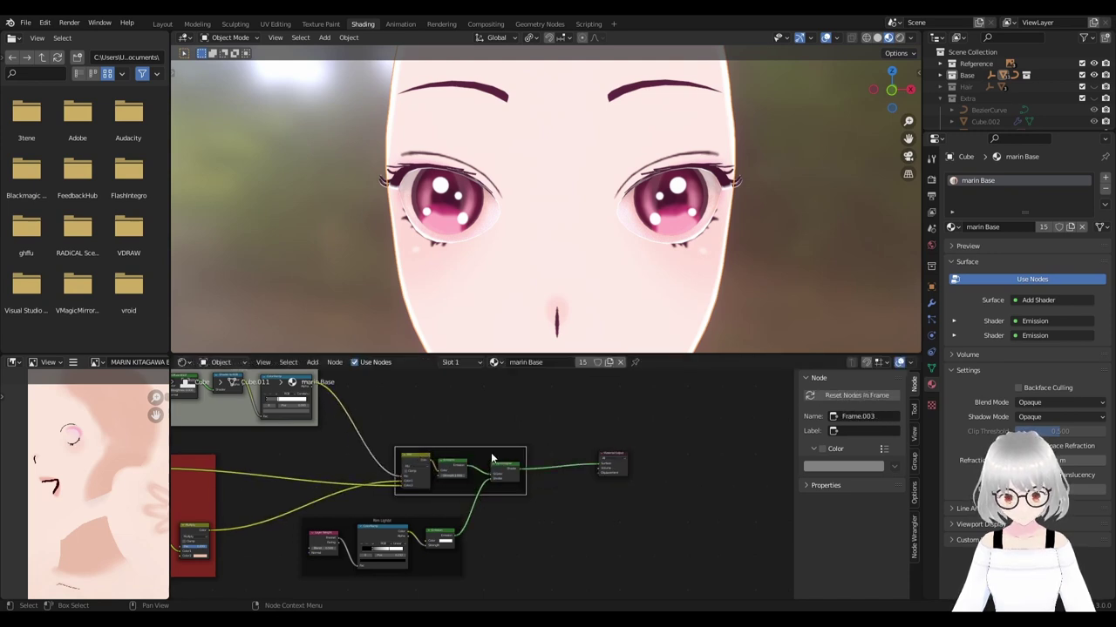
pyautogui.click(527, 448)
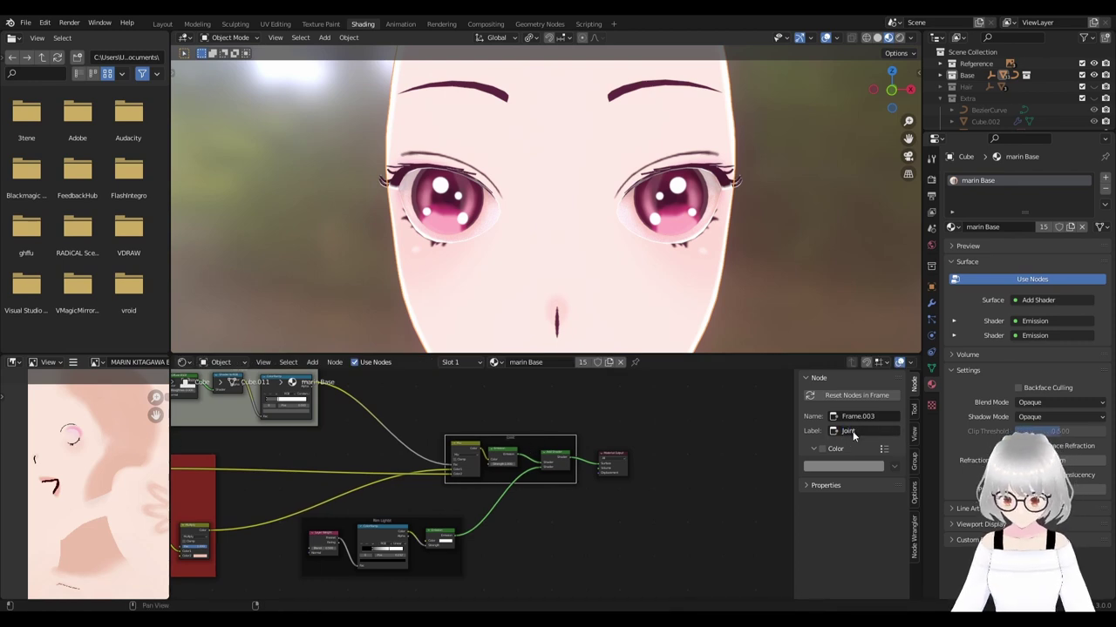
pyautogui.moveTo(505, 517); pyautogui.dragTo(478, 512, button='middle')
pyautogui.click(478, 512)
pyautogui.scroll(1, 478, 512)
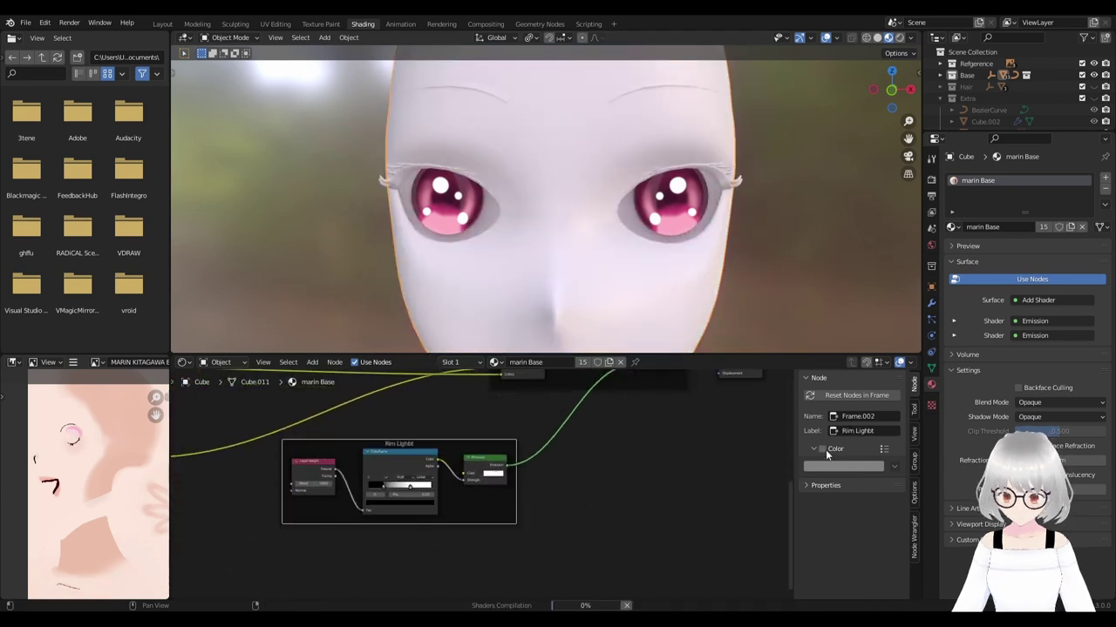
pyautogui.click(823, 468)
pyautogui.moveTo(865, 381); pyautogui.dragTo(855, 376)
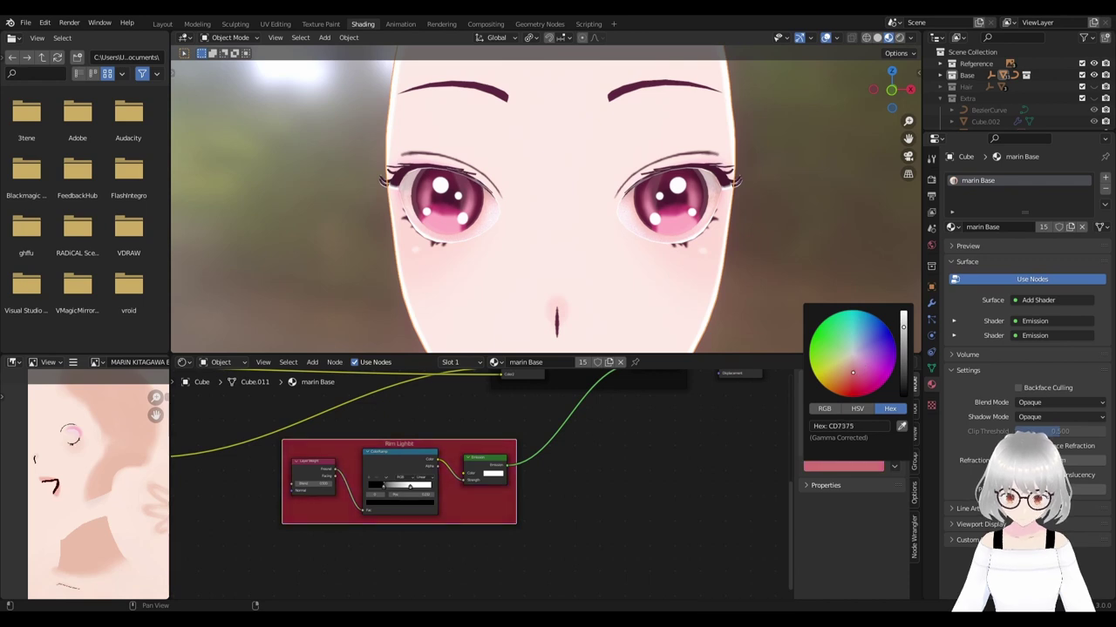
pyautogui.scroll(-2, 514, 496)
pyautogui.scroll(-1, 543, 508)
pyautogui.scroll(1, 775, 470)
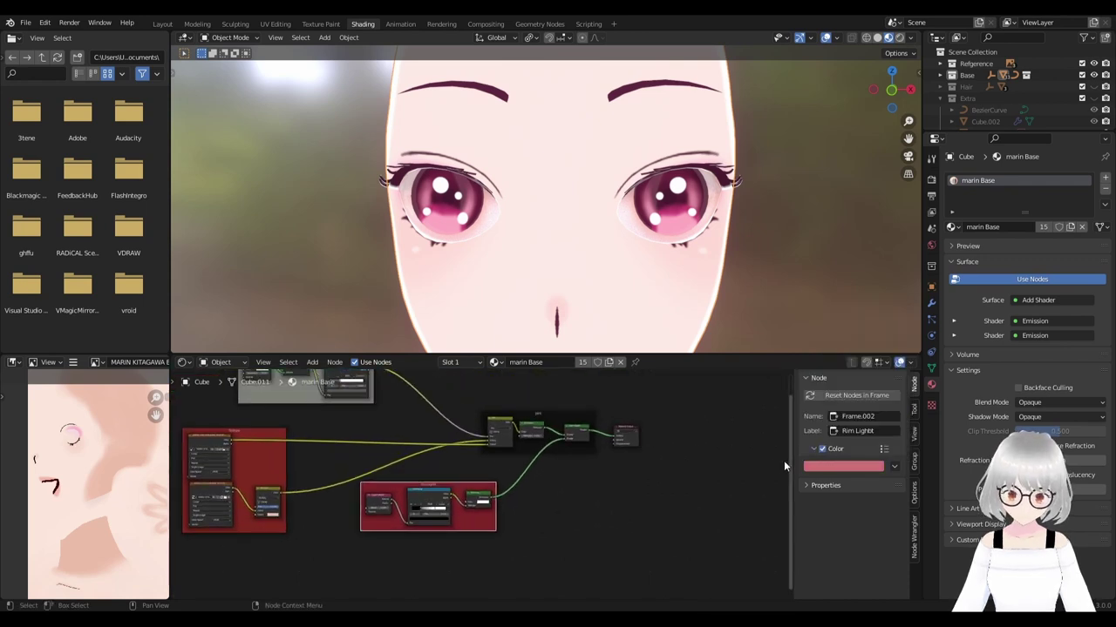
pyautogui.click(854, 465)
pyautogui.moveTo(856, 375); pyautogui.dragTo(853, 345)
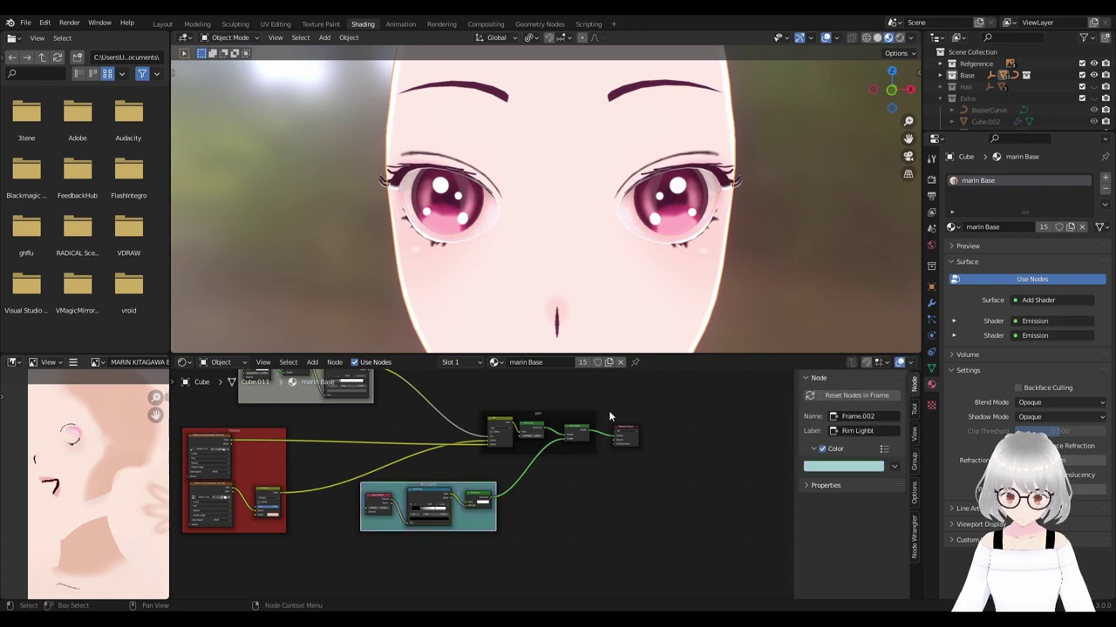
pyautogui.scroll(-3, 658, 249)
pyautogui.moveTo(659, 249)
pyautogui.mouseDown(button='middle')
pyautogui.moveTo(694, 251)
pyautogui.moveTo(637, 246)
pyautogui.moveTo(418, 274)
pyautogui.moveTo(735, 270)
pyautogui.moveTo(642, 269)
pyautogui.mouseUp(button='middle')
pyautogui.scroll(-1, 665, 254)
pyautogui.scroll(-2, 637, 246)
pyautogui.scroll(-2, 653, 281)
pyautogui.scroll(-2, 653, 286)
pyautogui.scroll(-1, 623, 274)
# Zoom and orbit the viewport to face the character head-on.
pyautogui.scroll(1, 553, 177)
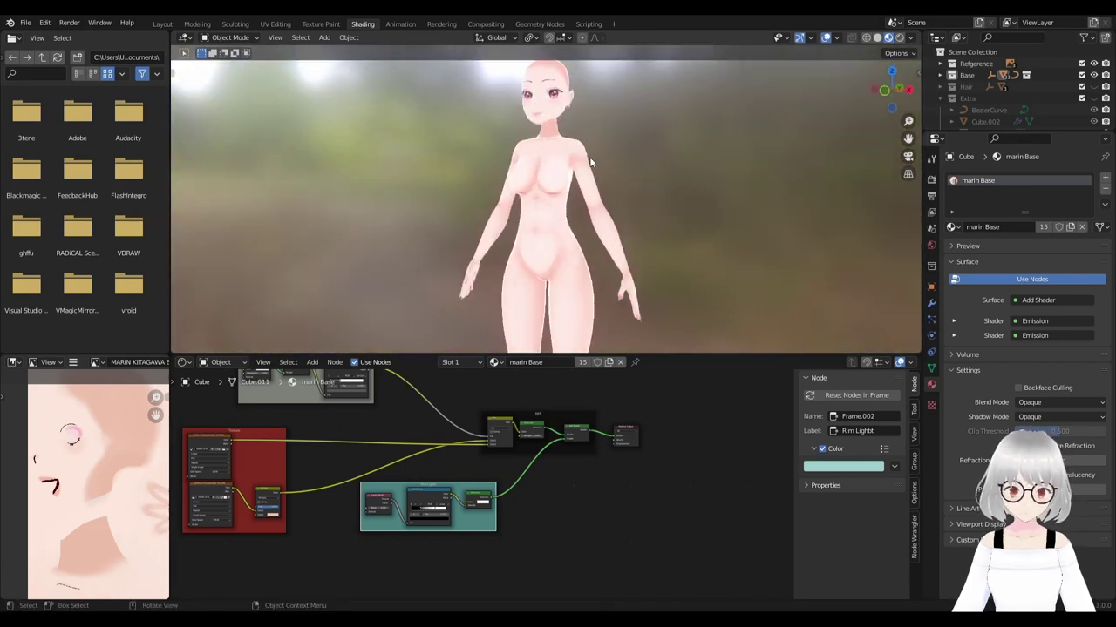
pyautogui.scroll(1, 555, 200)
pyautogui.scroll(2, 558, 226)
pyautogui.scroll(1, 560, 244)
pyautogui.scroll(2, 560, 244)
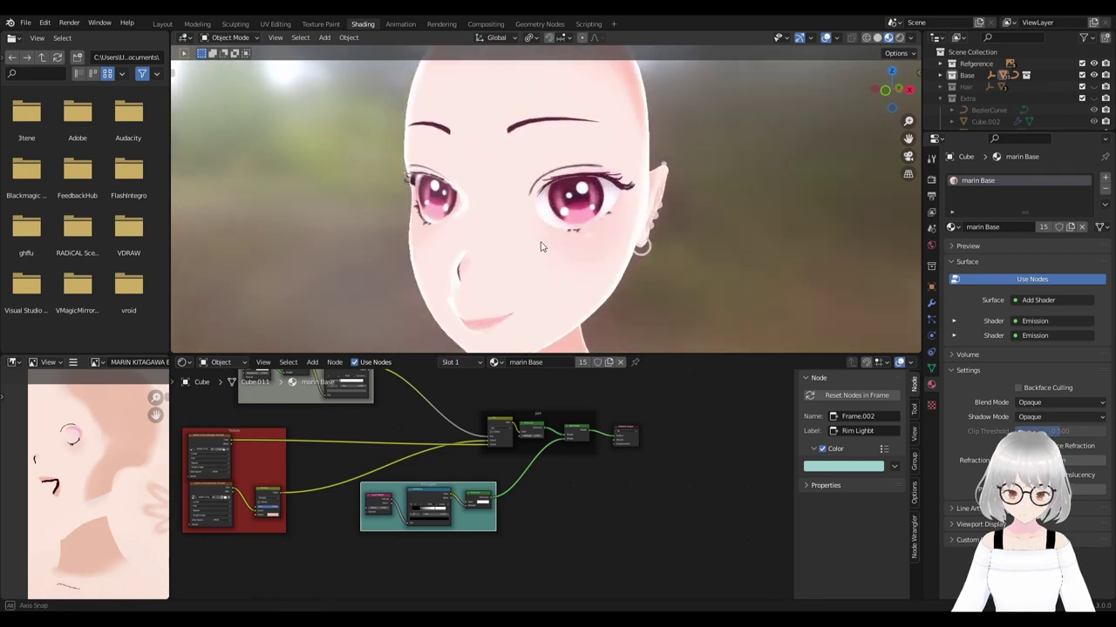
pyautogui.moveTo(567, 250)
pyautogui.mouseDown(button='middle')
pyautogui.moveTo(598, 259)
pyautogui.moveTo(540, 261)
pyautogui.mouseUp(button='middle')
pyautogui.scroll(1, 578, 256)
pyautogui.scroll(2, 578, 256)
pyautogui.scroll(-2, 471, 419)
pyautogui.scroll(-2, 465, 484)
pyautogui.scroll(2, 463, 499)
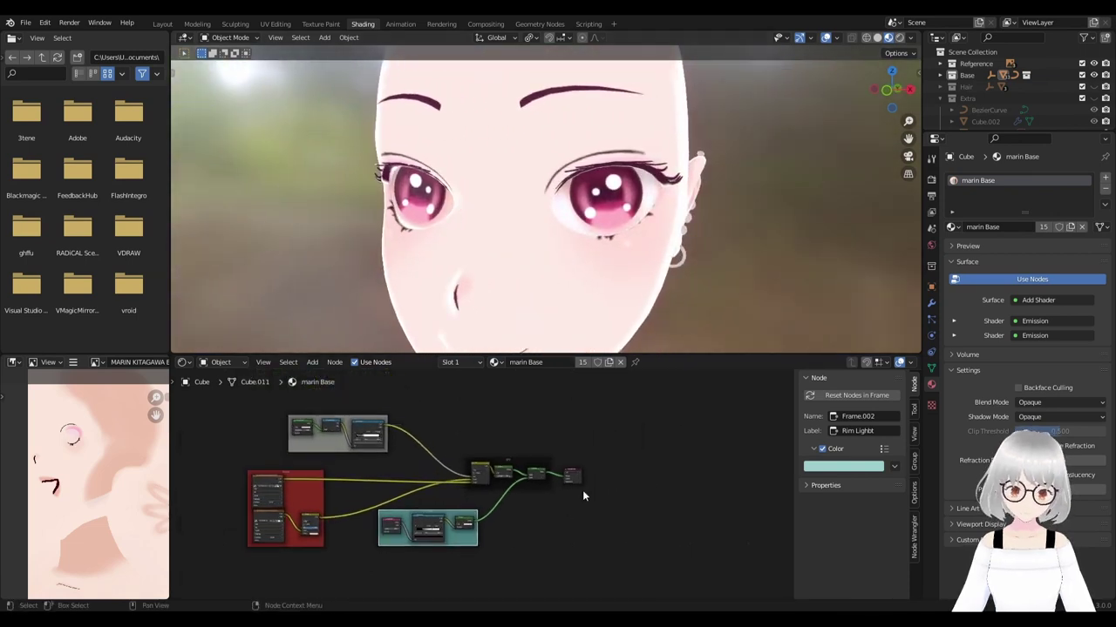
# Box-select every node of the marin Base toon setup in the Shader Editor.
pyautogui.click(592, 473)
pyautogui.scroll(-4, 624, 215)
pyautogui.scroll(-2, 627, 211)
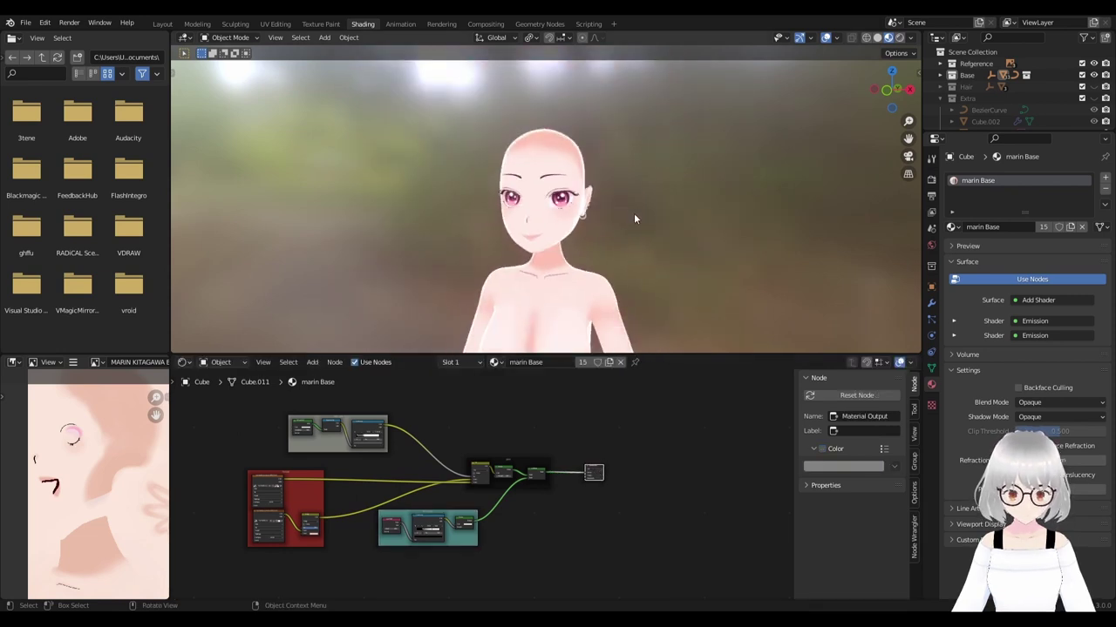
pyautogui.scroll(1, 631, 215)
pyautogui.scroll(-2, 631, 221)
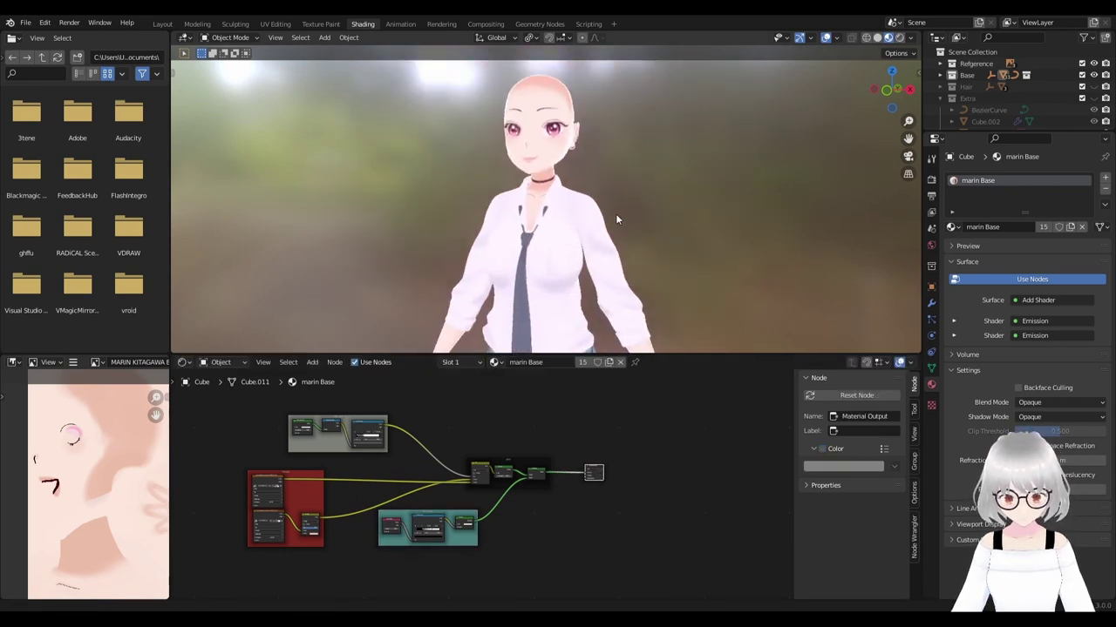
pyautogui.scroll(3, 616, 218)
pyautogui.moveTo(494, 513); pyautogui.dragTo(503, 514, button='middle')
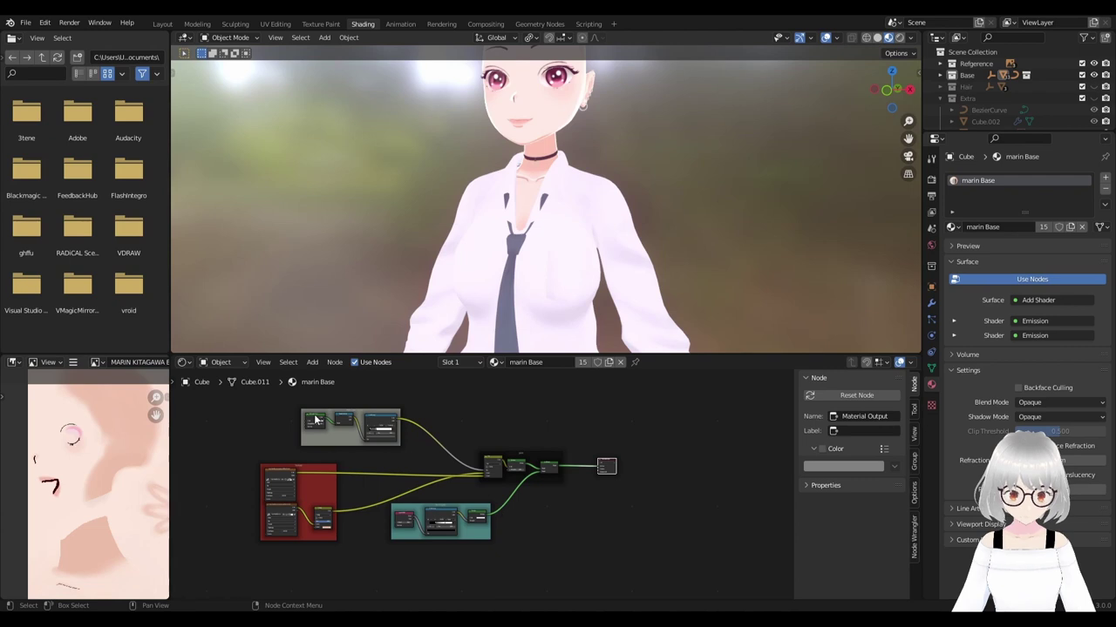
pyautogui.moveTo(332, 420); pyautogui.dragTo(547, 559)
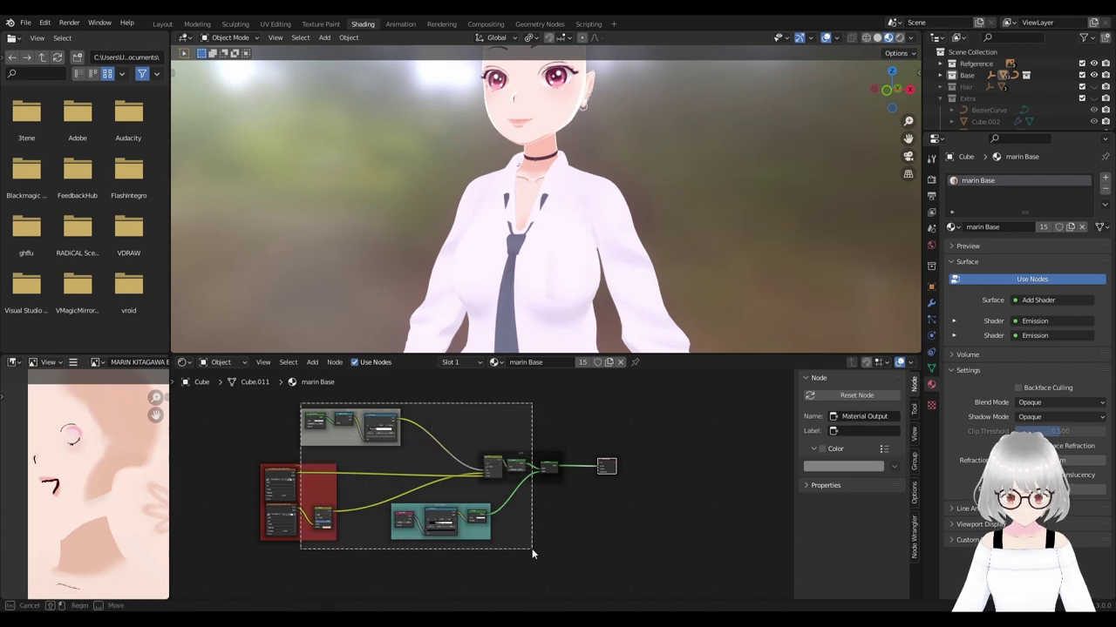
pyautogui.moveTo(239, 403)
pyautogui.mouseDown()
pyautogui.moveTo(556, 570)
pyautogui.moveTo(229, 392)
pyautogui.mouseUp()
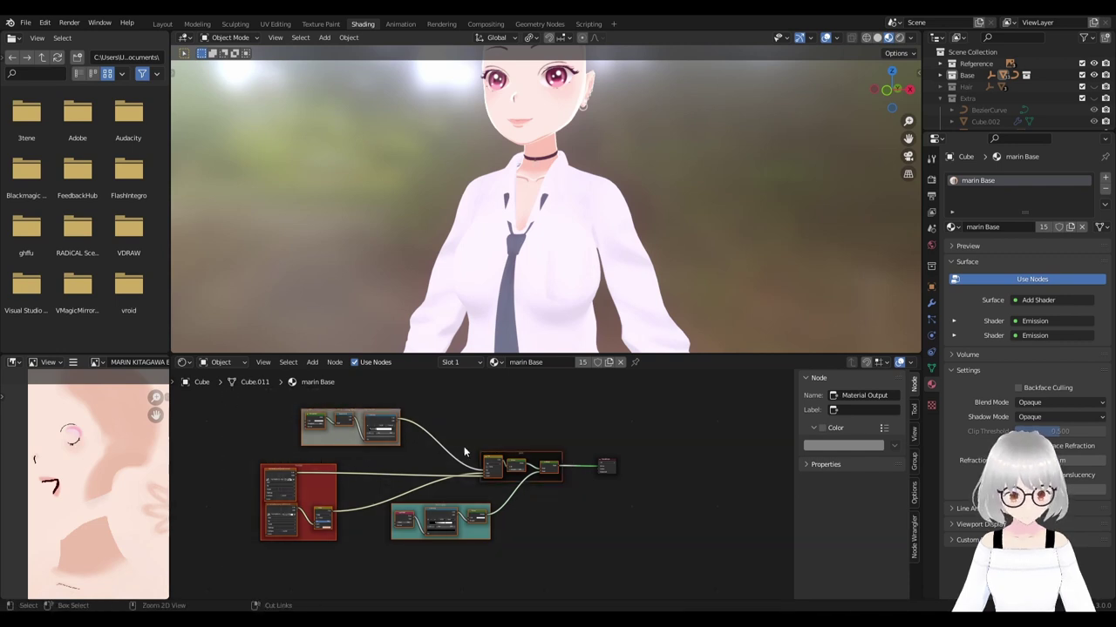
# Switch to the Marin Costume material and paste the copied toon nodes into it.
pyautogui.click(594, 203)
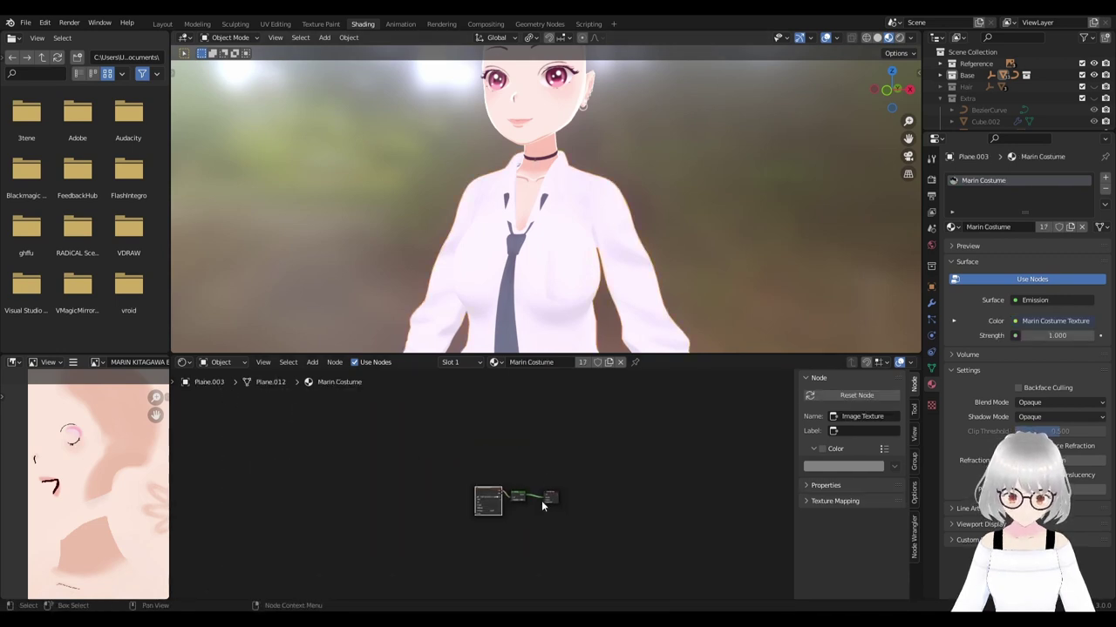
pyautogui.press('Home')
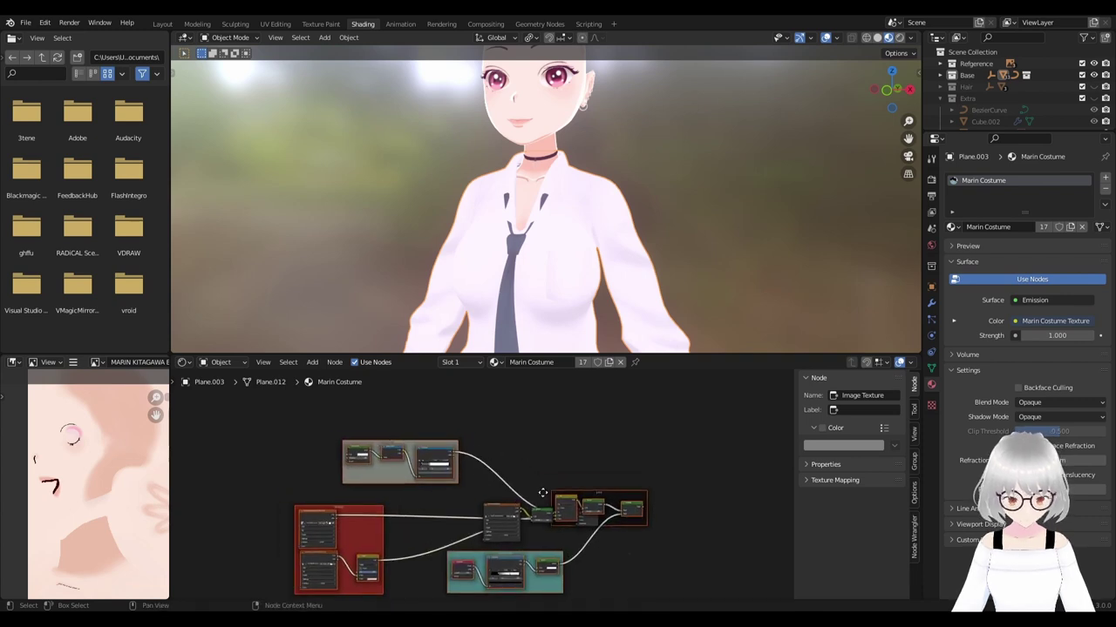
pyautogui.scroll(1, 566, 536)
pyautogui.moveTo(566, 536); pyautogui.dragTo(496, 475, button='middle')
pyautogui.scroll(2, 488, 461)
# Move the original Emission and costume Image Texture aside and cut their link.
pyautogui.click(457, 448)
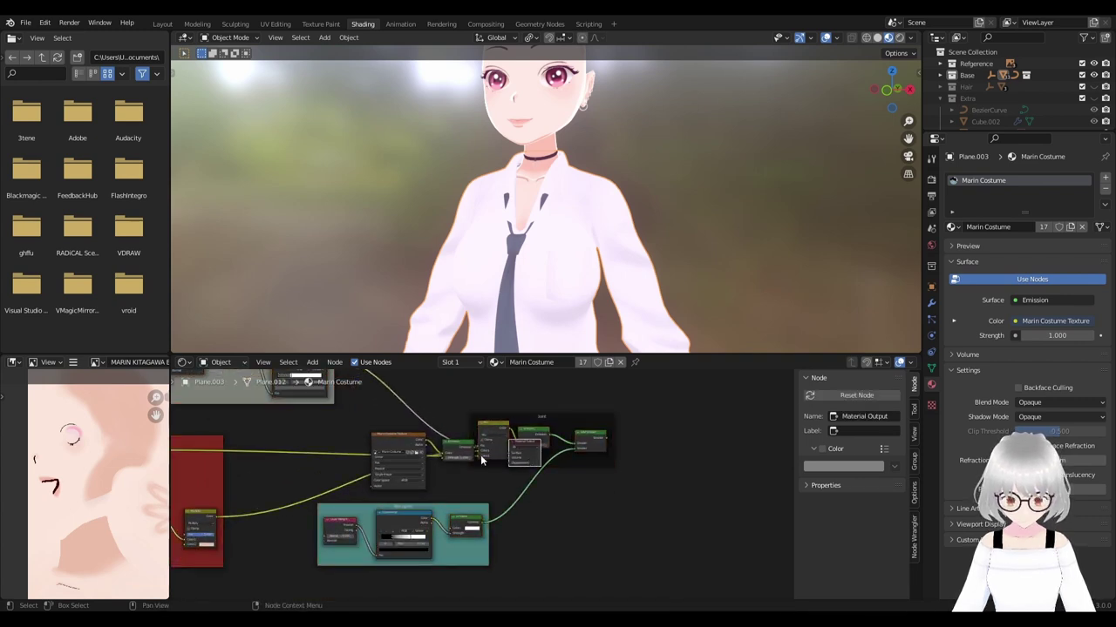
pyautogui.click(396, 454)
pyautogui.press('g')
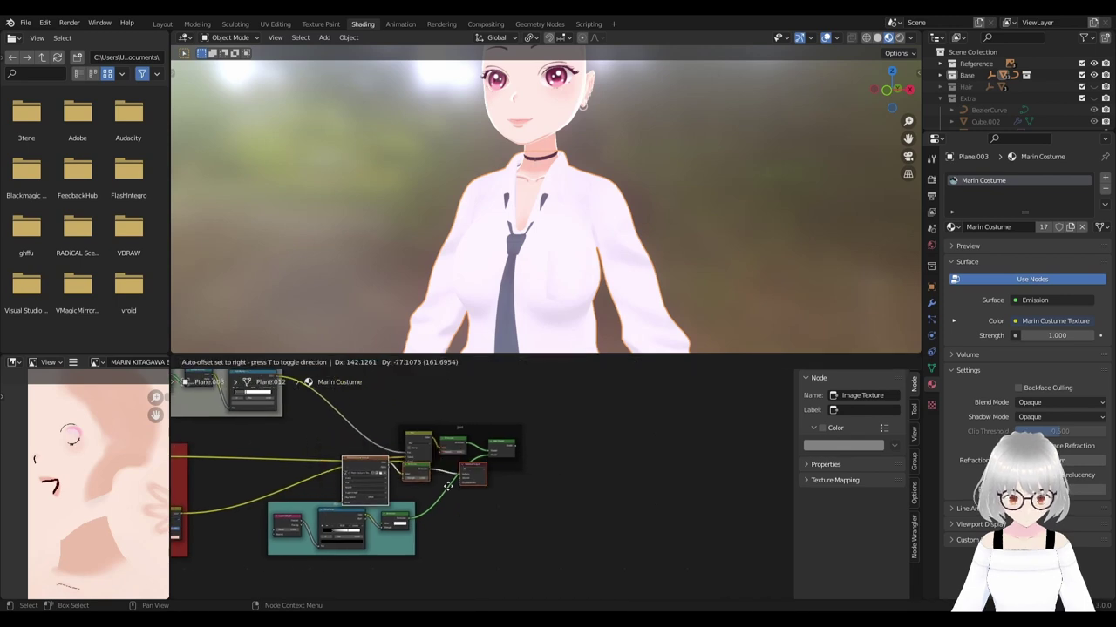
pyautogui.click(602, 502)
pyautogui.scroll(1, 563, 493)
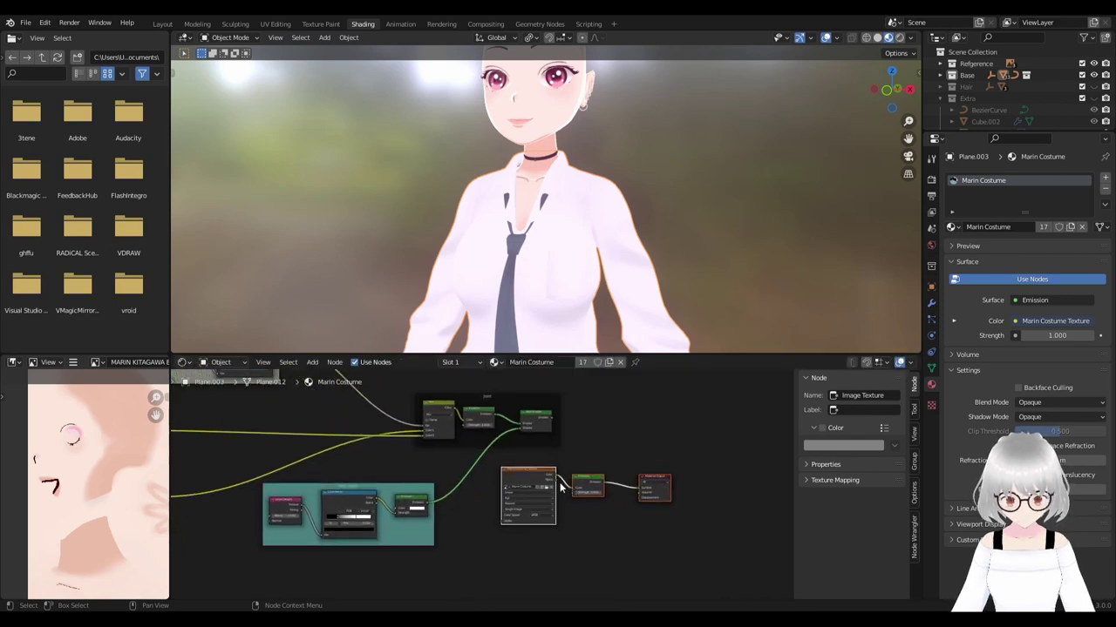
pyautogui.keyDown('ctrl'); pyautogui.moveTo(564, 481); pyautogui.dragTo(559, 505, button='right'); pyautogui.keyUp('ctrl')
# Move the costume Image Texture next to the red Texture frame.
pyautogui.moveTo(524, 479); pyautogui.dragTo(588, 488, button='middle')
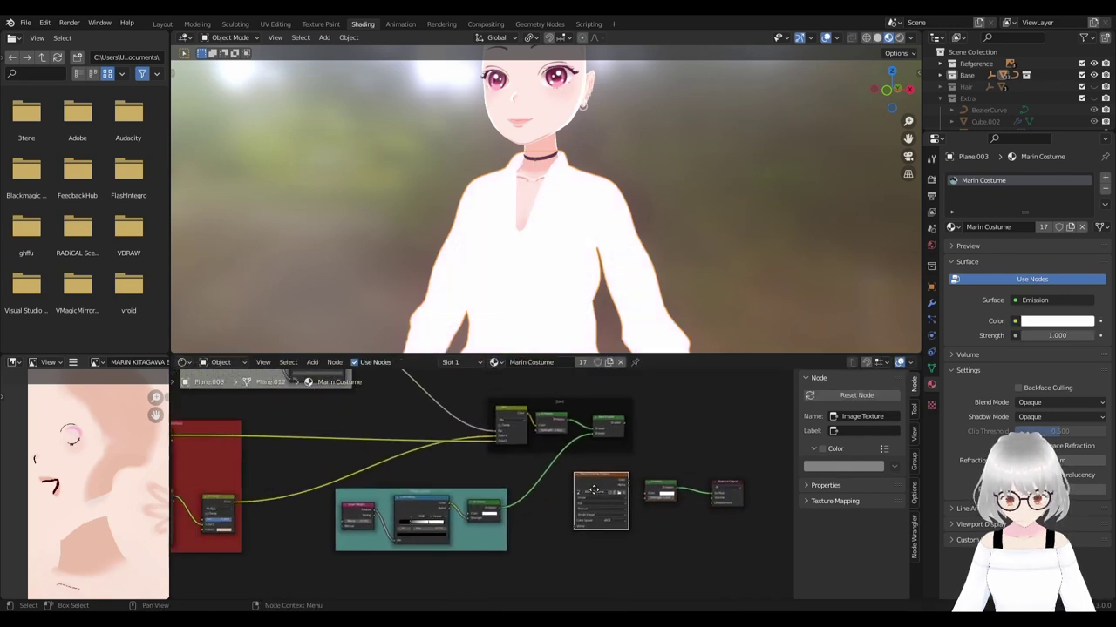
pyautogui.scroll(-2, 588, 488)
pyautogui.scroll(1, 588, 488)
pyautogui.moveTo(587, 488); pyautogui.dragTo(274, 551)
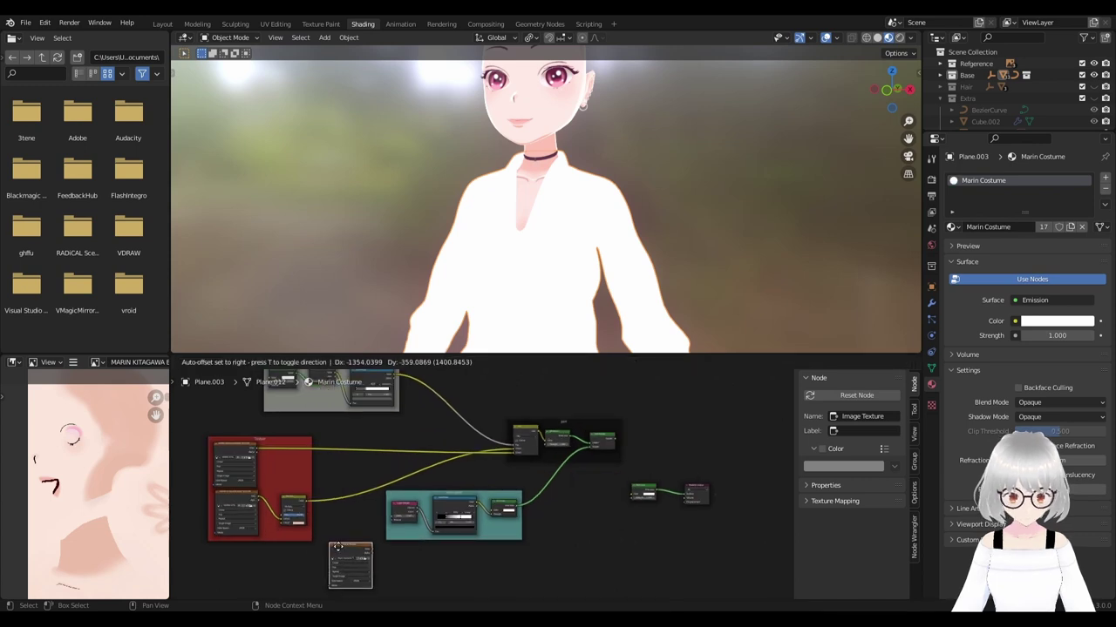
pyautogui.moveTo(274, 552)
pyautogui.mouseDown(button='middle')
pyautogui.moveTo(453, 492)
pyautogui.moveTo(516, 540)
pyautogui.moveTo(510, 511)
pyautogui.mouseUp(button='middle')
pyautogui.scroll(2, 472, 507)
# Shift the costume Image Texture left and start a link from its output.
pyautogui.scroll(1, 497, 525)
pyautogui.moveTo(506, 541)
pyautogui.mouseDown()
pyautogui.moveTo(470, 544)
pyautogui.moveTo(356, 494)
pyautogui.moveTo(355, 411)
pyautogui.mouseUp()
pyautogui.scroll(-2, 331, 440)
pyautogui.moveTo(328, 439); pyautogui.dragTo(309, 443, button='middle')
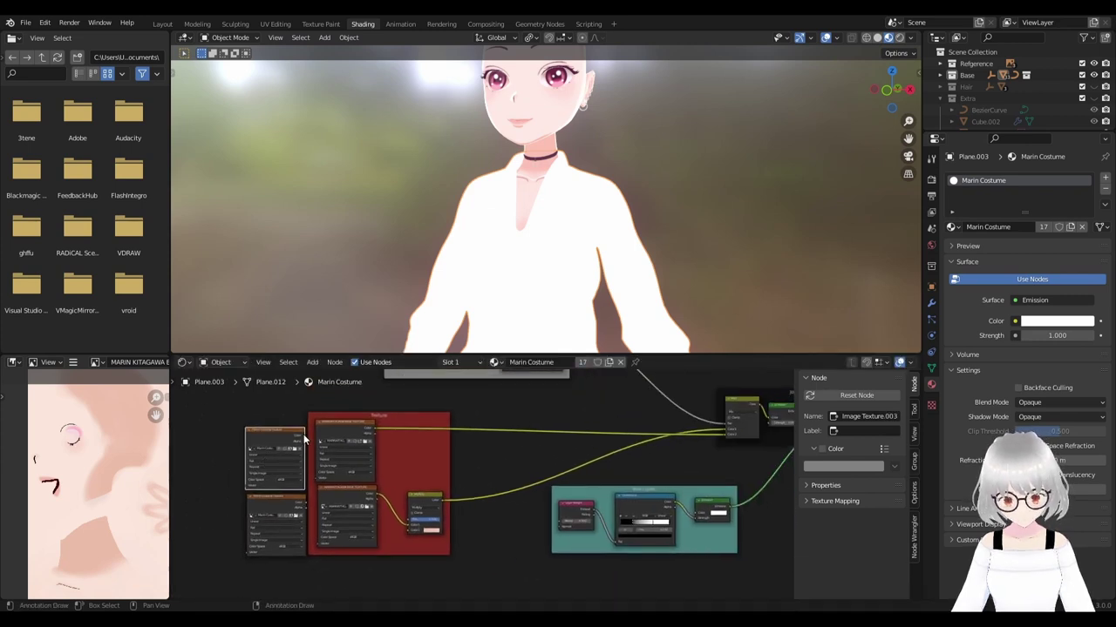
pyautogui.moveTo(631, 445); pyautogui.dragTo(721, 433)
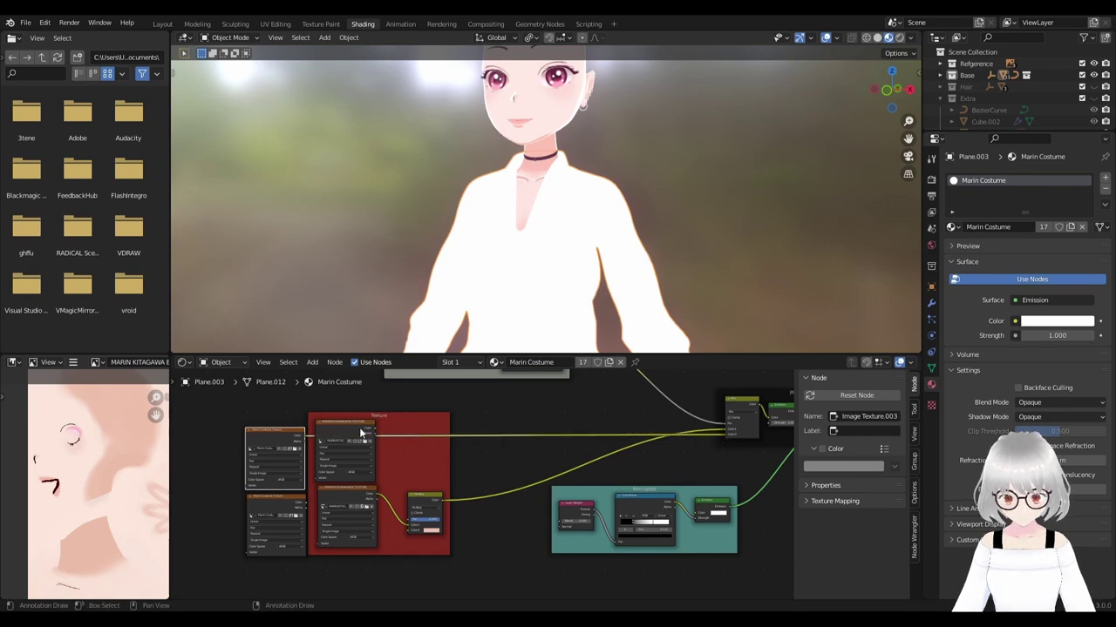
pyautogui.press('Delete')
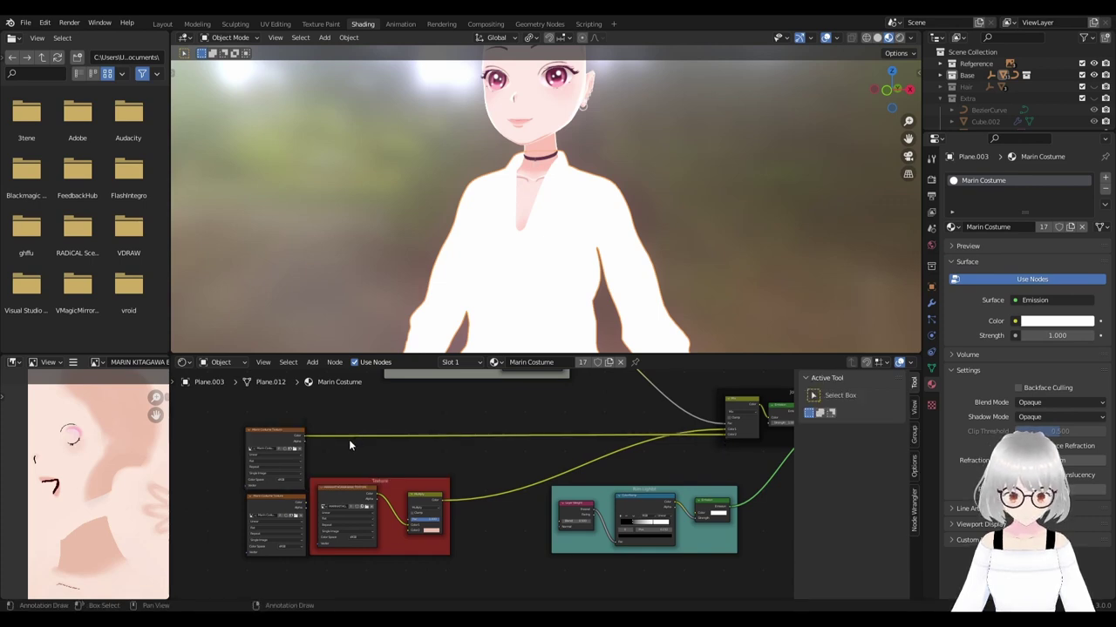
pyautogui.hotkey('ctrl', 'z')
# Replace the pasted skin texture in the red frame with the costume texture, wired to Multiply.
pyautogui.moveTo(273, 433)
pyautogui.mouseDown()
pyautogui.moveTo(338, 424)
pyautogui.moveTo(306, 423)
pyautogui.mouseUp()
pyautogui.press('Delete')
pyautogui.moveTo(301, 495); pyautogui.dragTo(336, 444)
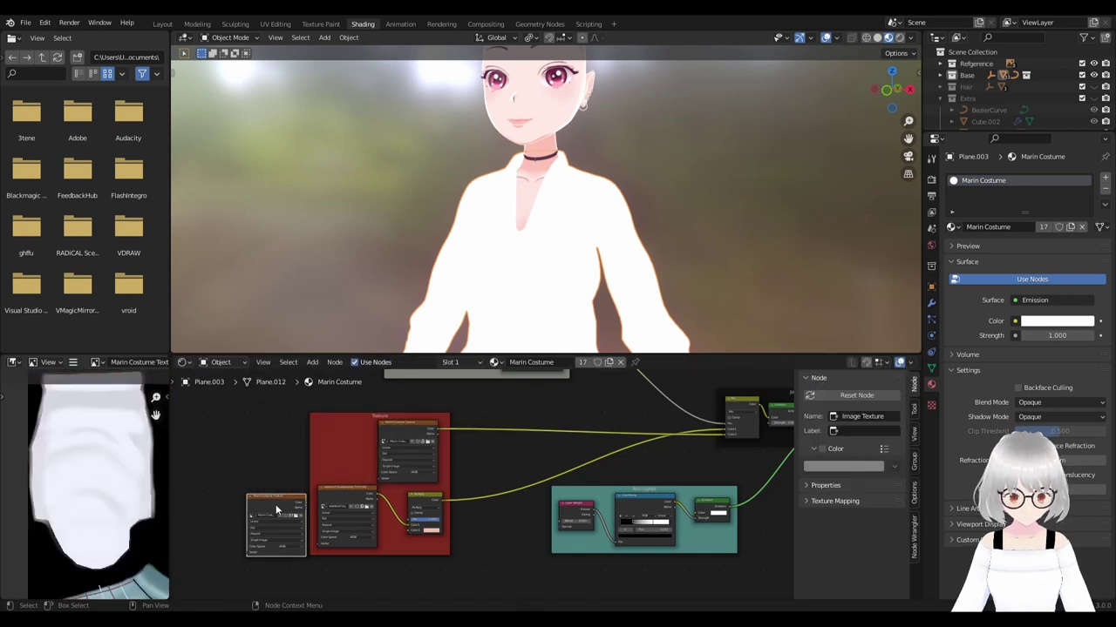
pyautogui.click(342, 493)
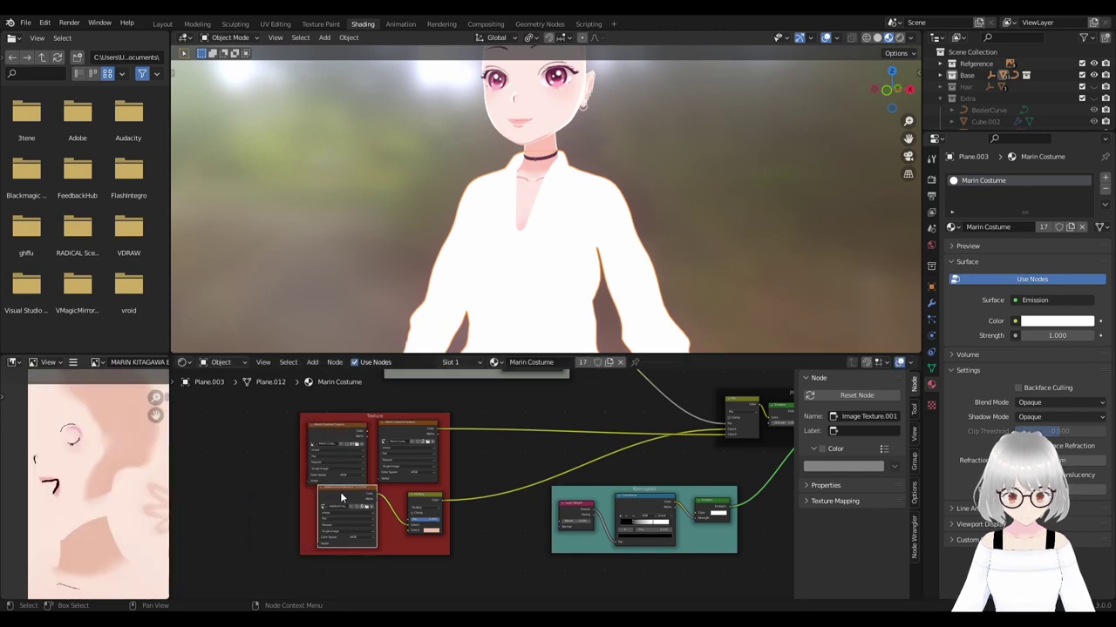
pyautogui.moveTo(369, 436); pyautogui.dragTo(391, 494)
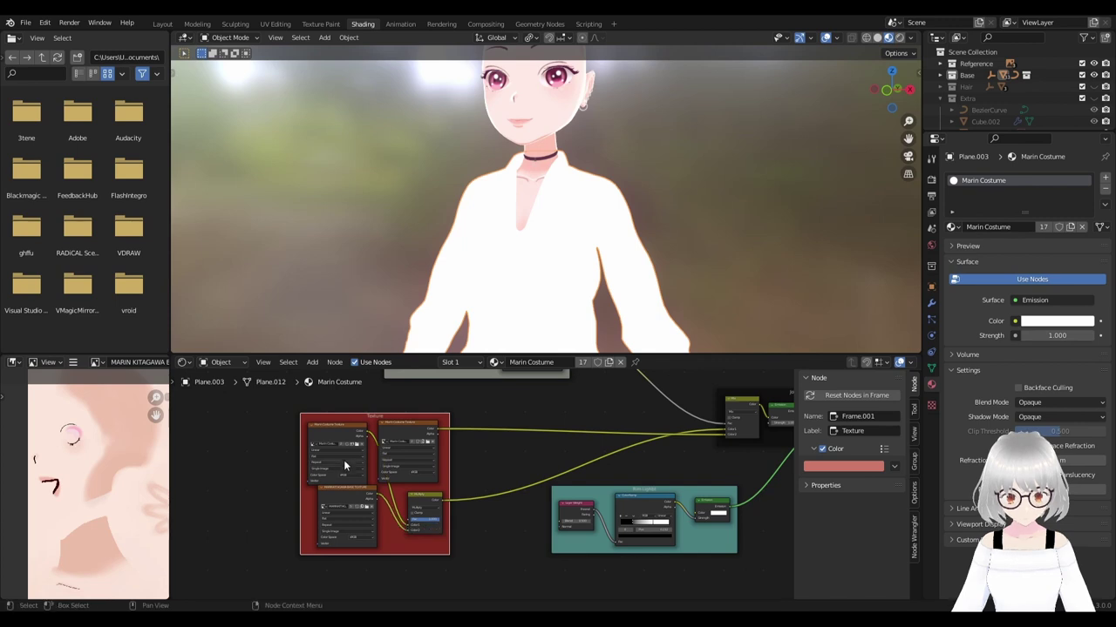
pyautogui.moveTo(345, 466); pyautogui.dragTo(341, 492)
pyautogui.click(323, 507)
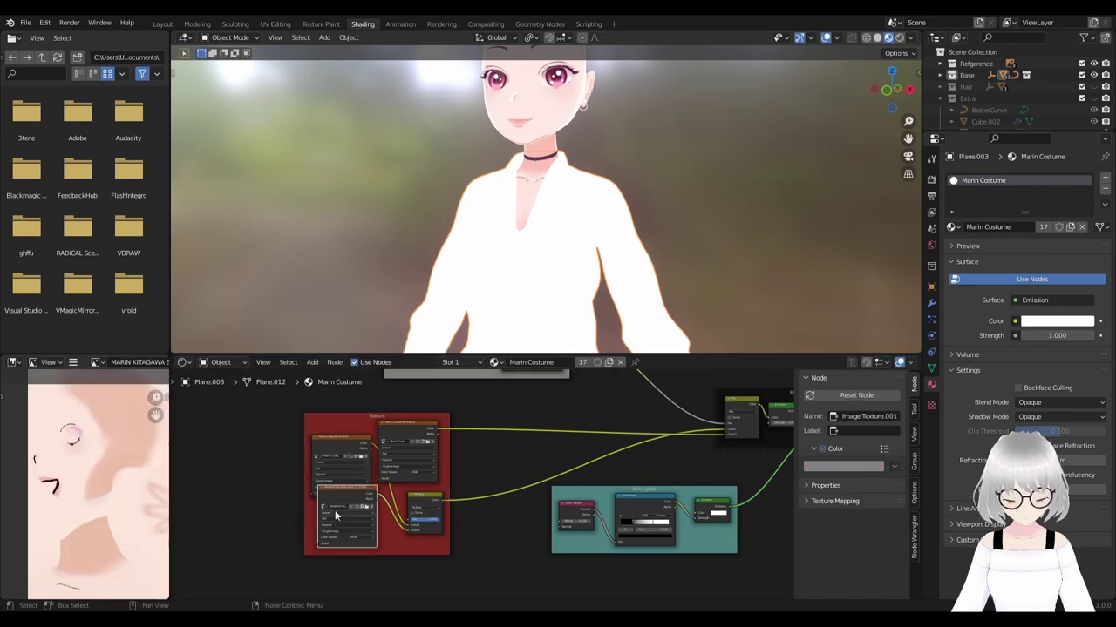
# Stack the upper texture node onto the lower one inside the red frame.
pyautogui.moveTo(342, 444); pyautogui.dragTo(365, 503)
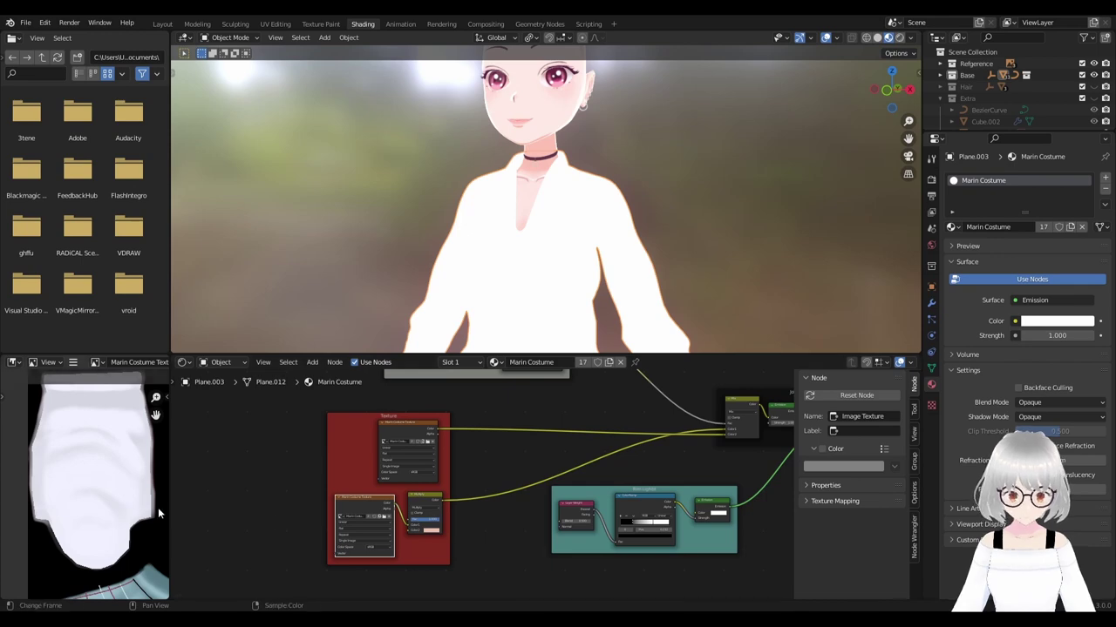
pyautogui.scroll(-2, 107, 493)
pyautogui.scroll(-2, 96, 488)
pyautogui.scroll(-2, 92, 483)
pyautogui.scroll(-2, 91, 484)
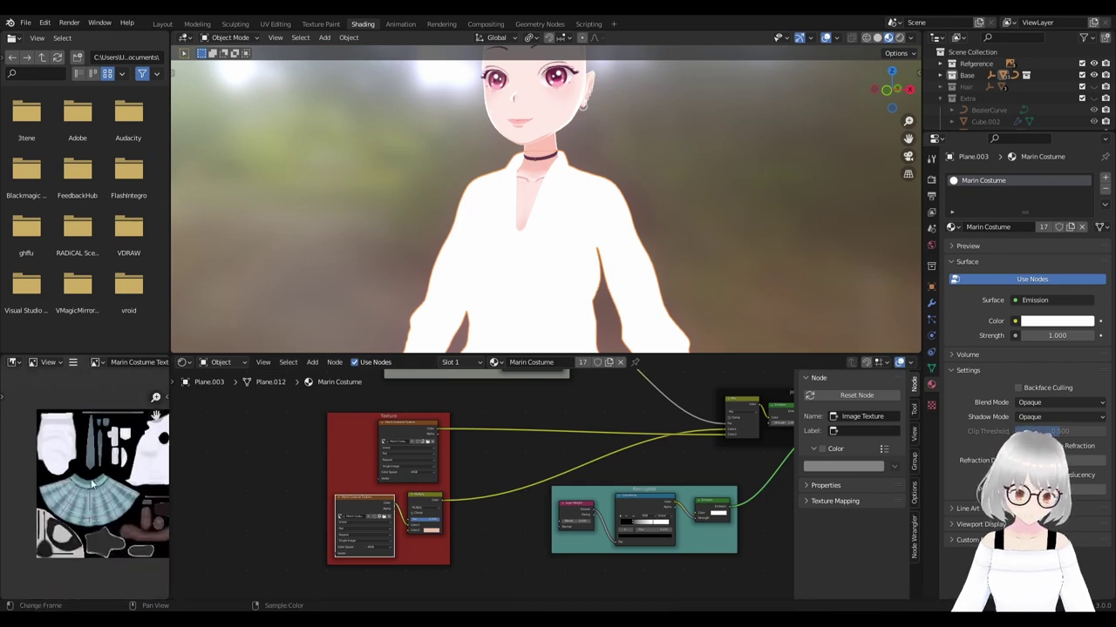
pyautogui.scroll(3, 91, 484)
pyautogui.scroll(2, 437, 523)
pyautogui.scroll(2, 436, 521)
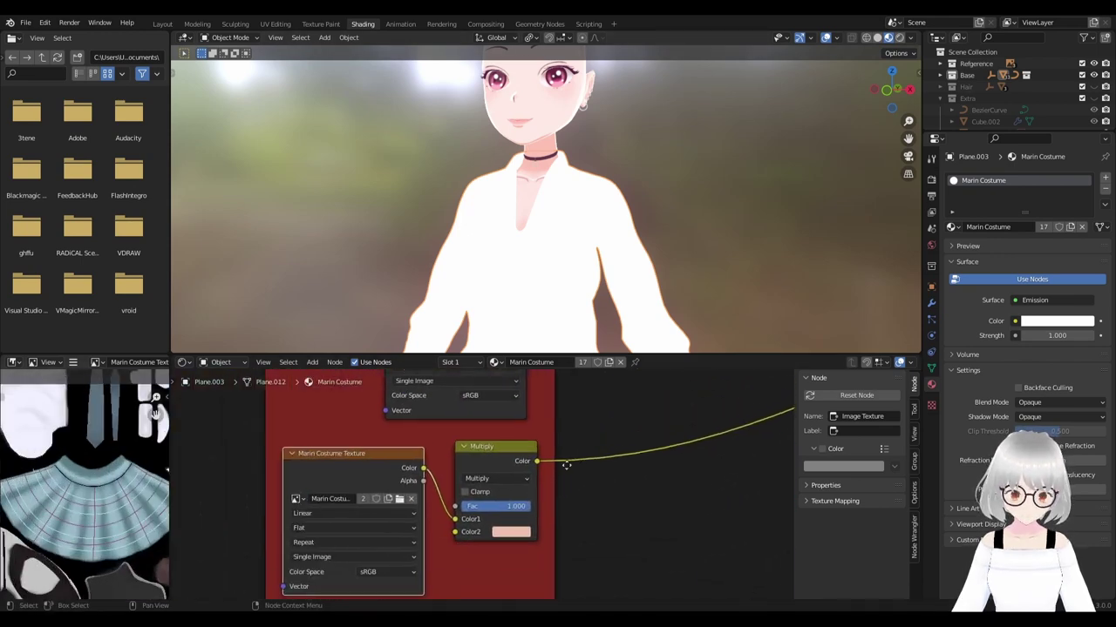
pyautogui.scroll(1, 523, 540)
# Tint the Multiply node's second colour light grey, with green at 1.000 in RGB.
pyautogui.click(527, 543)
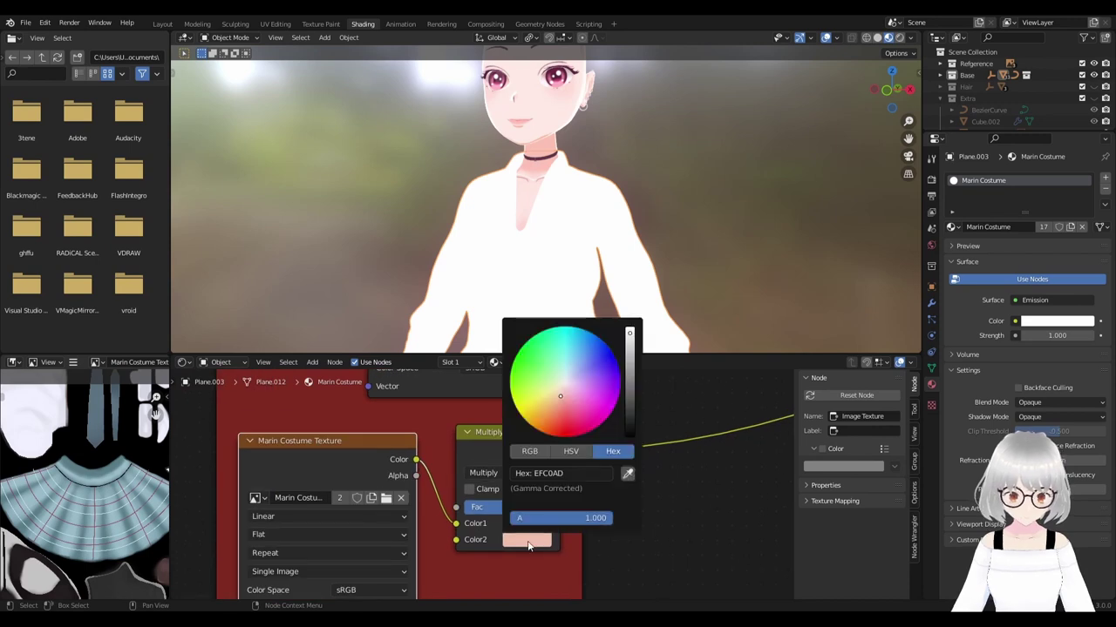
pyautogui.click(542, 452)
pyautogui.moveTo(546, 488); pyautogui.dragTo(610, 488)
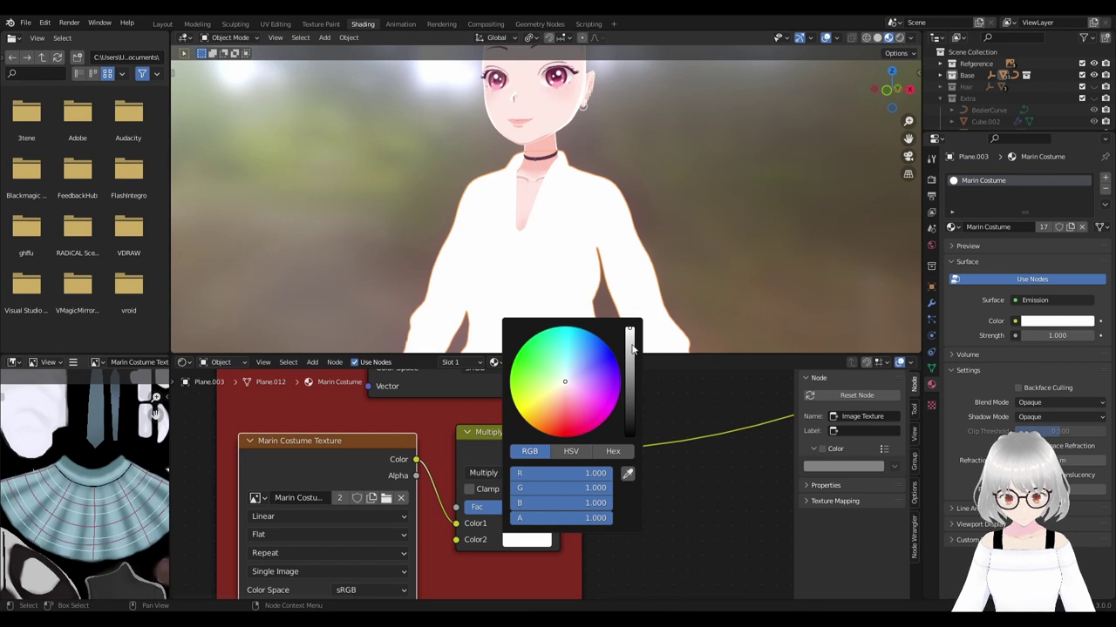
pyautogui.moveTo(633, 349); pyautogui.dragTo(632, 354)
pyautogui.scroll(-4, 559, 499)
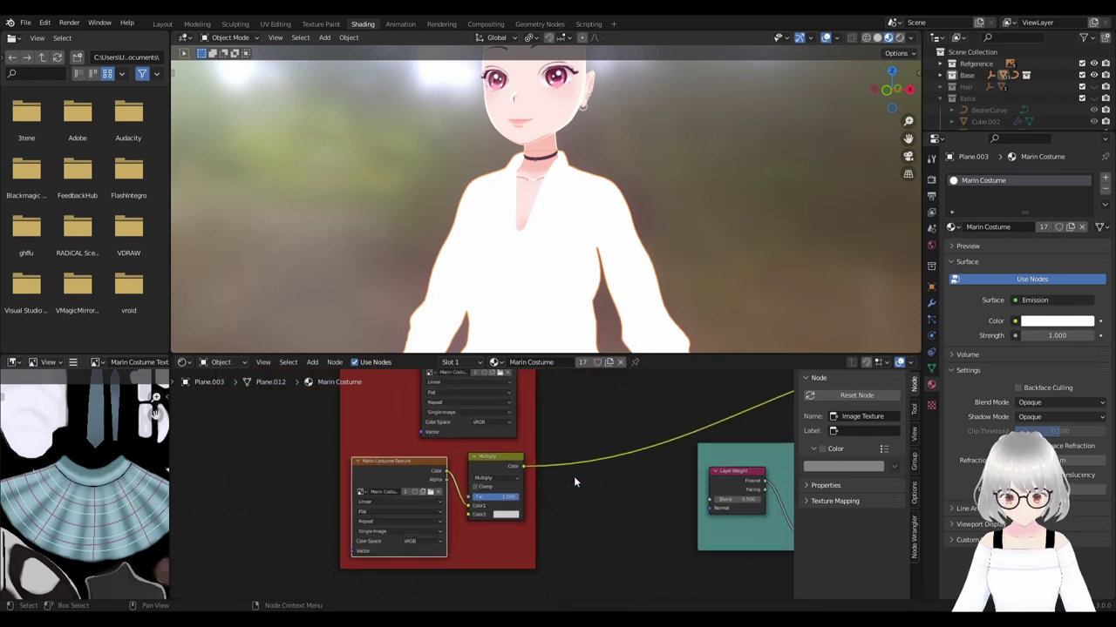
pyautogui.scroll(-3, 574, 476)
# Connect the Joint frame's Add Shader output to the Material Output Surface.
pyautogui.moveTo(784, 462); pyautogui.dragTo(557, 454, button='middle')
pyautogui.scroll(1, 549, 427)
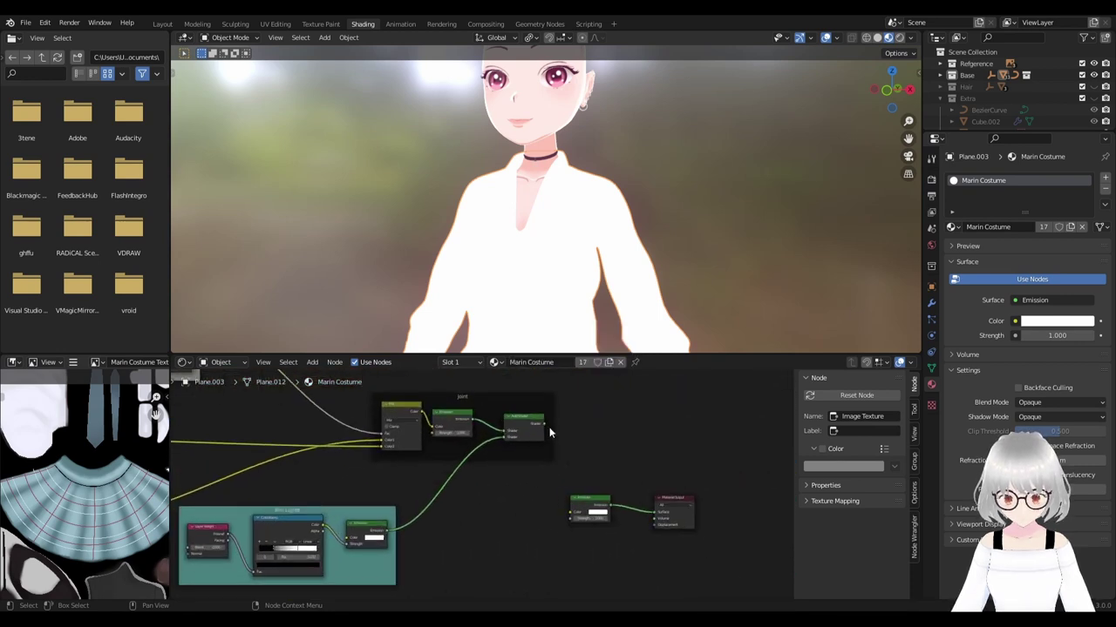
pyautogui.moveTo(545, 424); pyautogui.dragTo(655, 518)
pyautogui.click(590, 506)
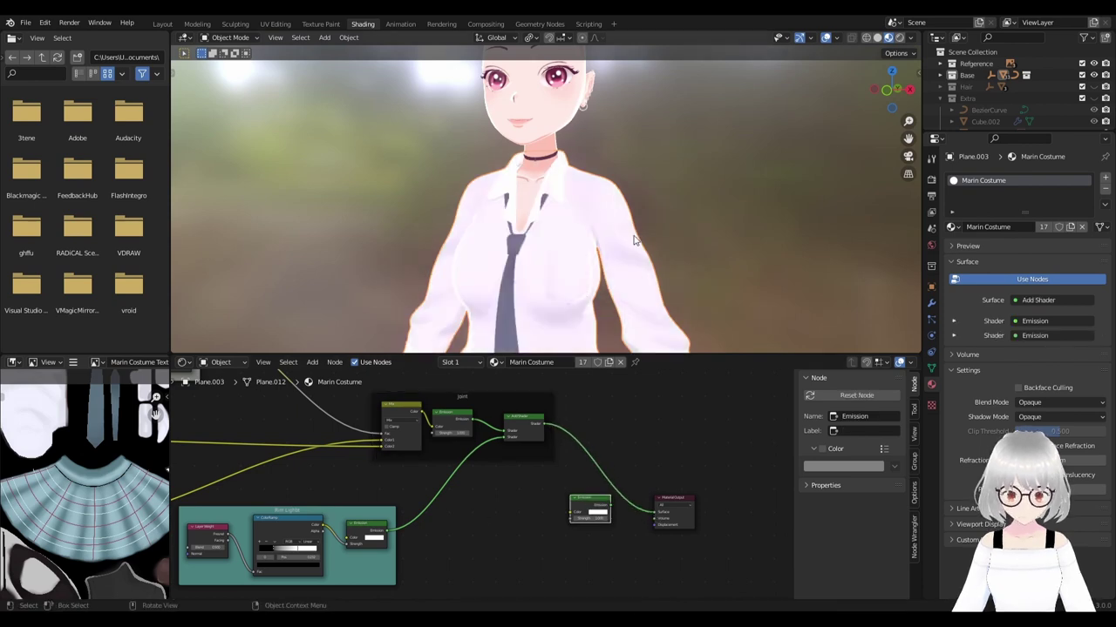
pyautogui.scroll(3, 634, 240)
# Orbit the viewport to check the toon-shaded shirt, face and skirt.
pyautogui.moveTo(637, 242)
pyautogui.mouseDown(button='middle')
pyautogui.moveTo(636, 266)
pyautogui.moveTo(602, 234)
pyautogui.mouseUp(button='middle')
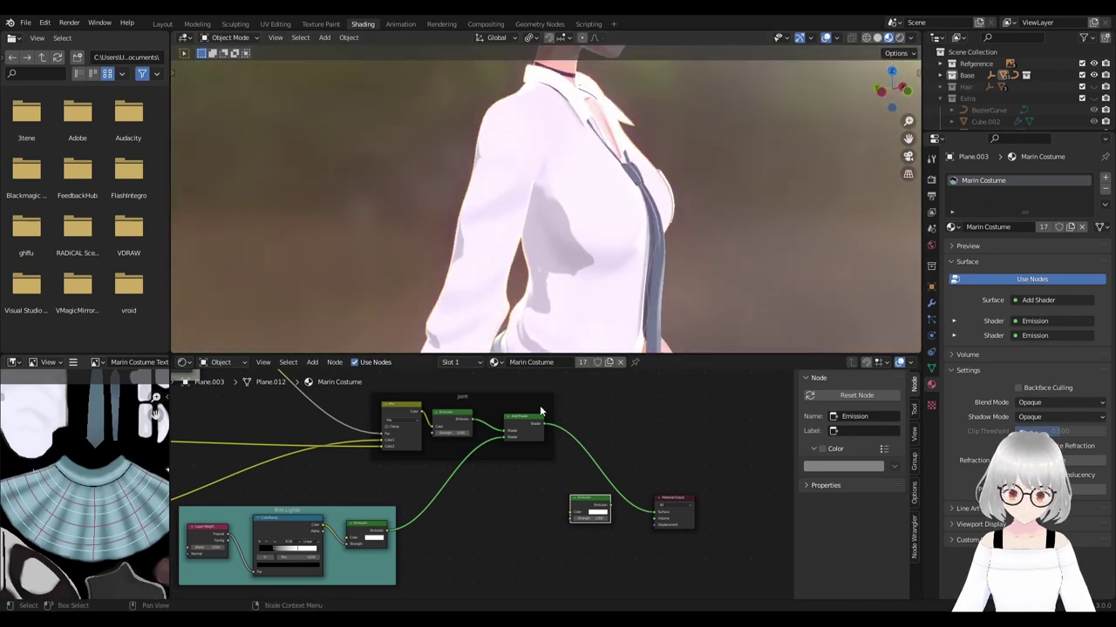
pyautogui.scroll(-1, 540, 405)
pyautogui.moveTo(606, 279); pyautogui.dragTo(737, 258, button='middle')
pyautogui.moveTo(318, 488); pyautogui.dragTo(549, 450, button='middle')
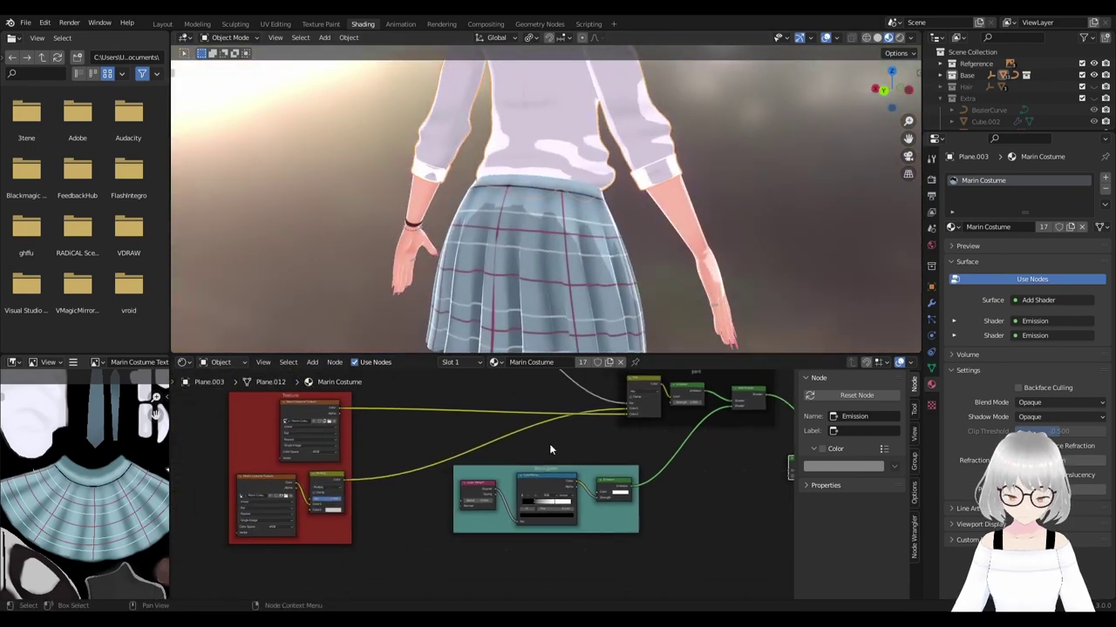
# Open the red frame's Multiply Color2 swatch and view the model from the side.
pyautogui.scroll(1, 550, 450)
pyautogui.scroll(1, 488, 474)
pyautogui.moveTo(410, 491); pyautogui.dragTo(497, 478, button='middle')
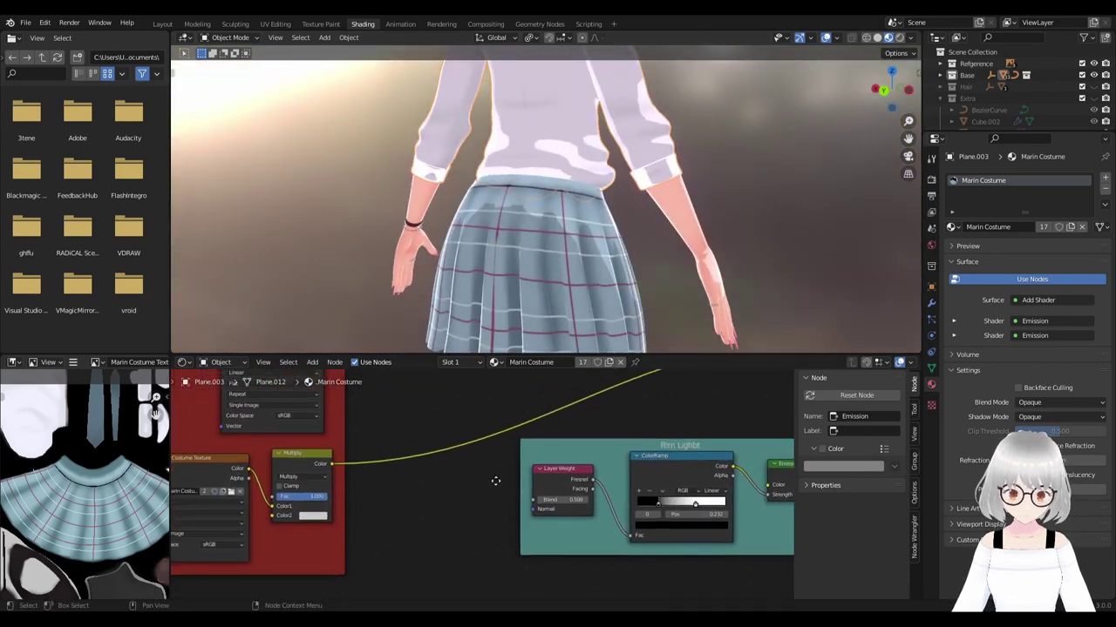
pyautogui.scroll(2, 535, 482)
pyautogui.scroll(2, 488, 511)
pyautogui.scroll(1, 488, 512)
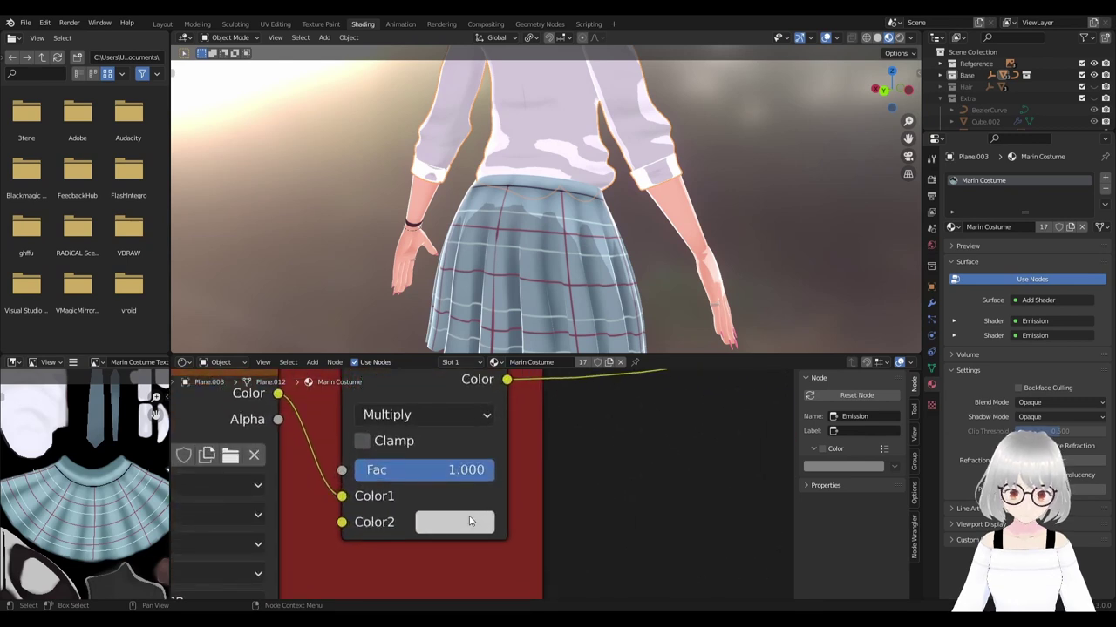
pyautogui.click(469, 516)
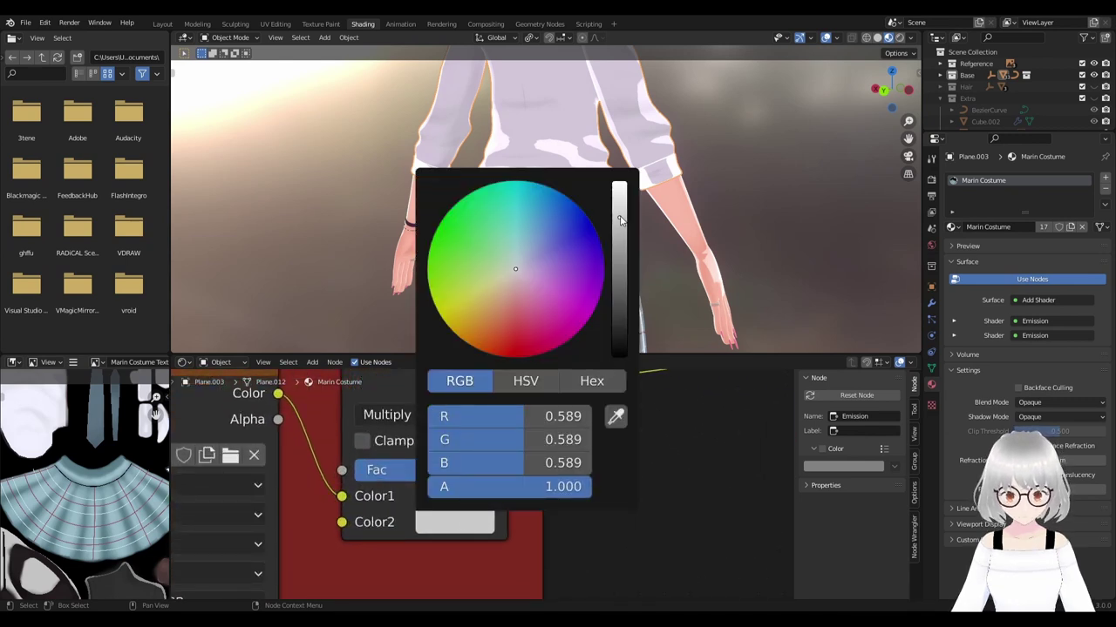
pyautogui.scroll(1, 523, 270)
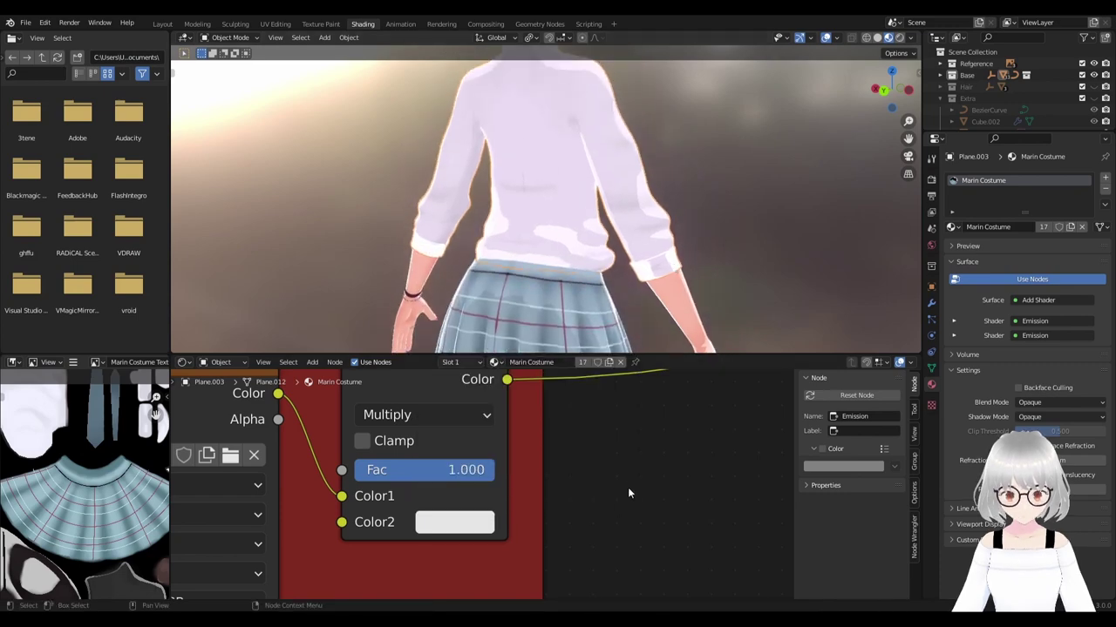
pyautogui.moveTo(630, 264)
pyautogui.mouseDown(button='middle')
pyautogui.moveTo(706, 252)
pyautogui.moveTo(490, 258)
pyautogui.moveTo(695, 275)
pyautogui.moveTo(577, 283)
pyautogui.moveTo(722, 264)
pyautogui.moveTo(574, 234)
pyautogui.moveTo(791, 236)
pyautogui.moveTo(662, 189)
pyautogui.mouseUp(button='middle')
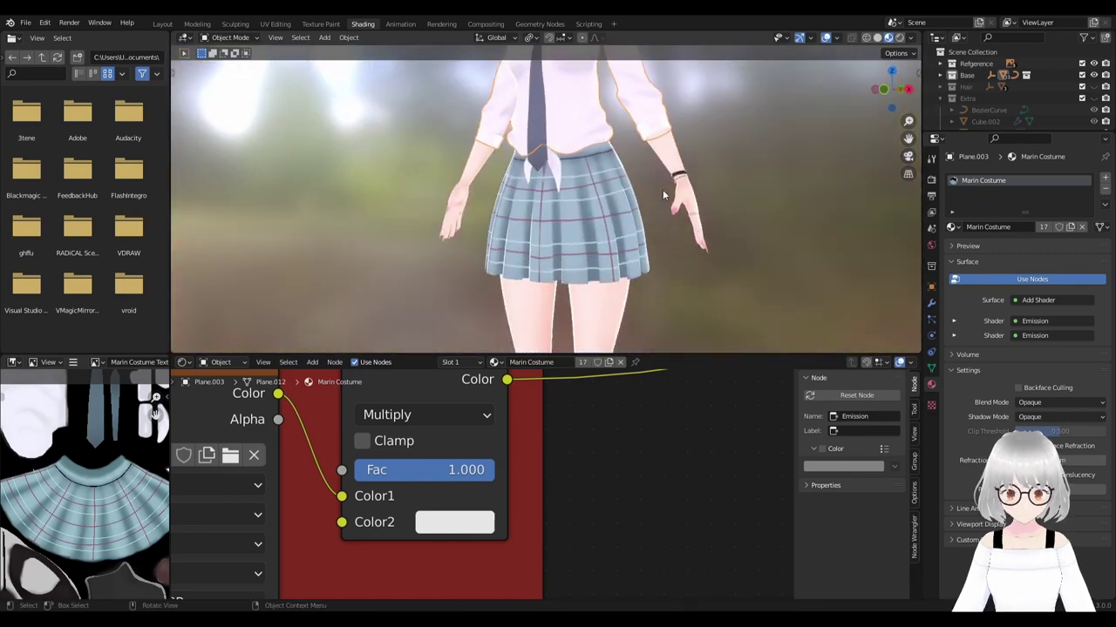
# Darken the Multiply Color2 grey to 0.584 and check the skirt front.
pyautogui.click(478, 523)
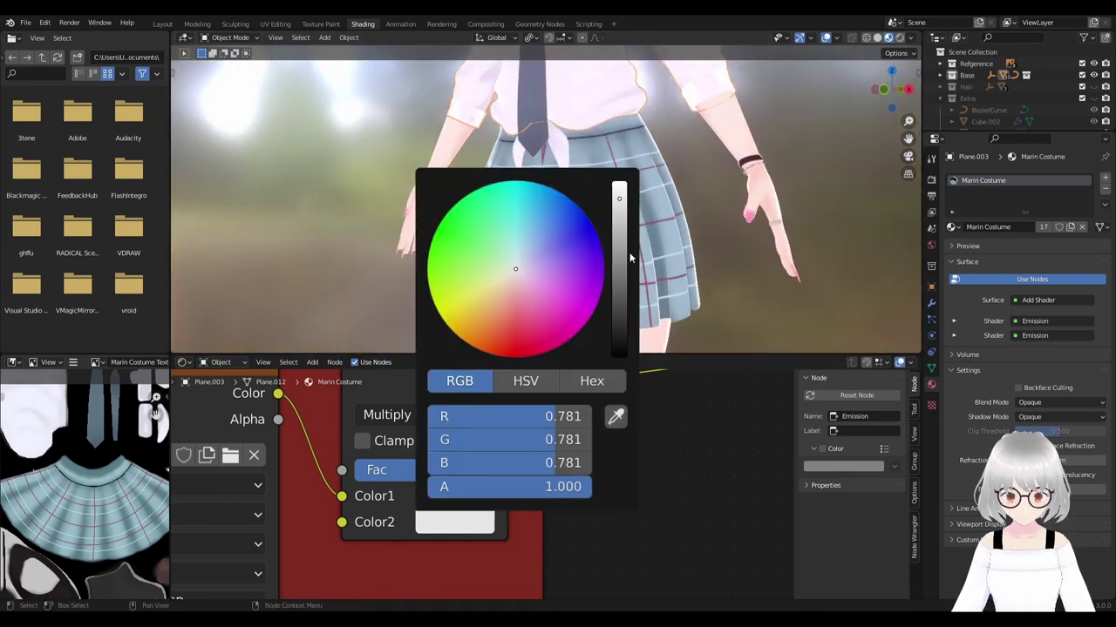
pyautogui.click(622, 217)
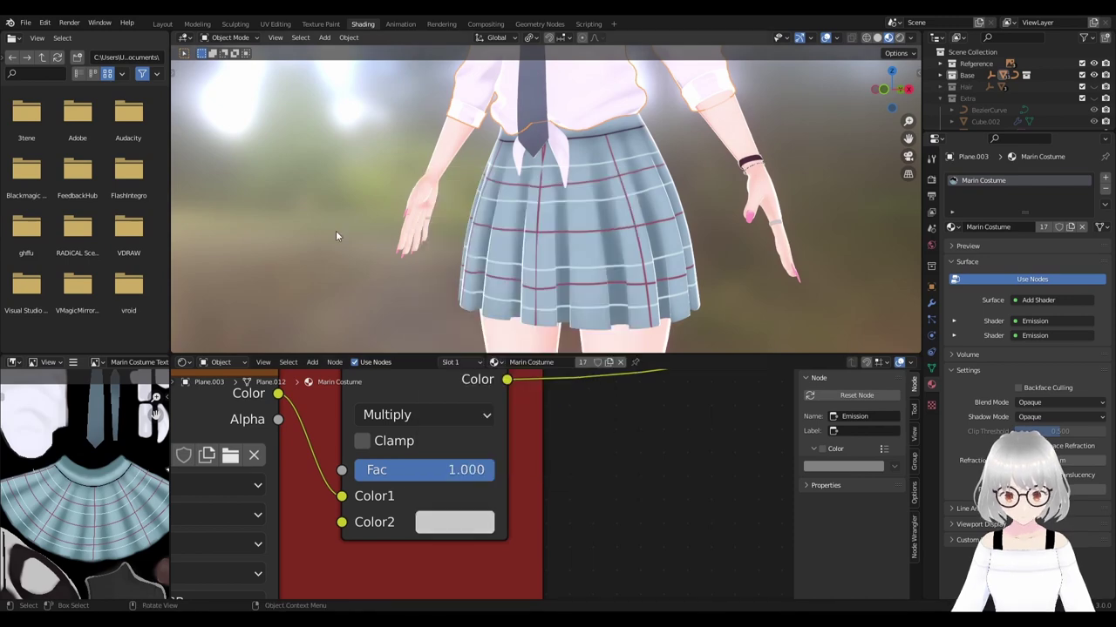
pyautogui.moveTo(623, 222)
pyautogui.mouseDown(button='middle')
pyautogui.moveTo(694, 174)
pyautogui.moveTo(555, 254)
pyautogui.moveTo(721, 258)
pyautogui.moveTo(619, 349)
pyautogui.mouseUp(button='middle')
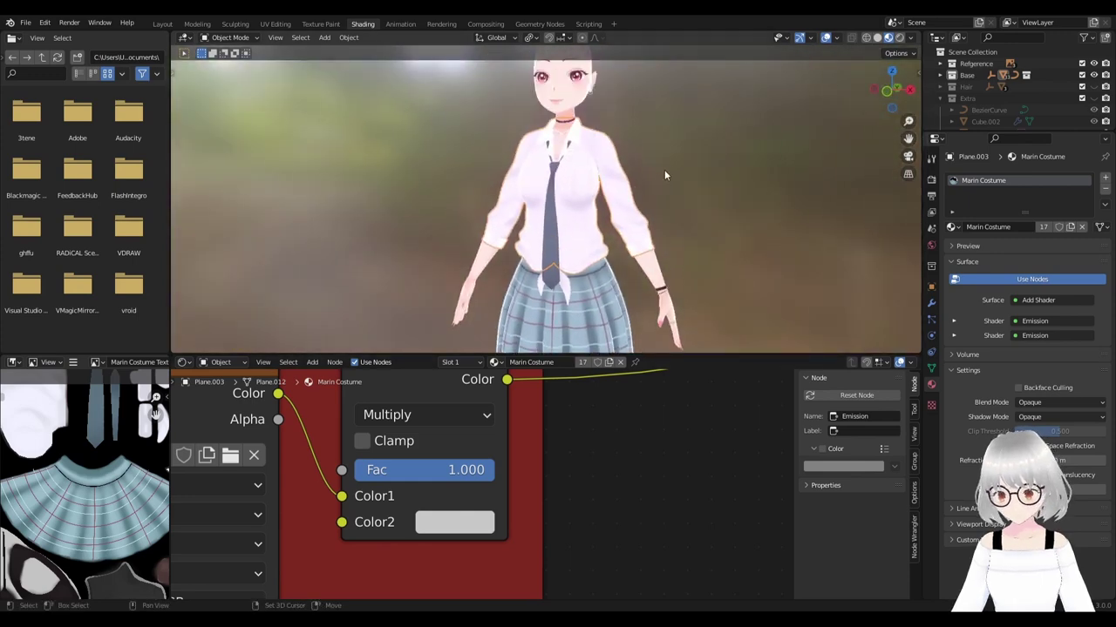
pyautogui.scroll(3, 664, 175)
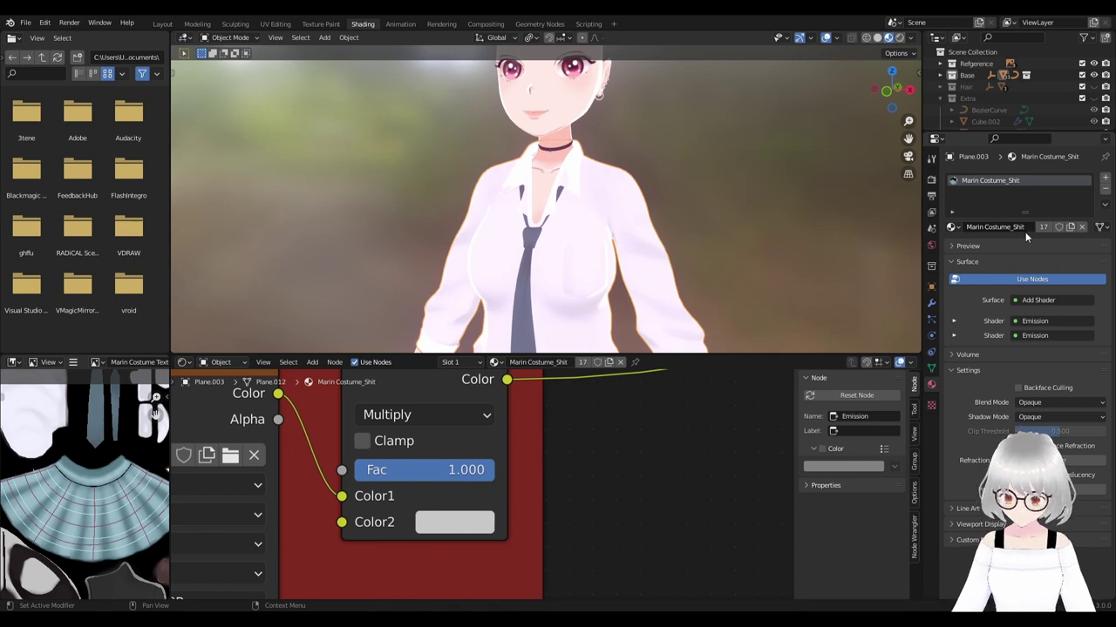
# Duplicate the costume material and eyedrop the skirt's blue-grey into the copy's Multiply Color2.
pyautogui.scroll(-2, 818, 267)
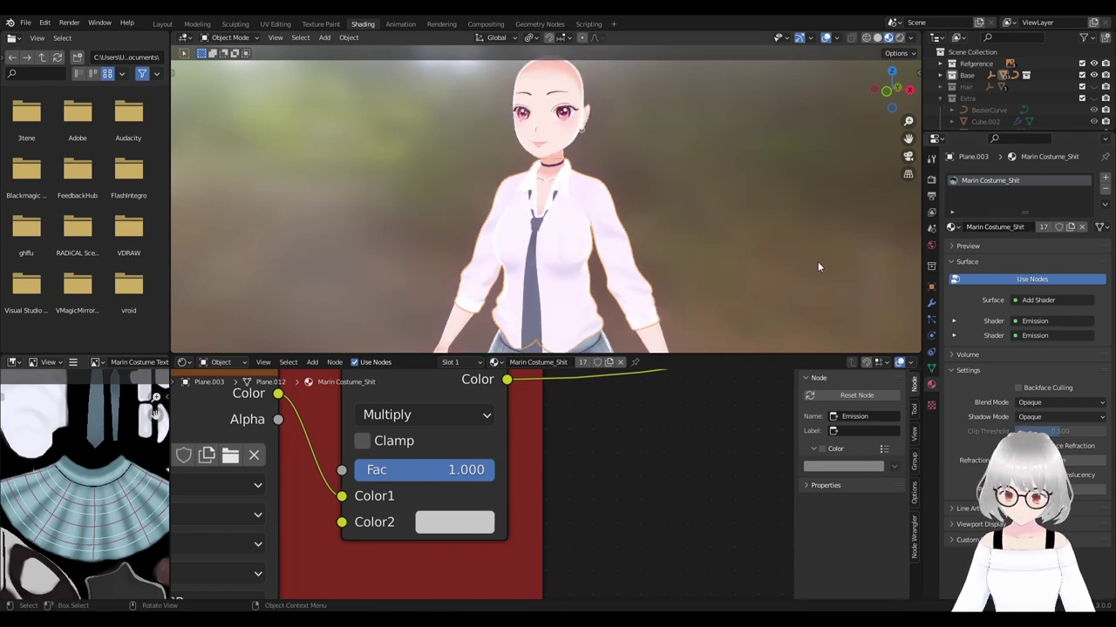
pyautogui.click(1071, 227)
pyautogui.moveTo(610, 253); pyautogui.dragTo(591, 257, button='middle')
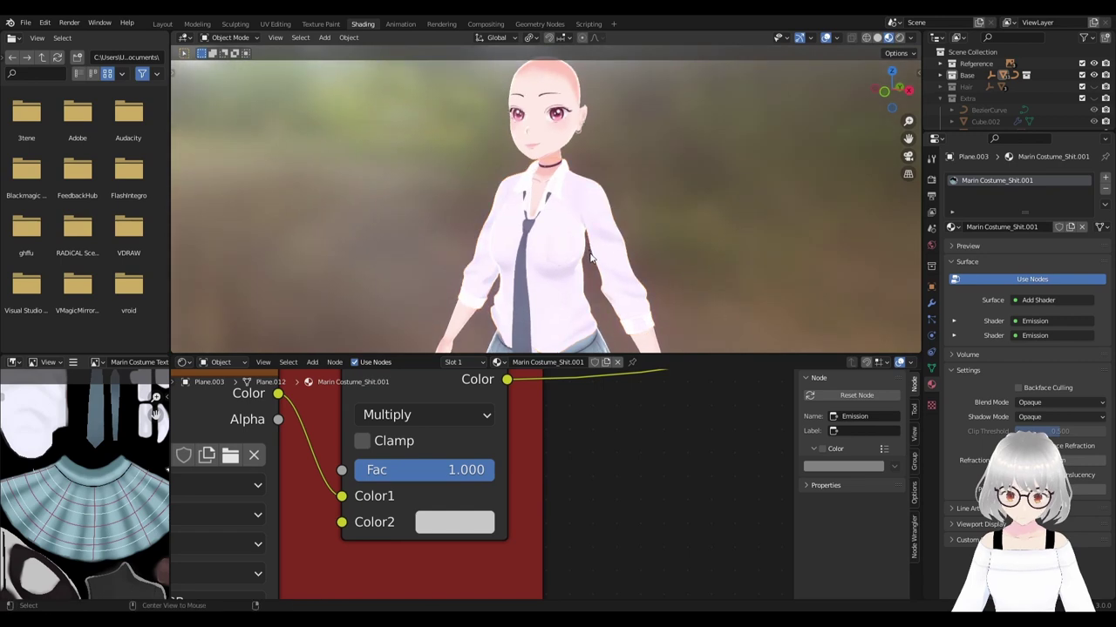
pyautogui.keyDown('shift'); pyautogui.scroll(-4, 601, 256); pyautogui.keyUp('shift')
pyautogui.click(607, 285)
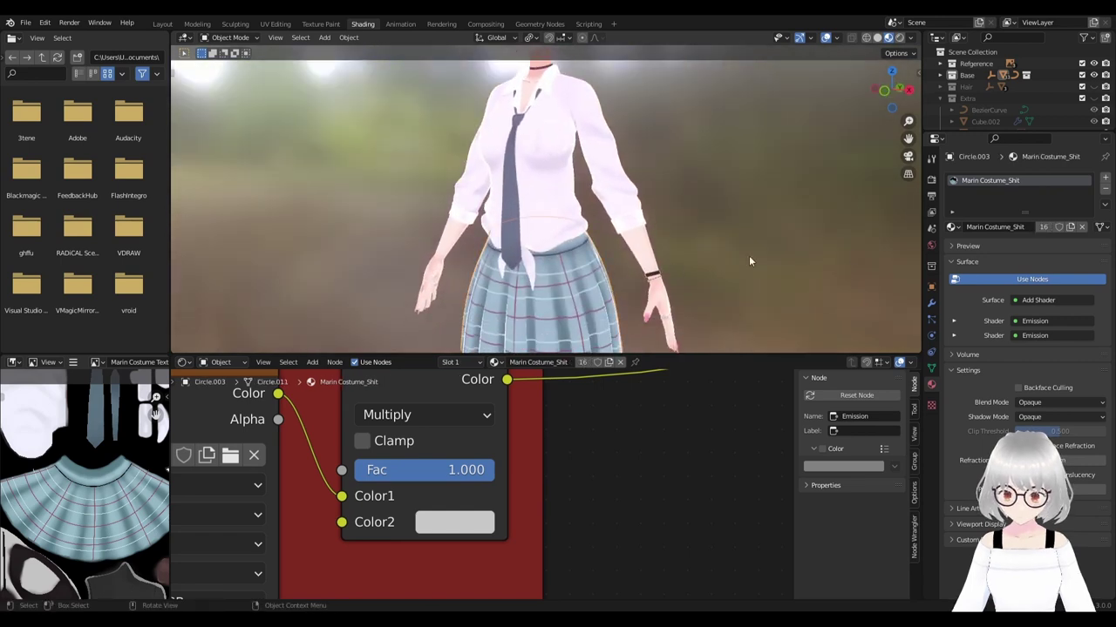
pyautogui.scroll(2, 523, 503)
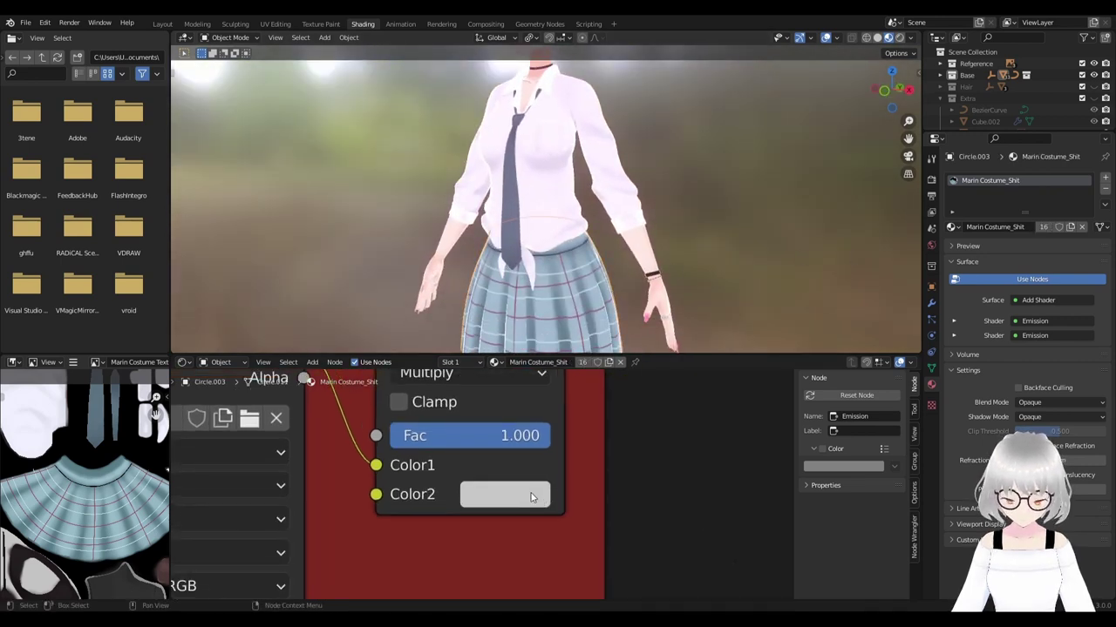
pyautogui.scroll(2, 601, 219)
pyautogui.scroll(2, 600, 218)
pyautogui.scroll(2, 601, 218)
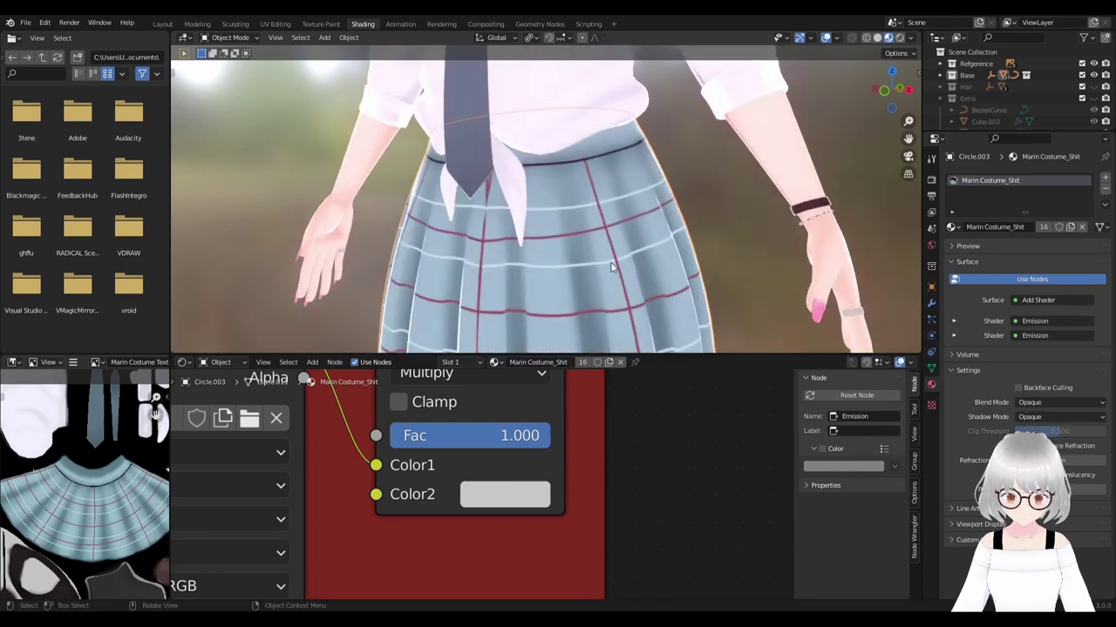
pyautogui.scroll(1, 601, 219)
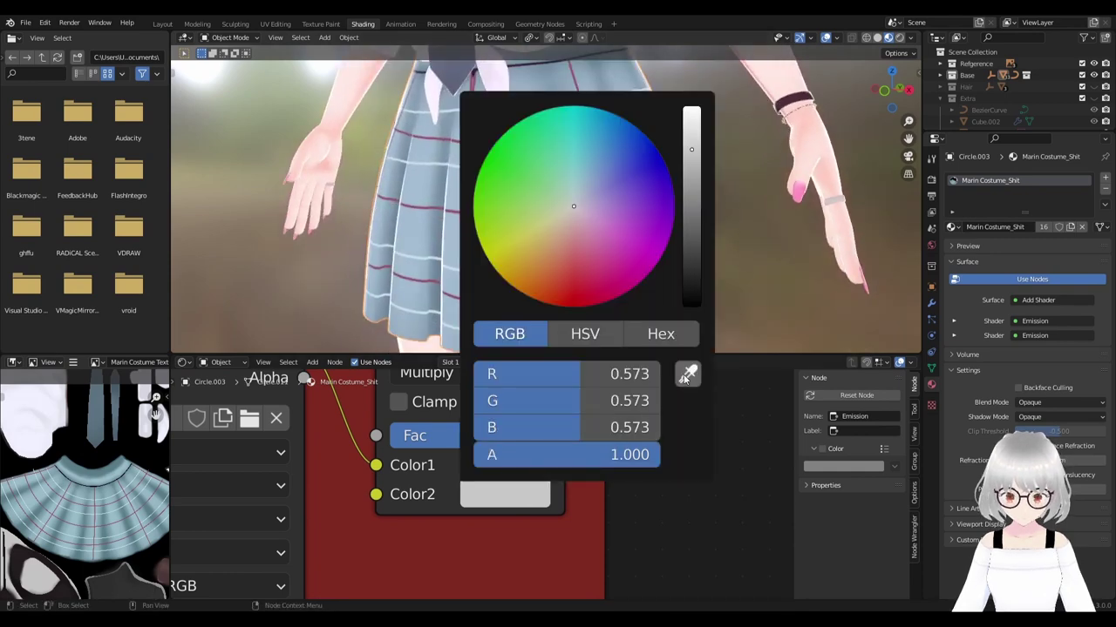
pyautogui.click(688, 374)
pyautogui.click(586, 277)
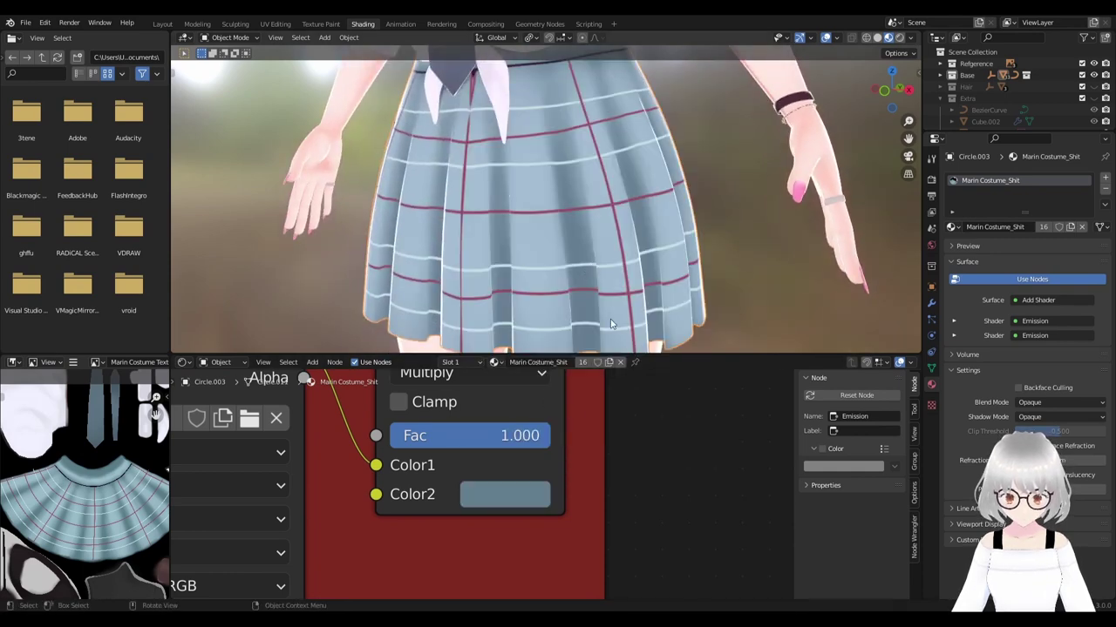
# Reassign the original Marin Costume_Shit material to the shirt.
pyautogui.scroll(-4, 611, 324)
pyautogui.moveTo(618, 249)
pyautogui.mouseDown(button='middle')
pyautogui.moveTo(652, 258)
pyautogui.moveTo(588, 257)
pyautogui.moveTo(603, 280)
pyautogui.mouseUp(button='middle')
pyautogui.scroll(-2, 610, 253)
pyautogui.scroll(-2, 604, 247)
pyautogui.scroll(1, 587, 257)
pyautogui.scroll(2, 588, 256)
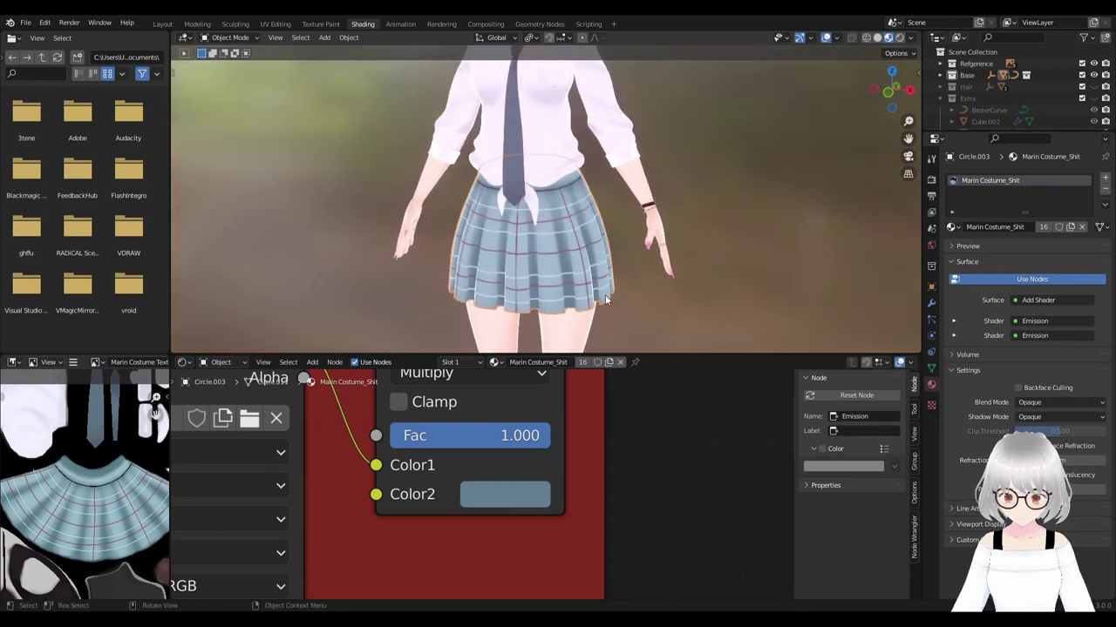
pyautogui.click(578, 148)
pyautogui.scroll(1, 578, 149)
pyautogui.scroll(1, 577, 148)
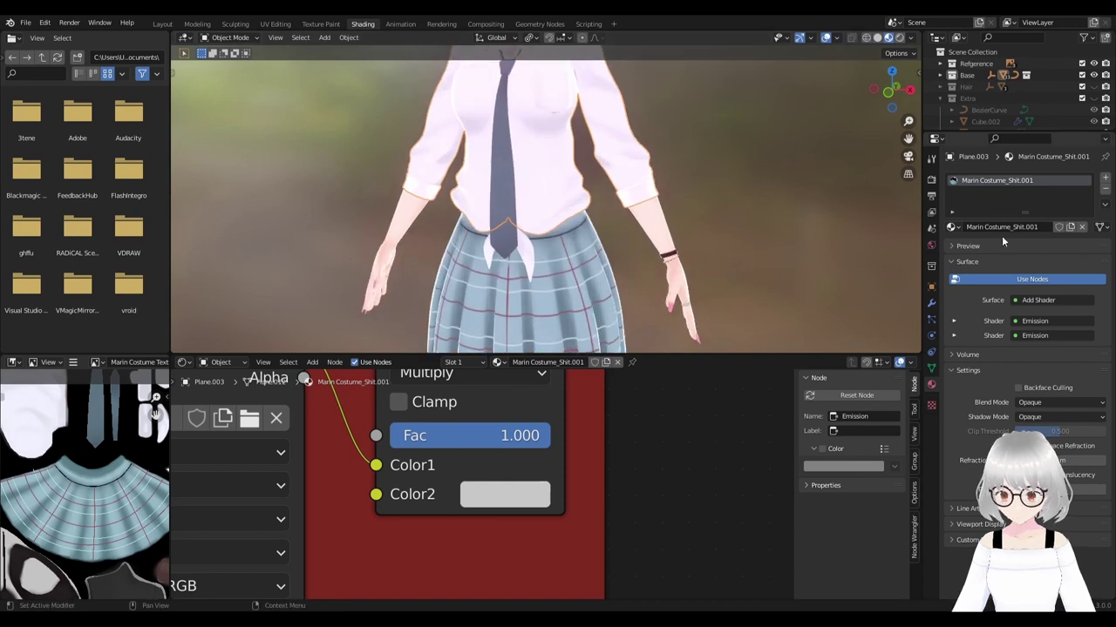
pyautogui.click(591, 284)
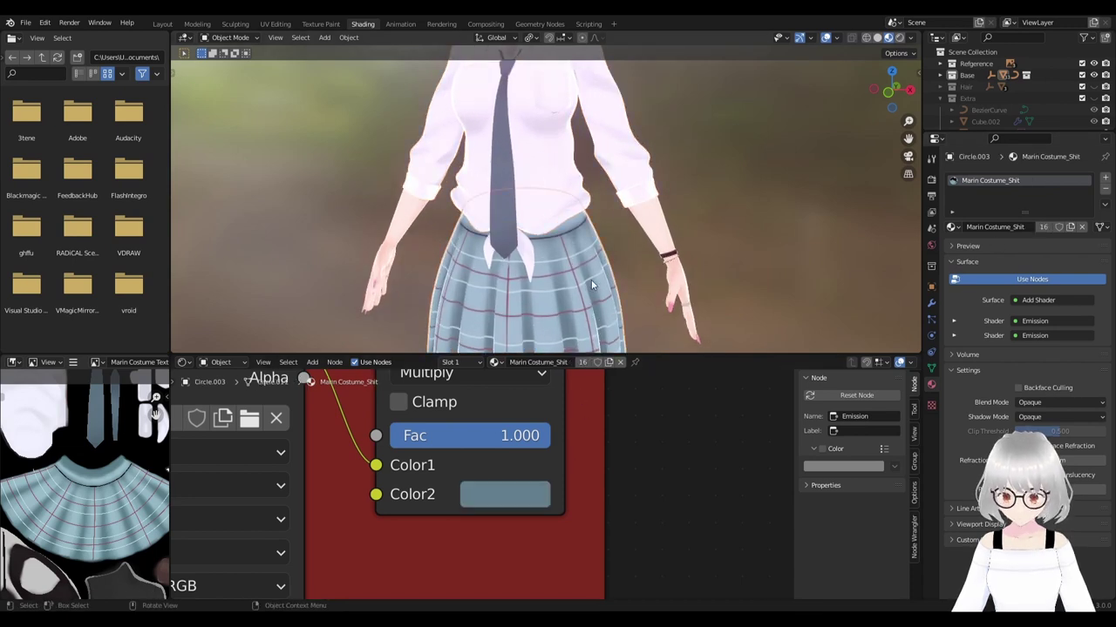
pyautogui.click(564, 198)
pyautogui.moveTo(607, 270); pyautogui.dragTo(575, 365, button='middle')
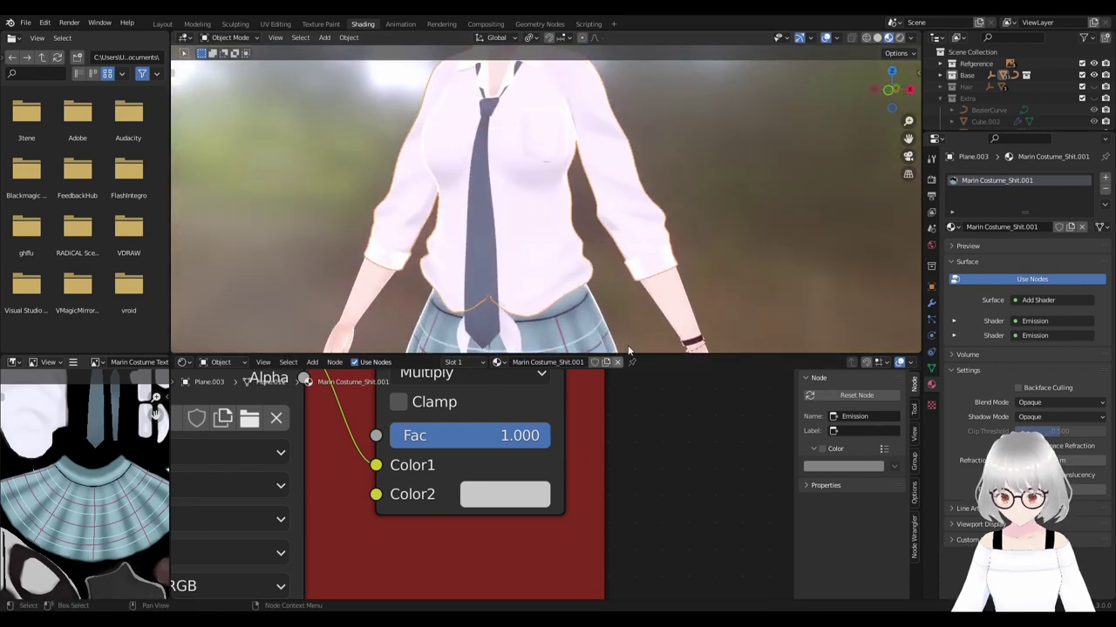
pyautogui.click(955, 228)
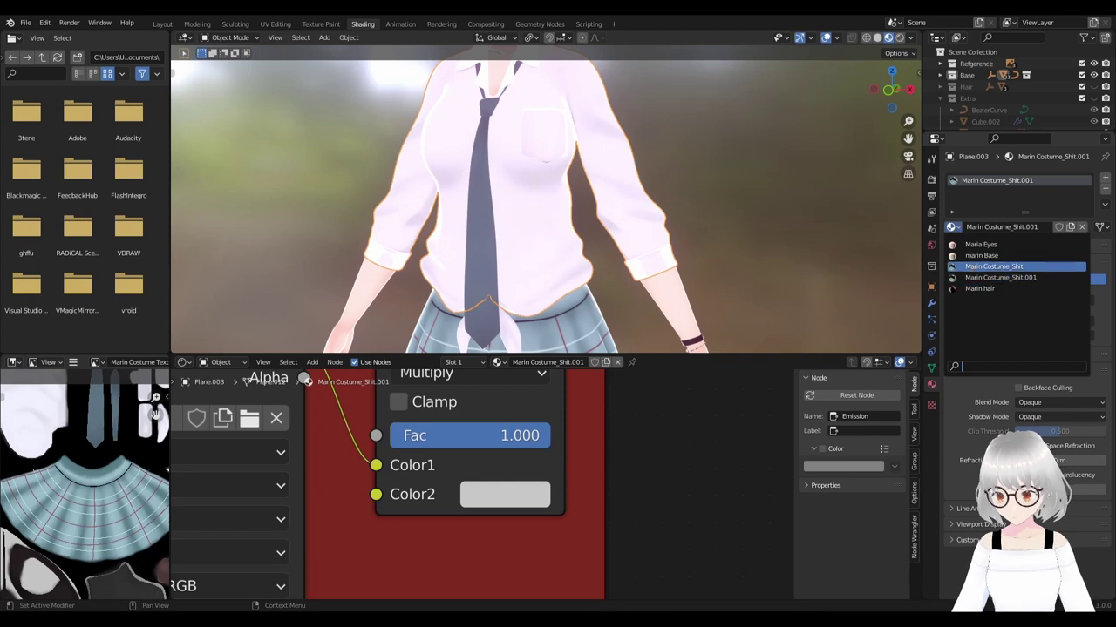
pyautogui.click(994, 266)
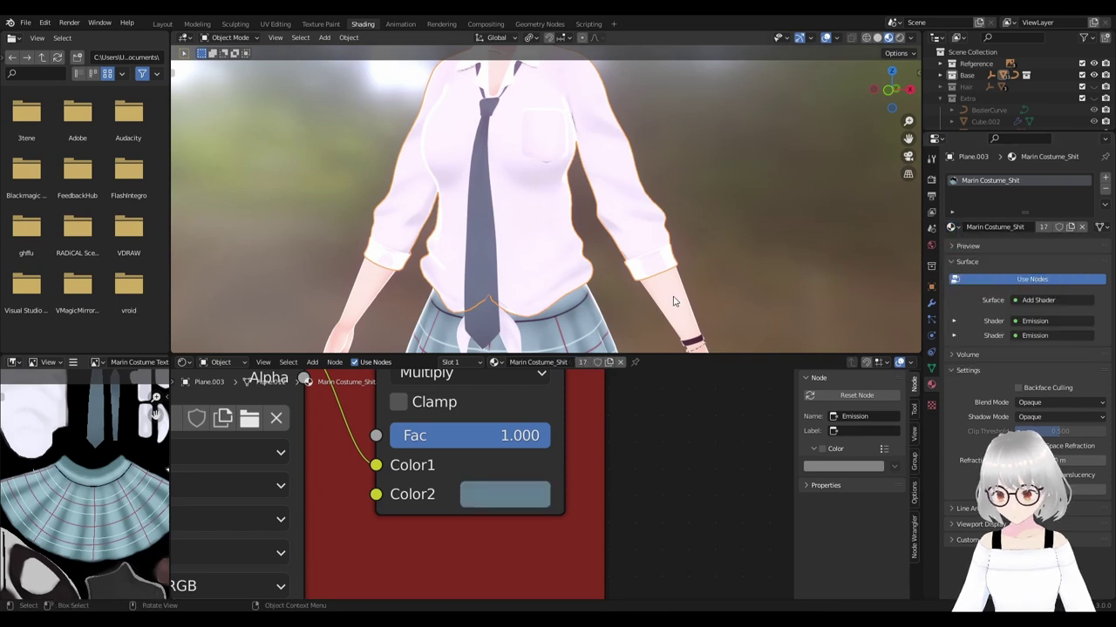
# Assign Marin Costume_Shit.001 to the skirt.
pyautogui.click(592, 320)
pyautogui.click(948, 228)
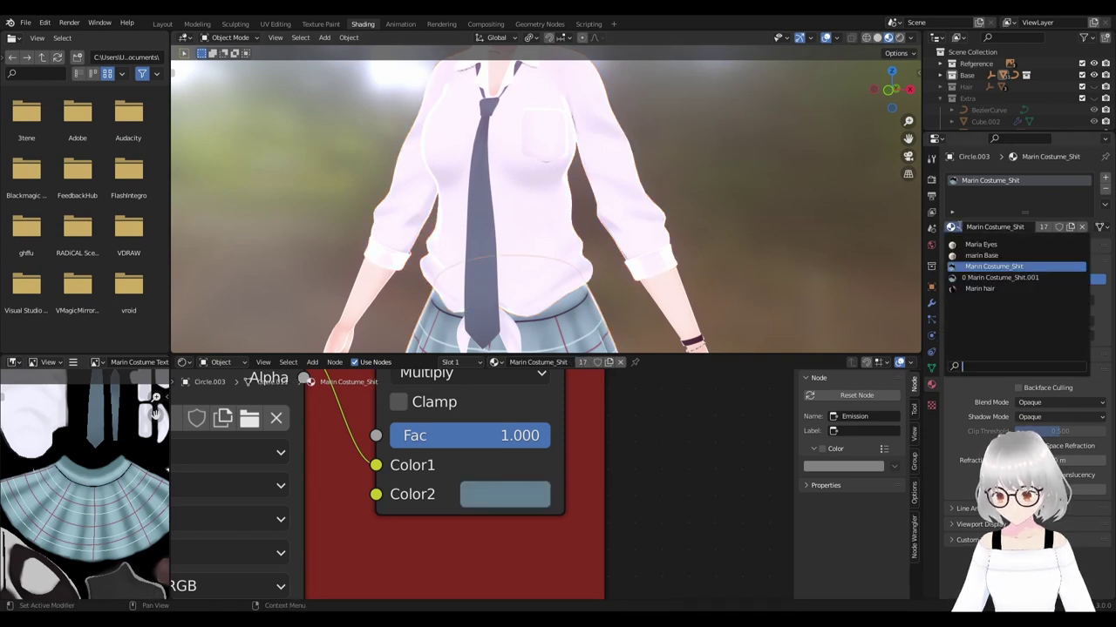
pyautogui.click(1000, 278)
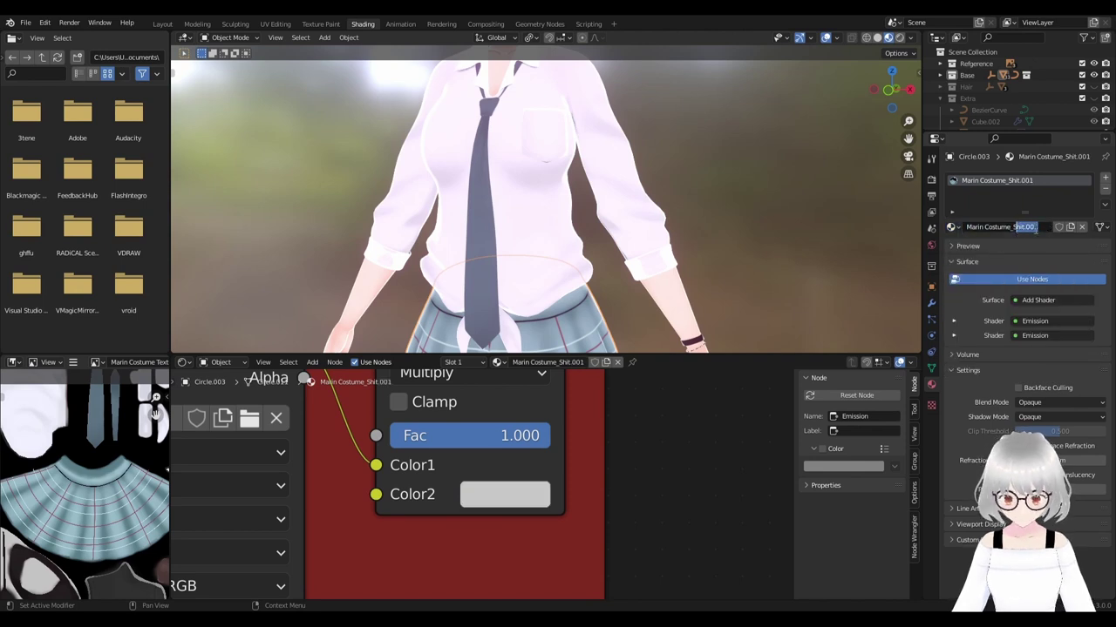
# Finish renaming the materials to Marin Costume_Skirt and Marin Costume_Shirt.
pyautogui.write('t')
pyautogui.press('Return')
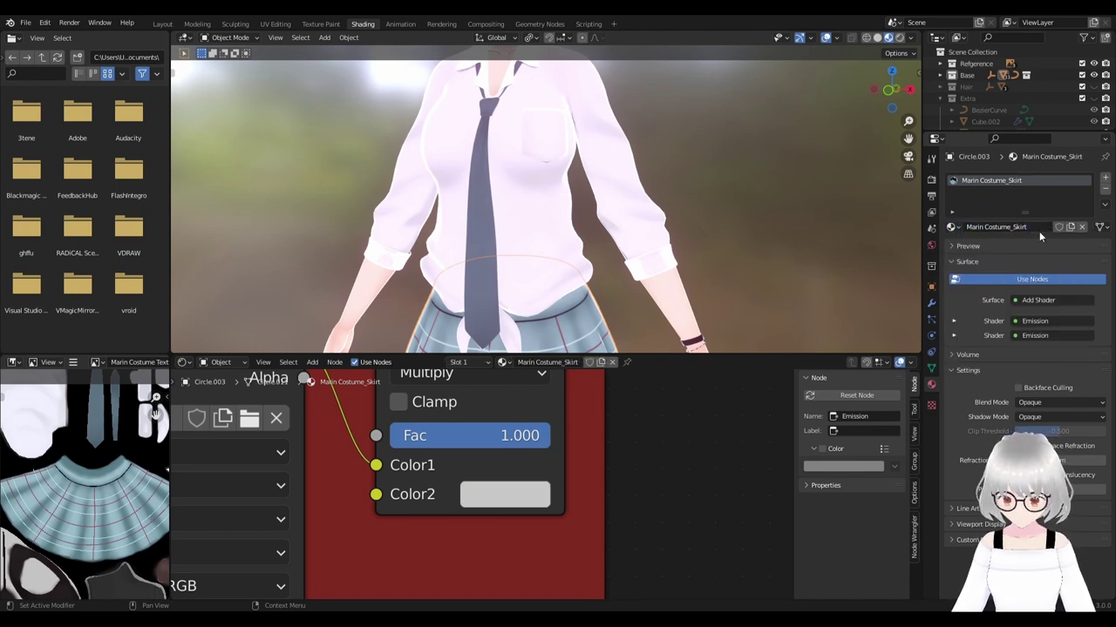
pyautogui.keyDown('shift'); pyautogui.scroll(-5, 621, 265); pyautogui.keyUp('shift')
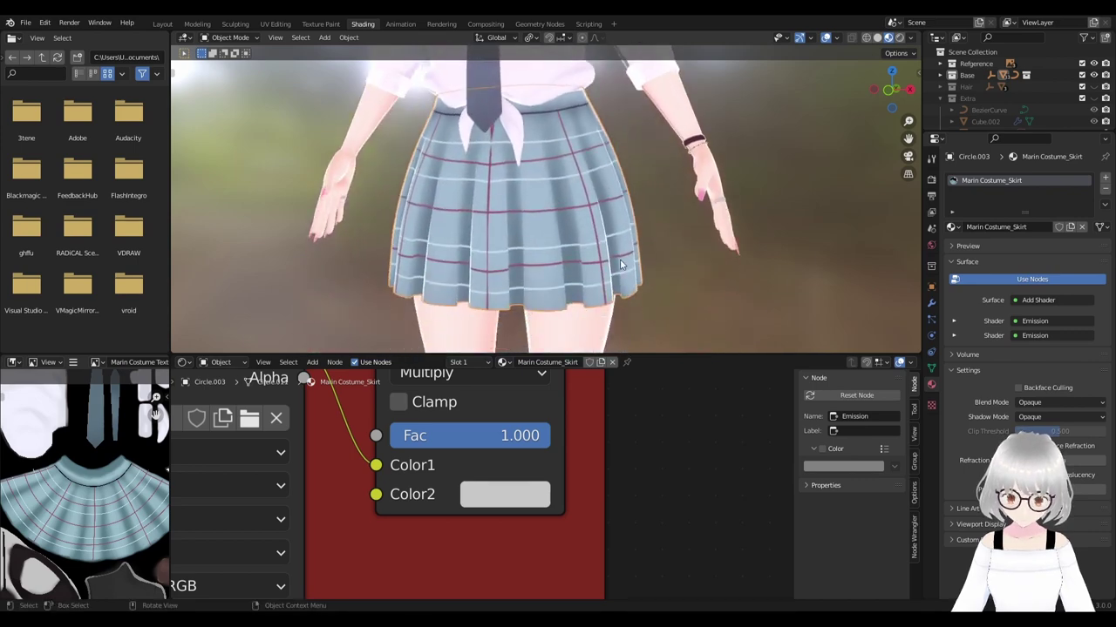
pyautogui.scroll(2, 621, 265)
pyautogui.click(955, 227)
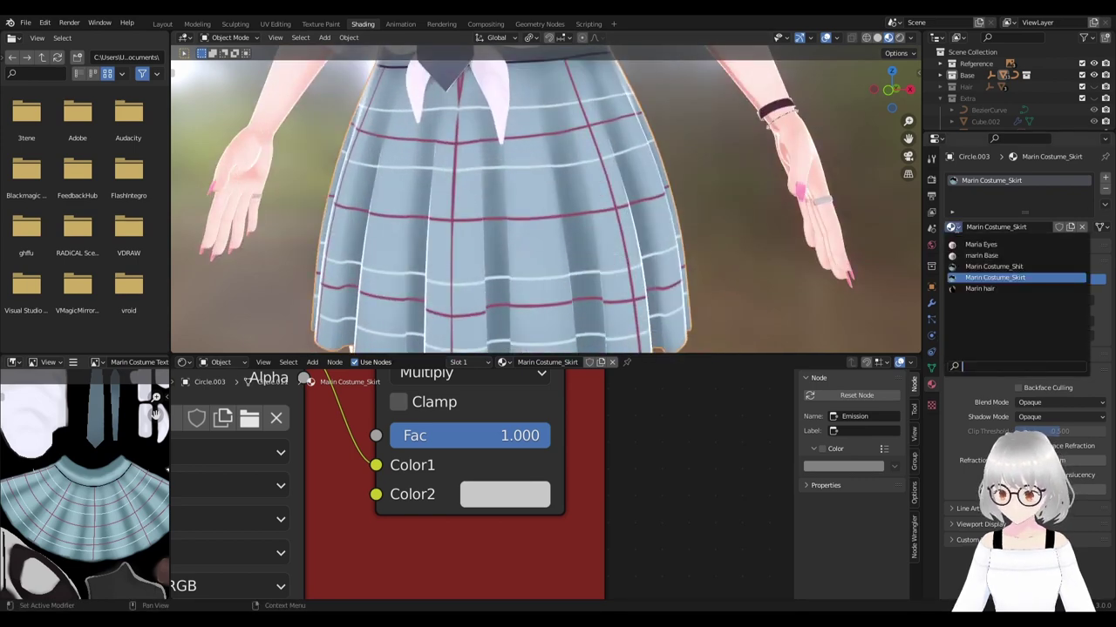
pyautogui.press('KP_Decimal')
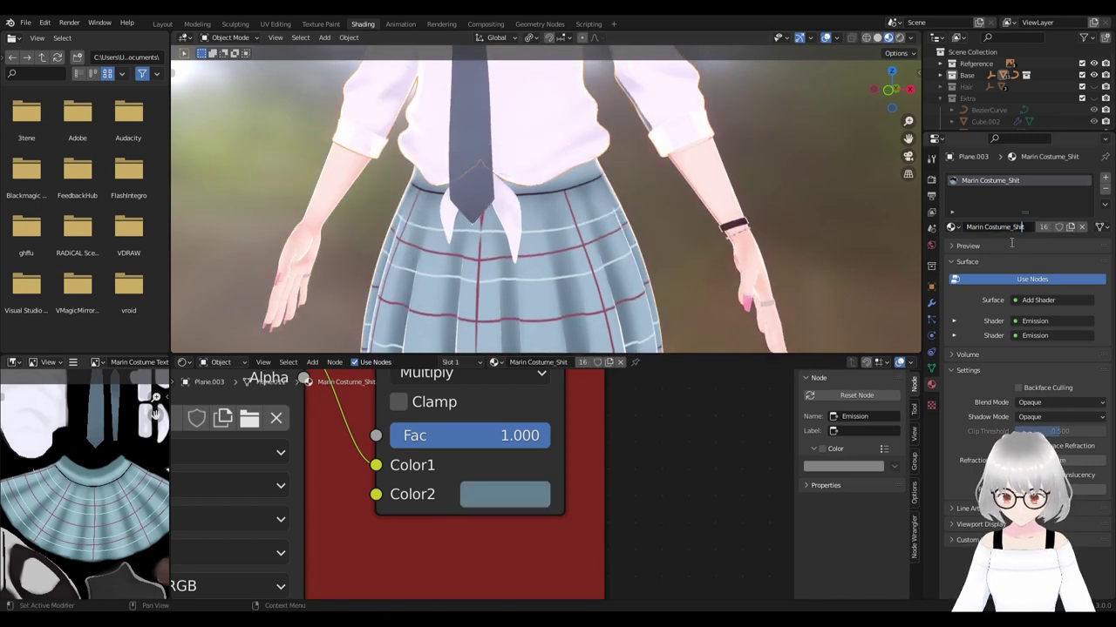
pyautogui.write('r')
pyautogui.press('Return')
# Eyedrop a teal from the skirt texture into the skirt material's Multiply Color2.
pyautogui.scroll(-2, 590, 250)
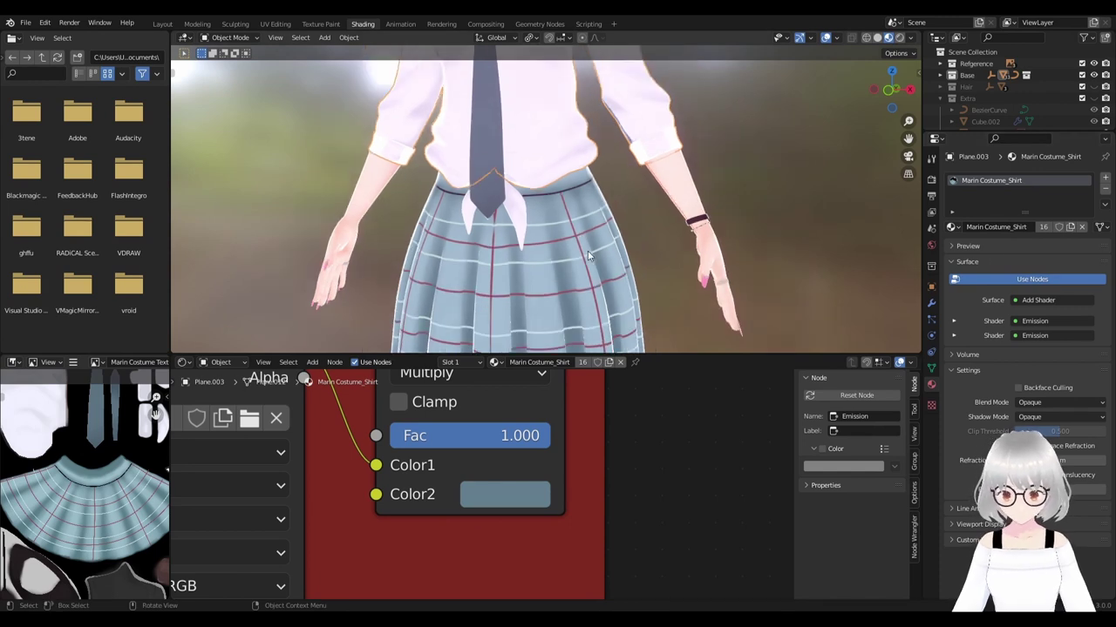
pyautogui.click(592, 254)
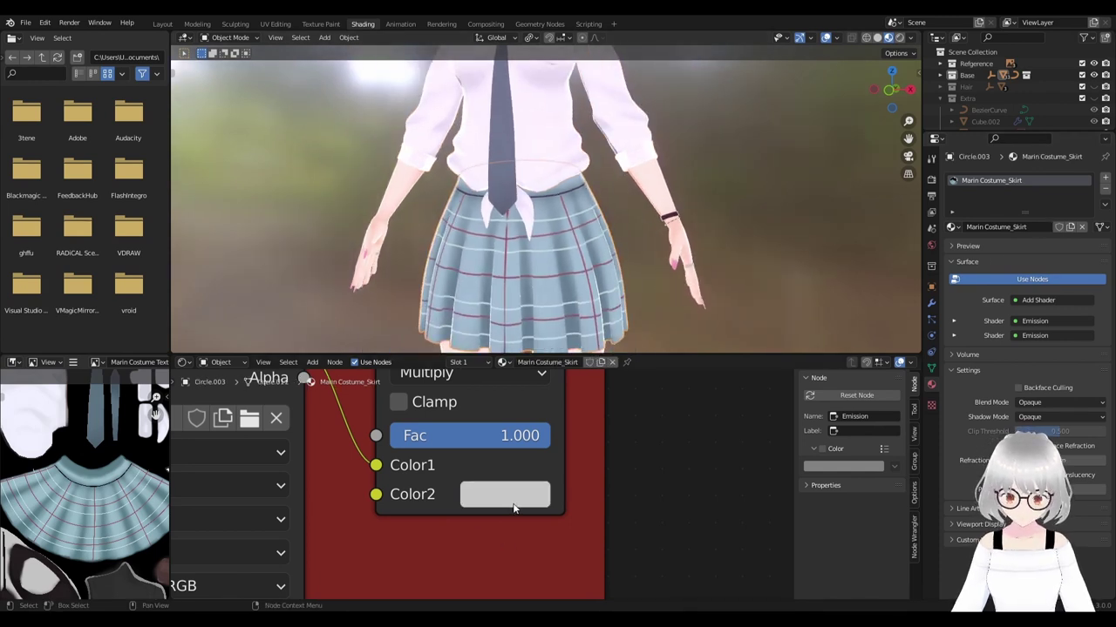
pyautogui.click(514, 501)
pyautogui.click(688, 385)
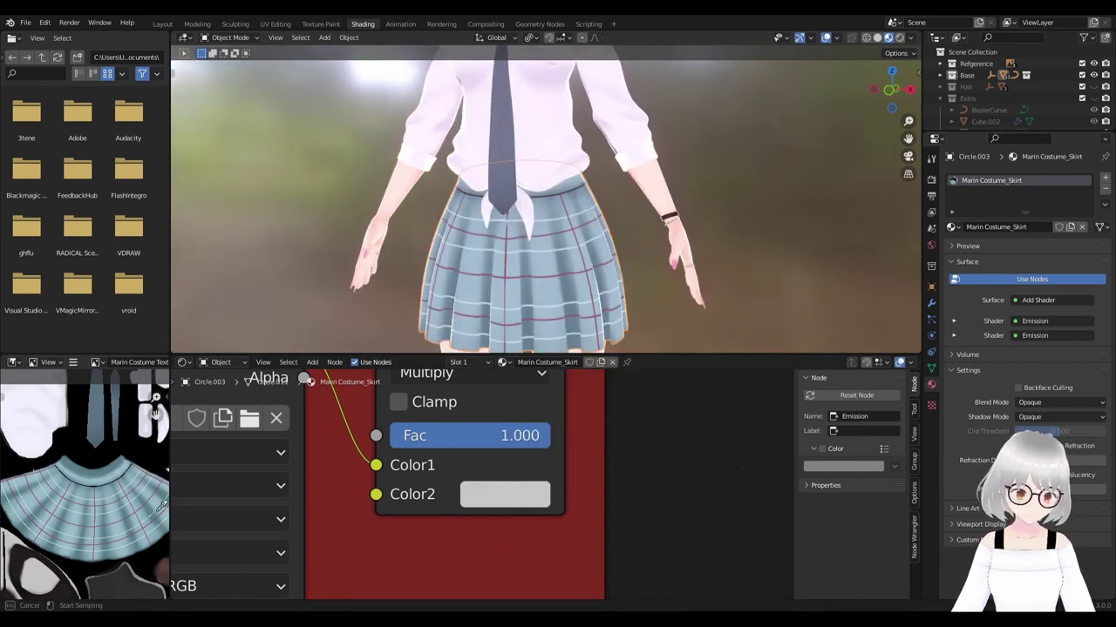
pyautogui.click(523, 279)
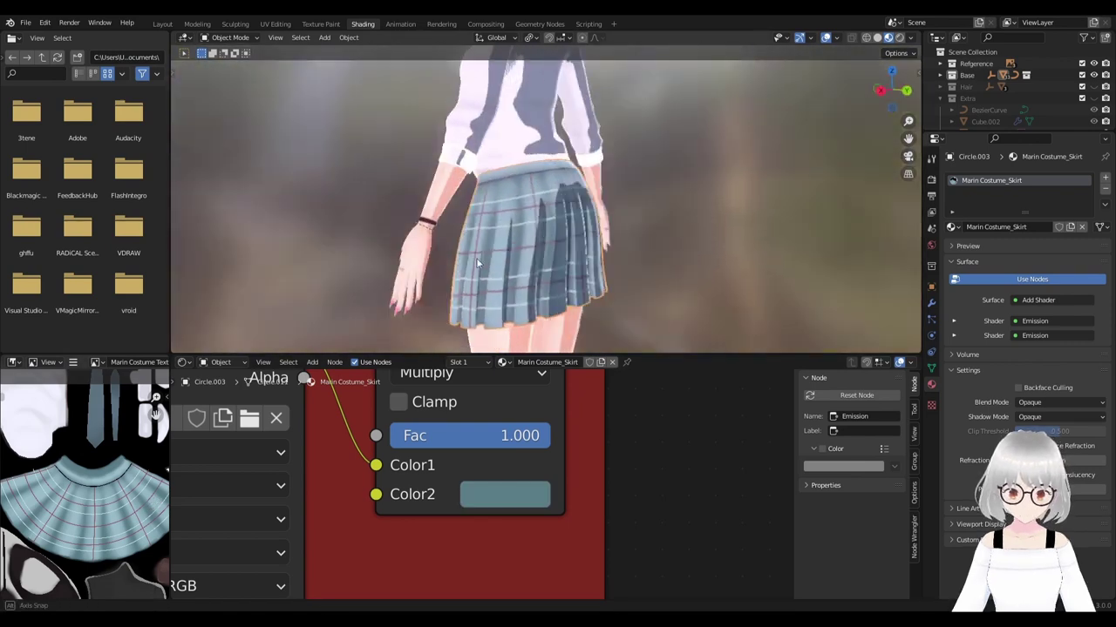
pyautogui.moveTo(523, 279)
pyautogui.mouseDown(button='middle')
pyautogui.moveTo(472, 250)
pyautogui.moveTo(529, 237)
pyautogui.moveTo(506, 264)
pyautogui.moveTo(585, 252)
pyautogui.moveTo(497, 252)
pyautogui.moveTo(701, 267)
pyautogui.moveTo(643, 256)
pyautogui.moveTo(640, 280)
pyautogui.mouseUp(button='middle')
pyautogui.scroll(3, 585, 252)
pyautogui.scroll(-2, 634, 259)
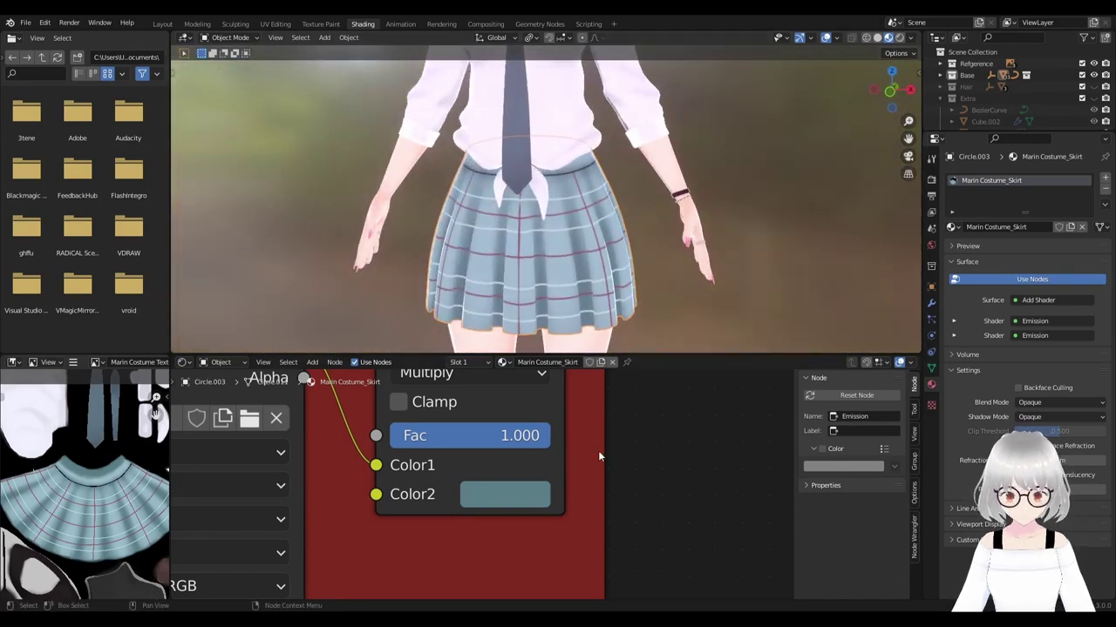
pyautogui.scroll(-2, 614, 274)
pyautogui.scroll(-3, 583, 256)
pyautogui.scroll(-1, 588, 261)
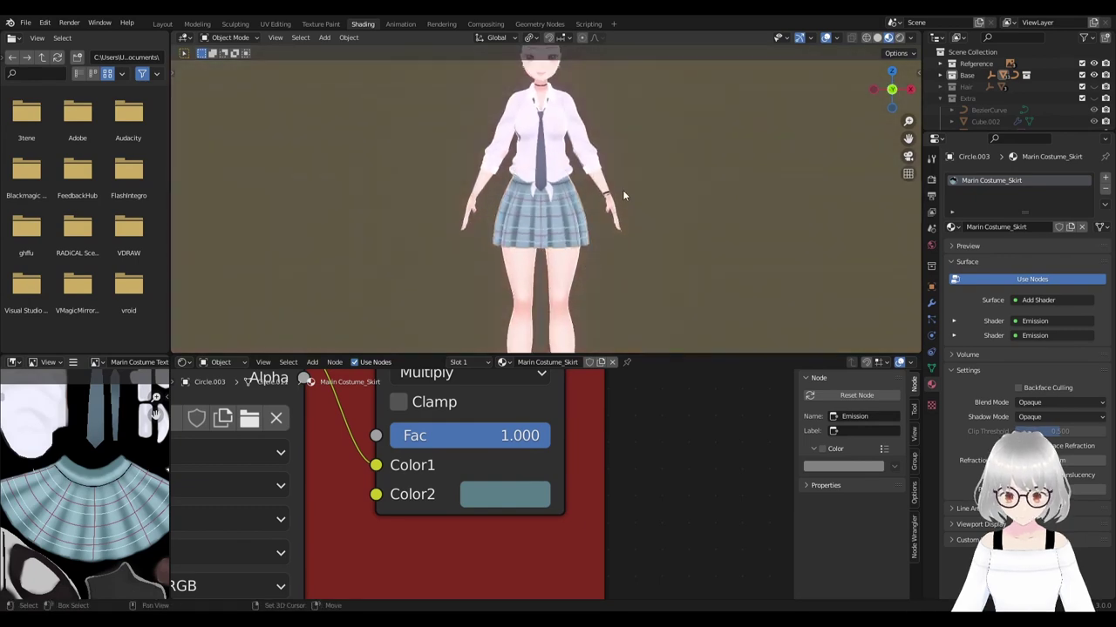
pyautogui.scroll(1, 623, 194)
pyautogui.scroll(3, 623, 194)
pyautogui.scroll(2, 624, 194)
pyautogui.moveTo(623, 193)
pyautogui.mouseDown(button='middle')
pyautogui.moveTo(668, 258)
pyautogui.moveTo(650, 277)
pyautogui.mouseUp(button='middle')
pyautogui.scroll(2, 668, 258)
# Eyedrop white from the shirt texture into the shirt's Multiply Color2 and compare it with the skirt.
pyautogui.click(650, 278)
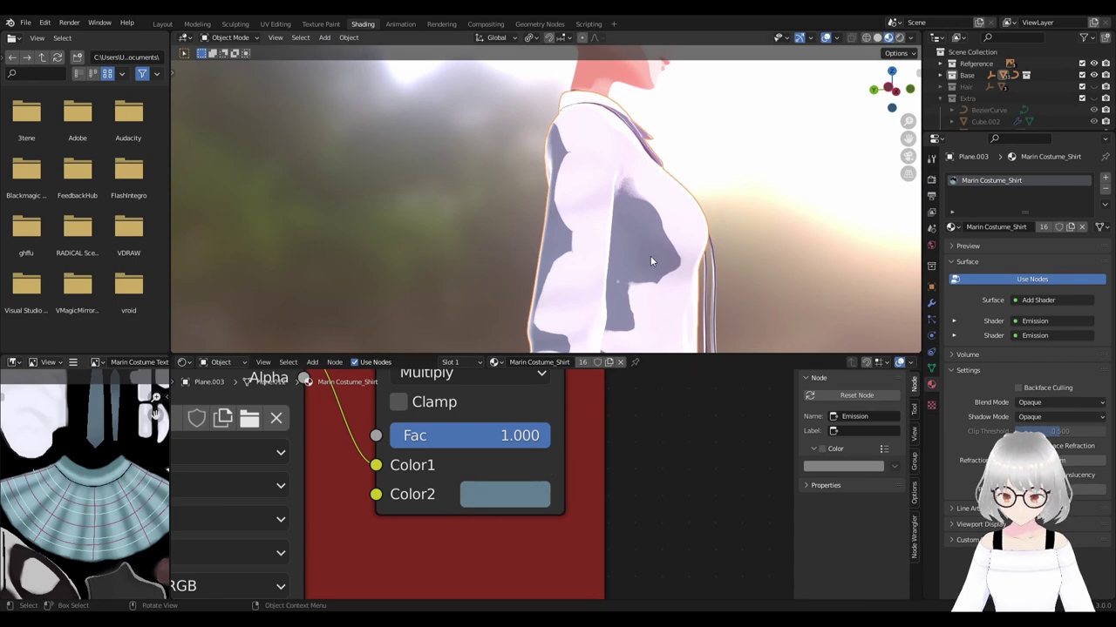
pyautogui.click(524, 494)
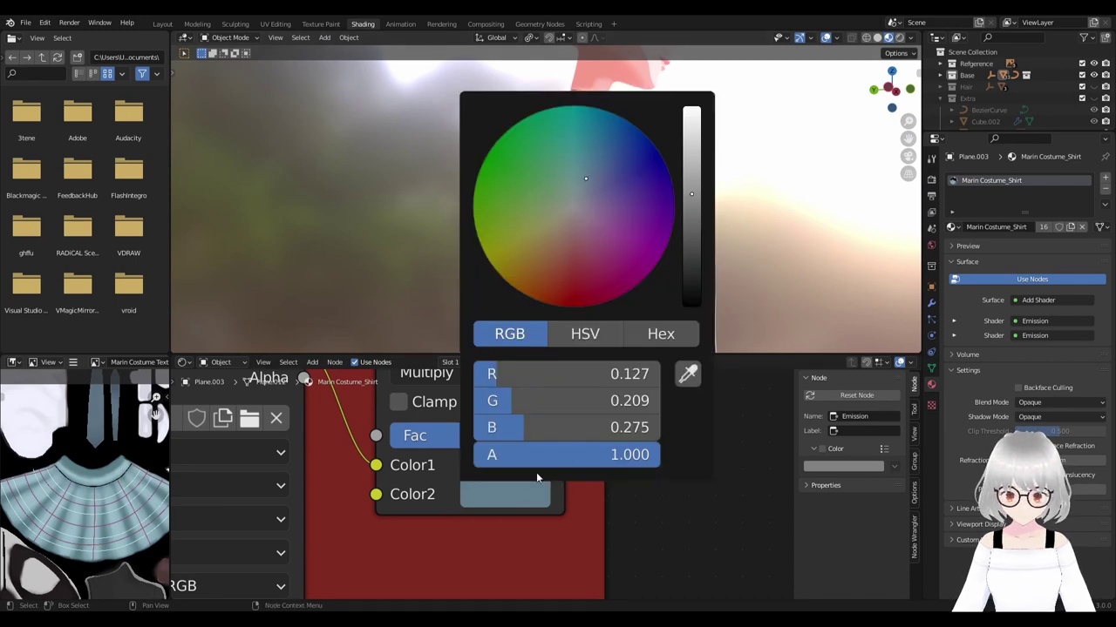
pyautogui.click(687, 375)
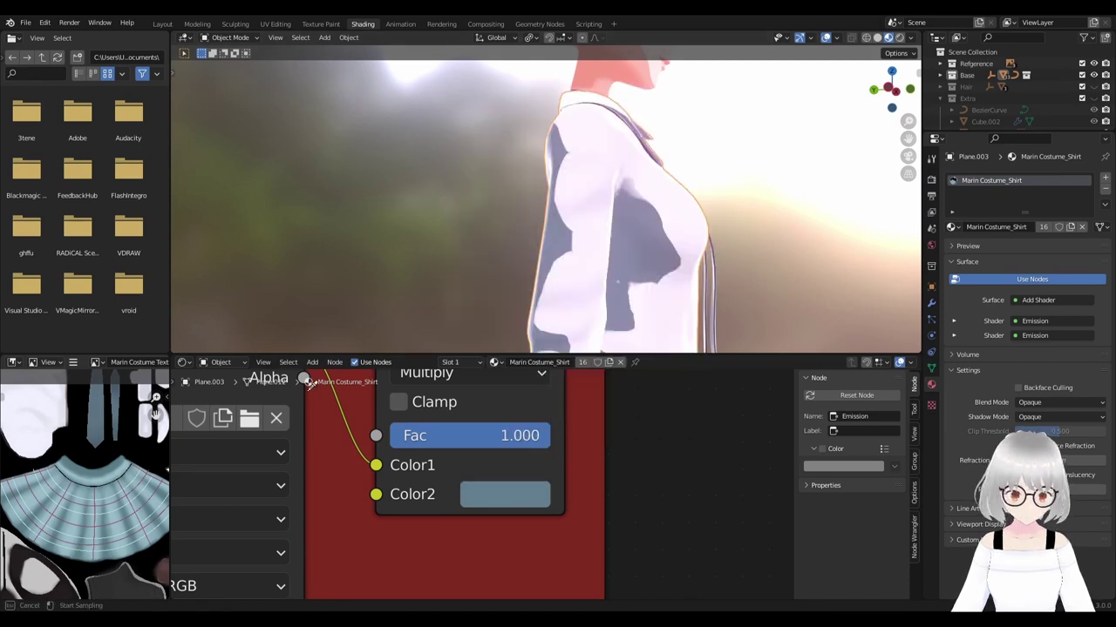
pyautogui.click(44, 410)
pyautogui.moveTo(667, 244)
pyautogui.mouseDown(button='middle')
pyautogui.moveTo(747, 249)
pyautogui.moveTo(684, 285)
pyautogui.moveTo(685, 244)
pyautogui.moveTo(585, 247)
pyautogui.mouseUp(button='middle')
pyautogui.click(532, 227)
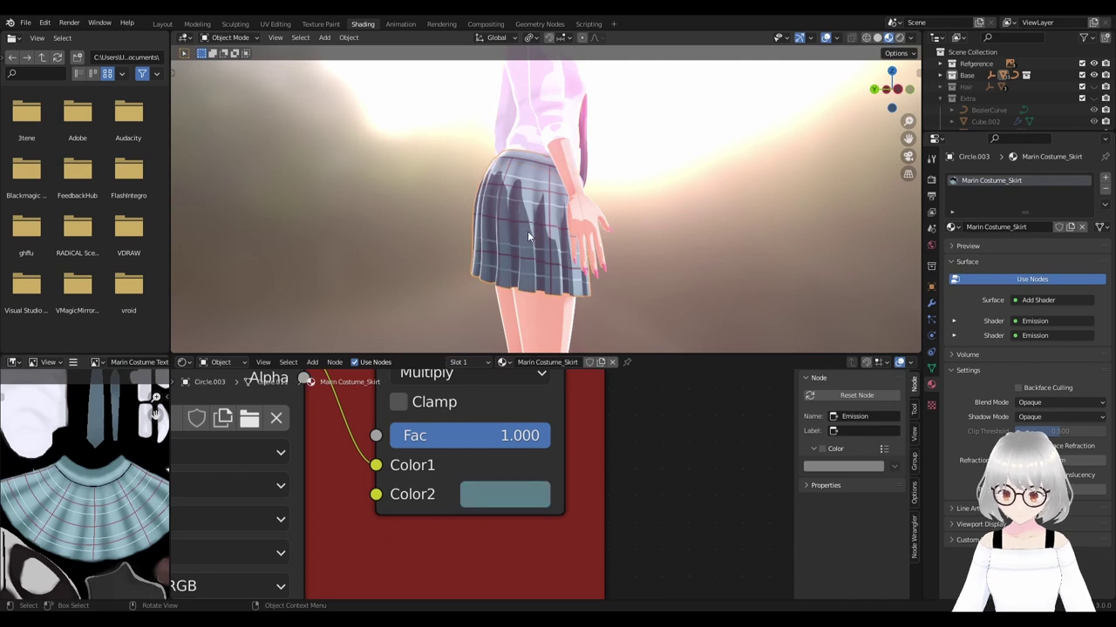
pyautogui.scroll(2, 527, 232)
pyautogui.scroll(2, 527, 232)
pyautogui.moveTo(540, 265); pyautogui.dragTo(556, 249, button='middle')
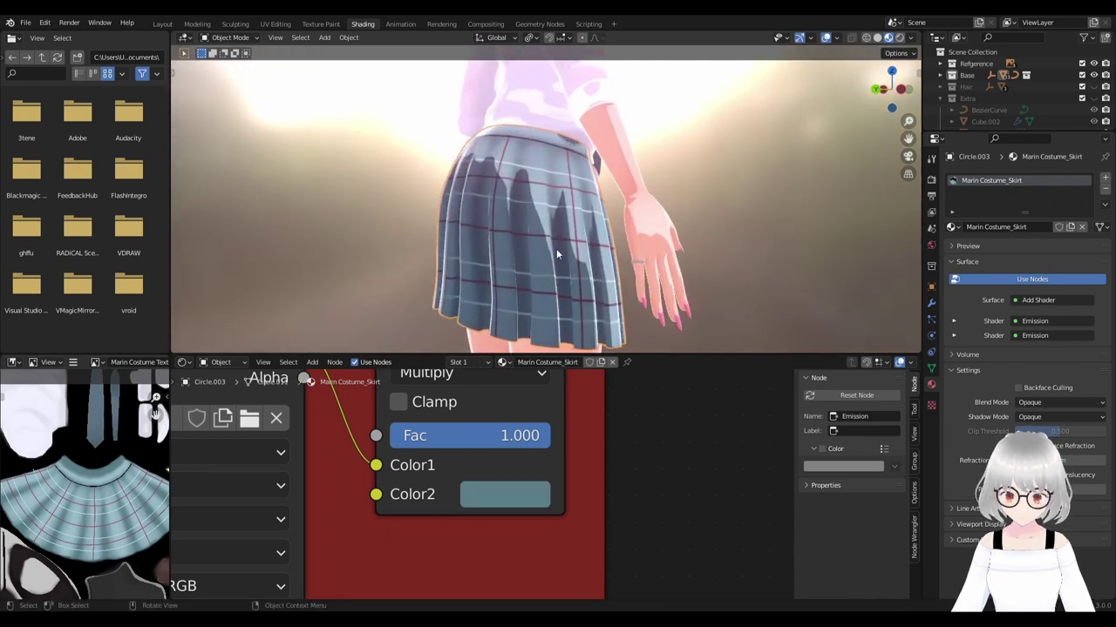
pyautogui.moveTo(547, 311); pyautogui.dragTo(565, 237, button='middle')
pyautogui.scroll(-1, 565, 237)
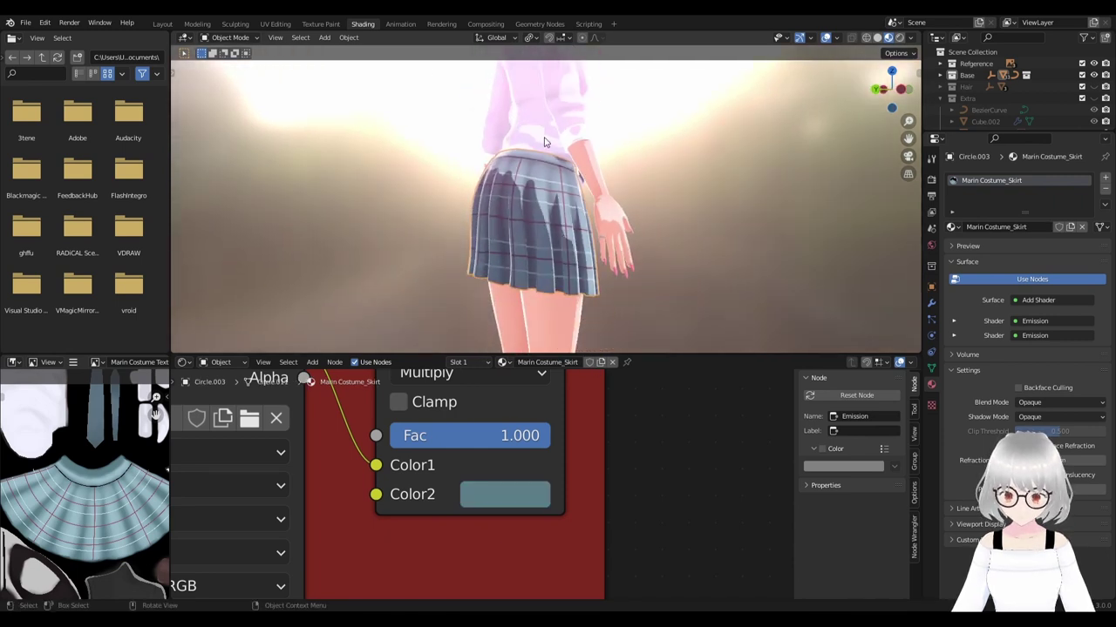
pyautogui.moveTo(554, 178); pyautogui.dragTo(560, 140, button='middle')
# Darken the shirt's Color2 slightly to a pale bluish-grey (0.761, 0.761, 0.847).
pyautogui.click(558, 136)
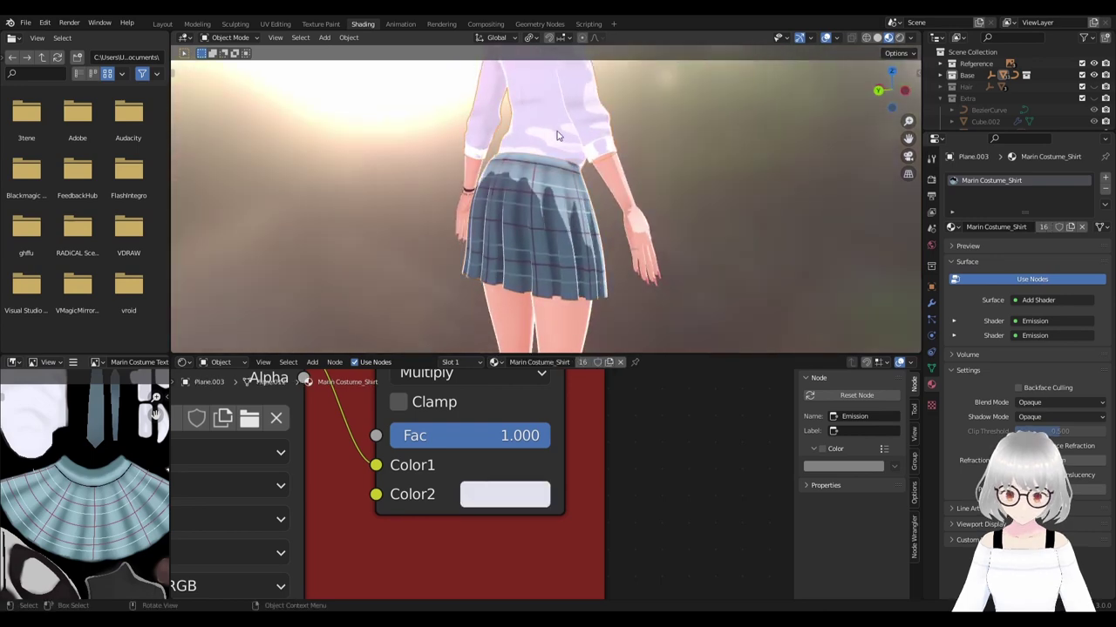
pyautogui.click(508, 492)
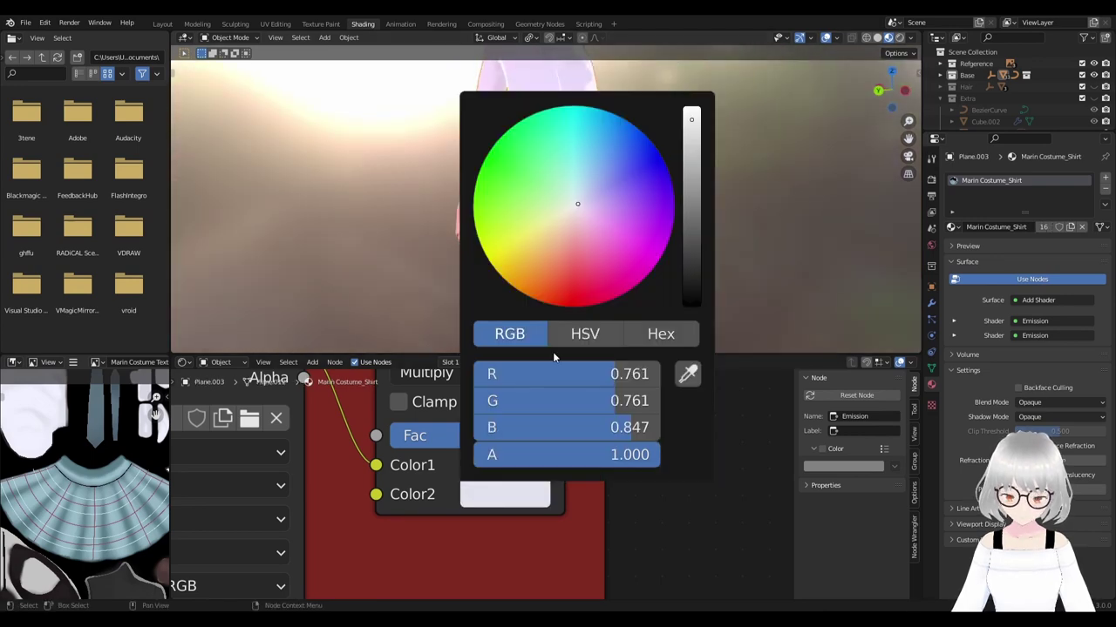
pyautogui.click(693, 129)
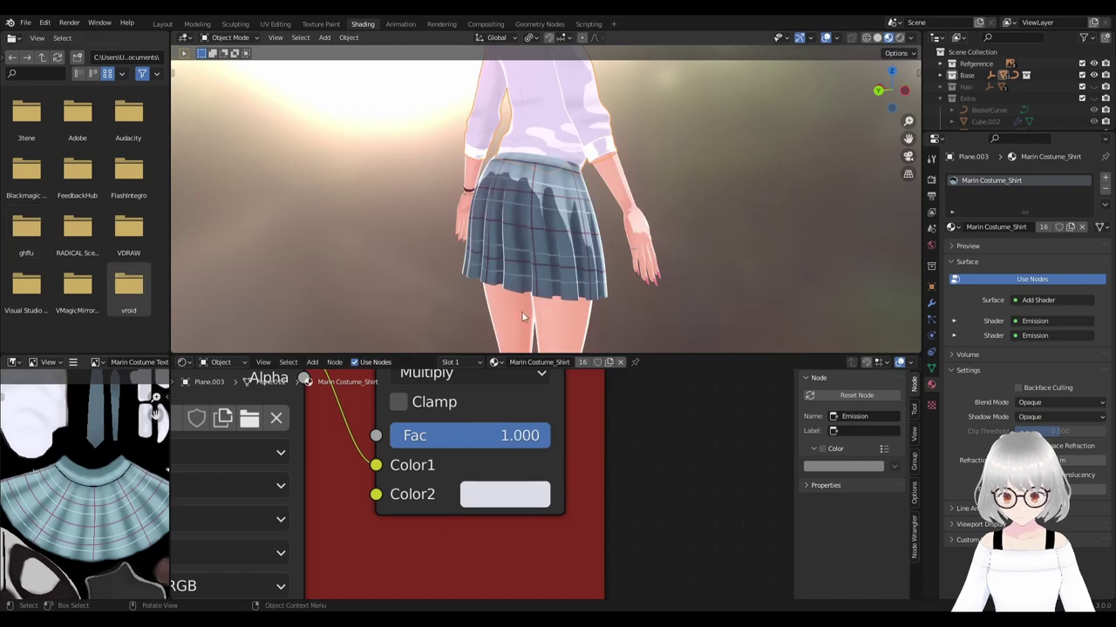
# Brighten the skirt's teal Color2 slightly and check the costume shading from behind.
pyautogui.click(534, 254)
pyautogui.click(526, 502)
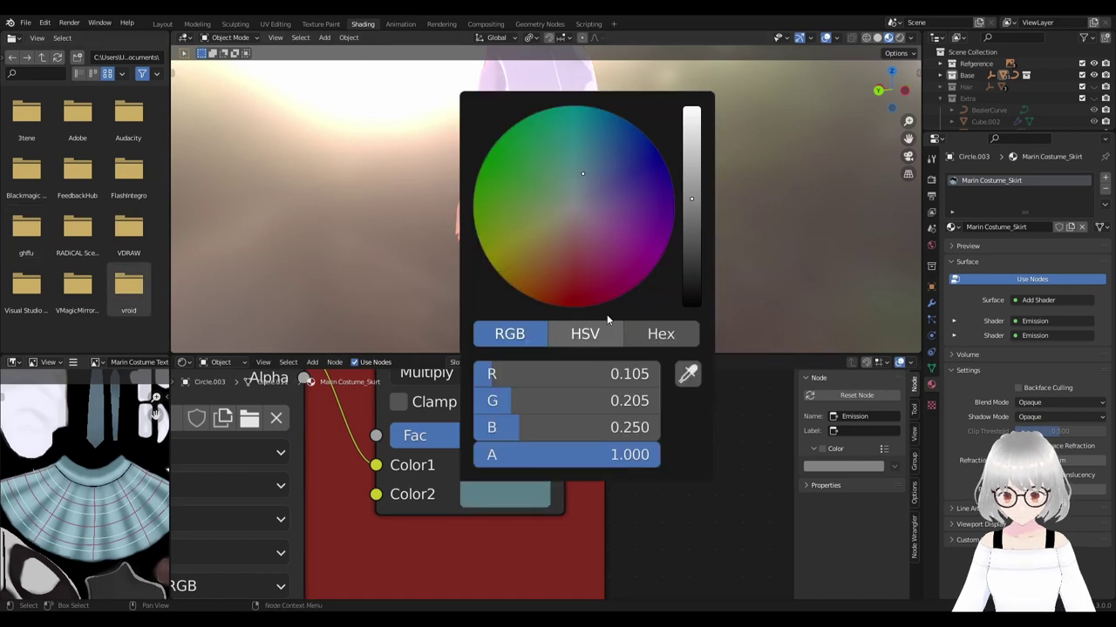
pyautogui.click(691, 182)
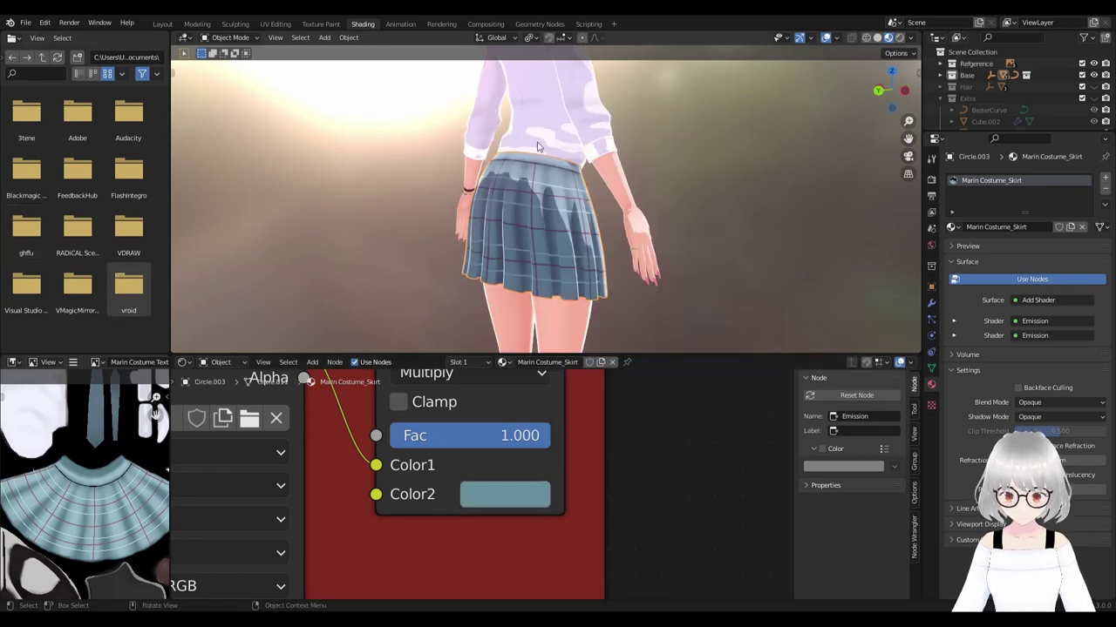
pyautogui.scroll(2, 637, 257)
pyautogui.moveTo(718, 260)
pyautogui.mouseDown(button='middle')
pyautogui.moveTo(620, 260)
pyautogui.moveTo(698, 247)
pyautogui.mouseUp(button='middle')
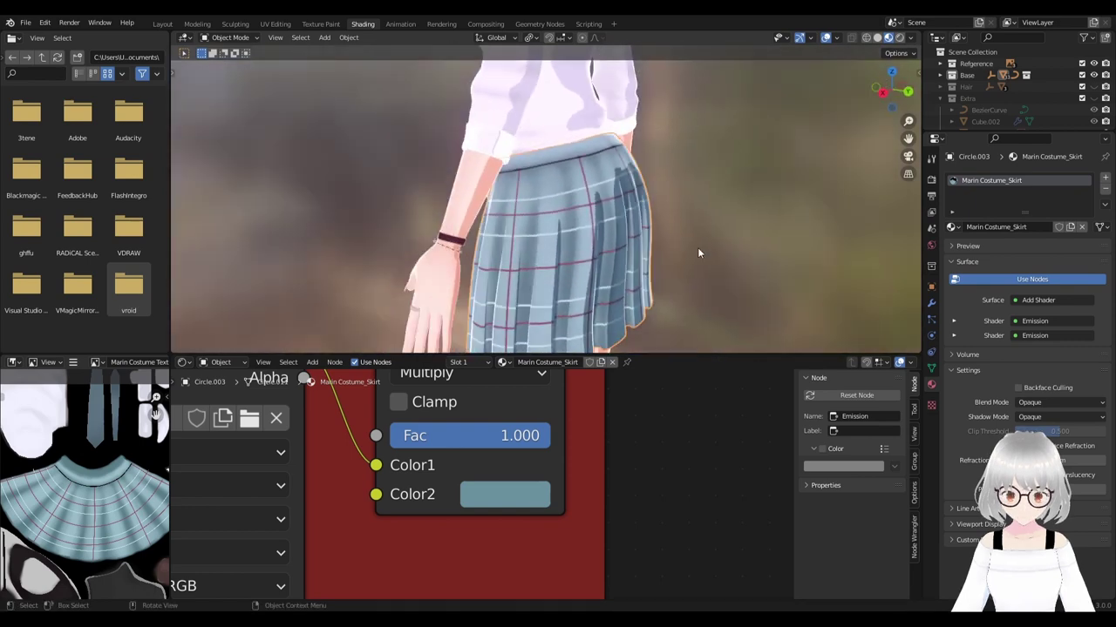
pyautogui.scroll(-2, 573, 202)
pyautogui.moveTo(573, 202)
pyautogui.mouseDown(button='middle')
pyautogui.moveTo(387, 203)
pyautogui.moveTo(606, 232)
pyautogui.mouseUp(button='middle')
pyautogui.scroll(-2, 606, 233)
# Select the shoe and duplicate its costume material as Marin Costume_Shoes.
pyautogui.scroll(-2, 606, 233)
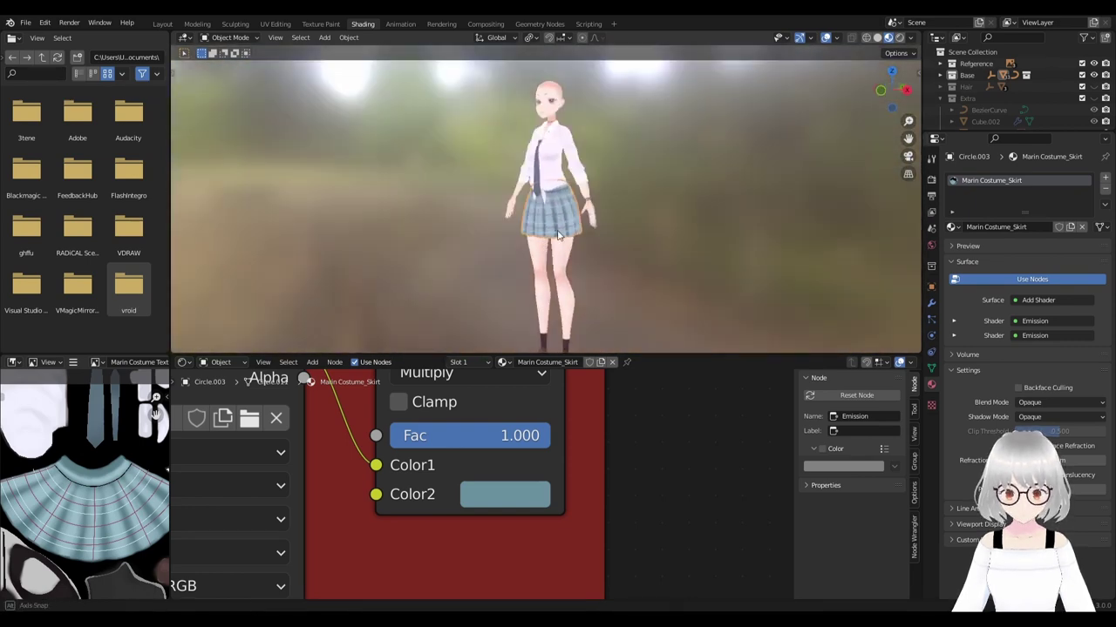
pyautogui.scroll(3, 606, 244)
pyautogui.scroll(-2, 605, 261)
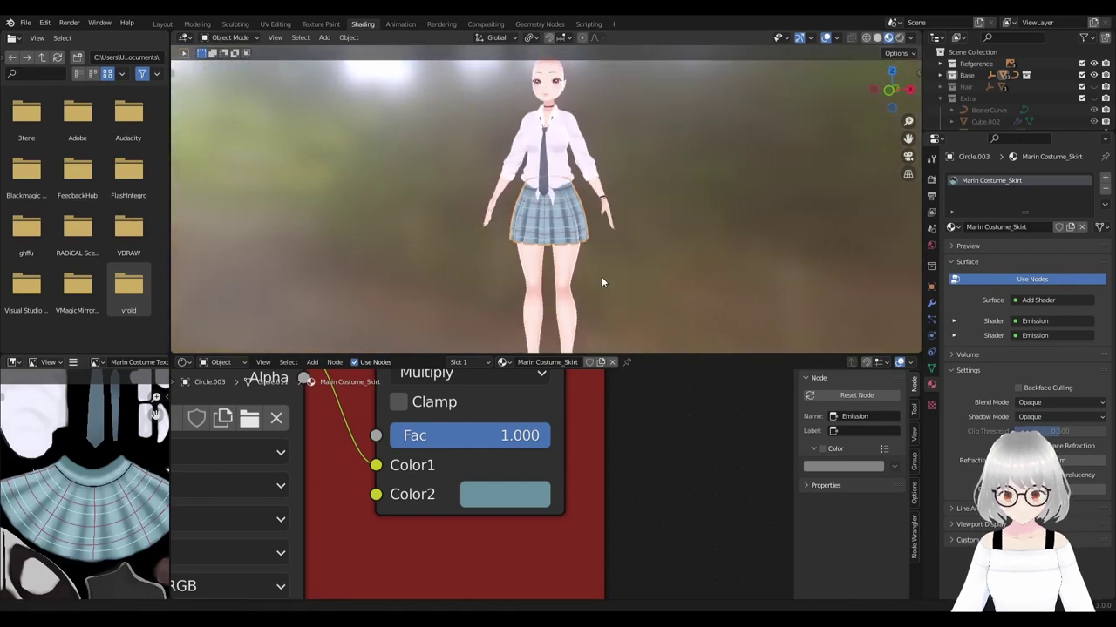
pyautogui.keyDown('shift'); pyautogui.moveTo(601, 282); pyautogui.dragTo(600, 166, button='middle'); pyautogui.keyUp('shift')
pyautogui.scroll(3, 600, 218)
pyautogui.moveTo(598, 271)
pyautogui.mouseDown(button='middle')
pyautogui.moveTo(496, 281)
pyautogui.moveTo(665, 235)
pyautogui.mouseUp(button='middle')
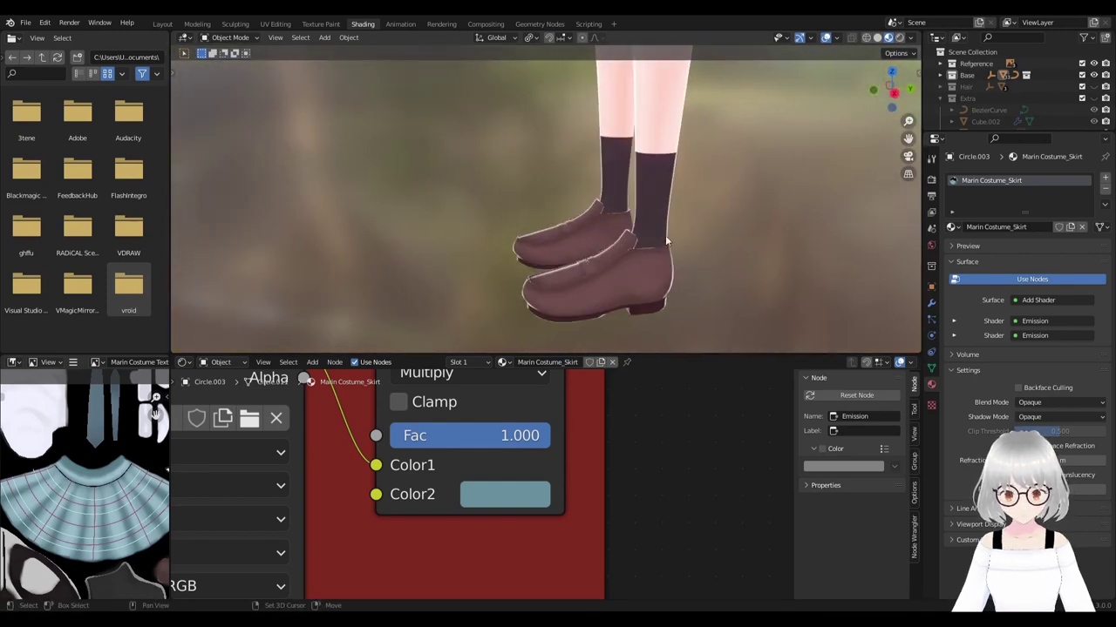
pyautogui.scroll(2, 567, 267)
pyautogui.scroll(2, 591, 255)
pyautogui.moveTo(591, 255); pyautogui.dragTo(623, 241, button='middle')
pyautogui.scroll(2, 623, 242)
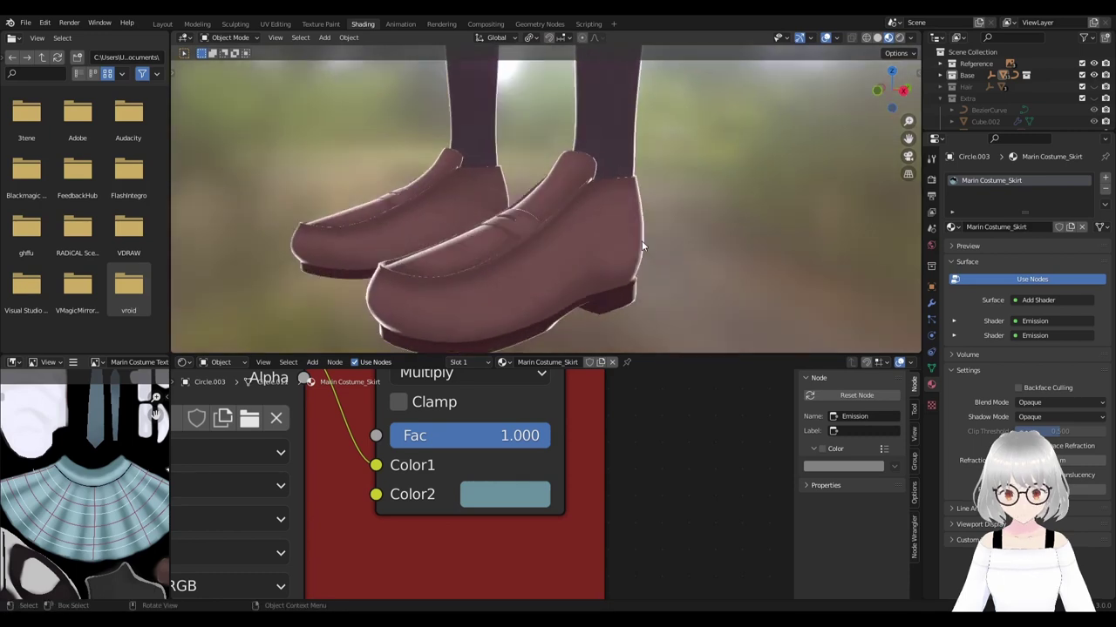
pyautogui.click(636, 245)
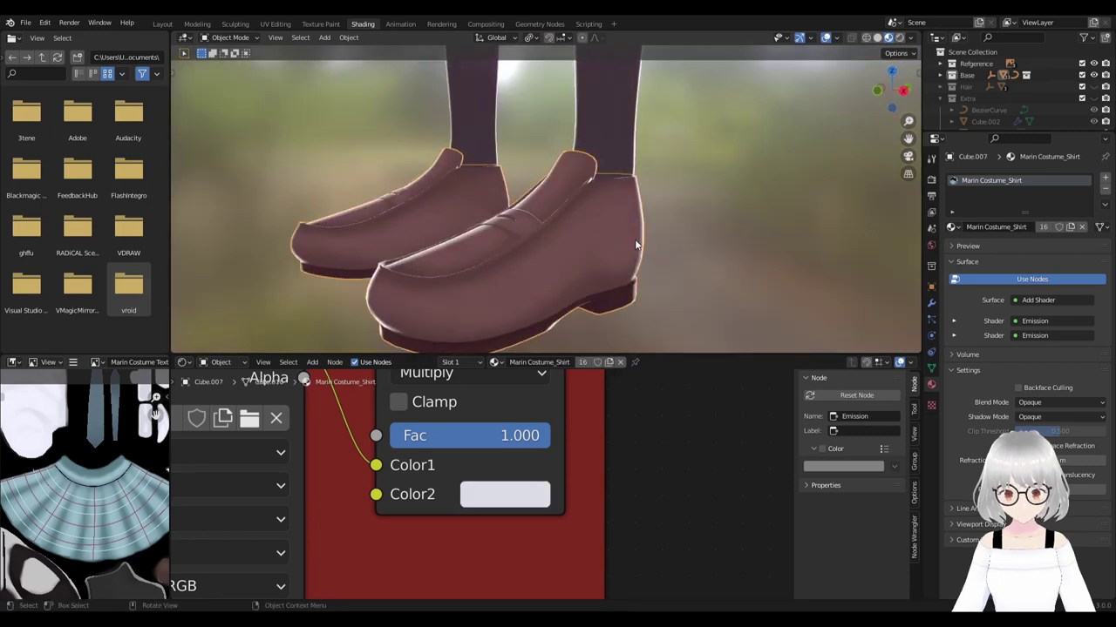
pyautogui.click(1070, 227)
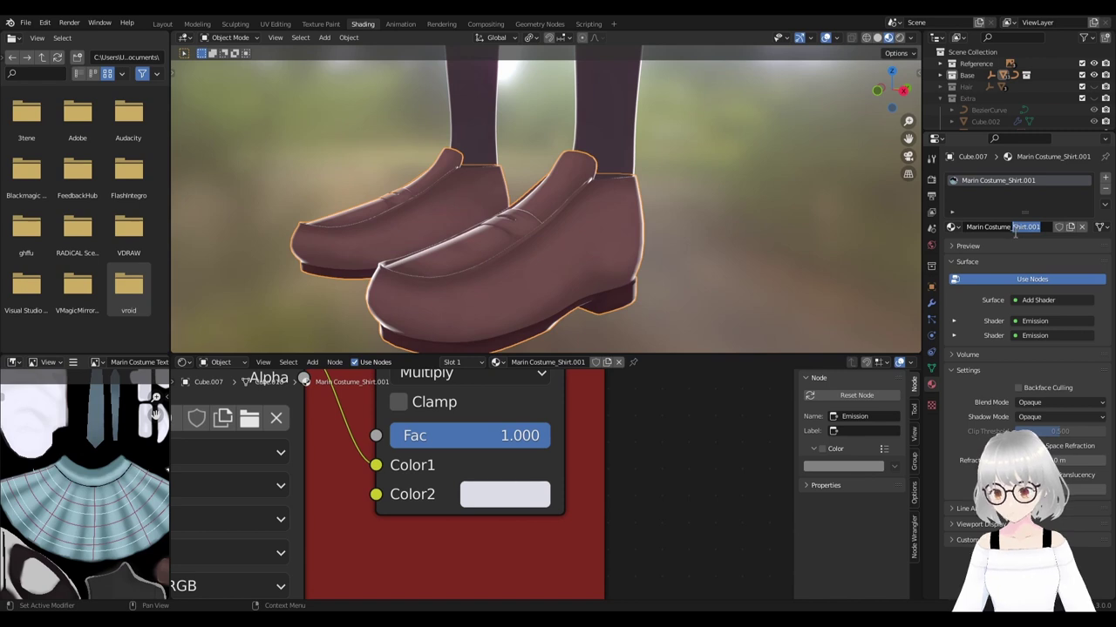
pyautogui.write('Sh')
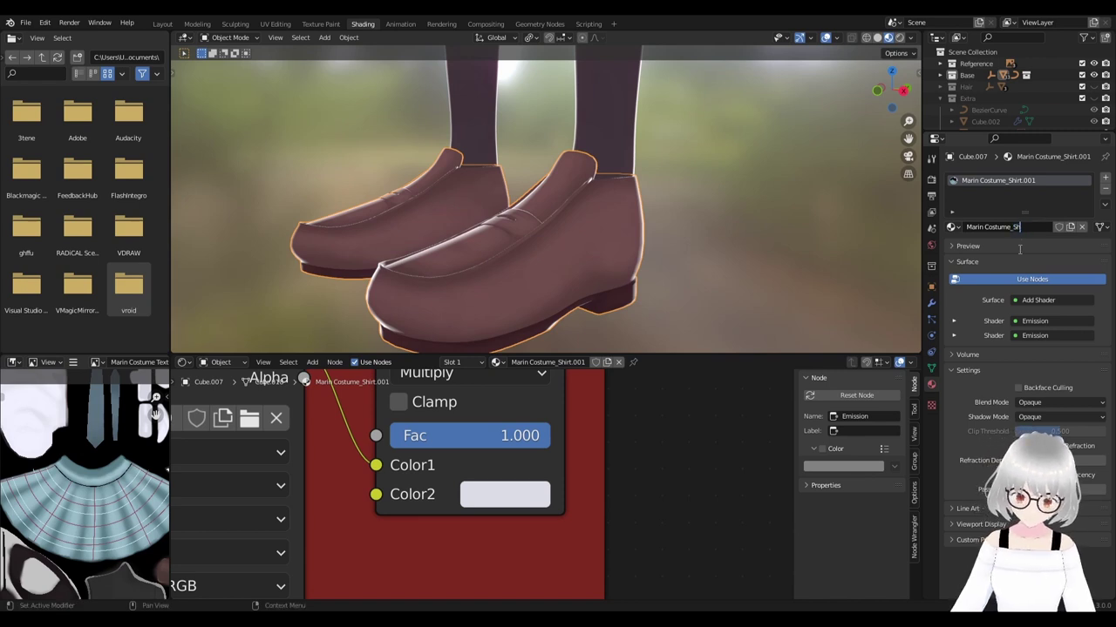
pyautogui.write('oes')
pyautogui.press('Return')
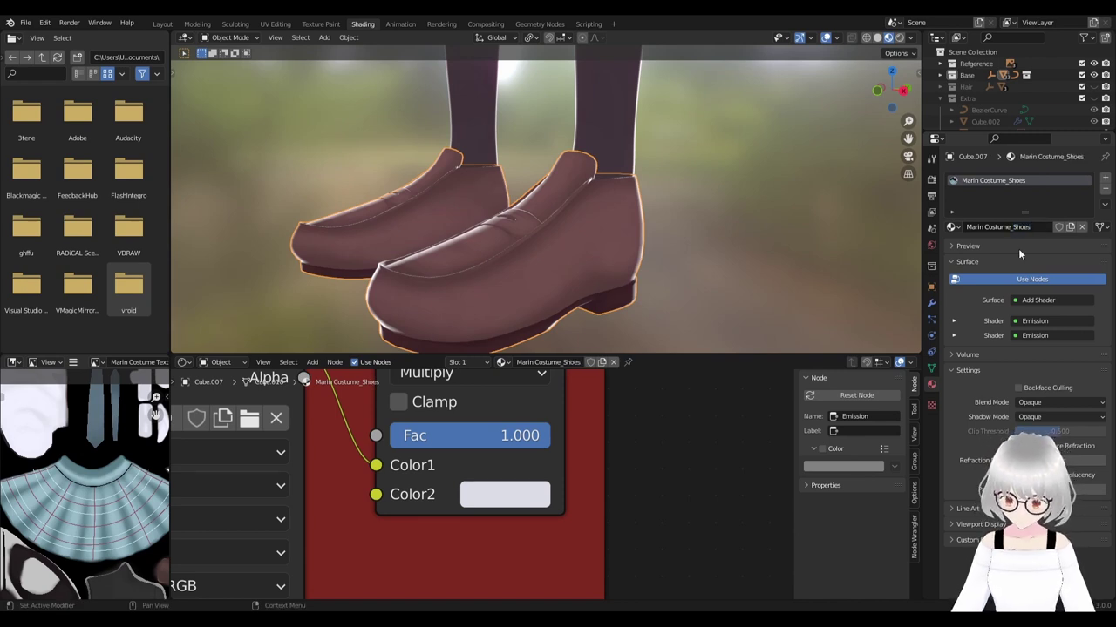
pyautogui.scroll(-2, 605, 247)
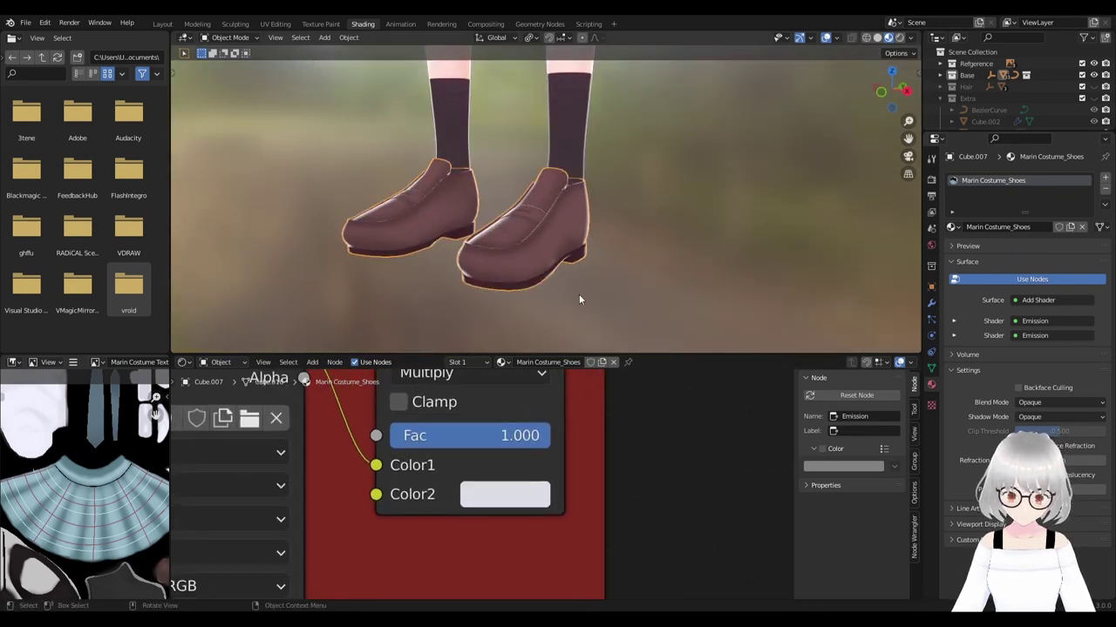
# Eyedrop the shoes' brown into the Marin Costume_Shoes Multiply Color2.
pyautogui.scroll(2, 580, 300)
pyautogui.moveTo(580, 300); pyautogui.dragTo(550, 291, button='middle')
pyautogui.scroll(3, 550, 291)
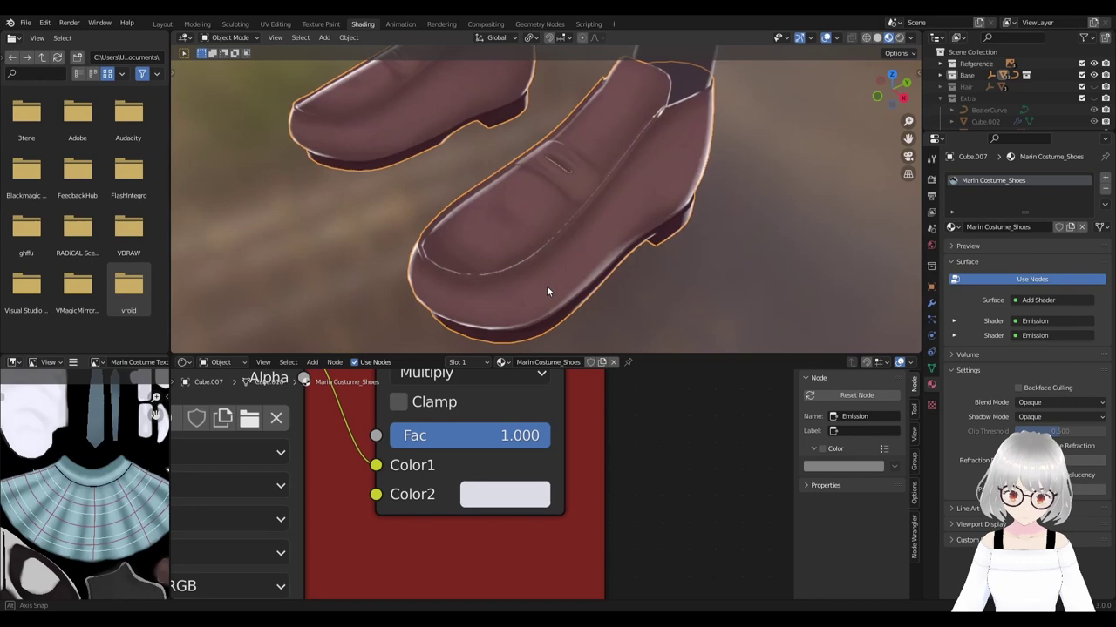
pyautogui.click(515, 493)
pyautogui.click(686, 370)
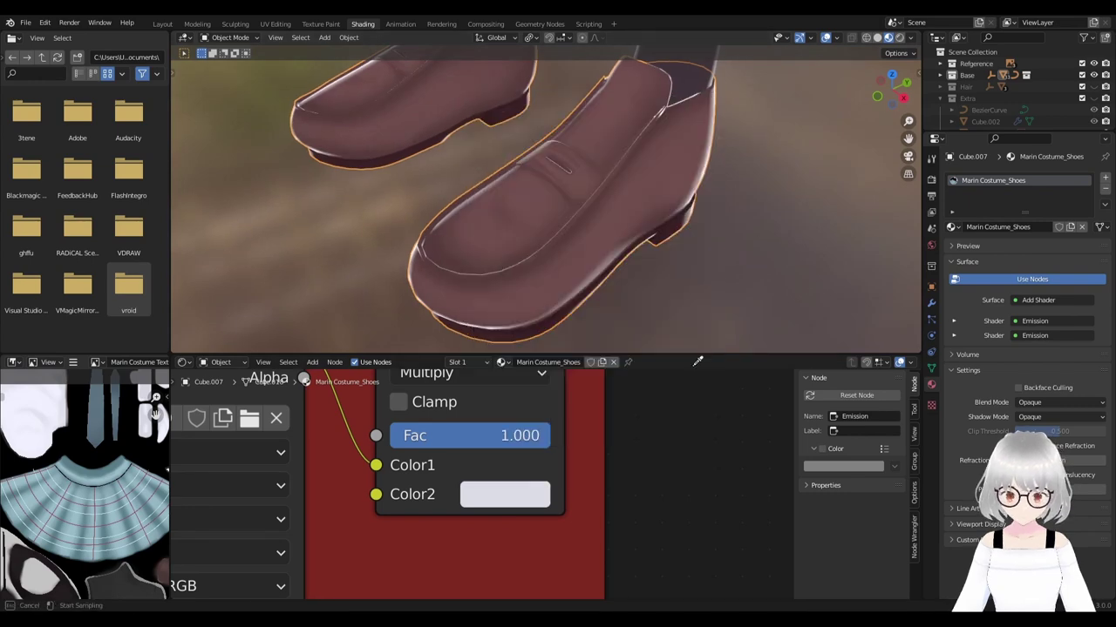
pyautogui.click(454, 259)
pyautogui.scroll(-5, 575, 257)
pyautogui.moveTo(595, 248); pyautogui.dragTo(597, 250, button='middle')
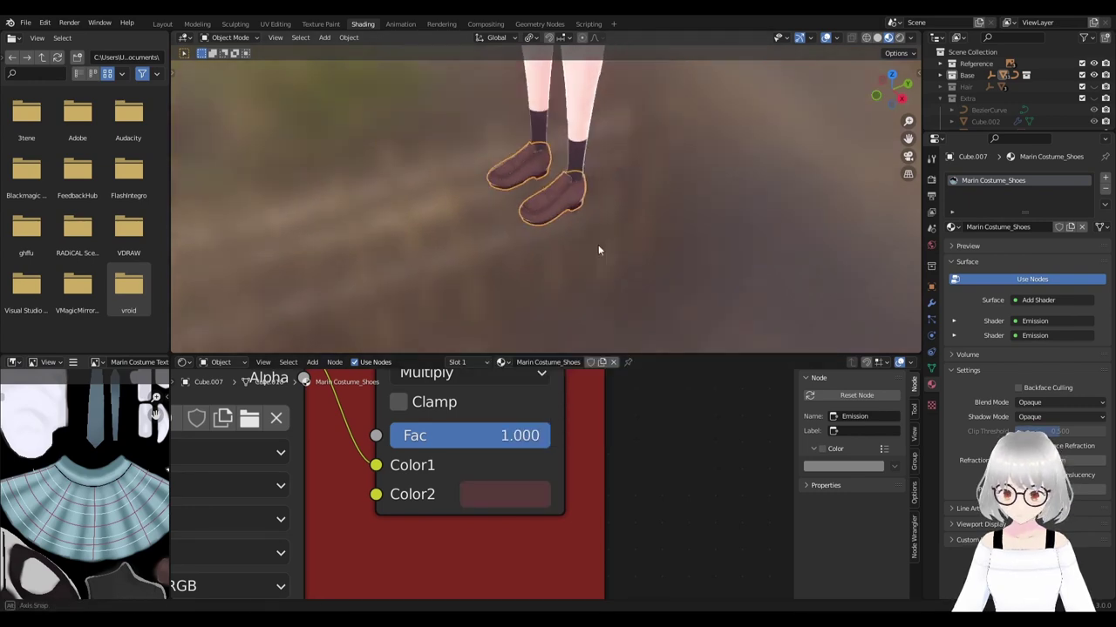
pyautogui.scroll(-3, 598, 250)
pyautogui.scroll(-2, 588, 282)
pyautogui.scroll(-2, 727, 189)
# Orbit and zoom around the legs and shoes to inspect the deeper brown toon shading.
pyautogui.moveTo(727, 189); pyautogui.dragTo(599, 185, button='middle')
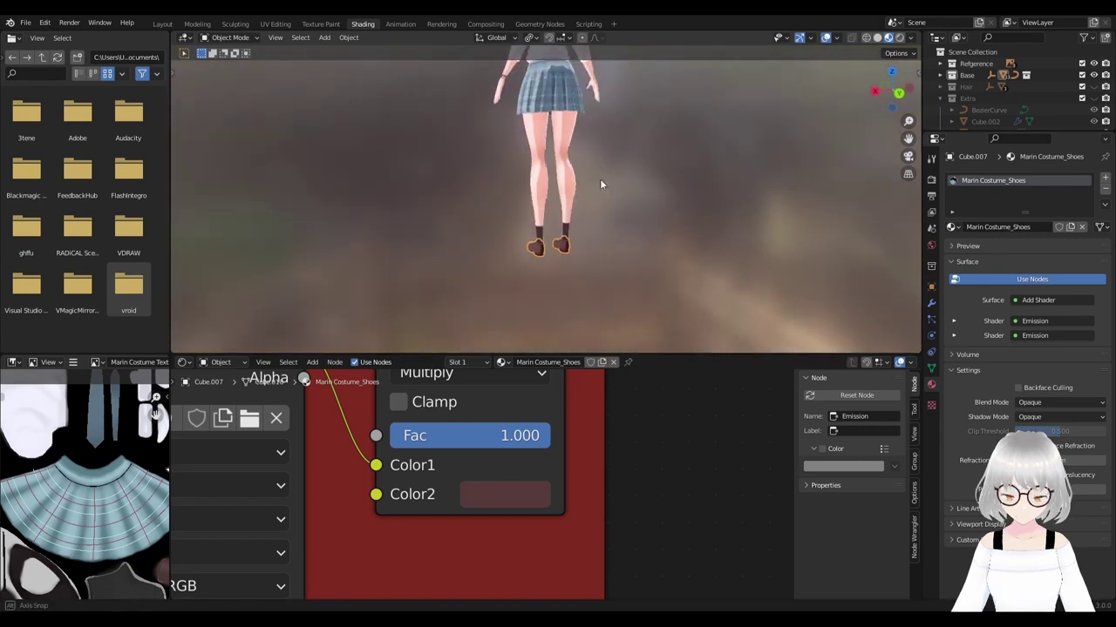
pyautogui.scroll(-3, 605, 256)
pyautogui.moveTo(605, 256); pyautogui.dragTo(634, 254, button='middle')
pyautogui.scroll(3, 580, 249)
pyautogui.scroll(2, 572, 271)
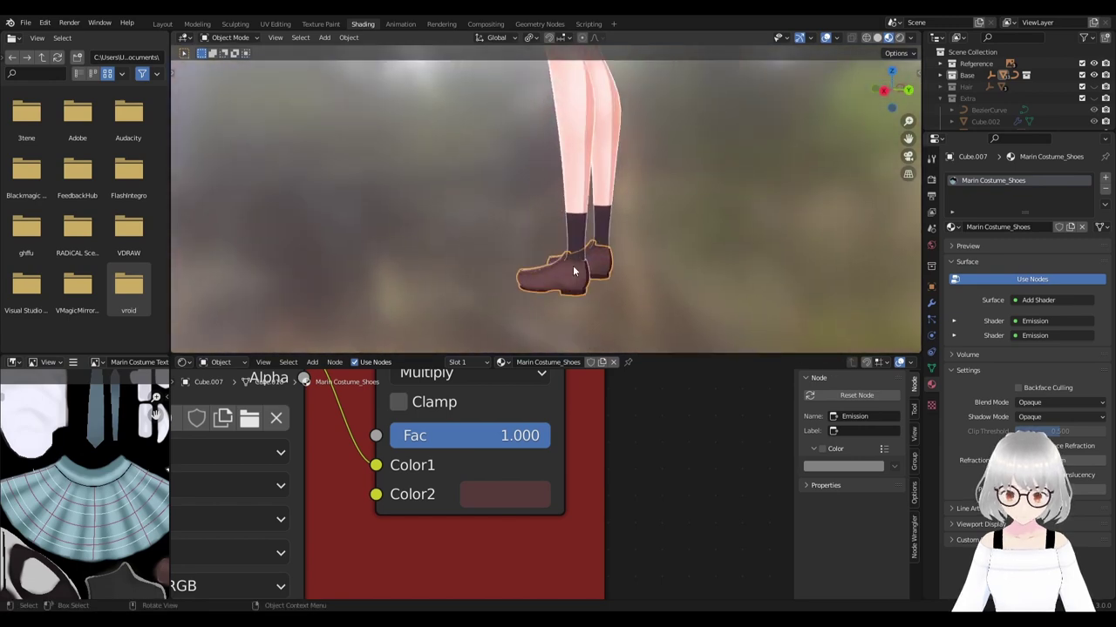
pyautogui.moveTo(573, 271)
pyautogui.mouseDown(button='middle')
pyautogui.moveTo(631, 281)
pyautogui.moveTo(610, 190)
pyautogui.moveTo(612, 237)
pyautogui.moveTo(466, 230)
pyautogui.moveTo(633, 229)
pyautogui.moveTo(491, 235)
pyautogui.moveTo(633, 246)
pyautogui.moveTo(608, 247)
pyautogui.mouseUp(button='middle')
pyautogui.scroll(2, 631, 281)
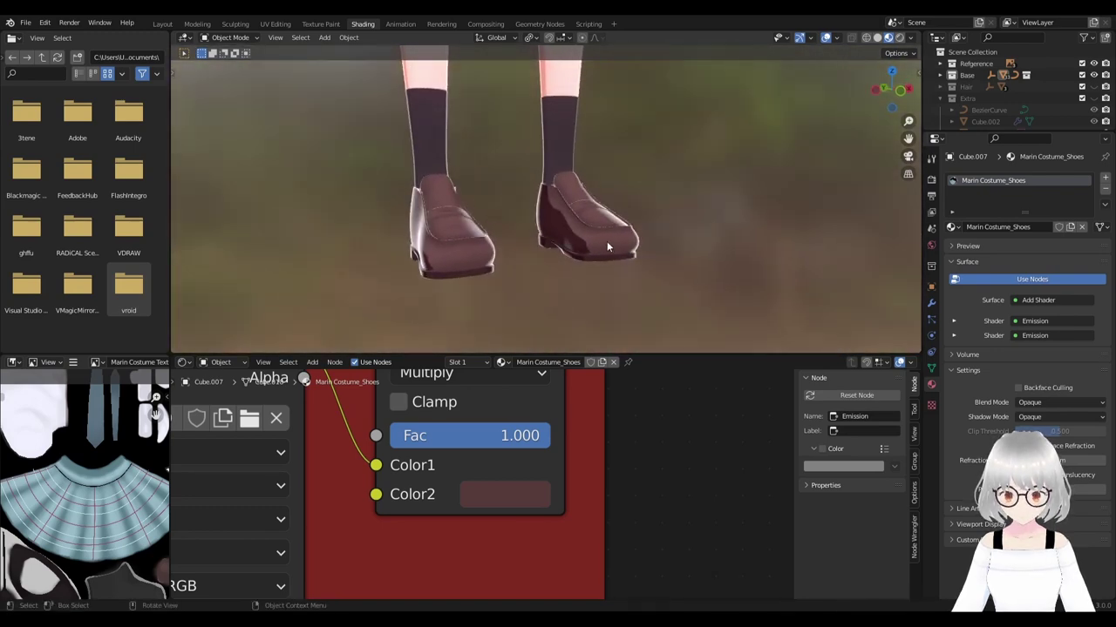
pyautogui.scroll(-2, 608, 246)
pyautogui.scroll(-2, 636, 196)
pyautogui.moveTo(639, 296)
pyautogui.mouseDown(button='middle')
pyautogui.moveTo(595, 252)
pyautogui.moveTo(571, 269)
pyautogui.moveTo(580, 233)
pyautogui.moveTo(582, 257)
pyautogui.mouseUp(button='middle')
pyautogui.scroll(2, 571, 268)
# Select the sock-and-shoe piece still using the shirt material.
pyautogui.click(571, 264)
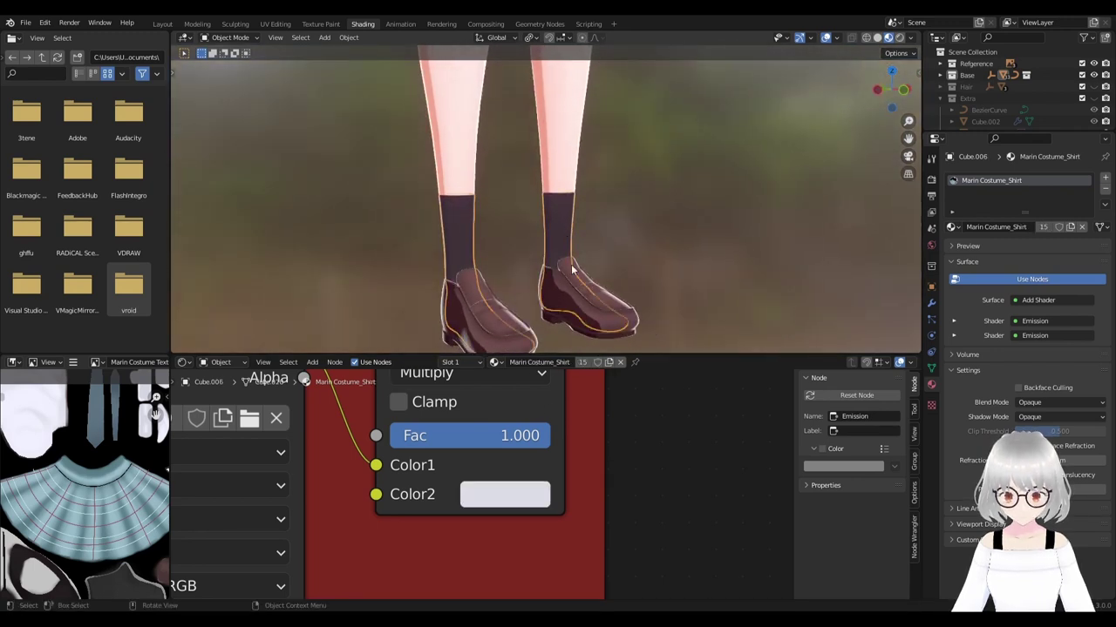
pyautogui.scroll(-2, 580, 443)
pyautogui.moveTo(616, 279); pyautogui.dragTo(639, 278, button='middle')
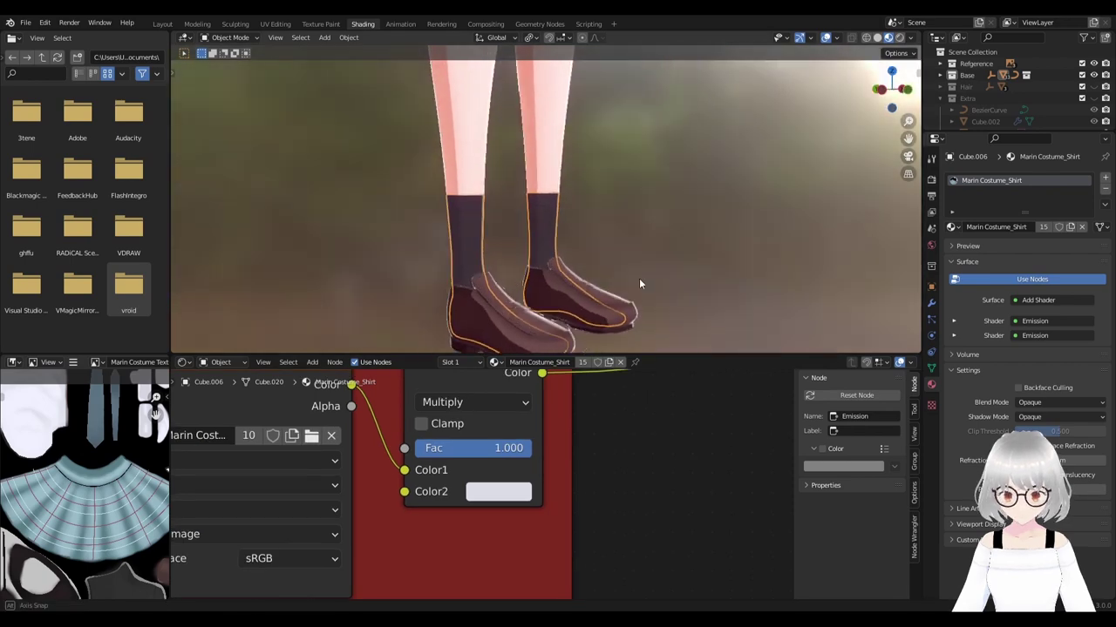
pyautogui.scroll(-2, 639, 278)
pyautogui.scroll(-2, 610, 192)
pyautogui.scroll(2, 616, 251)
pyautogui.scroll(1, 616, 256)
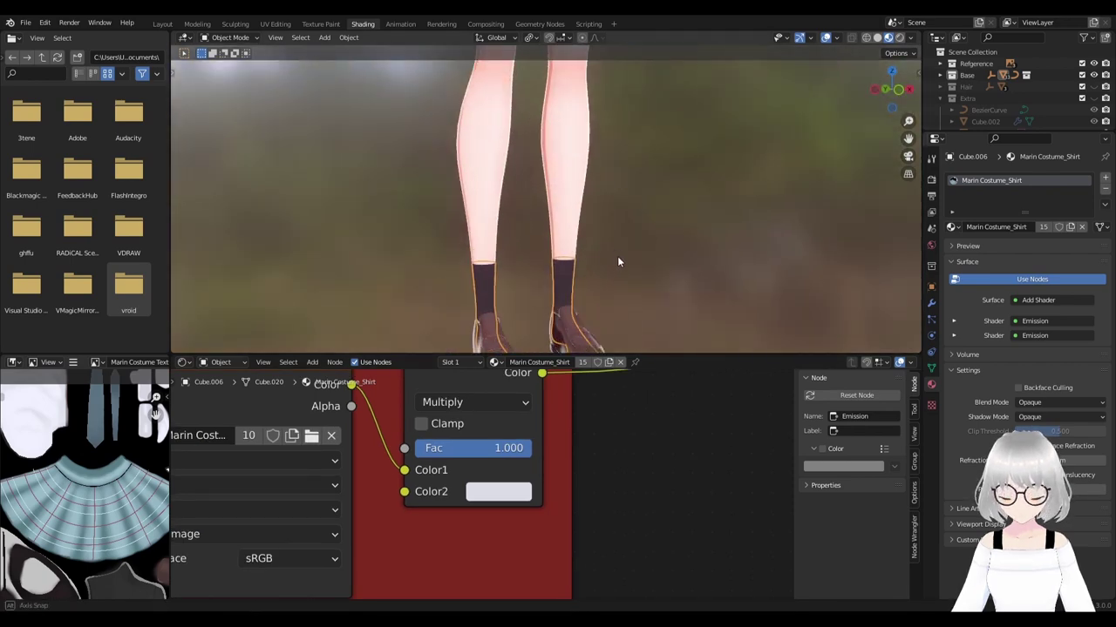
pyautogui.scroll(2, 678, 260)
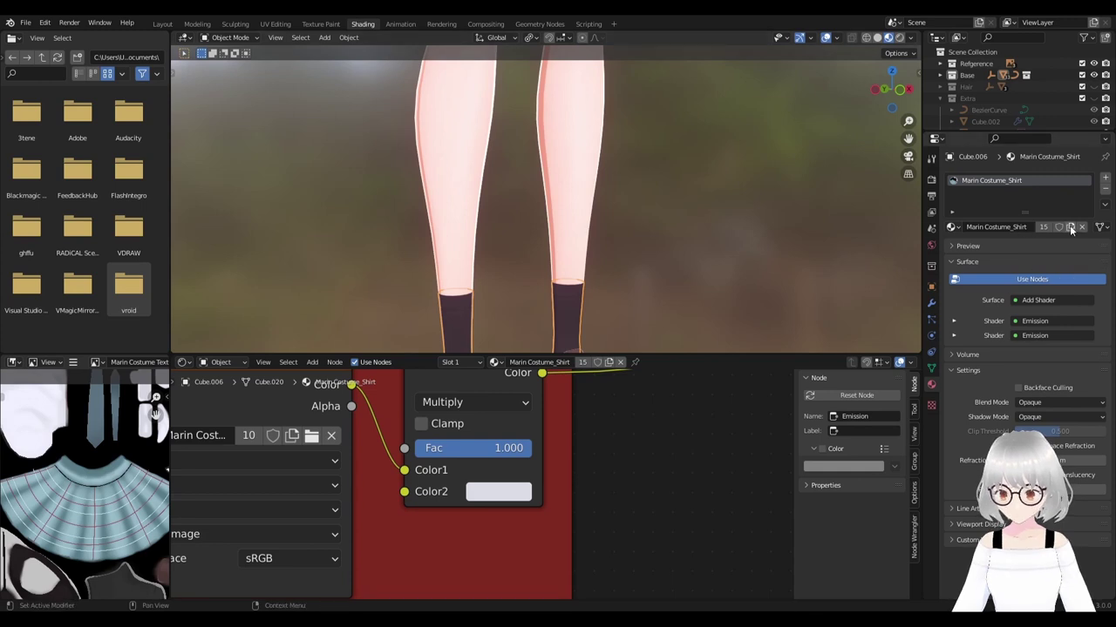
# Duplicate the shirt material and rename the copy Marin Costume_Undies.
pyautogui.click(1071, 227)
pyautogui.doubleClick(1042, 226)
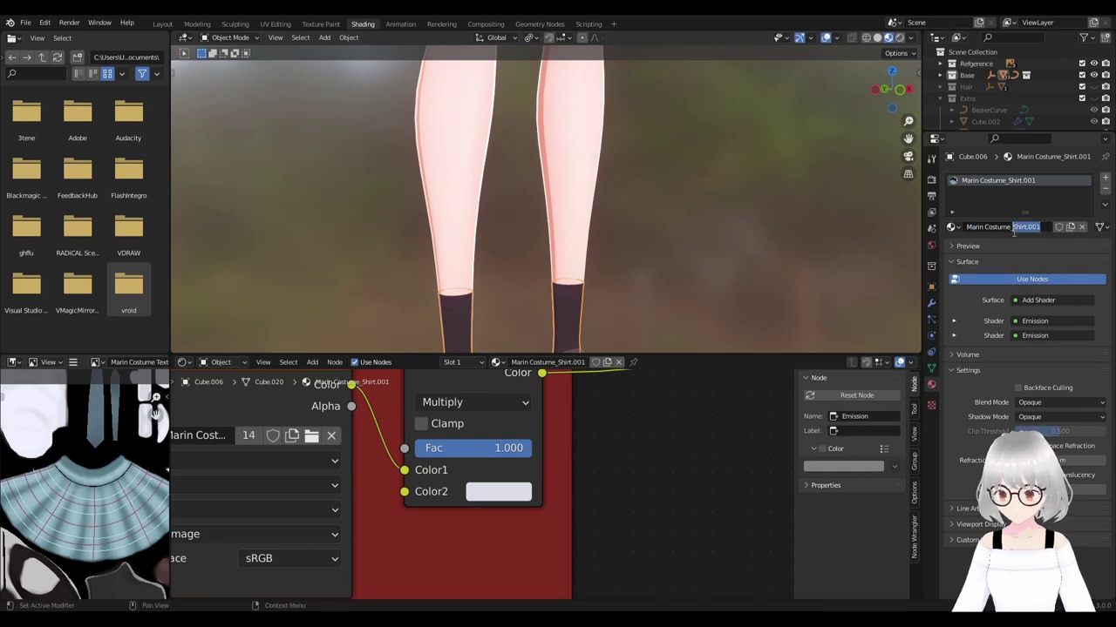
pyautogui.write('Und')
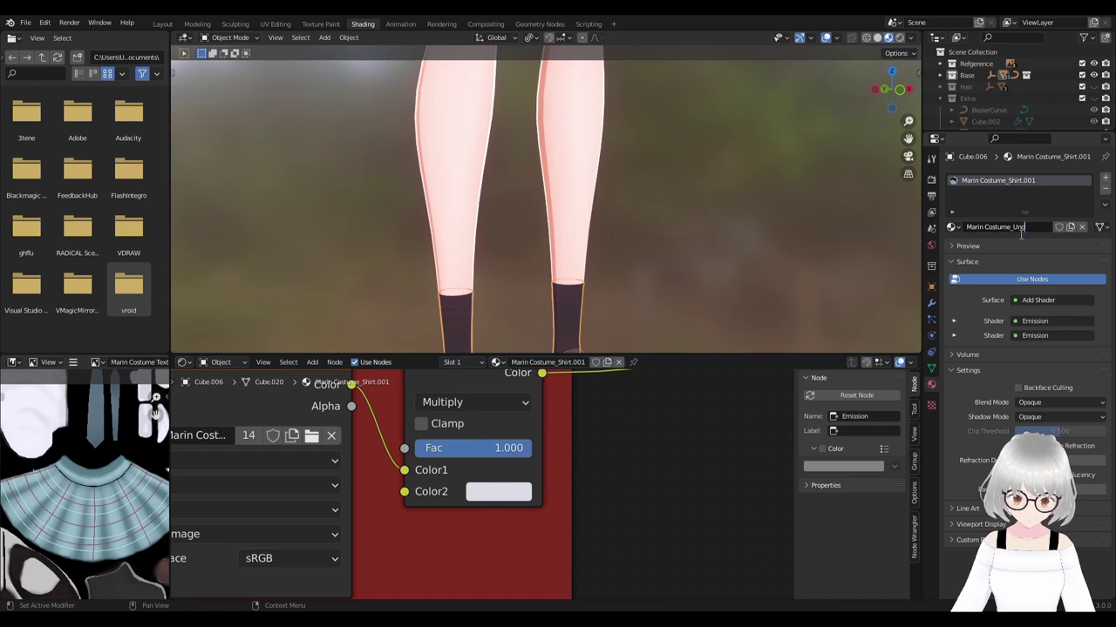
pyautogui.write('ies')
pyautogui.press('Return')
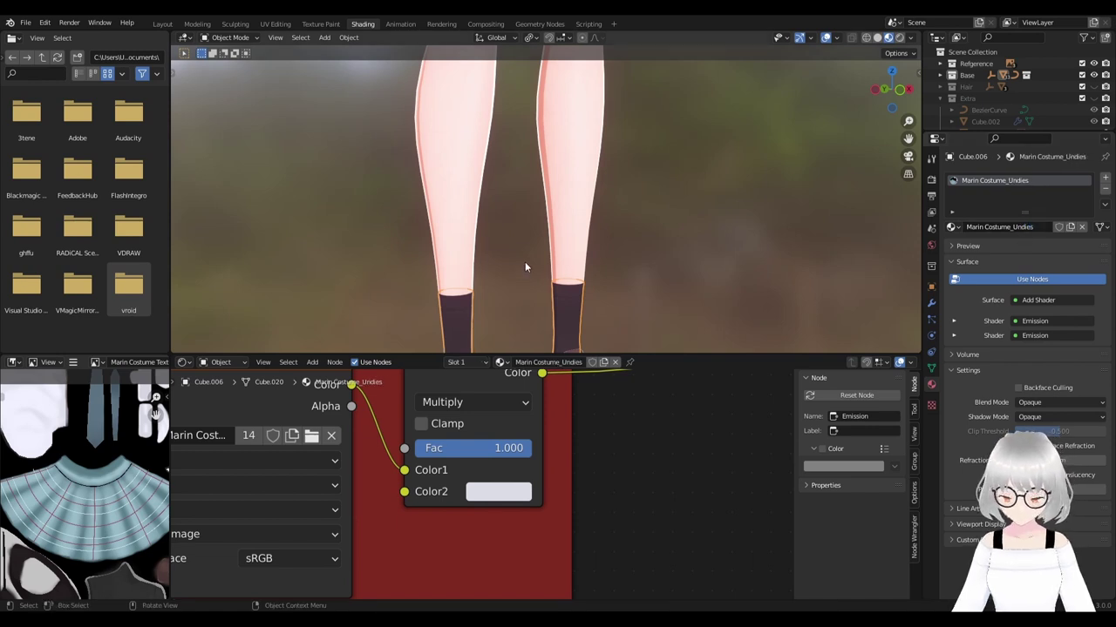
pyautogui.scroll(-2, 525, 267)
pyautogui.scroll(3, 614, 213)
# Set the Undies material's Multiply Color2 to a near-black sampled from the dark sock texture.
pyautogui.scroll(1, 558, 472)
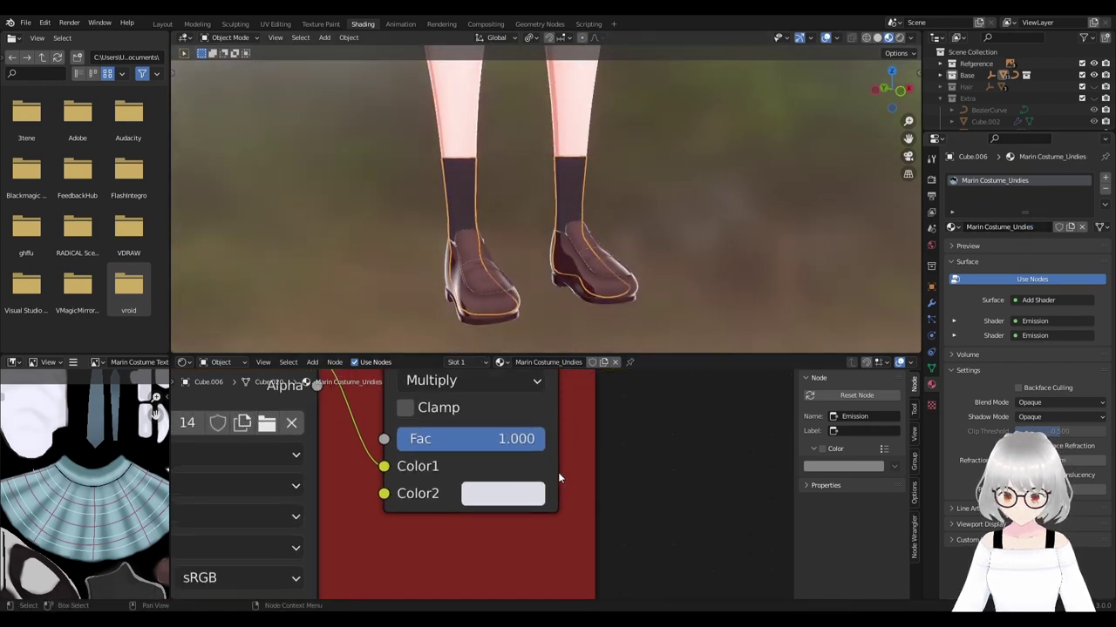
pyautogui.scroll(4, 541, 261)
pyautogui.scroll(-1, 105, 489)
pyautogui.scroll(-2, 101, 480)
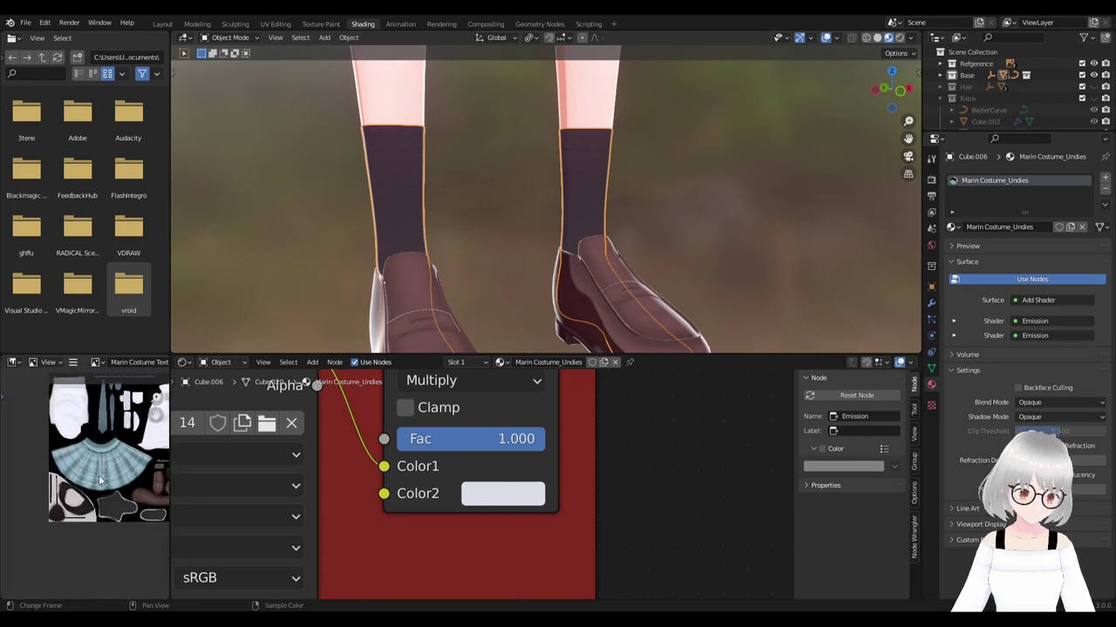
pyautogui.scroll(2, 98, 475)
pyautogui.scroll(1, 87, 484)
pyautogui.scroll(1, 74, 491)
pyautogui.scroll(1, 61, 498)
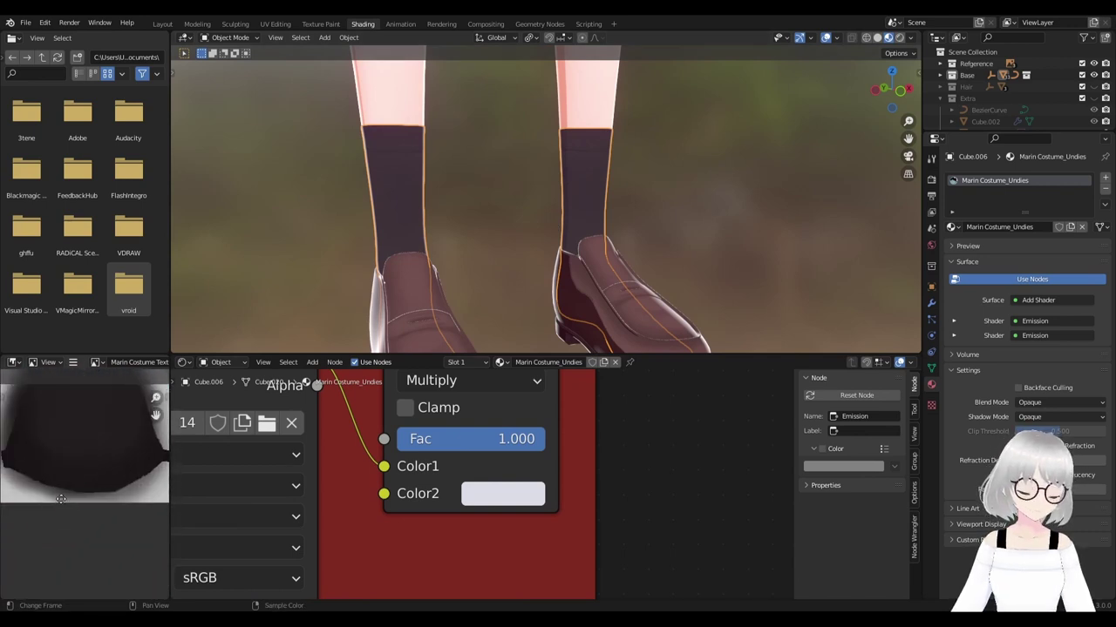
pyautogui.click(502, 493)
pyautogui.click(672, 381)
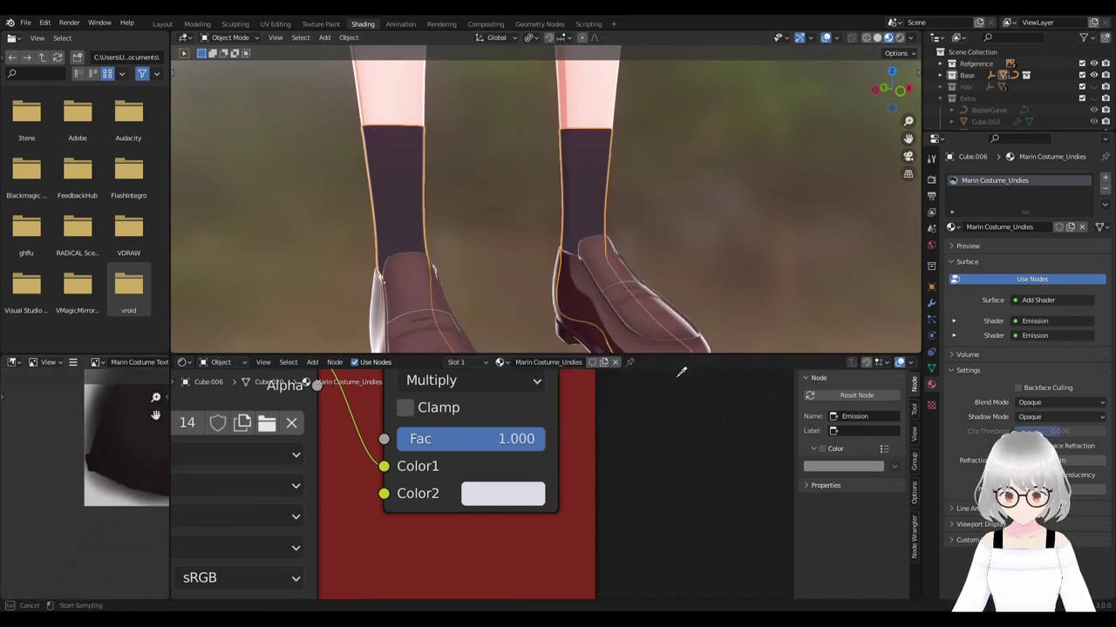
pyautogui.click(104, 448)
# Orbit around the shoes to check the darkening, then select the skirt to check its material.
pyautogui.moveTo(420, 279)
pyautogui.mouseDown(button='middle')
pyautogui.moveTo(639, 196)
pyautogui.moveTo(596, 197)
pyautogui.mouseUp(button='middle')
pyautogui.scroll(2, 593, 192)
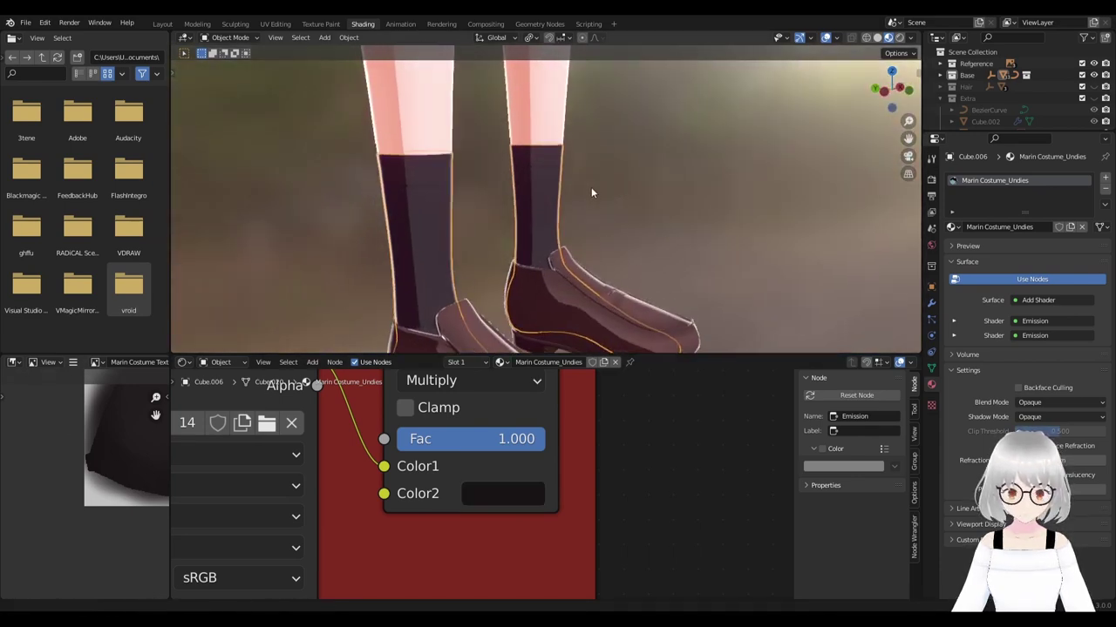
pyautogui.scroll(-2, 608, 231)
pyautogui.scroll(-2, 594, 235)
pyautogui.scroll(-2, 594, 234)
pyautogui.scroll(-3, 545, 490)
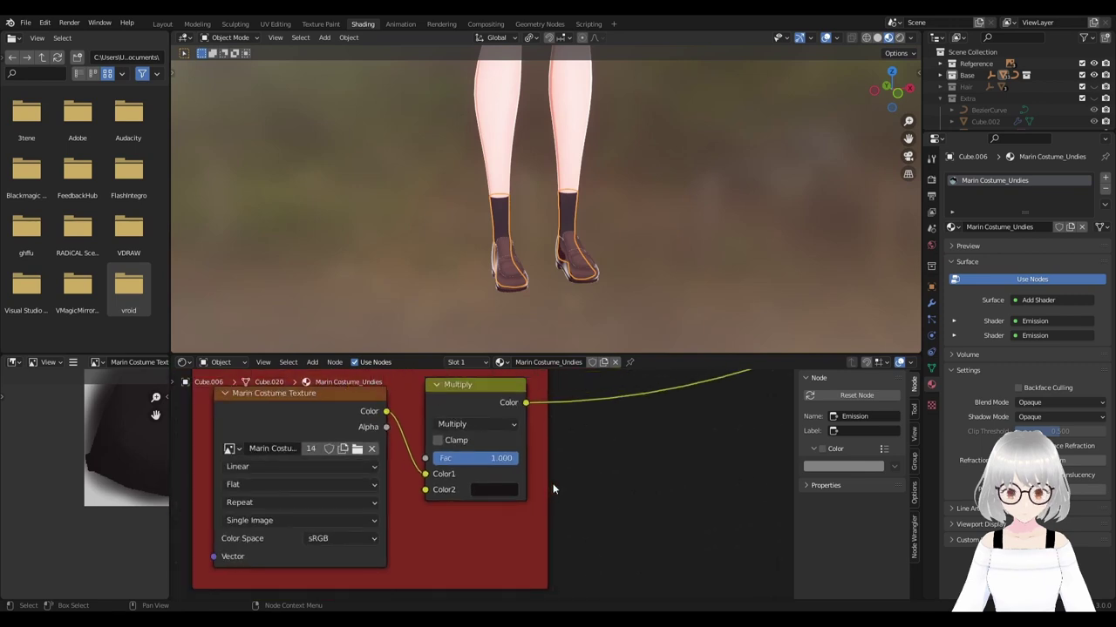
pyautogui.scroll(-2, 545, 490)
pyautogui.scroll(-1, 545, 490)
pyautogui.scroll(-1, 665, 230)
pyautogui.scroll(-5, 619, 208)
pyautogui.scroll(3, 572, 185)
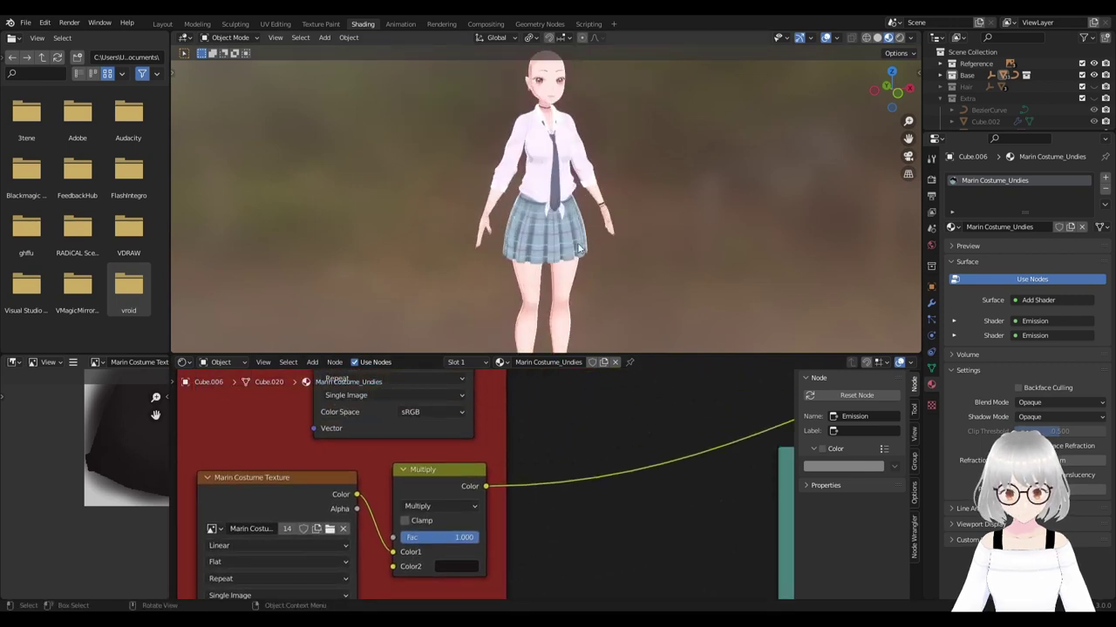
pyautogui.click(586, 229)
pyautogui.scroll(3, 589, 222)
pyautogui.scroll(1, 592, 214)
pyautogui.scroll(2, 595, 222)
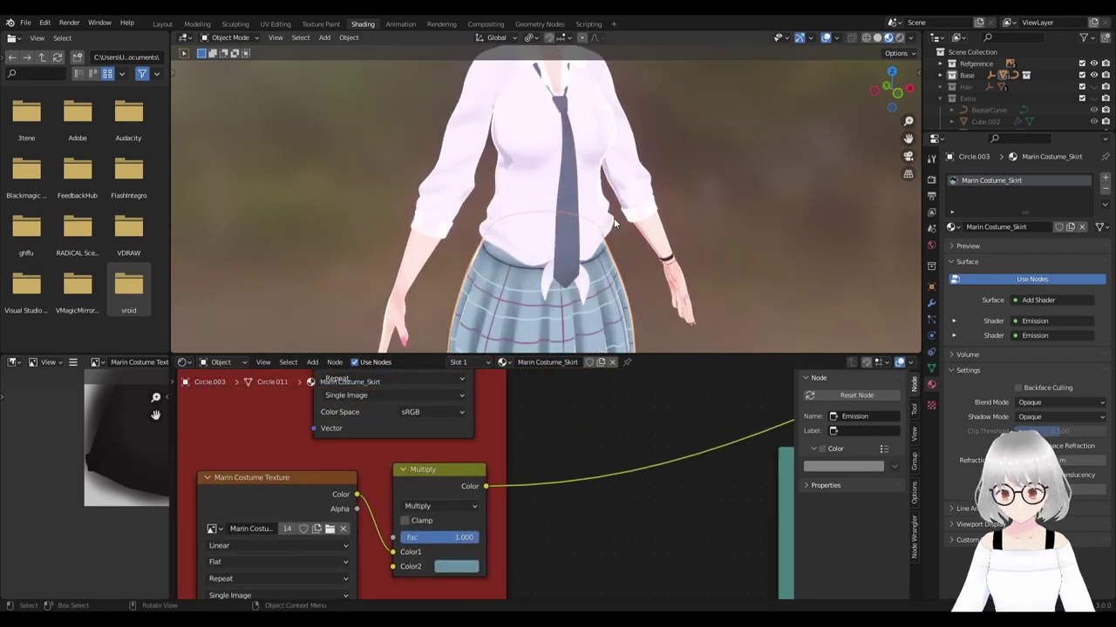
# Hide the shirt and skirt to expose the bikini.
pyautogui.click(608, 212)
pyautogui.press('h')
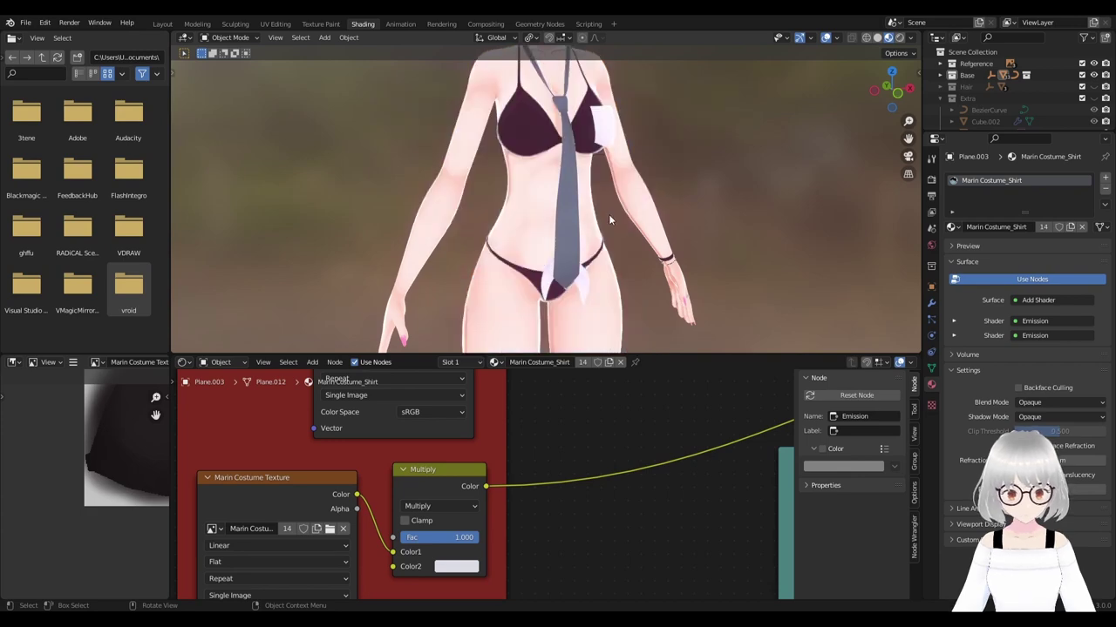
pyautogui.scroll(1, 558, 216)
pyautogui.scroll(2, 523, 262)
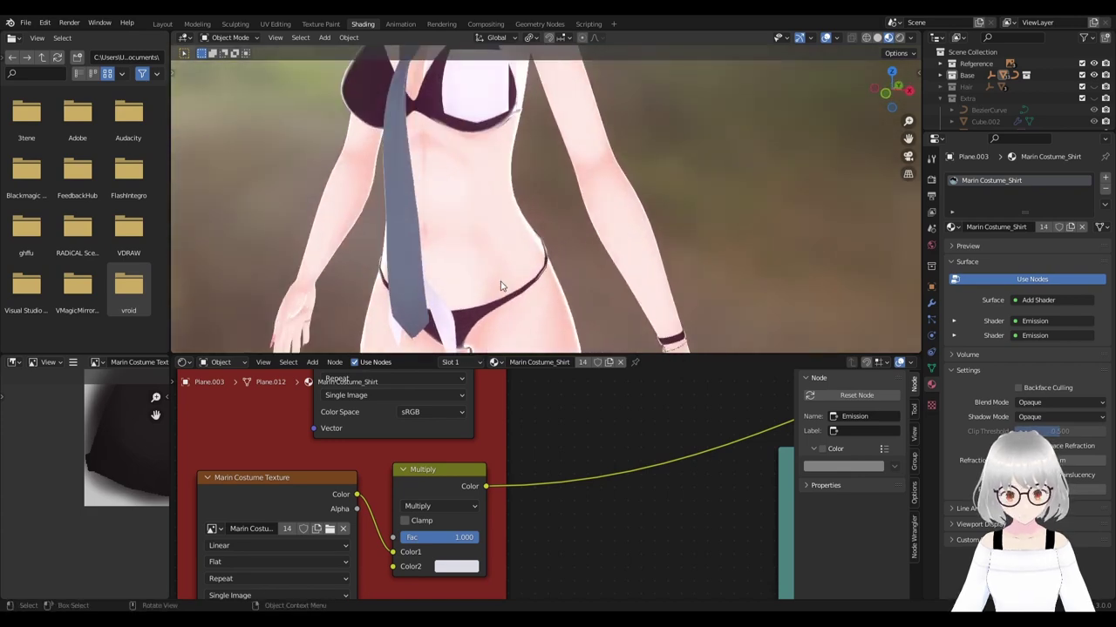
# Copy the Marin Costume_Undies material from the Undies piece onto both bikini pieces.
pyautogui.click(474, 319)
pyautogui.keyDown('shift'); pyautogui.scroll(4, 549, 250); pyautogui.keyUp('shift')
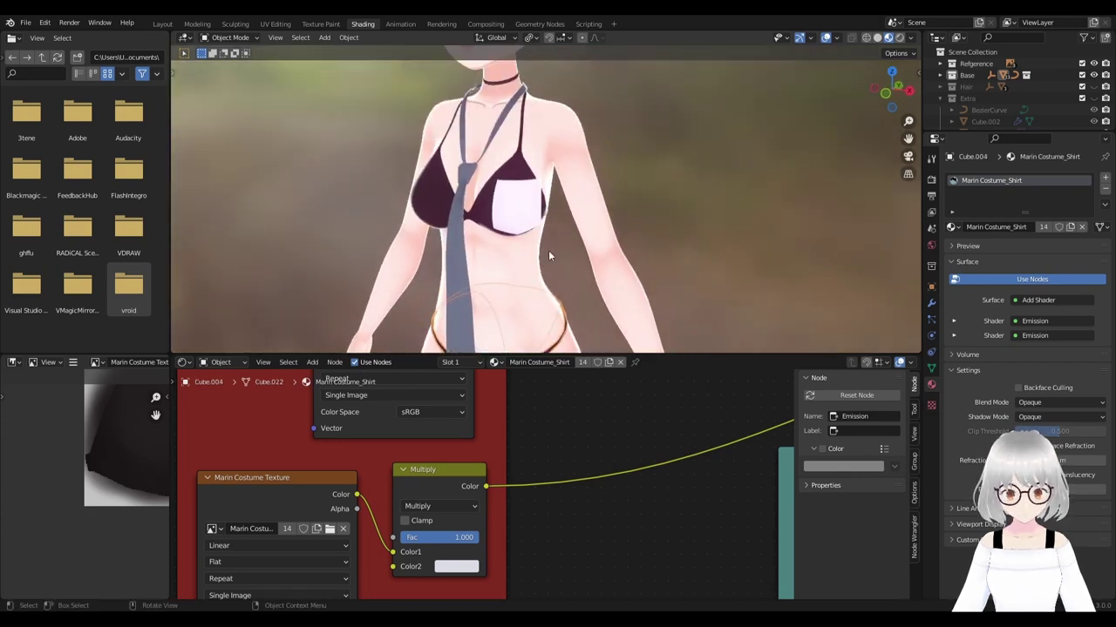
pyautogui.click(485, 213)
pyautogui.scroll(-2, 564, 248)
pyautogui.scroll(-3, 577, 188)
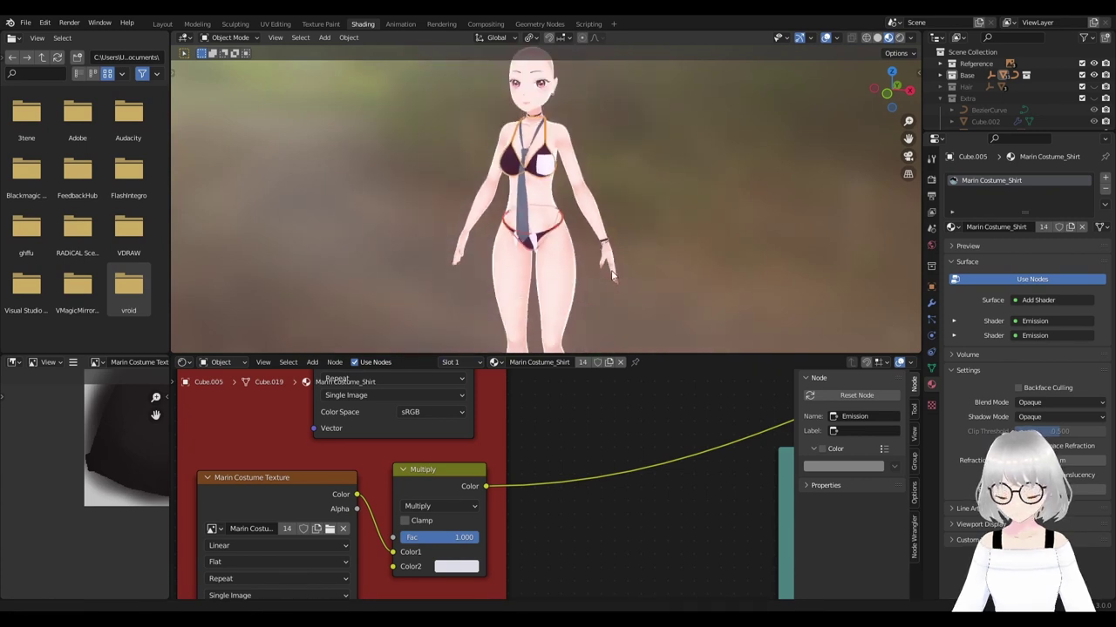
pyautogui.scroll(3, 605, 174)
pyautogui.scroll(1, 559, 220)
pyautogui.click(562, 223)
pyautogui.keyDown('shift'); pyautogui.scroll(2, 626, 256); pyautogui.keyUp('shift')
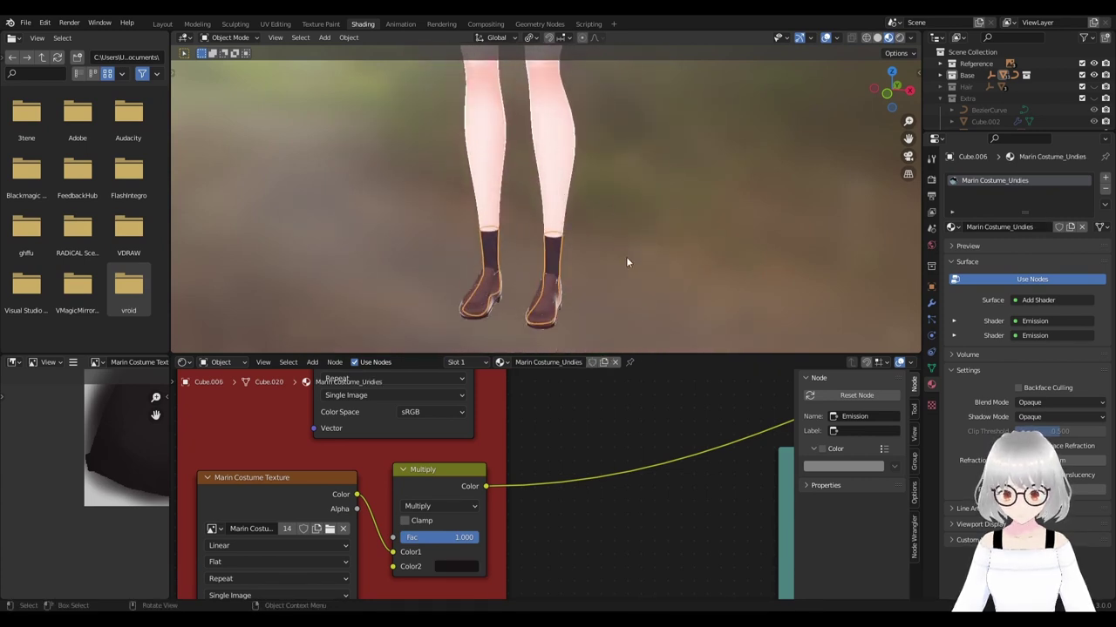
pyautogui.scroll(1, 626, 261)
pyautogui.click(1104, 212)
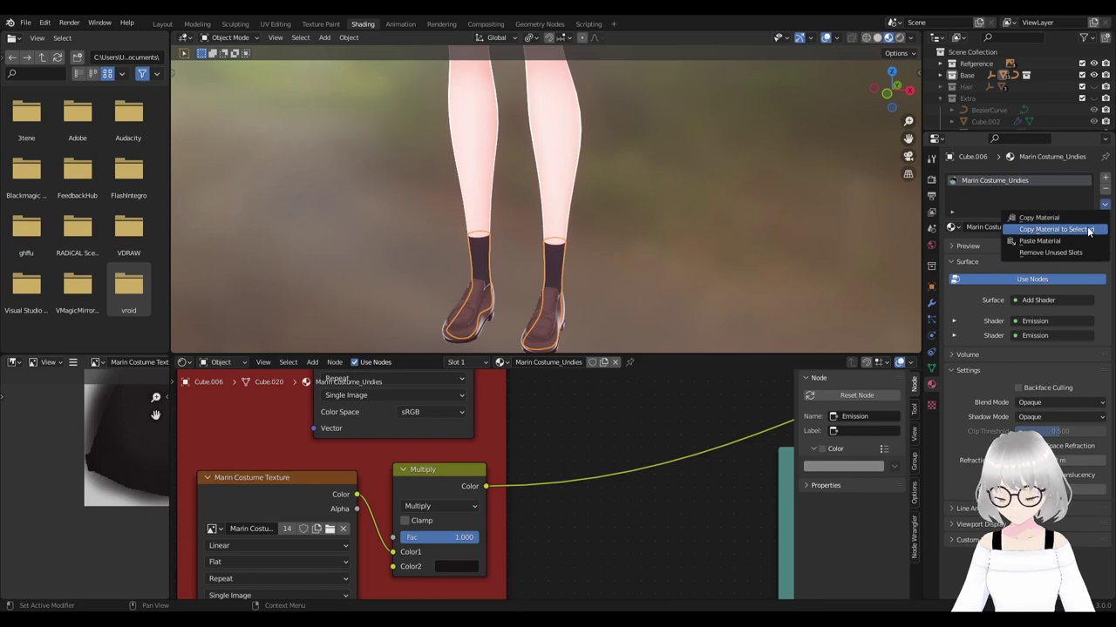
pyautogui.click(1020, 225)
# Orbit around the torso and select the tie.
pyautogui.scroll(-2, 602, 227)
pyautogui.keyDown('shift'); pyautogui.scroll(-2, 598, 201); pyautogui.keyUp('shift')
pyautogui.keyDown('shift'); pyautogui.scroll(-2, 589, 162); pyautogui.keyUp('shift')
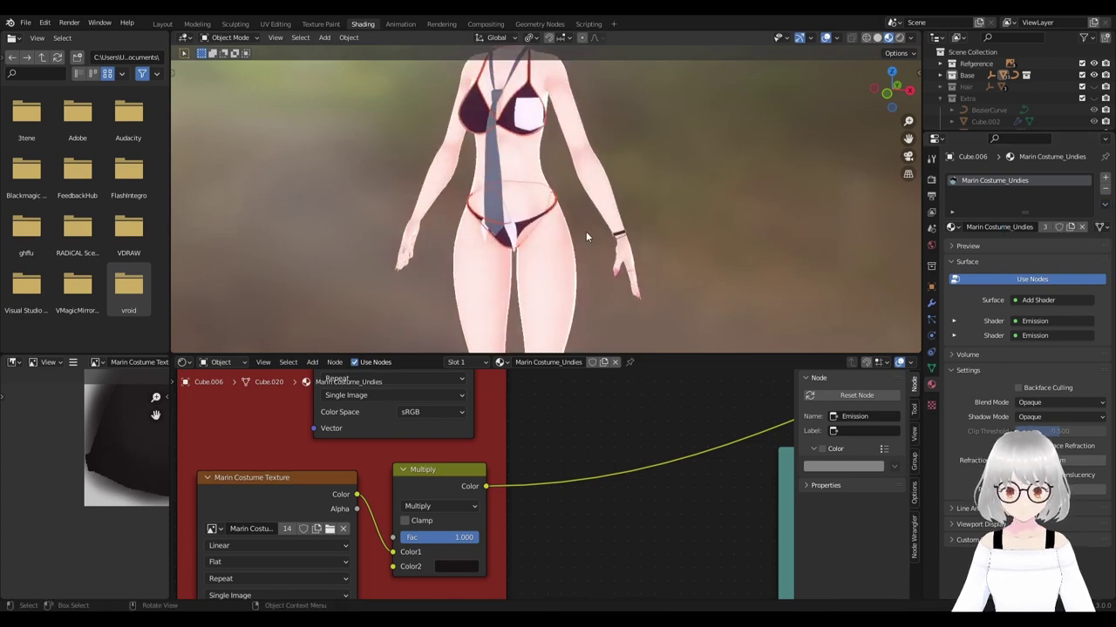
pyautogui.moveTo(581, 225)
pyautogui.mouseDown(button='middle')
pyautogui.moveTo(637, 240)
pyautogui.moveTo(608, 270)
pyautogui.moveTo(599, 266)
pyautogui.moveTo(627, 251)
pyautogui.mouseUp(button='middle')
pyautogui.scroll(2, 598, 265)
pyautogui.scroll(1, 589, 261)
pyautogui.click(573, 245)
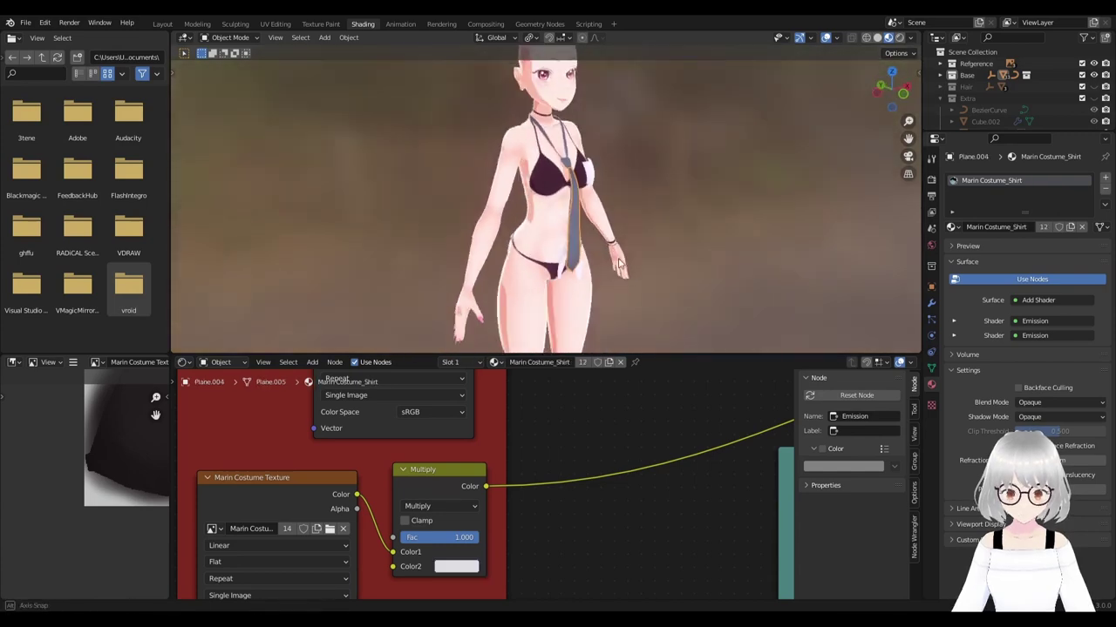
# Assign the Marin Costume_Skirt material to the tie from the material list.
pyautogui.scroll(2, 638, 253)
pyautogui.click(953, 226)
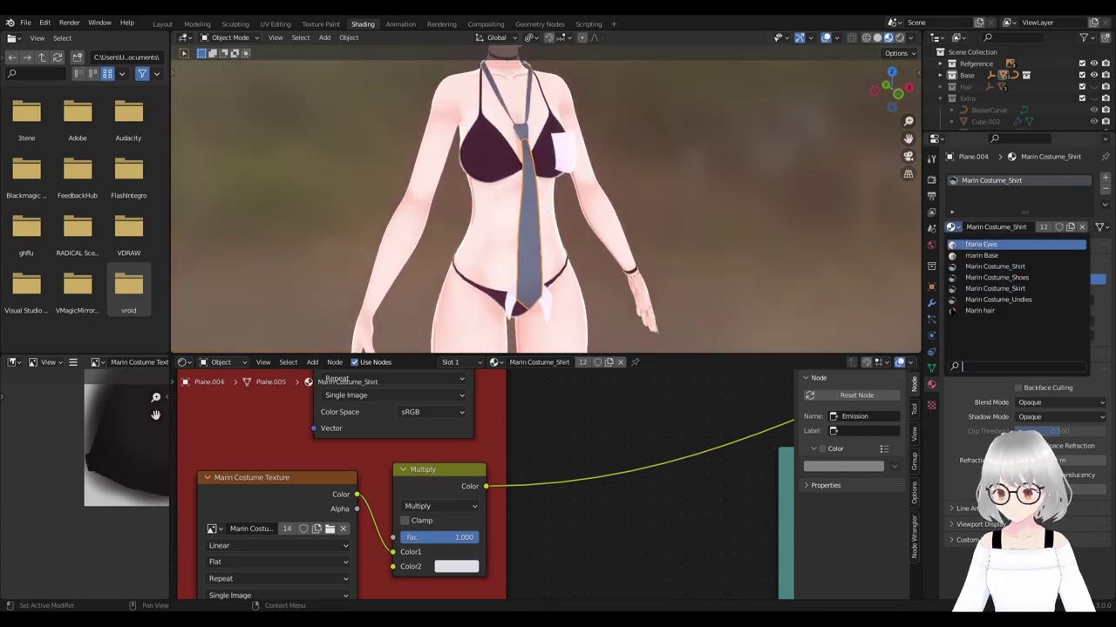
pyautogui.click(995, 289)
pyautogui.scroll(2, 601, 237)
# Select the tie knot and chest strap, frame them, and orbit to a front torso view.
pyautogui.moveTo(601, 233); pyautogui.dragTo(616, 248, button='middle')
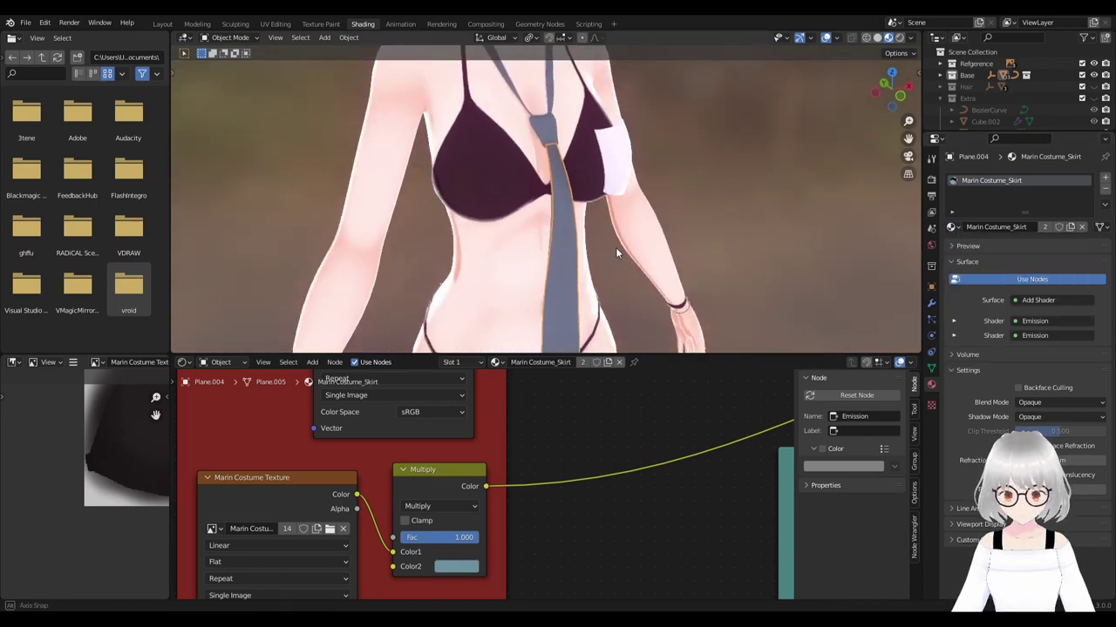
pyautogui.click(556, 144)
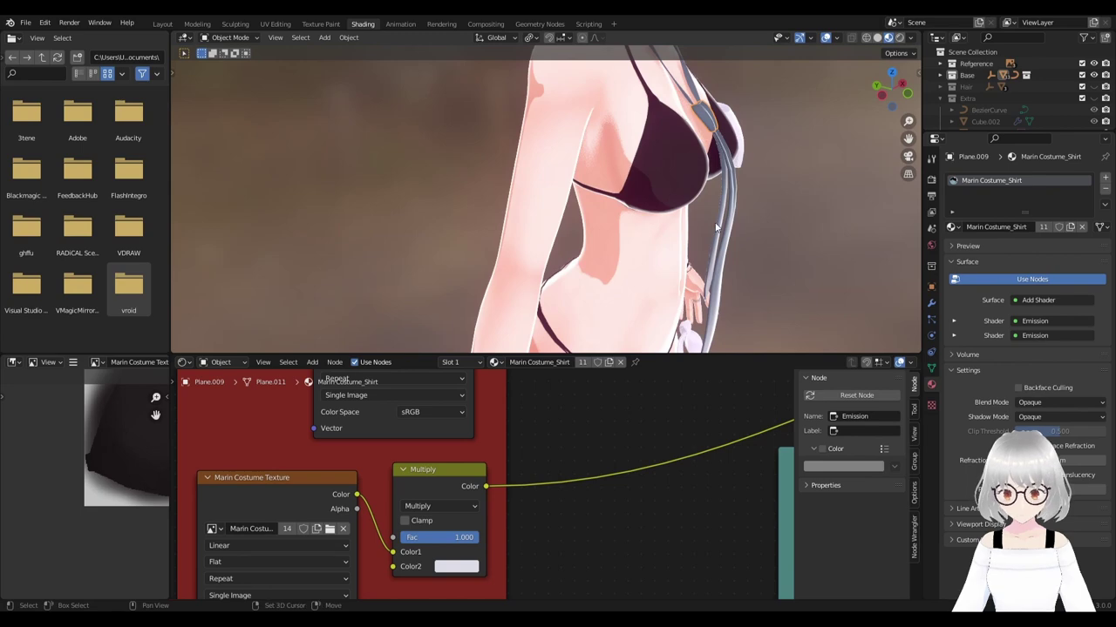
pyautogui.click(715, 227)
pyautogui.press('KP_Decimal')
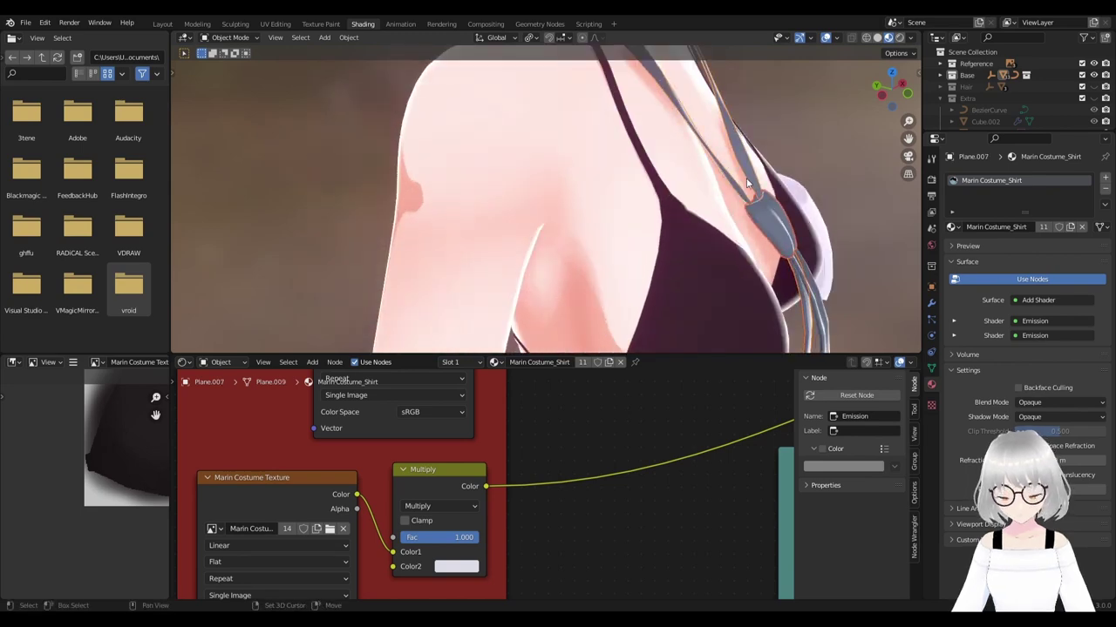
pyautogui.scroll(-3, 746, 183)
pyautogui.moveTo(746, 183); pyautogui.dragTo(902, 206, button='middle')
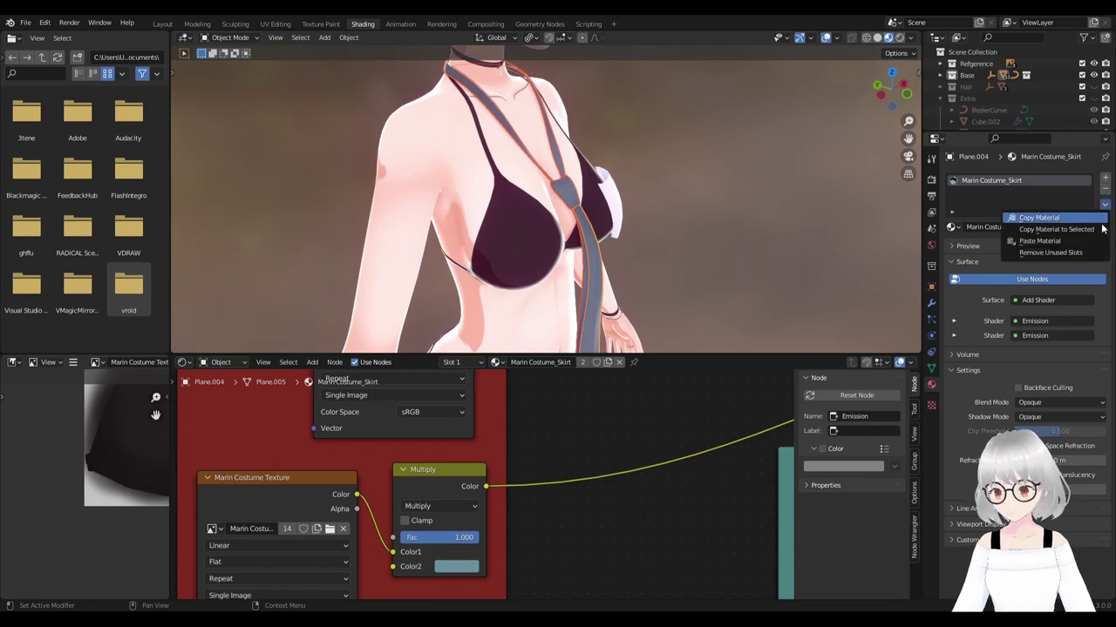
pyautogui.scroll(-3, 704, 227)
# Orbit and zoom to inspect the toon shading on the torso, hips, legs and wrist band.
pyautogui.scroll(-3, 503, 219)
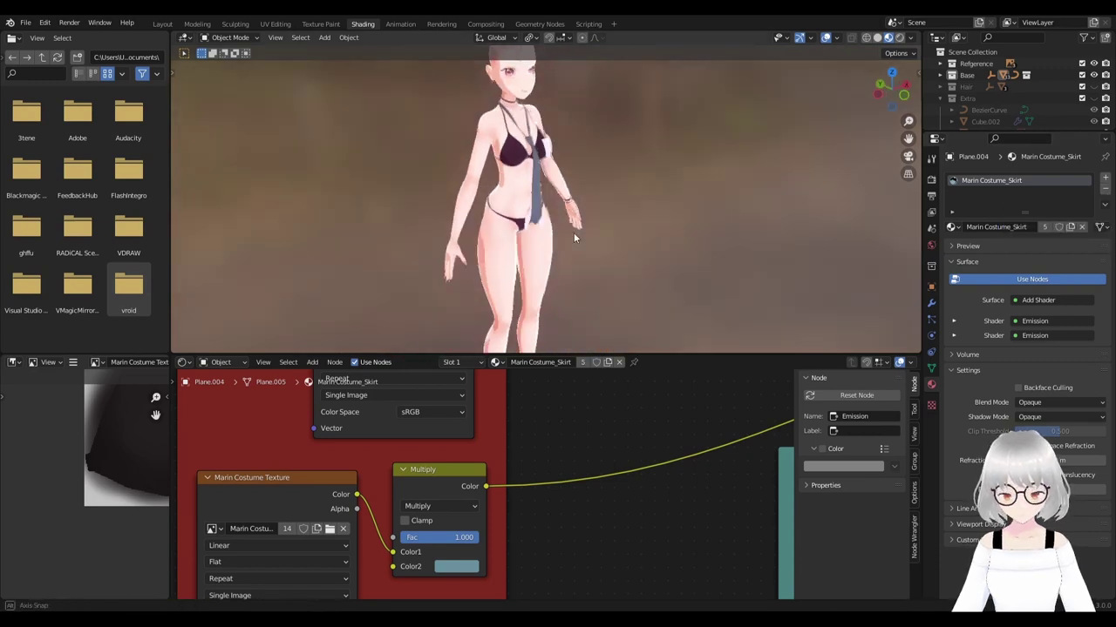
pyautogui.scroll(3, 503, 220)
pyautogui.scroll(2, 505, 235)
pyautogui.moveTo(509, 257)
pyautogui.mouseDown(button='middle')
pyautogui.moveTo(431, 261)
pyautogui.moveTo(603, 276)
pyautogui.mouseUp(button='middle')
pyautogui.scroll(2, 568, 282)
pyautogui.scroll(2, 547, 248)
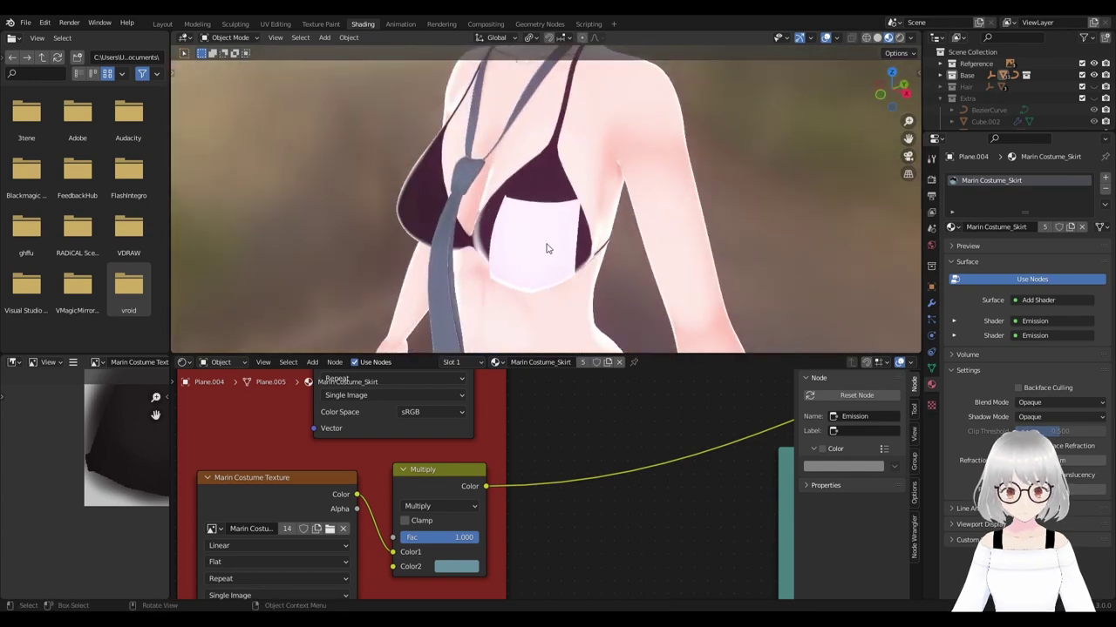
pyautogui.scroll(-3, 628, 243)
pyautogui.scroll(2, 540, 218)
pyautogui.scroll(1, 488, 175)
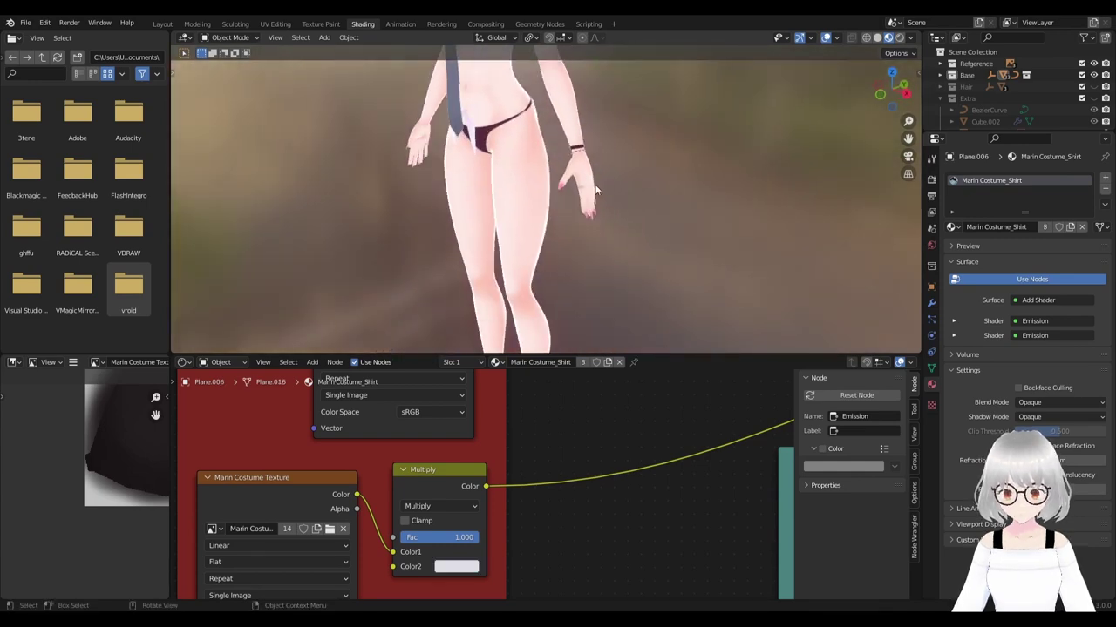
pyautogui.moveTo(449, 191)
pyautogui.keyDown('shift'); pyautogui.mouseDown(button='middle')
pyautogui.moveTo(440, 111)
pyautogui.moveTo(536, 237)
pyautogui.moveTo(599, 262)
pyautogui.moveTo(510, 261)
pyautogui.moveTo(667, 291)
pyautogui.mouseUp(button='middle'); pyautogui.keyUp('shift')
pyautogui.scroll(1, 536, 237)
pyautogui.scroll(2, 658, 222)
pyautogui.moveTo(658, 221); pyautogui.dragTo(671, 236, button='middle')
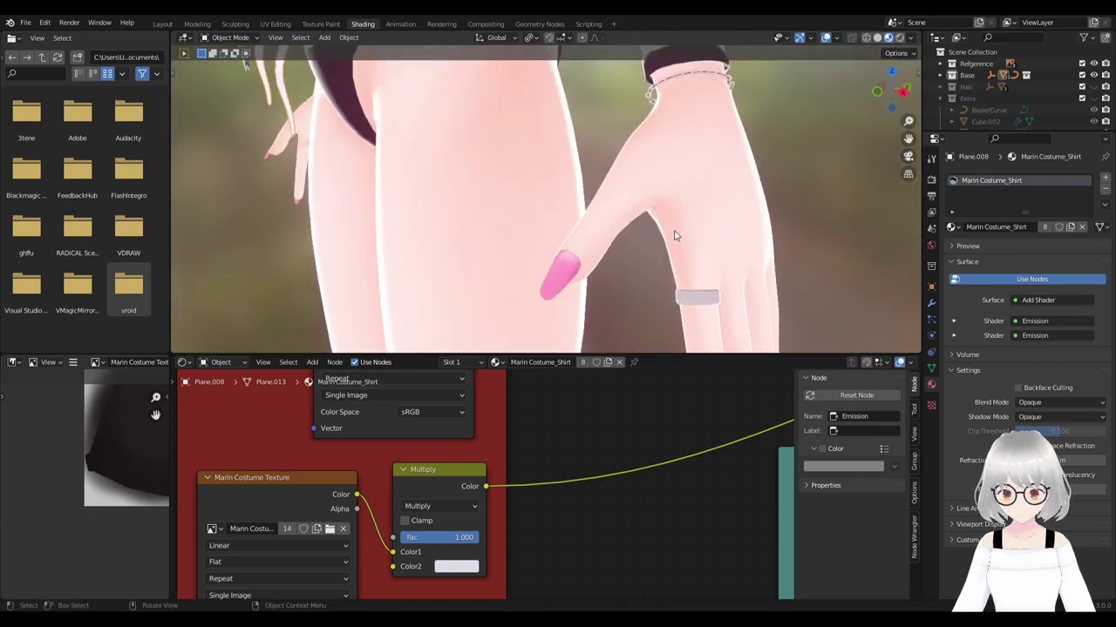
pyautogui.scroll(2, 660, 269)
pyautogui.moveTo(652, 274); pyautogui.dragTo(715, 256, button='middle')
pyautogui.scroll(-3, 715, 256)
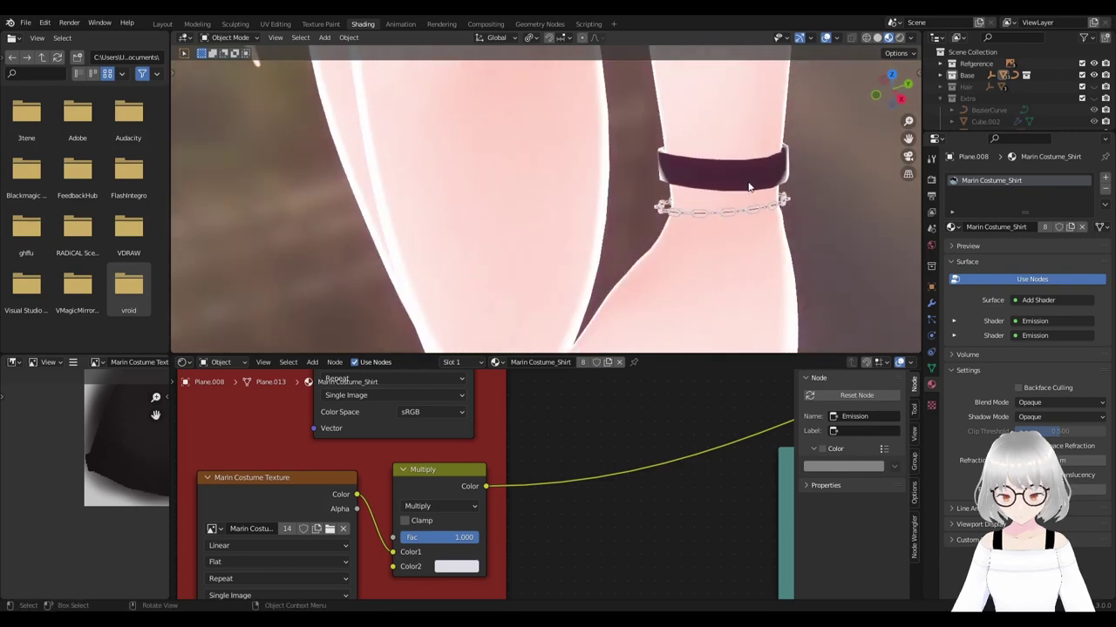
# Select the body to show the marin Base material, then inspect the hand's shading.
pyautogui.click(750, 192)
pyautogui.moveTo(750, 191)
pyautogui.mouseDown(button='middle')
pyautogui.moveTo(624, 198)
pyautogui.moveTo(653, 171)
pyautogui.moveTo(663, 239)
pyautogui.moveTo(688, 242)
pyautogui.moveTo(601, 192)
pyautogui.moveTo(612, 230)
pyautogui.mouseUp(button='middle')
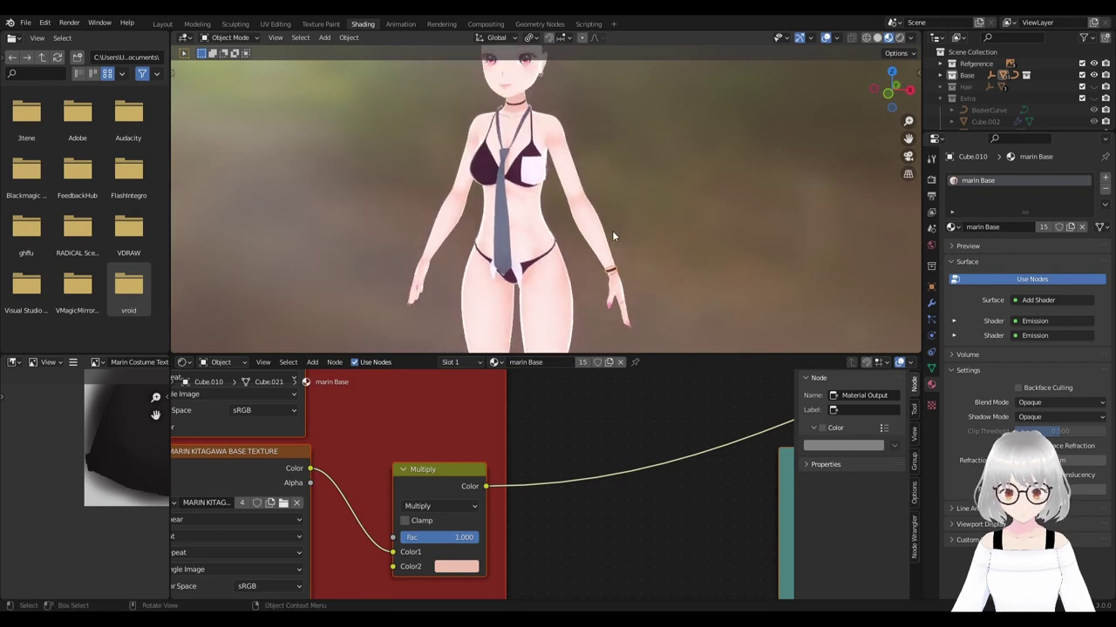
pyautogui.scroll(2, 612, 230)
pyautogui.scroll(2, 616, 238)
pyautogui.scroll(-2, 616, 238)
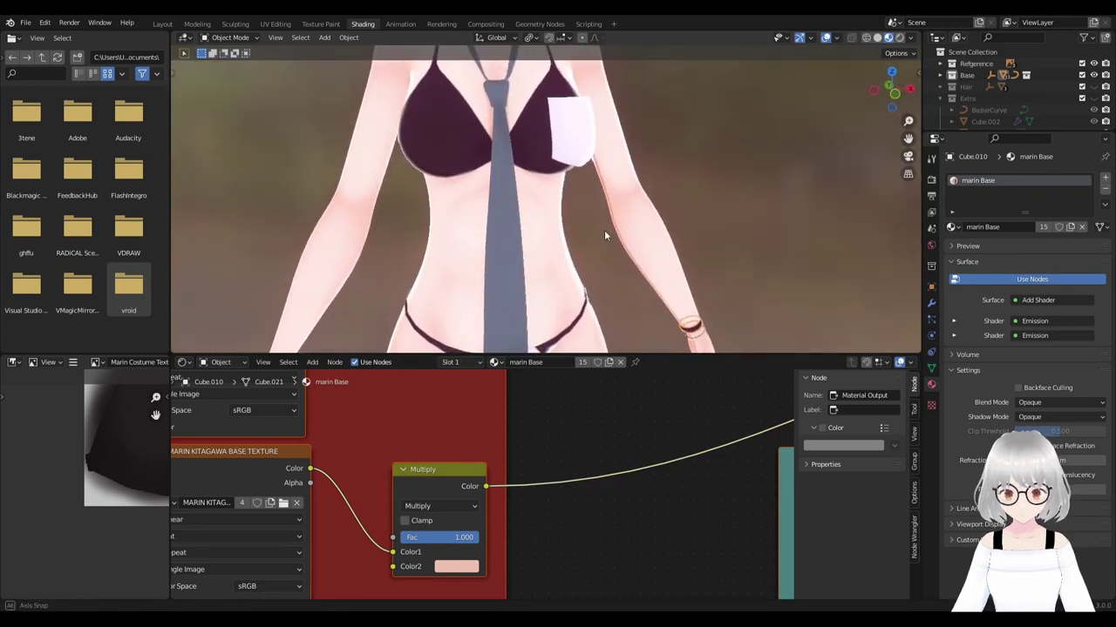
pyautogui.scroll(-2, 604, 230)
pyautogui.scroll(4, 680, 275)
pyautogui.scroll(2, 670, 211)
pyautogui.moveTo(659, 236); pyautogui.dragTo(610, 206, button='middle')
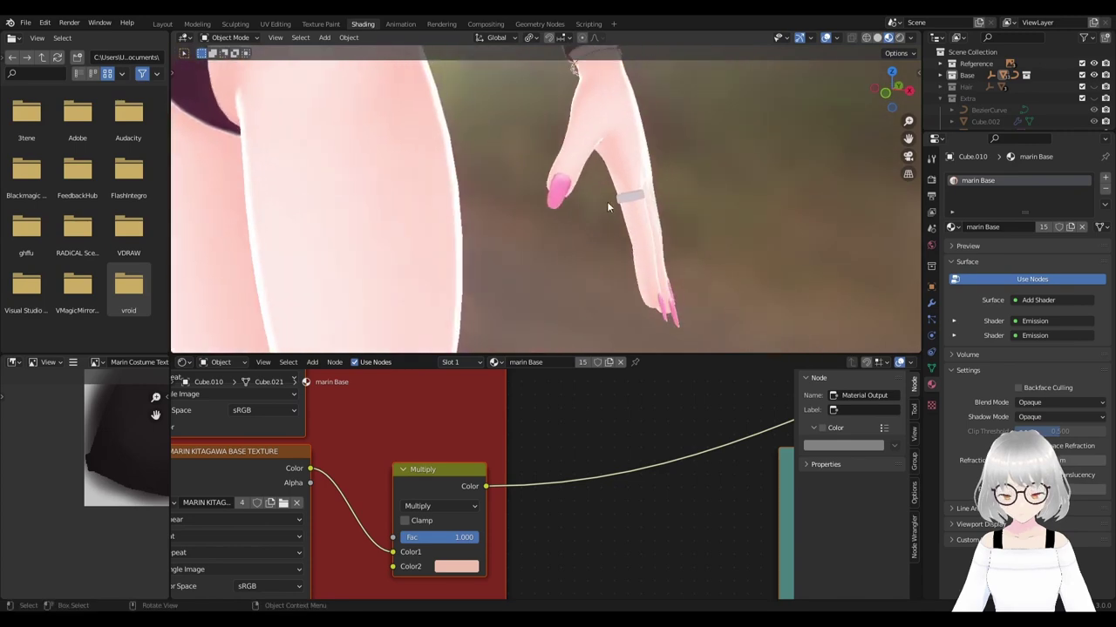
pyautogui.scroll(2, 610, 207)
pyautogui.moveTo(677, 239)
pyautogui.mouseDown(button='middle')
pyautogui.moveTo(753, 217)
pyautogui.moveTo(764, 186)
pyautogui.moveTo(747, 244)
pyautogui.mouseUp(button='middle')
pyautogui.scroll(-2, 747, 244)
pyautogui.scroll(-3, 697, 235)
# Unhide the shirt, skirt and hair with Alt+H and orbit to inspect the dressed character.
pyautogui.scroll(-2, 627, 245)
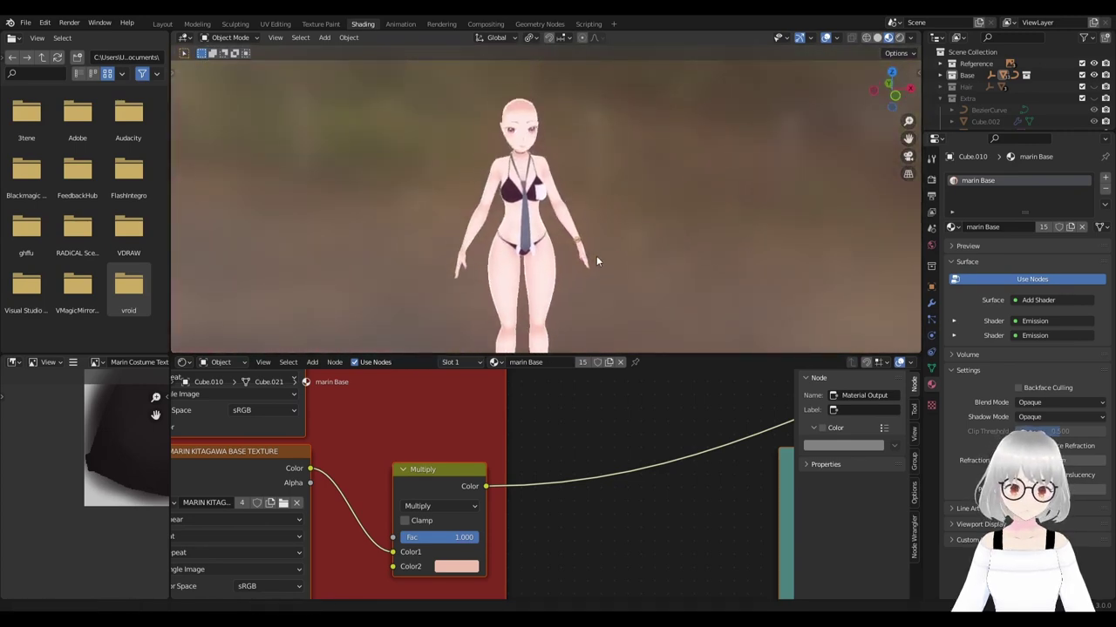
pyautogui.scroll(2, 598, 261)
pyautogui.hotkey('alt', 'h')
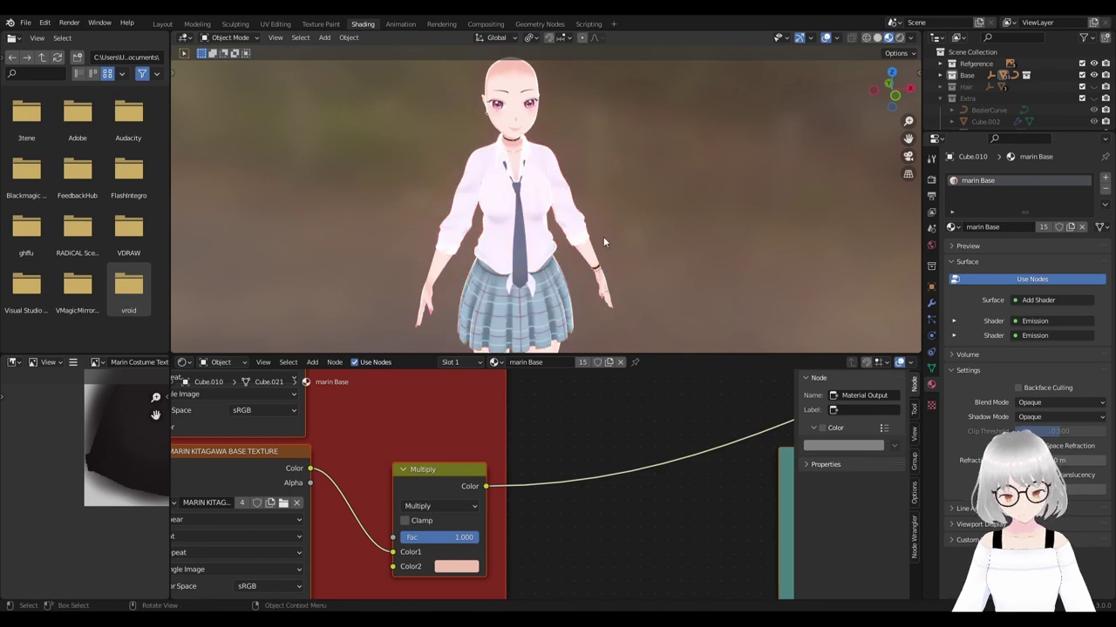
pyautogui.scroll(-2, 592, 257)
pyautogui.moveTo(587, 276)
pyautogui.mouseDown(button='middle')
pyautogui.moveTo(627, 179)
pyautogui.moveTo(620, 241)
pyautogui.moveTo(502, 226)
pyautogui.moveTo(567, 262)
pyautogui.moveTo(645, 268)
pyautogui.moveTo(435, 272)
pyautogui.mouseUp(button='middle')
pyautogui.scroll(2, 600, 279)
pyautogui.scroll(-3, 620, 115)
pyautogui.moveTo(638, 261); pyautogui.dragTo(556, 267, button='middle')
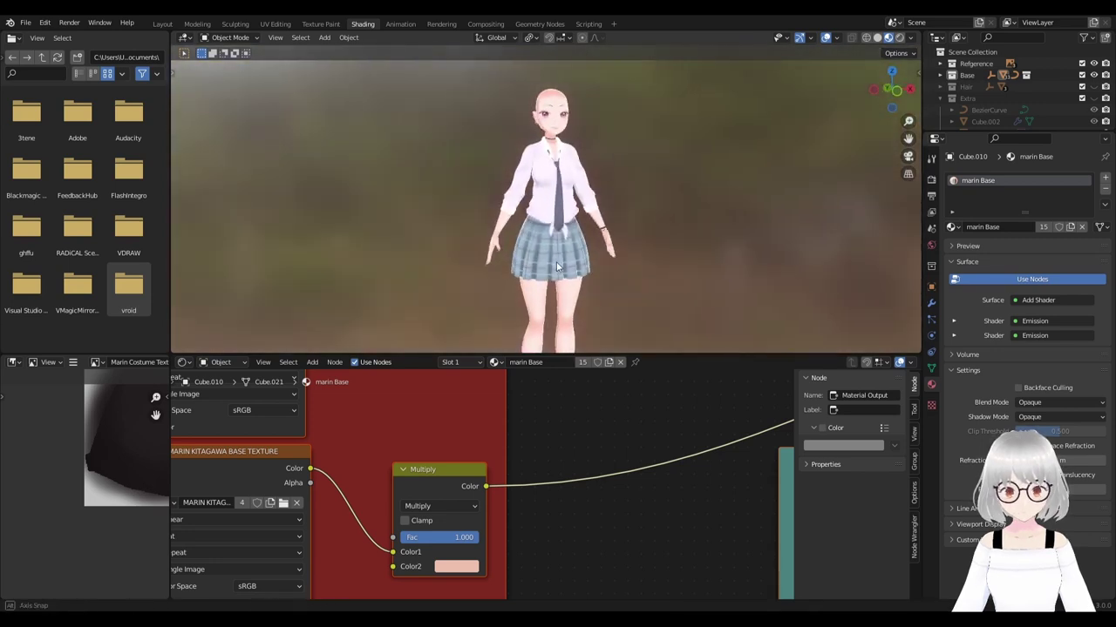
pyautogui.keyDown('shift'); pyautogui.moveTo(681, 115); pyautogui.dragTo(682, 167, button='middle'); pyautogui.keyUp('shift')
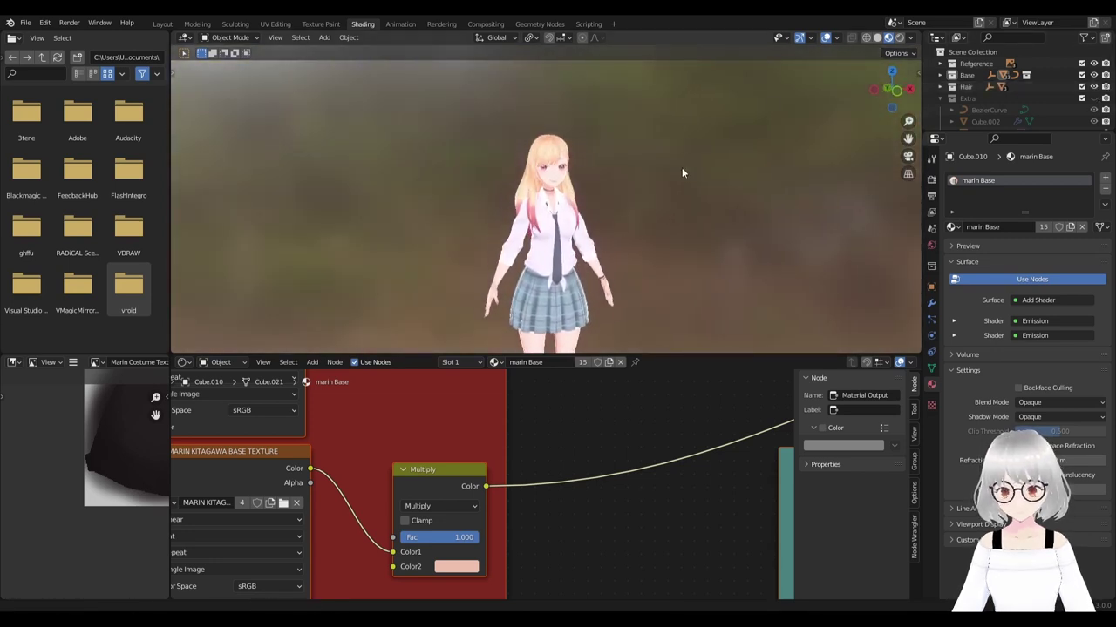
# Box-select and copy marin Base's toon node frames, then select the Front Hairs object.
pyautogui.scroll(2, 623, 215)
pyautogui.scroll(2, 622, 215)
pyautogui.scroll(-2, 559, 502)
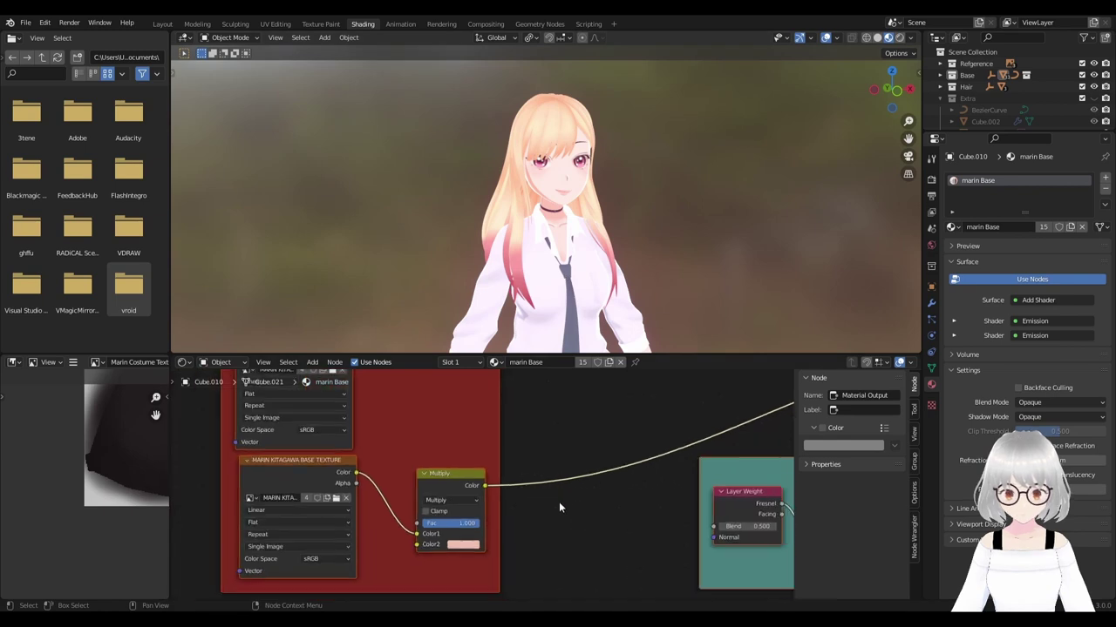
pyautogui.scroll(-2, 559, 504)
pyautogui.scroll(-2, 559, 504)
pyautogui.scroll(-2, 484, 527)
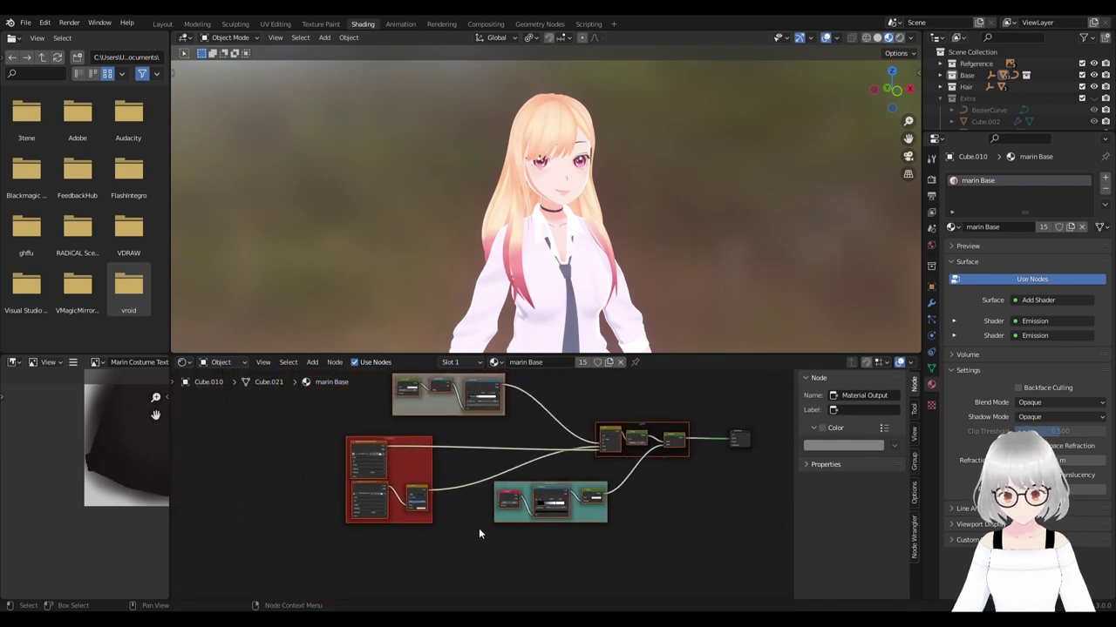
pyautogui.scroll(-1, 540, 530)
pyautogui.moveTo(682, 566)
pyautogui.mouseDown()
pyautogui.moveTo(331, 405)
pyautogui.moveTo(376, 406)
pyautogui.mouseUp()
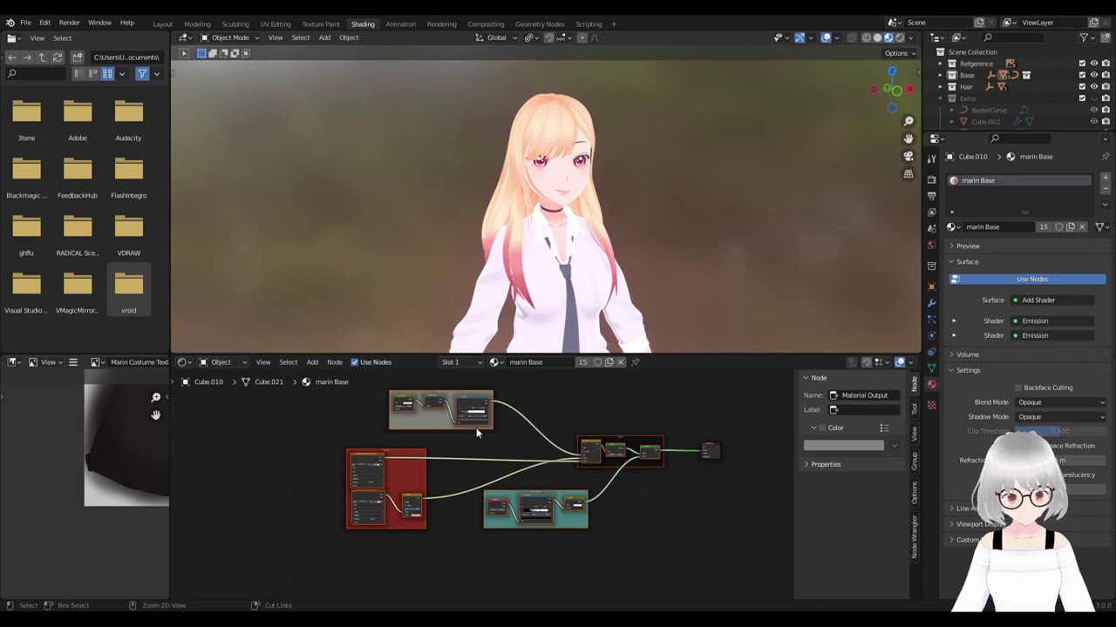
pyautogui.click(551, 157)
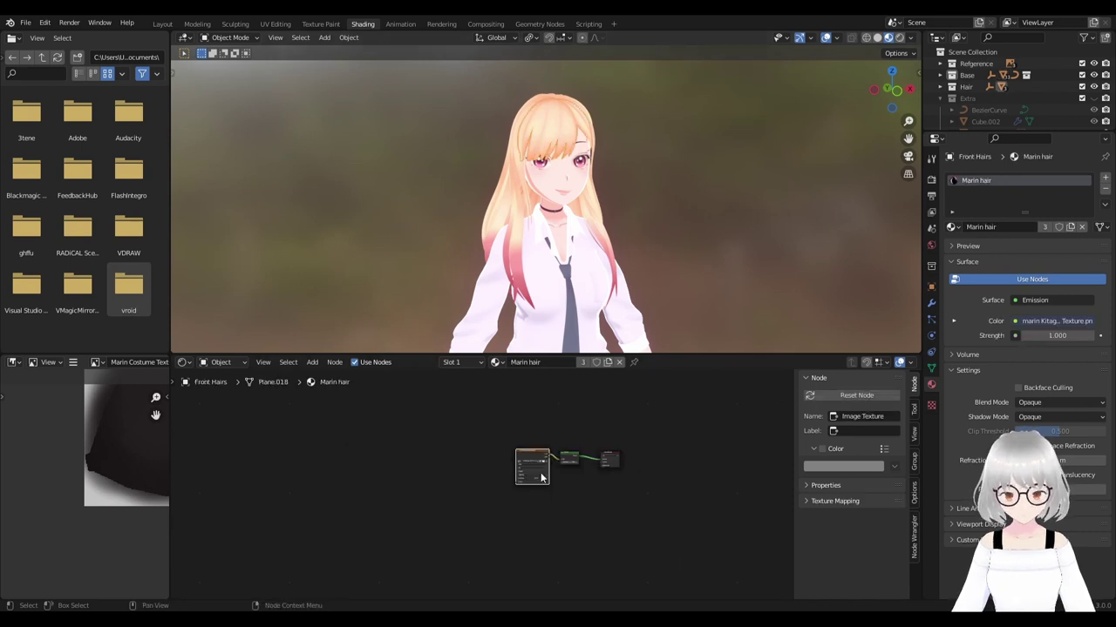
# Paste the toon node frames into Marin hair and move the hair texture chain aside.
pyautogui.hotkey('ctrl', 'v')
pyautogui.scroll(1, 545, 464)
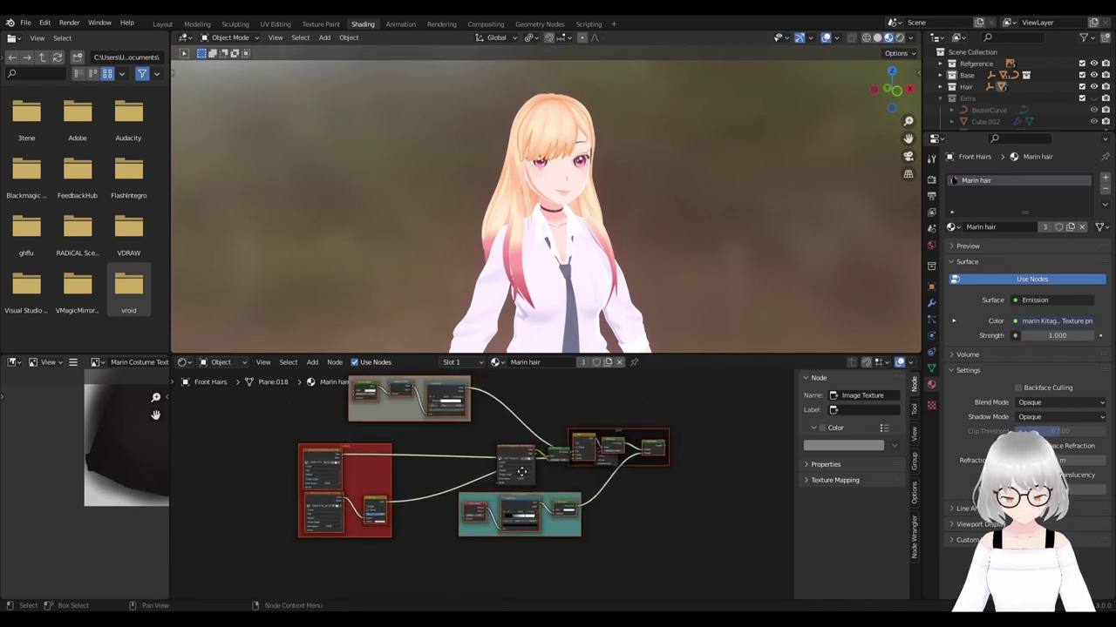
pyautogui.scroll(1, 545, 465)
pyautogui.click(533, 436)
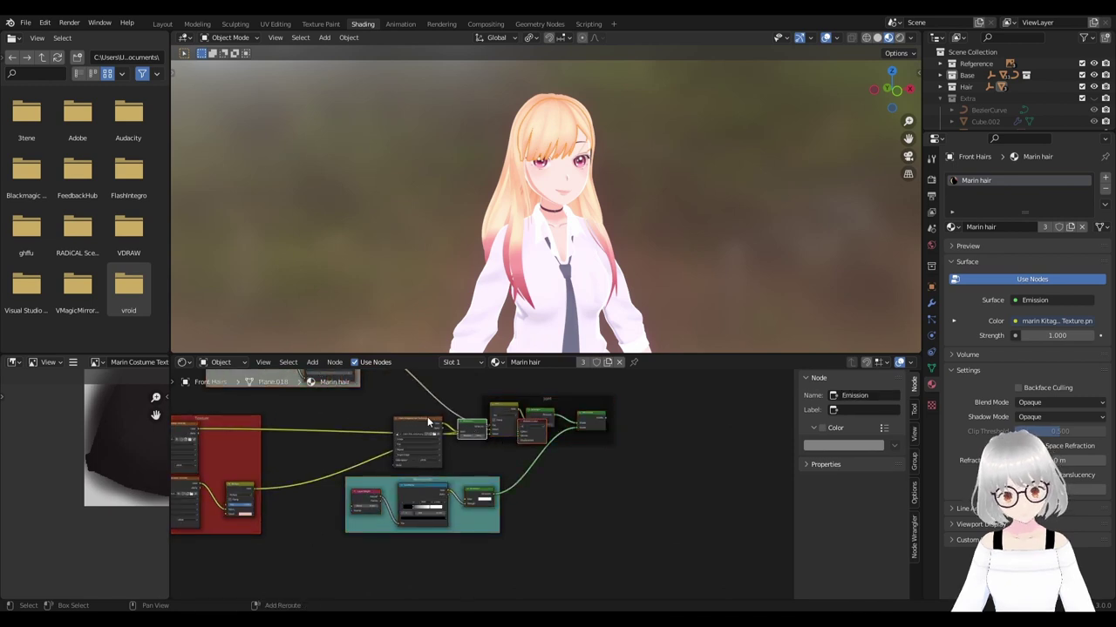
pyautogui.moveTo(428, 422); pyautogui.dragTo(586, 538)
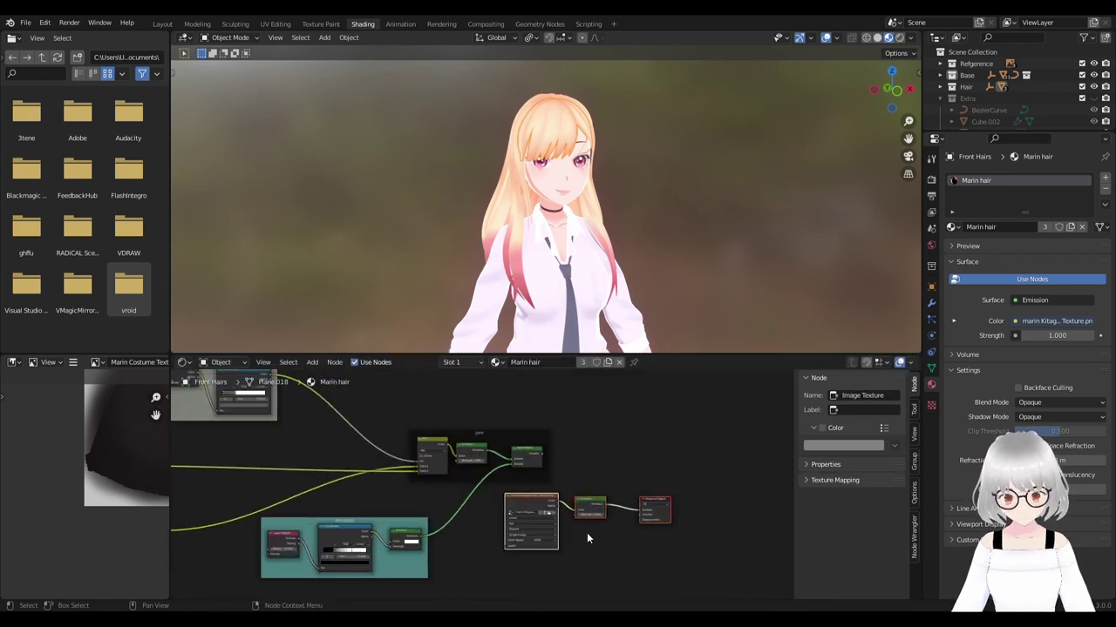
# Disconnect the hair Image Texture from the shader and place it beside the red Texture frame.
pyautogui.scroll(-2, 586, 538)
pyautogui.keyDown('ctrl'); pyautogui.moveTo(575, 460); pyautogui.dragTo(581, 481, button='right'); pyautogui.keyUp('ctrl')
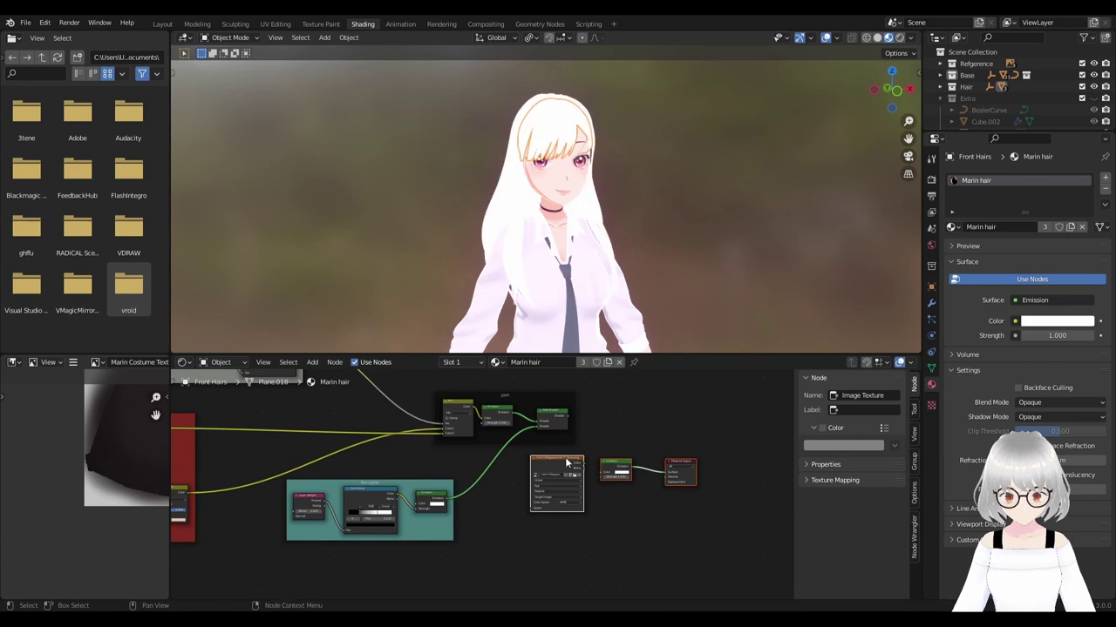
pyautogui.scroll(-1, 613, 477)
pyautogui.scroll(-1, 613, 477)
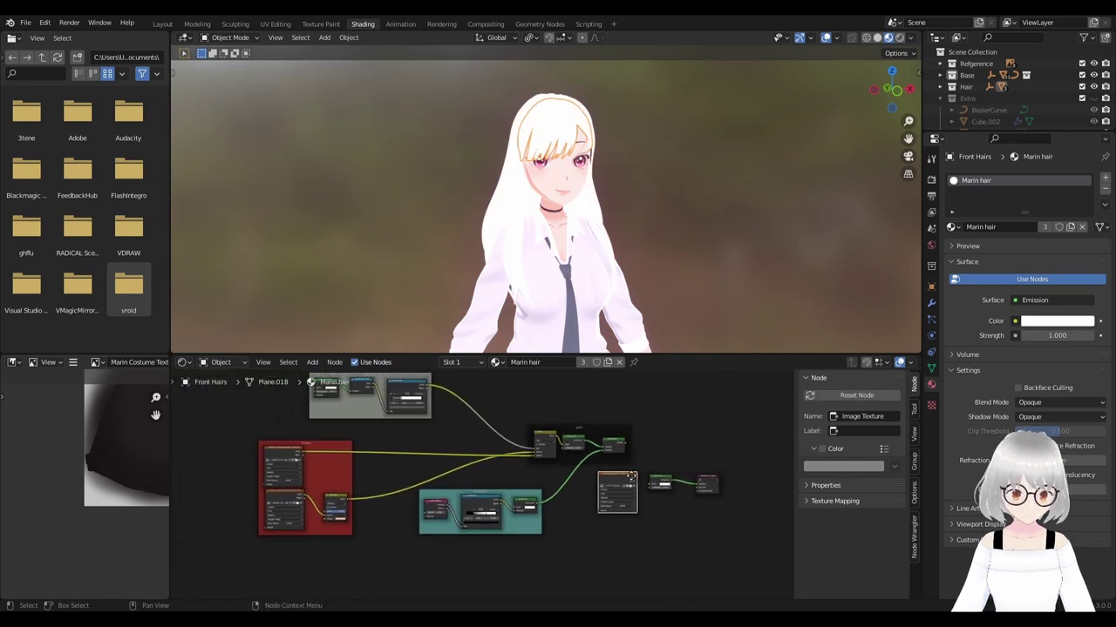
pyautogui.moveTo(612, 477); pyautogui.dragTo(337, 514)
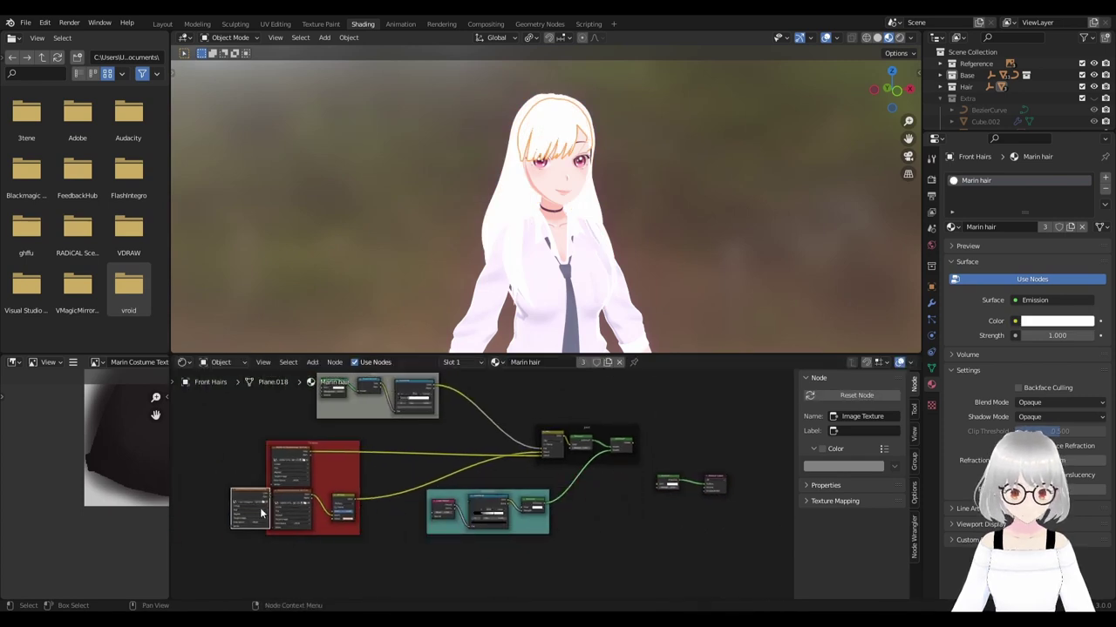
pyautogui.moveTo(261, 515); pyautogui.dragTo(507, 500, button='middle')
pyautogui.scroll(3, 506, 499)
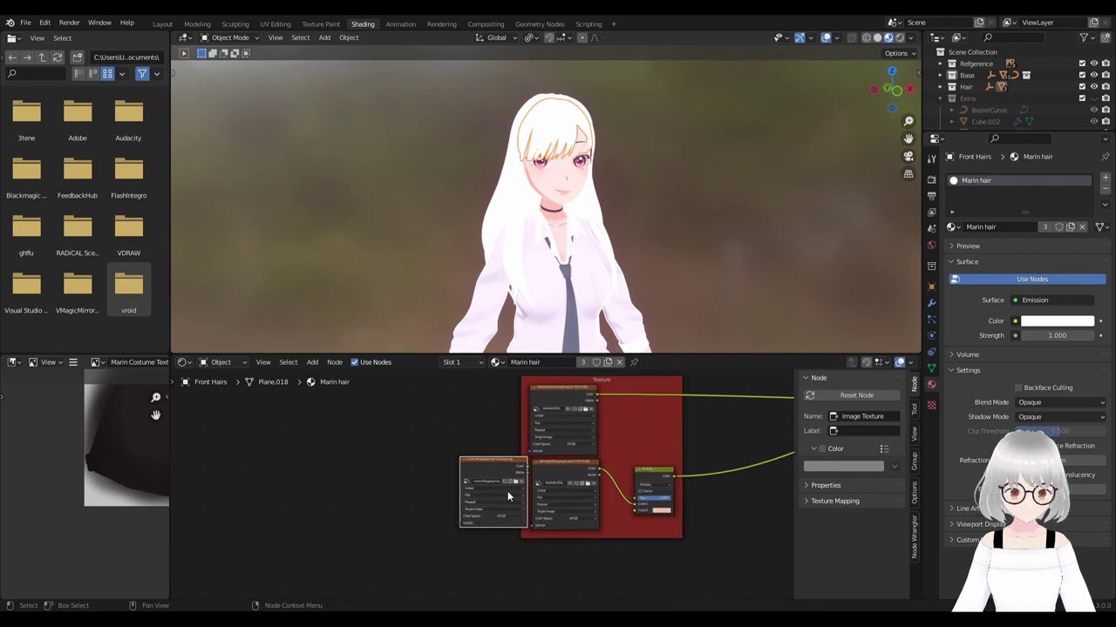
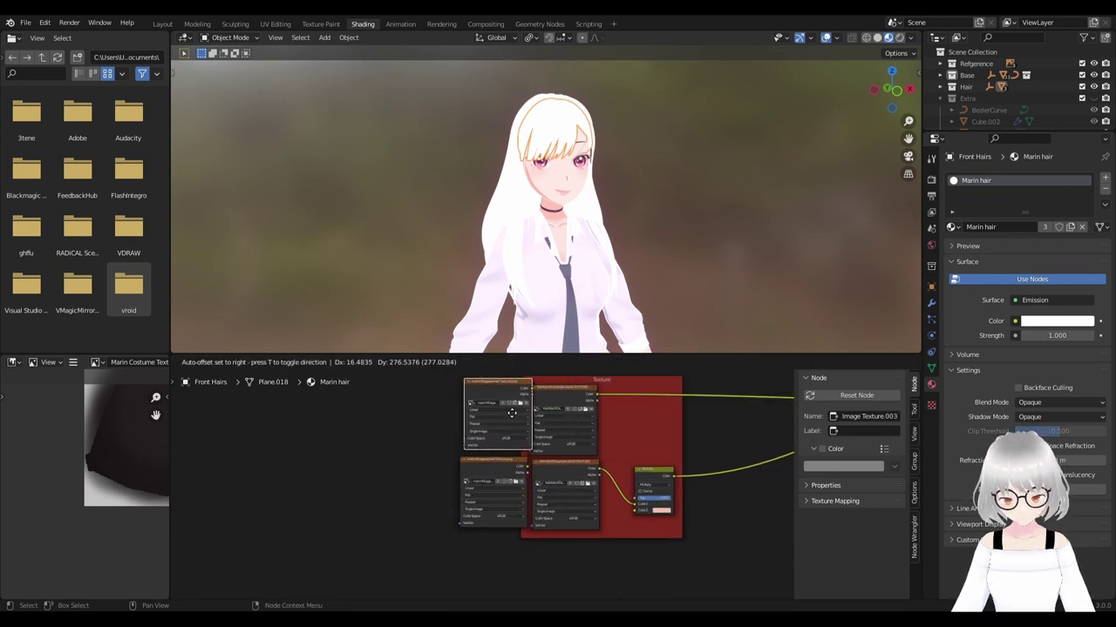
# Place the hair image texture node inside the Texture frame, beside the Multiply node.
pyautogui.moveTo(550, 401); pyautogui.dragTo(563, 395)
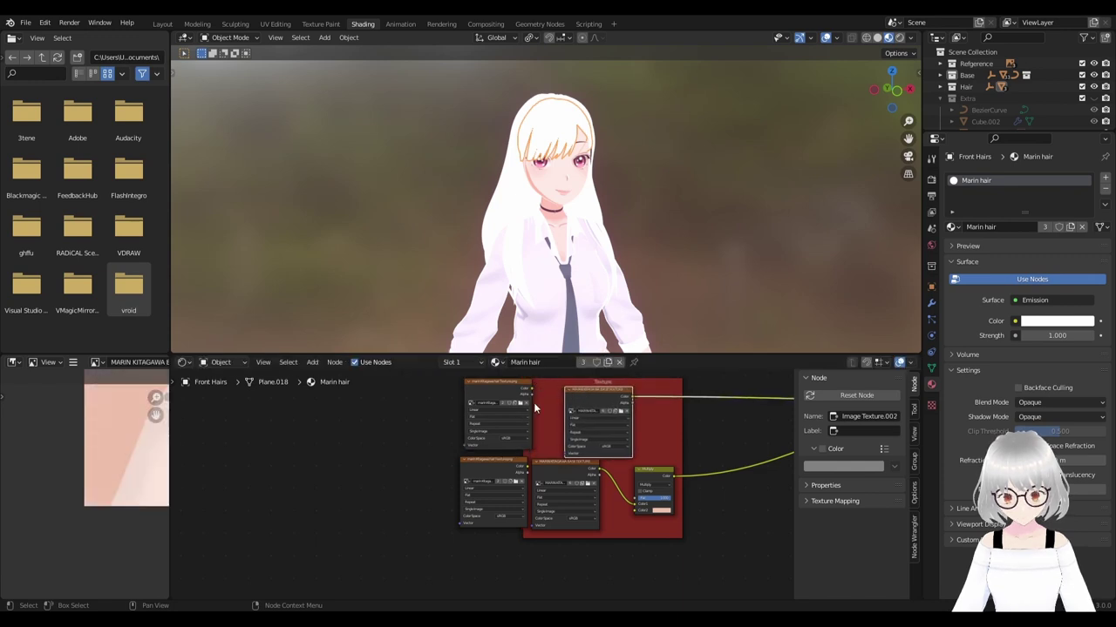
pyautogui.moveTo(475, 399); pyautogui.dragTo(526, 395)
pyautogui.moveTo(520, 463); pyautogui.dragTo(450, 470, button='middle')
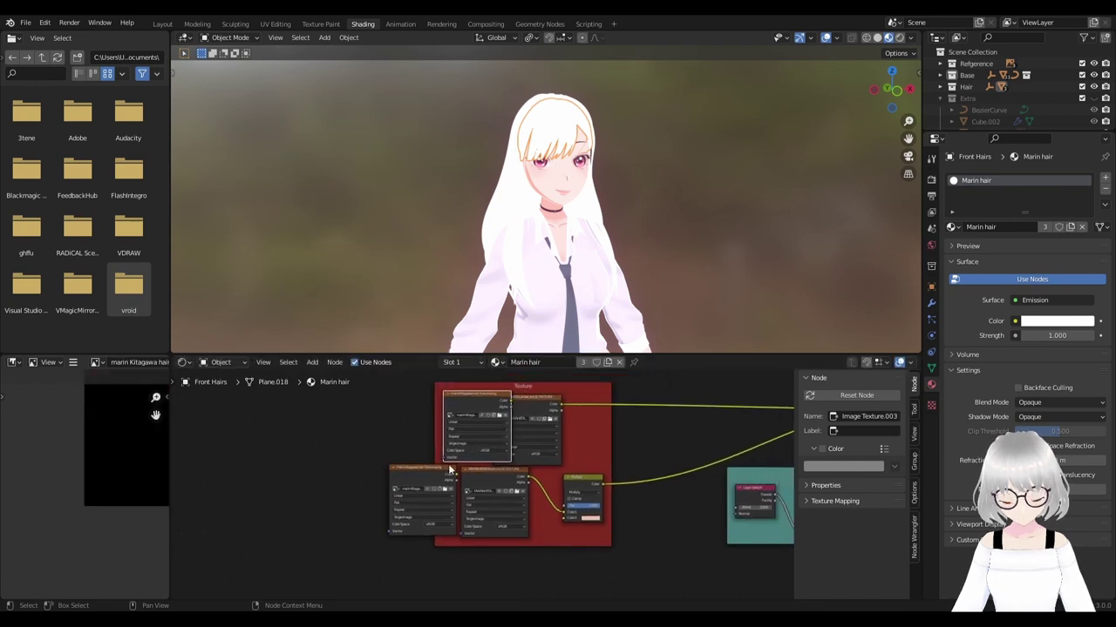
pyautogui.moveTo(445, 474); pyautogui.dragTo(501, 509)
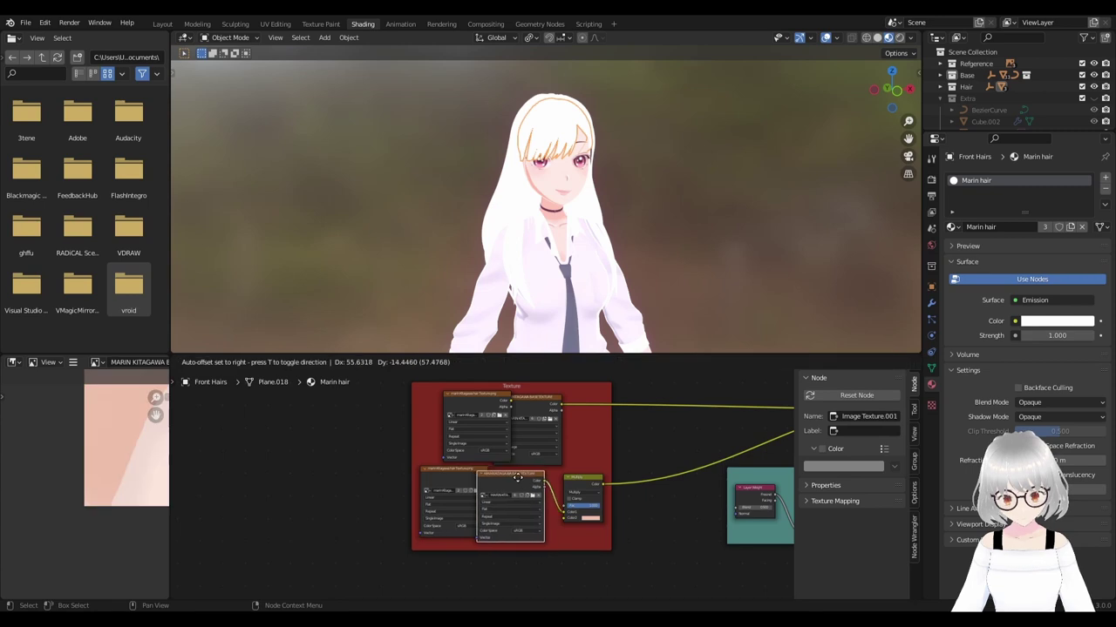
pyautogui.scroll(2, 507, 488)
pyautogui.press('Escape')
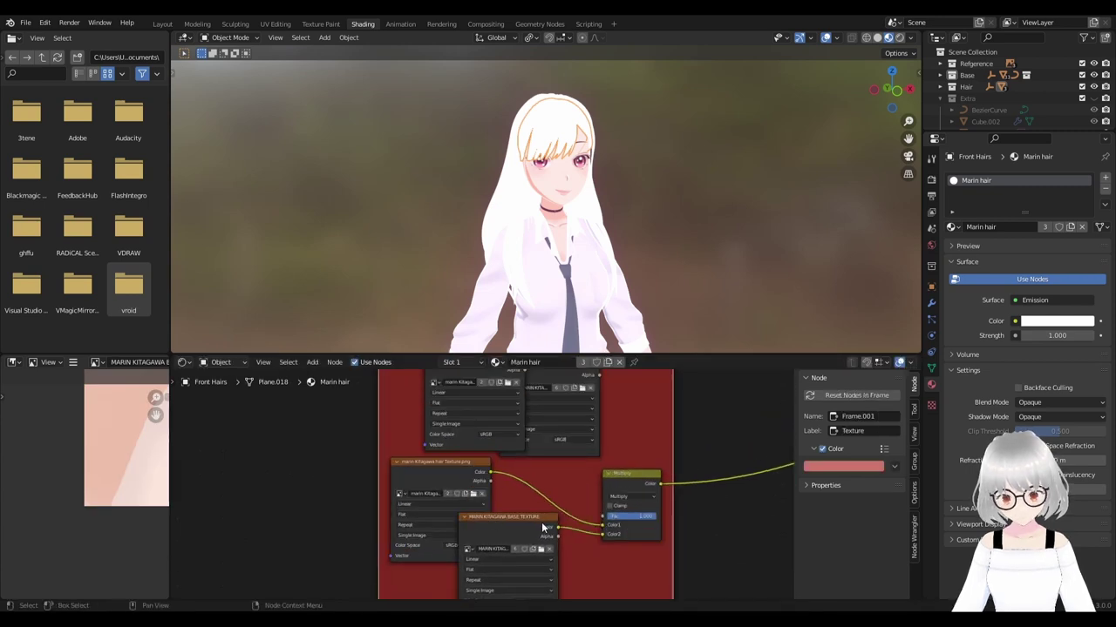
pyautogui.press('x')
pyautogui.scroll(-1, 546, 515)
pyautogui.moveTo(471, 502); pyautogui.dragTo(553, 498)
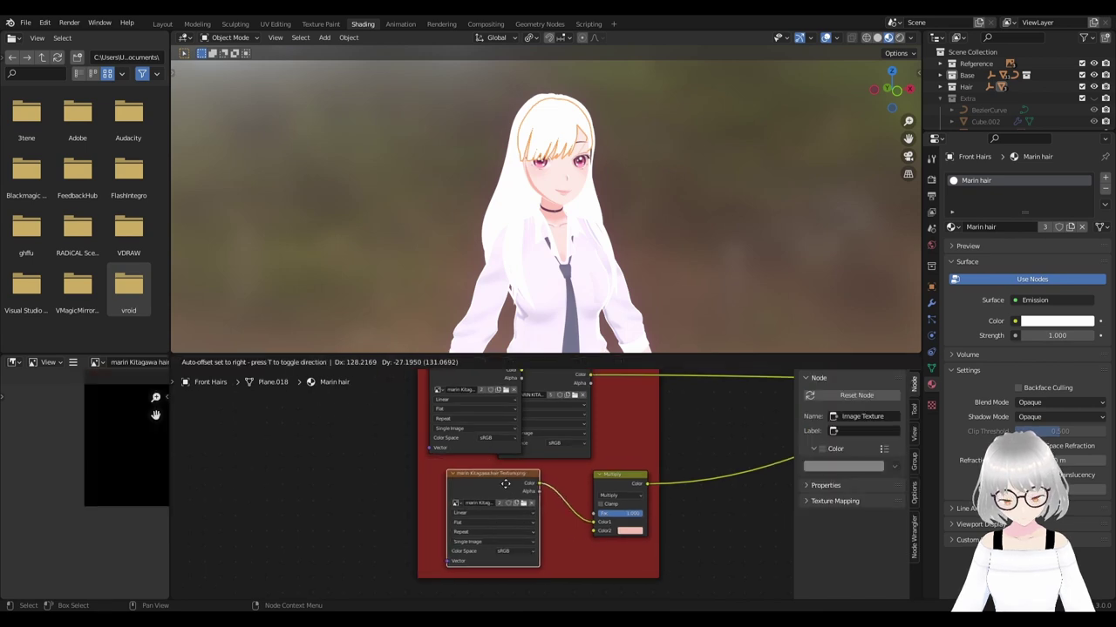
# Pull the hair and base texture nodes out of the stack so they sit apart.
pyautogui.moveTo(554, 497); pyautogui.dragTo(453, 490, button='middle')
pyautogui.scroll(2, 385, 485)
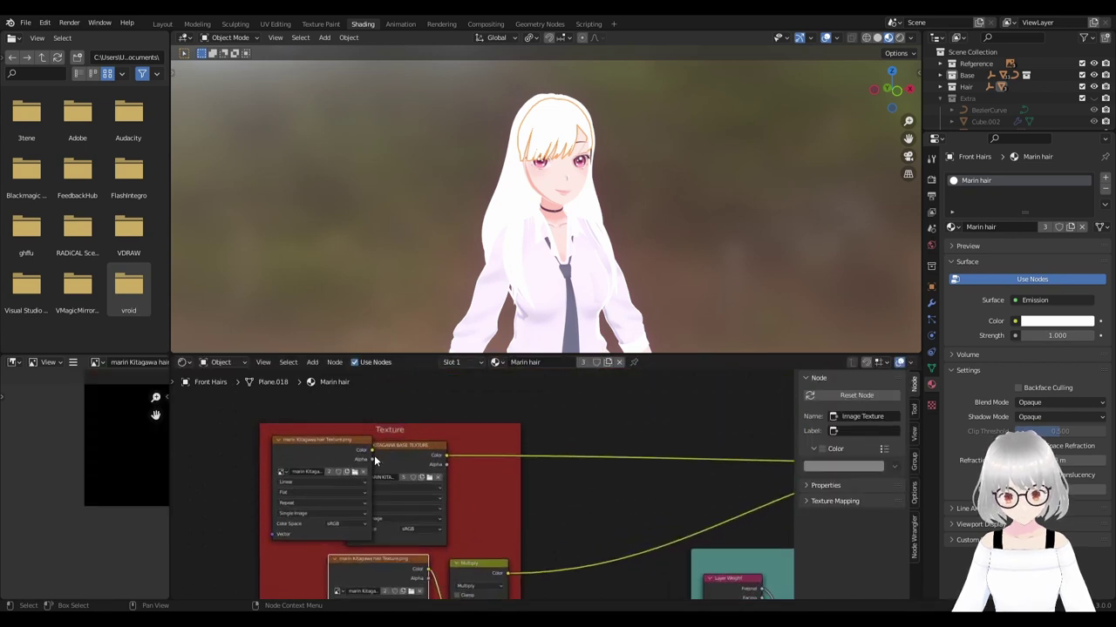
pyautogui.scroll(-1, 420, 471)
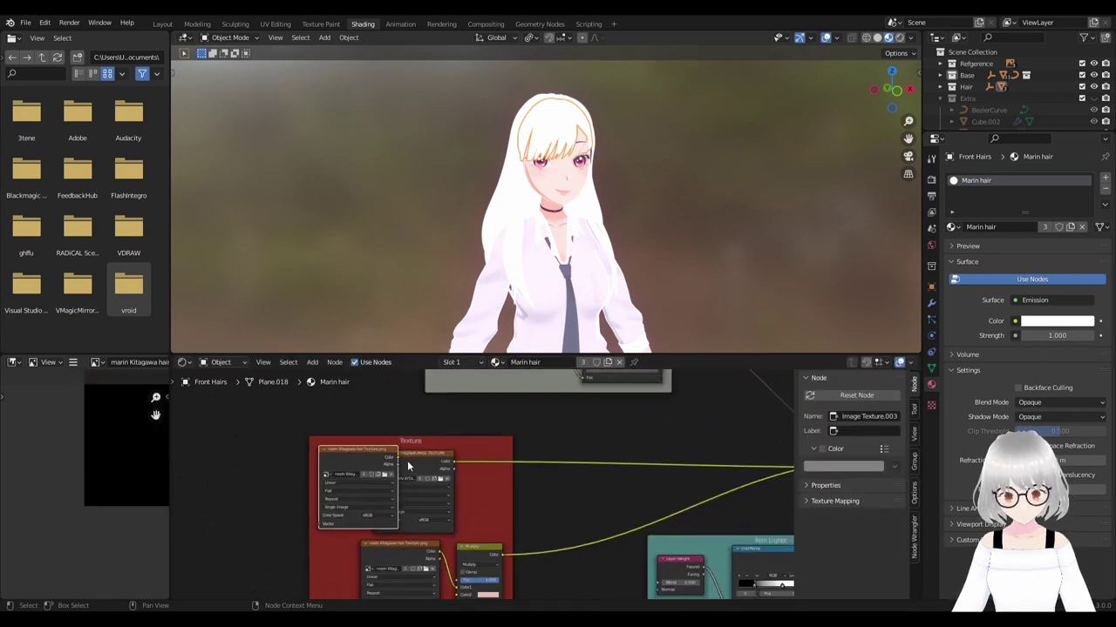
pyautogui.moveTo(448, 471); pyautogui.dragTo(338, 468, button='middle')
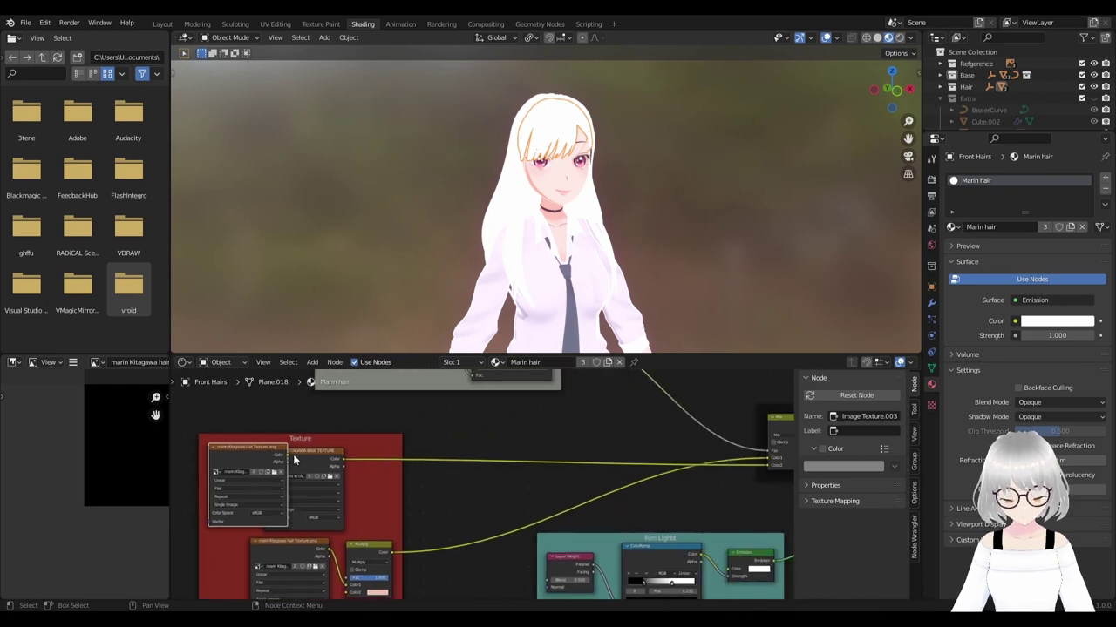
pyautogui.moveTo(288, 459); pyautogui.dragTo(409, 451)
pyautogui.scroll(1, 376, 480)
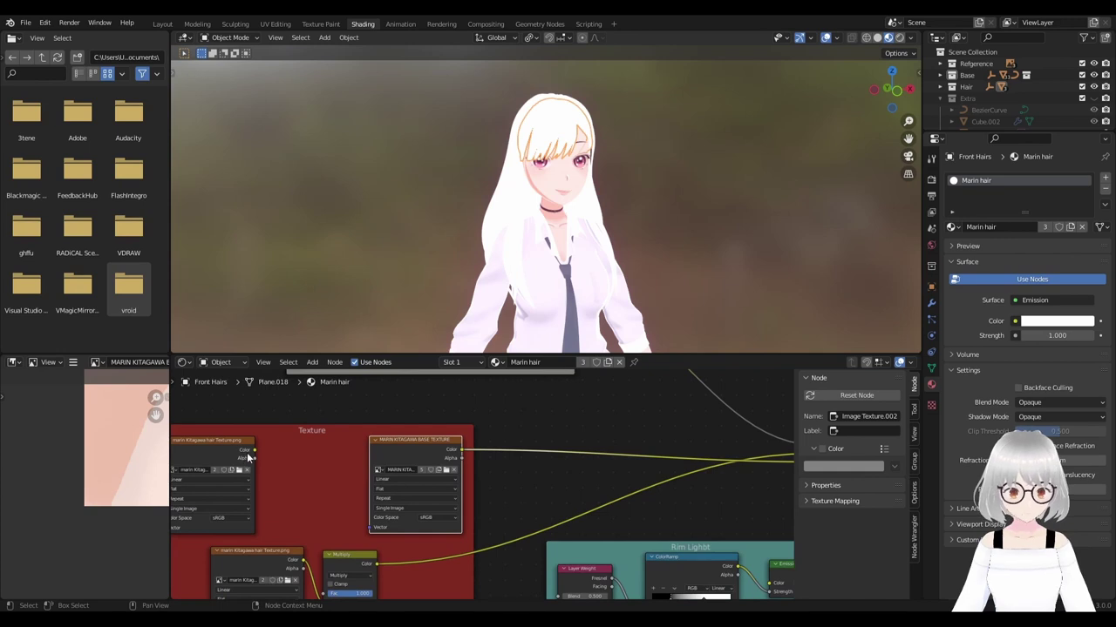
pyautogui.moveTo(235, 453)
pyautogui.mouseDown()
pyautogui.moveTo(789, 462)
pyautogui.moveTo(763, 468)
pyautogui.mouseUp()
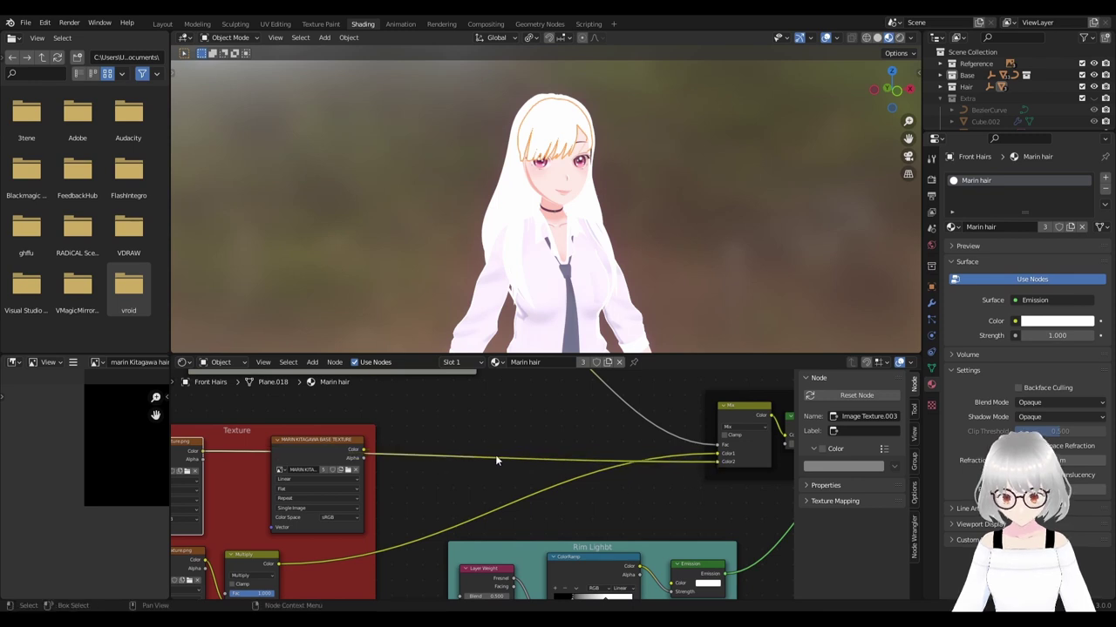
pyautogui.scroll(-2, 496, 460)
pyautogui.moveTo(370, 457)
pyautogui.mouseDown(button='middle')
pyautogui.moveTo(440, 463)
pyautogui.moveTo(377, 486)
pyautogui.mouseUp(button='middle')
pyautogui.scroll(-1, 456, 489)
# Select the Mix node, then bring the Rim Light and Joint frames into view and grab the Add Shader output.
pyautogui.click(484, 488)
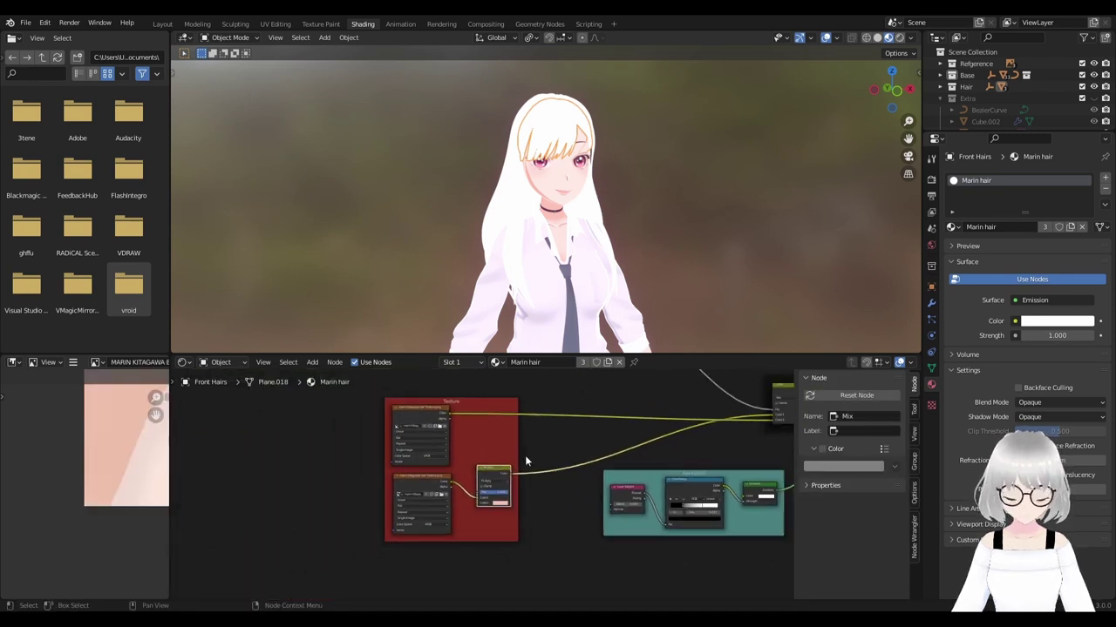
pyautogui.scroll(2, 552, 508)
pyautogui.scroll(1, 391, 539)
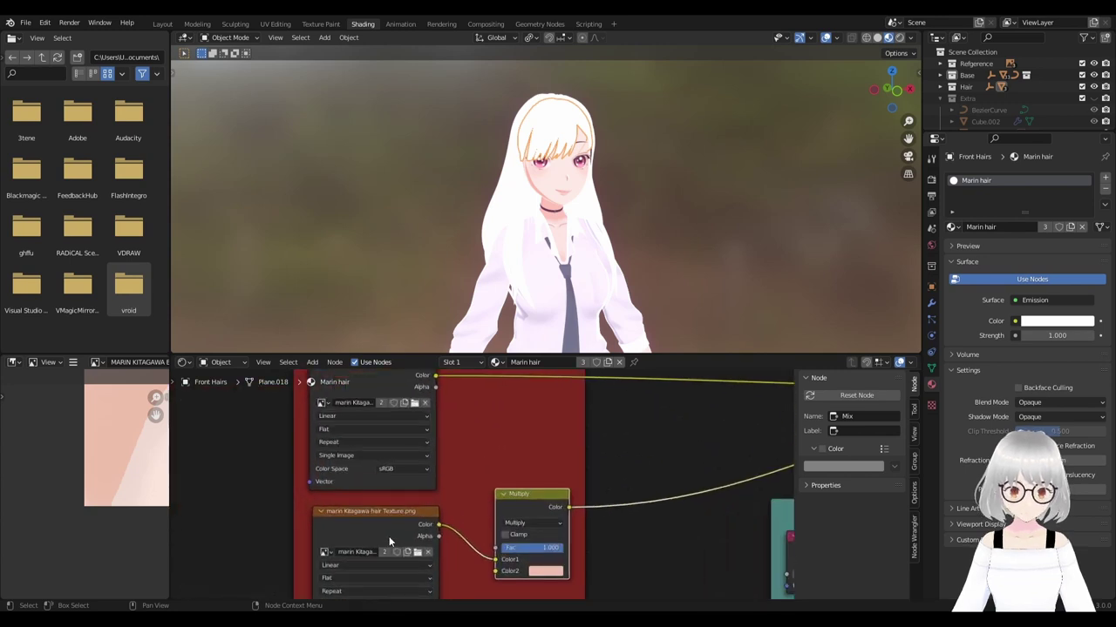
pyautogui.scroll(-1, 403, 464)
pyautogui.moveTo(404, 464); pyautogui.dragTo(321, 465, button='middle')
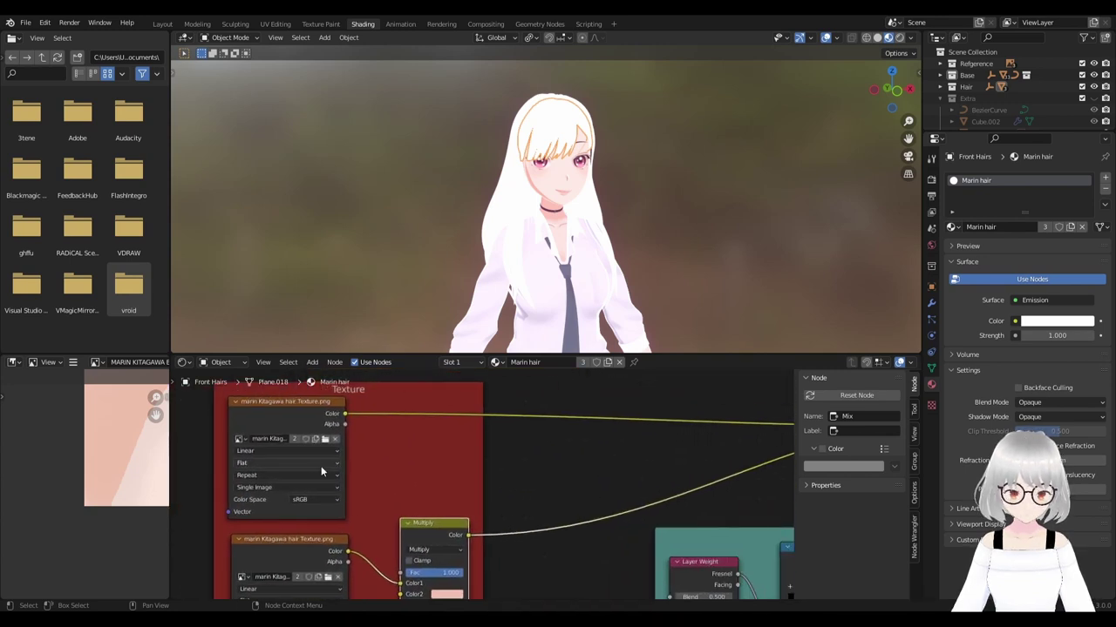
pyautogui.scroll(-2, 436, 471)
pyautogui.moveTo(560, 475); pyautogui.dragTo(406, 476, button='middle')
pyautogui.scroll(-1, 406, 476)
pyautogui.moveTo(613, 494); pyautogui.dragTo(497, 494, button='middle')
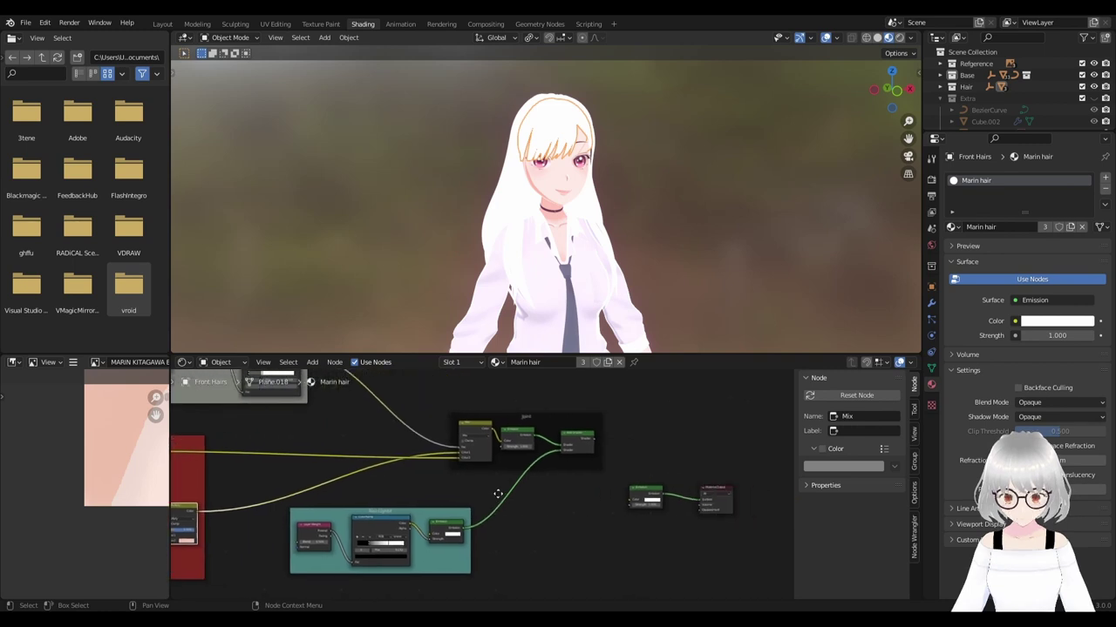
pyautogui.scroll(2, 601, 498)
pyautogui.moveTo(634, 502); pyautogui.dragTo(519, 513, button='middle')
pyautogui.moveTo(500, 437); pyautogui.dragTo(505, 442)
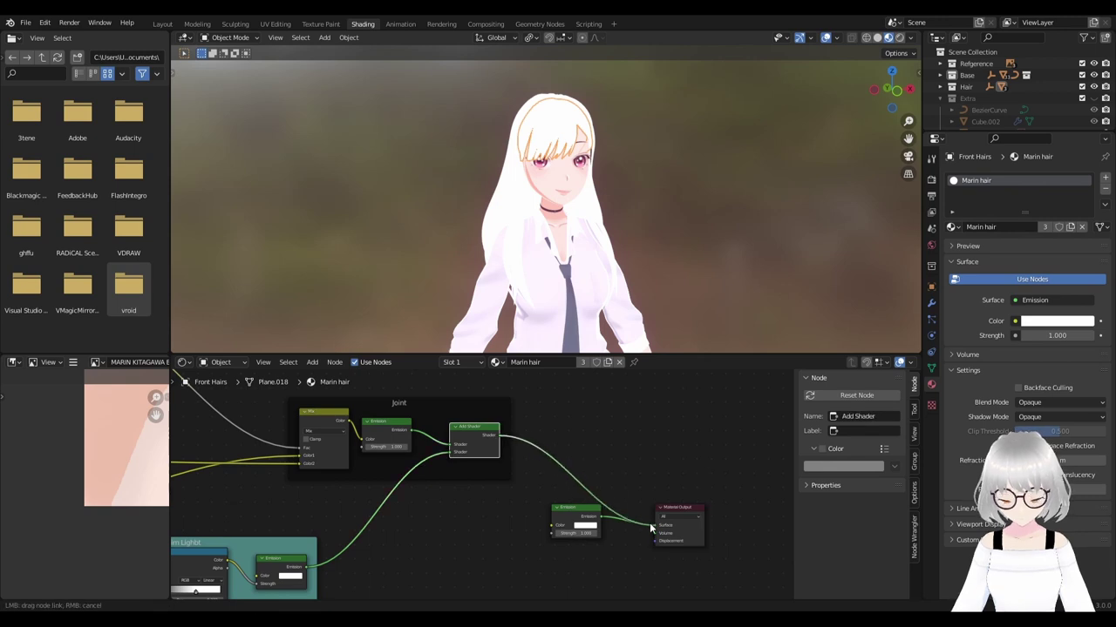
# Link the Add Shader to the Material Output Surface and delete the unused Emission node.
pyautogui.moveTo(653, 528); pyautogui.dragTo(648, 497)
pyautogui.press('x')
pyautogui.scroll(-1, 581, 522)
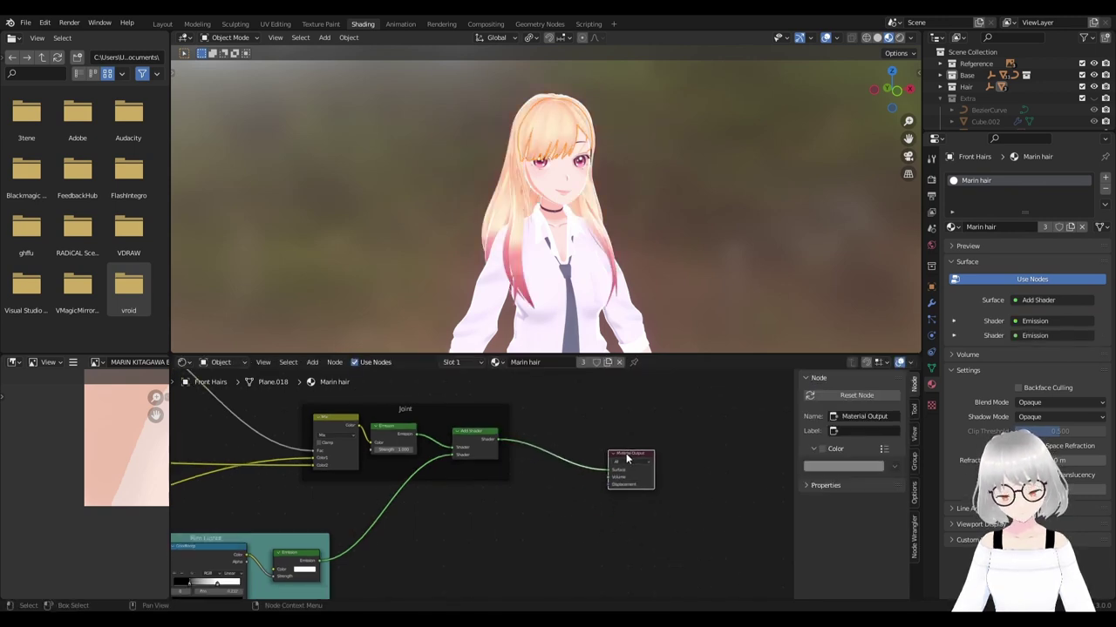
pyautogui.scroll(-2, 625, 459)
# Reconnect the Rim Light Emission to the Add Shader's second shader input.
pyautogui.moveTo(523, 488); pyautogui.dragTo(741, 428, button='middle')
pyautogui.scroll(2, 630, 234)
pyautogui.moveTo(610, 227); pyautogui.dragTo(710, 223, button='middle')
pyautogui.scroll(-1, 698, 242)
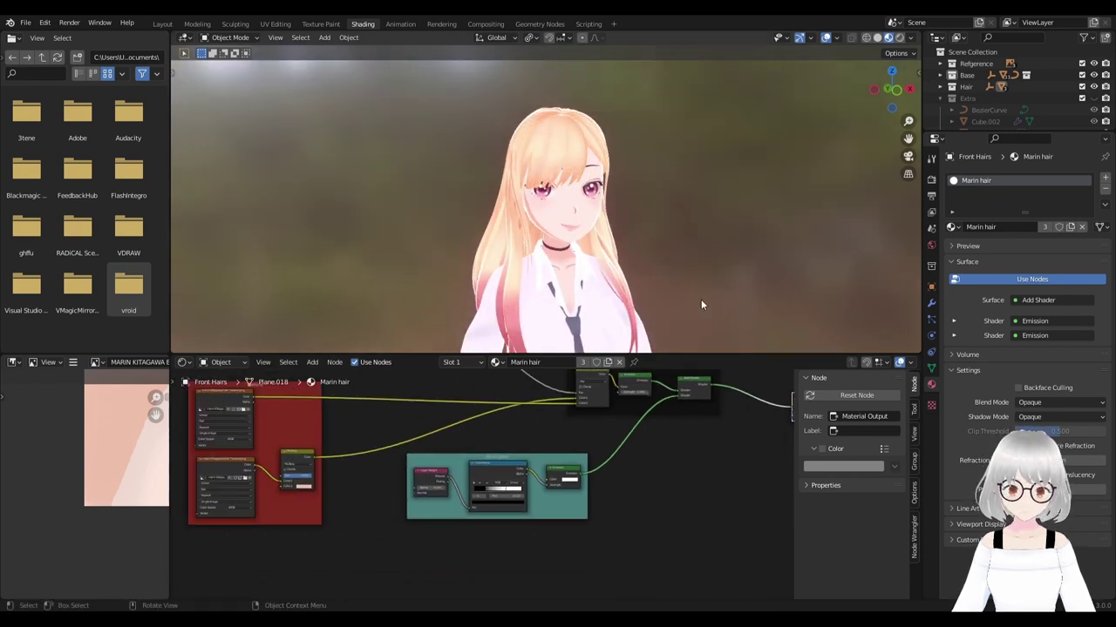
pyautogui.scroll(1, 700, 305)
pyautogui.scroll(1, 676, 399)
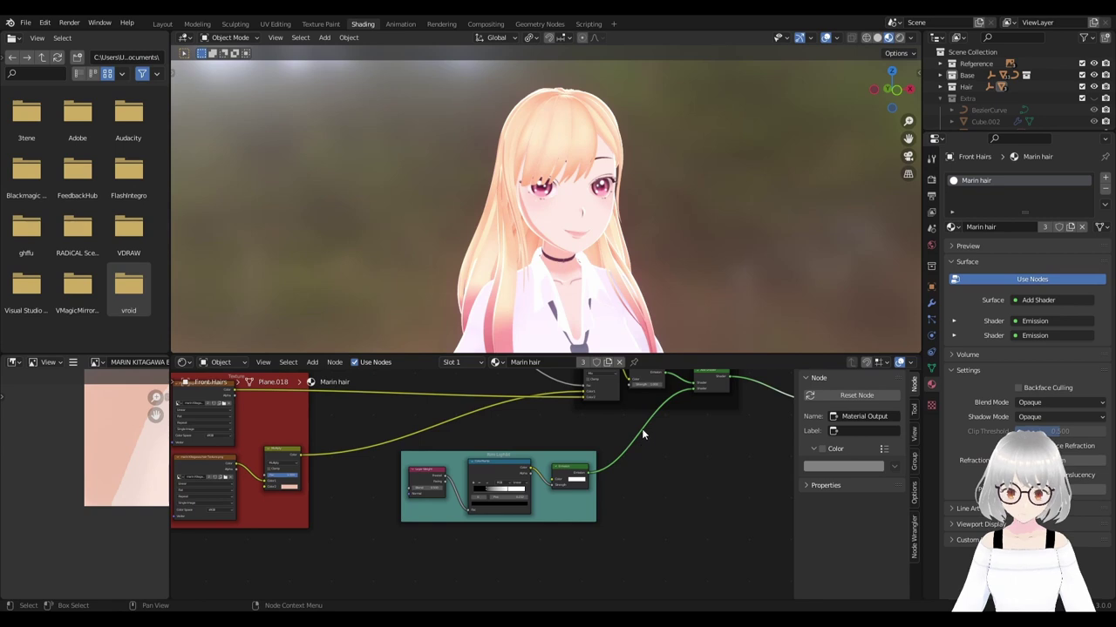
pyautogui.moveTo(693, 388); pyautogui.dragTo(676, 454)
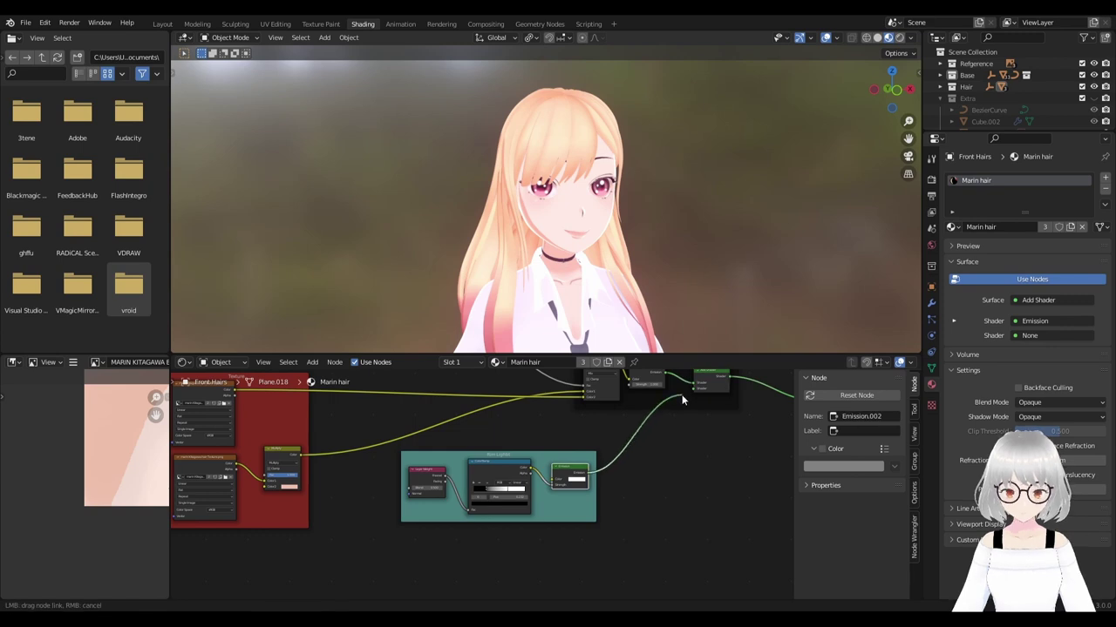
pyautogui.moveTo(683, 399); pyautogui.dragTo(693, 397)
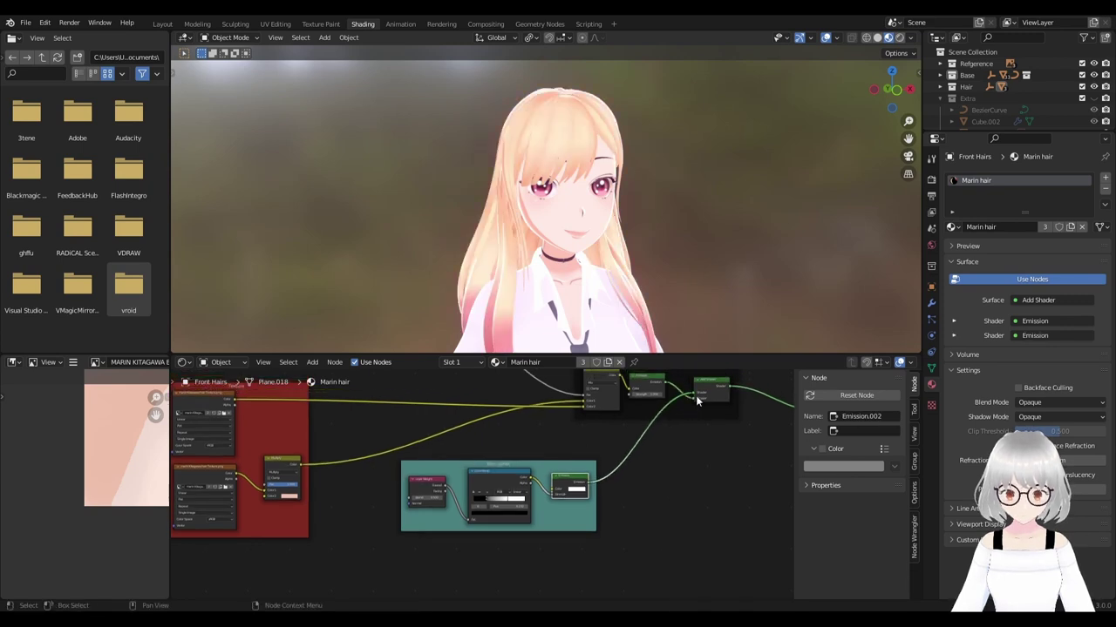
# Finish the rim Emission link, then orbit and zoom to inspect the blonde hair from the side.
pyautogui.moveTo(697, 404); pyautogui.dragTo(698, 398)
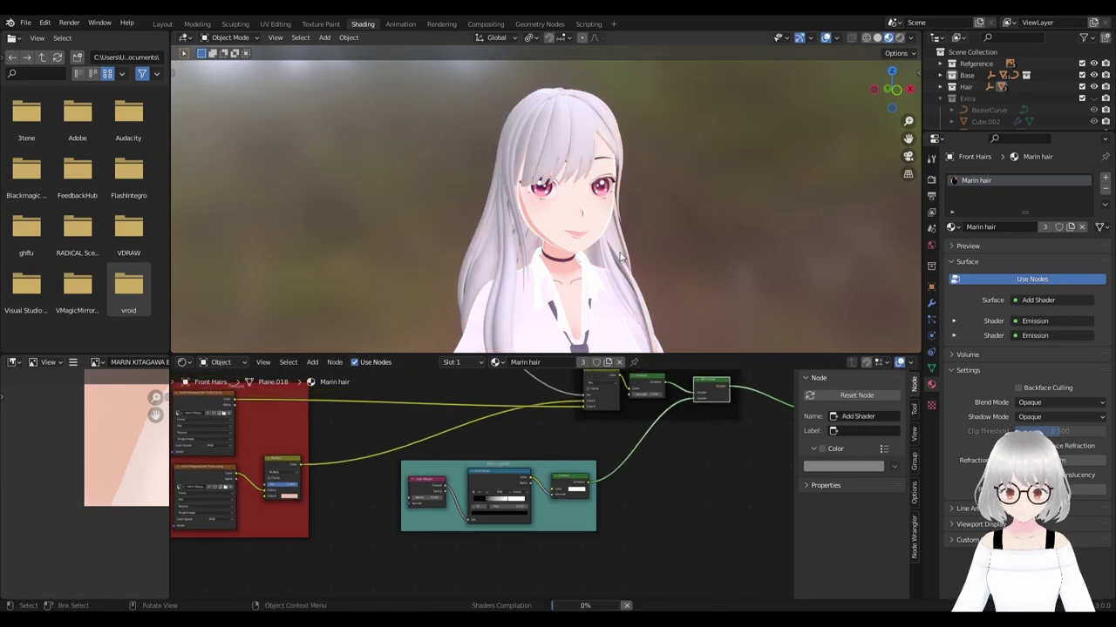
pyautogui.moveTo(659, 230); pyautogui.dragTo(659, 256, button='middle')
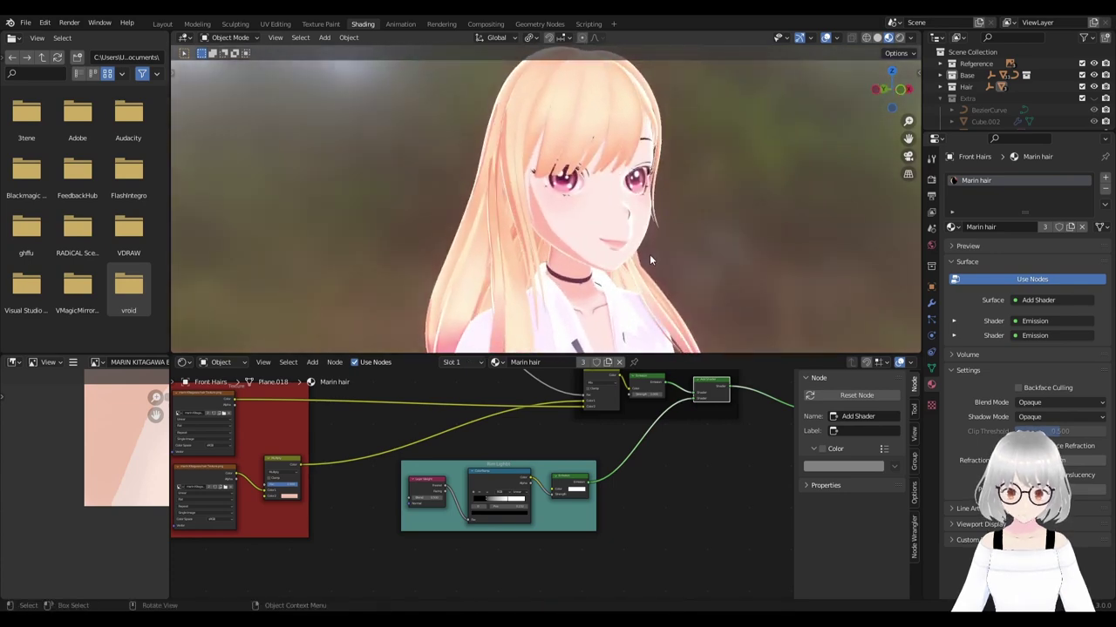
pyautogui.scroll(-3, 657, 254)
pyautogui.moveTo(660, 259)
pyautogui.mouseDown(button='middle')
pyautogui.moveTo(500, 263)
pyautogui.moveTo(605, 242)
pyautogui.moveTo(548, 281)
pyautogui.moveTo(667, 286)
pyautogui.mouseUp(button='middle')
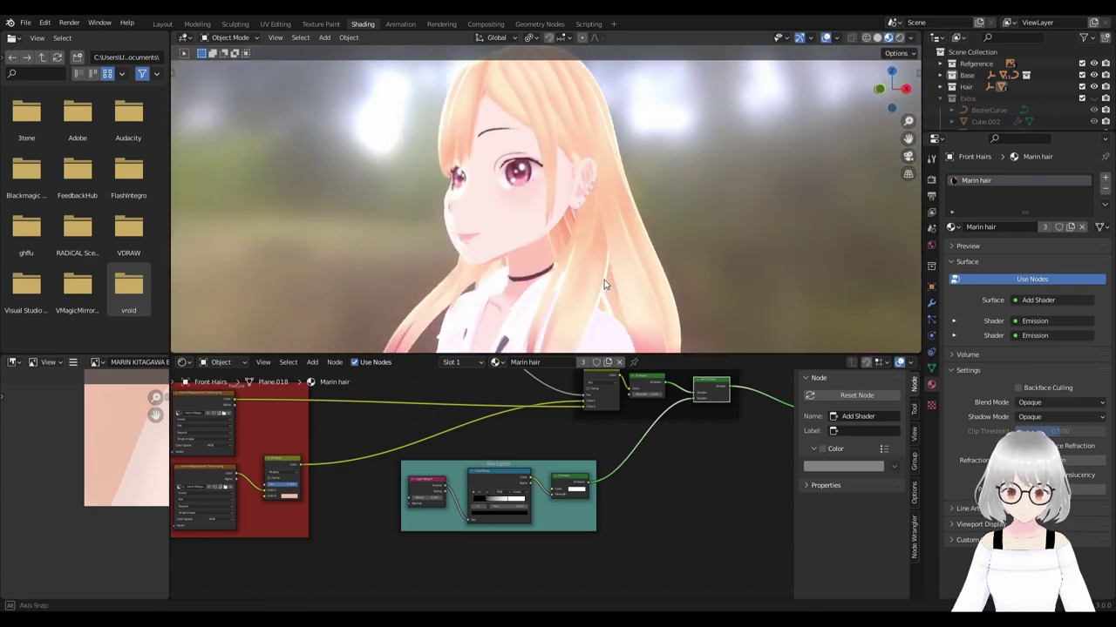
pyautogui.scroll(-3, 668, 283)
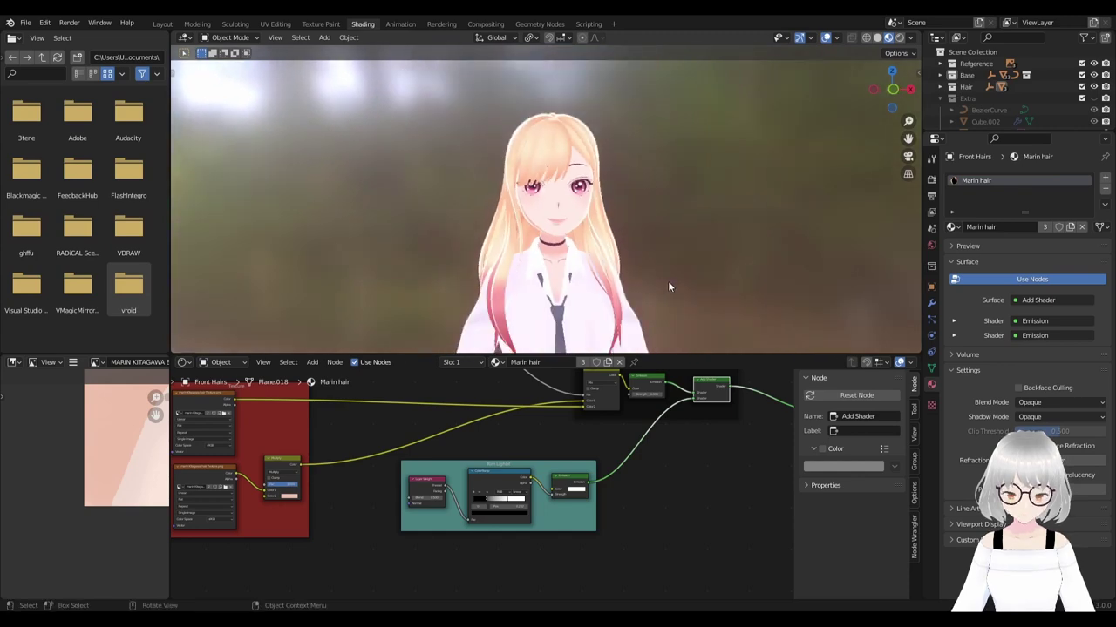
pyautogui.scroll(-2, 668, 283)
pyautogui.scroll(-2, 653, 454)
pyautogui.scroll(-2, 656, 463)
pyautogui.moveTo(656, 469); pyautogui.dragTo(622, 485, button='middle')
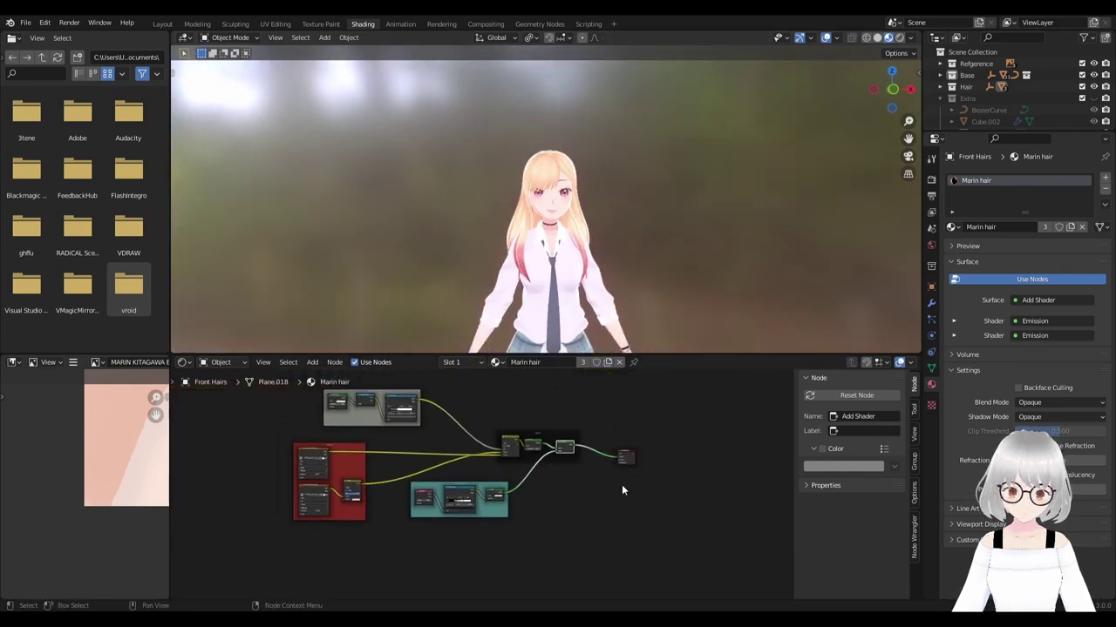
pyautogui.scroll(1, 622, 485)
pyautogui.scroll(-2, 622, 280)
pyautogui.keyDown('shift'); pyautogui.scroll(-2, 622, 280); pyautogui.keyUp('shift')
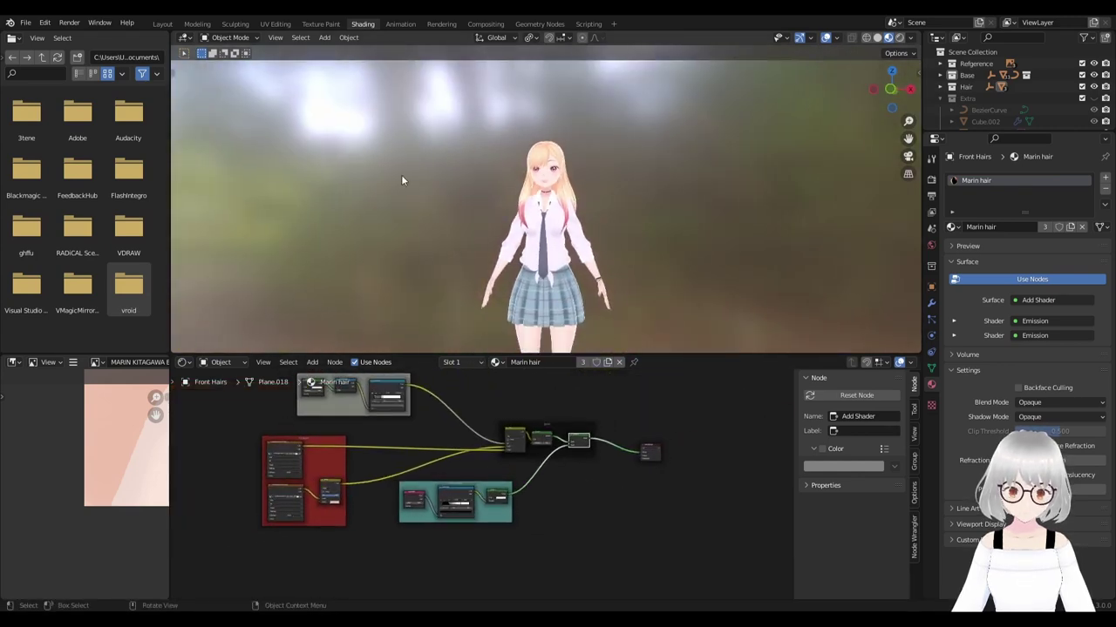
# Switch to the Layout workspace and zoom in on the character.
pyautogui.click(162, 24)
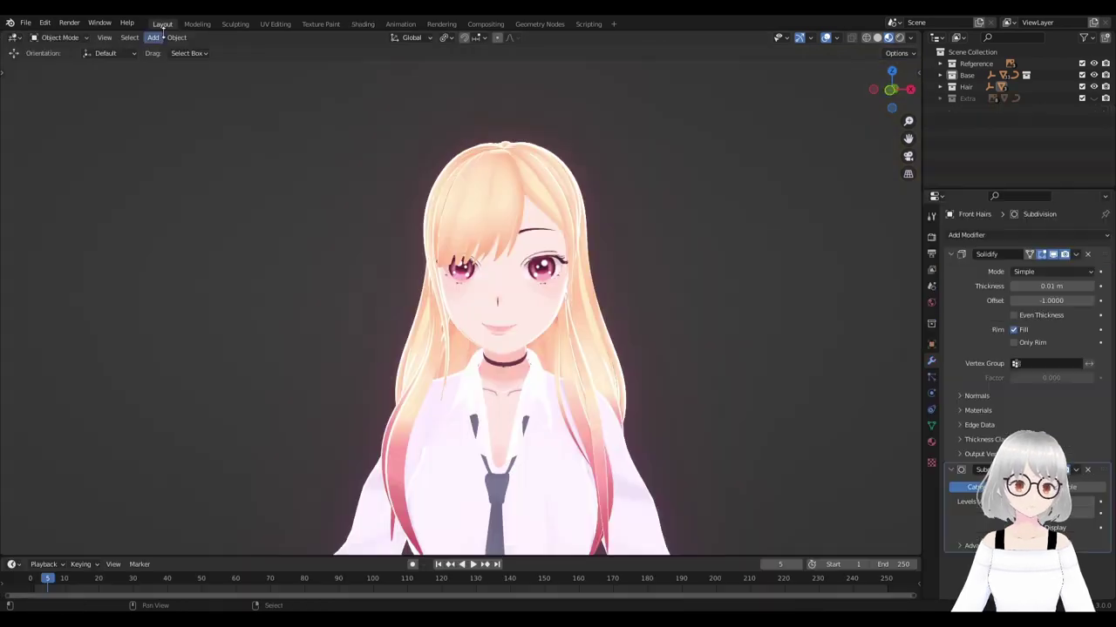
pyautogui.scroll(-2, 617, 360)
pyautogui.scroll(-3, 617, 360)
pyautogui.scroll(-1, 608, 375)
pyautogui.scroll(1, 608, 377)
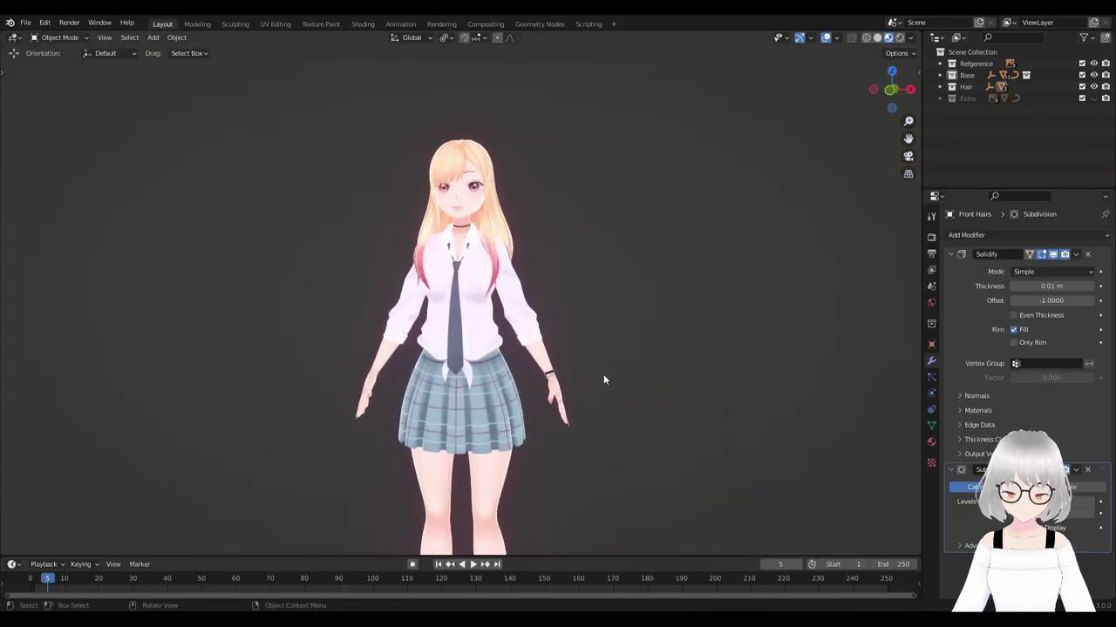
pyautogui.keyDown('shift'); pyautogui.scroll(-3, 603, 374); pyautogui.keyUp('shift')
pyautogui.scroll(-2, 608, 309)
pyautogui.keyDown('shift'); pyautogui.scroll(-2, 631, 356); pyautogui.keyUp('shift')
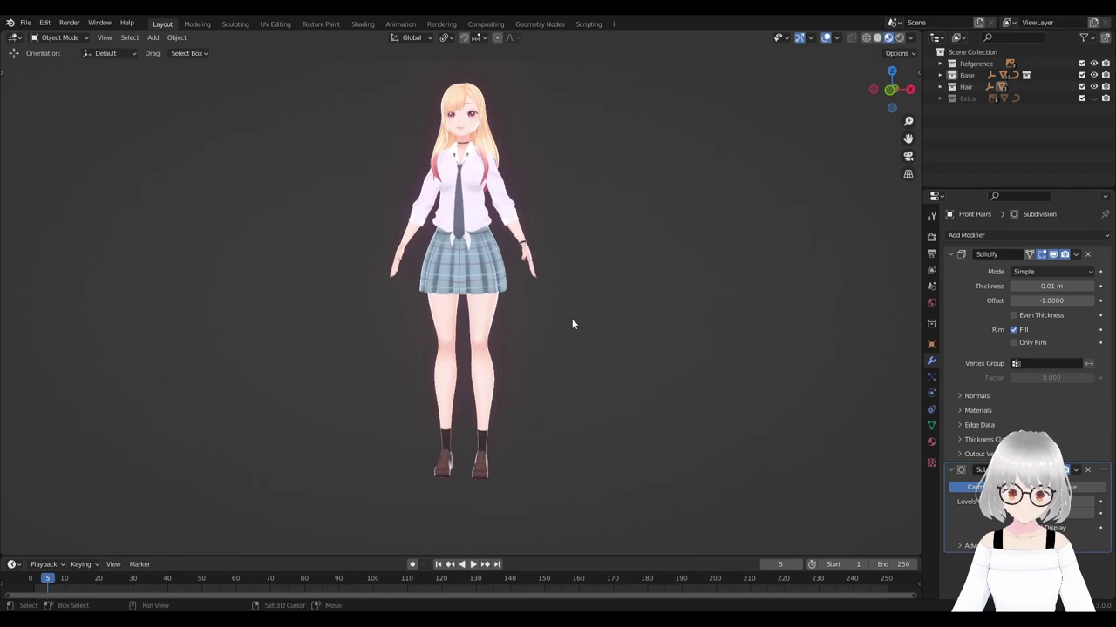
# Inspect the legs, shoes and pleated skirt up close.
pyautogui.moveTo(584, 382)
pyautogui.mouseDown(button='middle')
pyautogui.moveTo(508, 427)
pyautogui.moveTo(861, 432)
pyautogui.mouseUp(button='middle')
pyautogui.keyDown('shift'); pyautogui.moveTo(639, 464); pyautogui.dragTo(484, 408, button='middle'); pyautogui.keyUp('shift')
pyautogui.scroll(3, 483, 408)
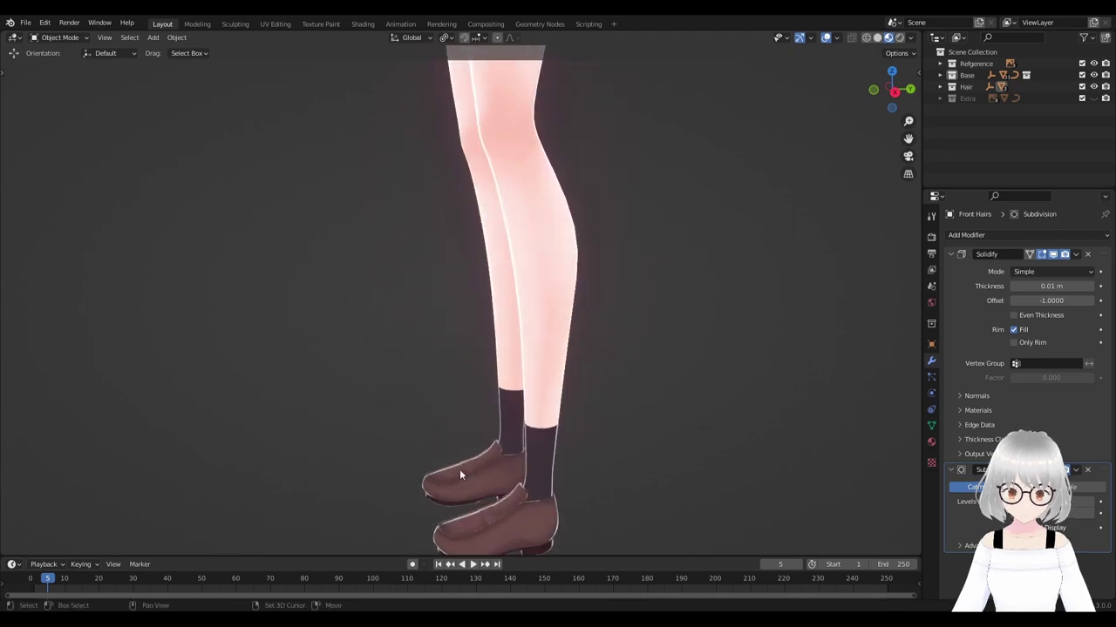
pyautogui.keyDown('shift'); pyautogui.moveTo(459, 469); pyautogui.dragTo(392, 397, button='middle'); pyautogui.keyUp('shift')
pyautogui.scroll(2, 561, 402)
pyautogui.moveTo(560, 402)
pyautogui.mouseDown(button='middle')
pyautogui.moveTo(386, 398)
pyautogui.moveTo(317, 415)
pyautogui.moveTo(399, 424)
pyautogui.moveTo(349, 405)
pyautogui.moveTo(435, 406)
pyautogui.moveTo(406, 413)
pyautogui.moveTo(274, 383)
pyautogui.moveTo(409, 392)
pyautogui.mouseUp(button='middle')
pyautogui.keyDown('shift'); pyautogui.moveTo(506, 176); pyautogui.dragTo(510, 515, button='middle'); pyautogui.keyUp('shift')
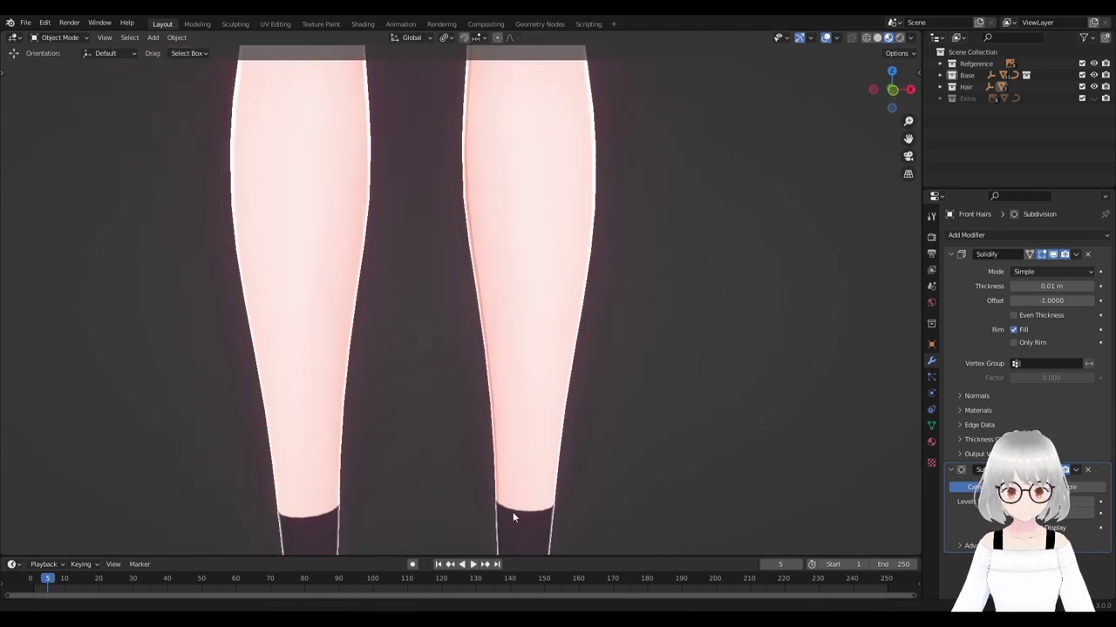
pyautogui.keyDown('shift'); pyautogui.moveTo(515, 99); pyautogui.dragTo(531, 554, button='middle'); pyautogui.keyUp('shift')
pyautogui.keyDown('shift'); pyautogui.moveTo(531, 53); pyautogui.dragTo(549, 554, button='middle'); pyautogui.keyUp('shift')
pyautogui.keyDown('shift'); pyautogui.moveTo(550, 52); pyautogui.dragTo(557, 173, button='middle'); pyautogui.keyUp('shift')
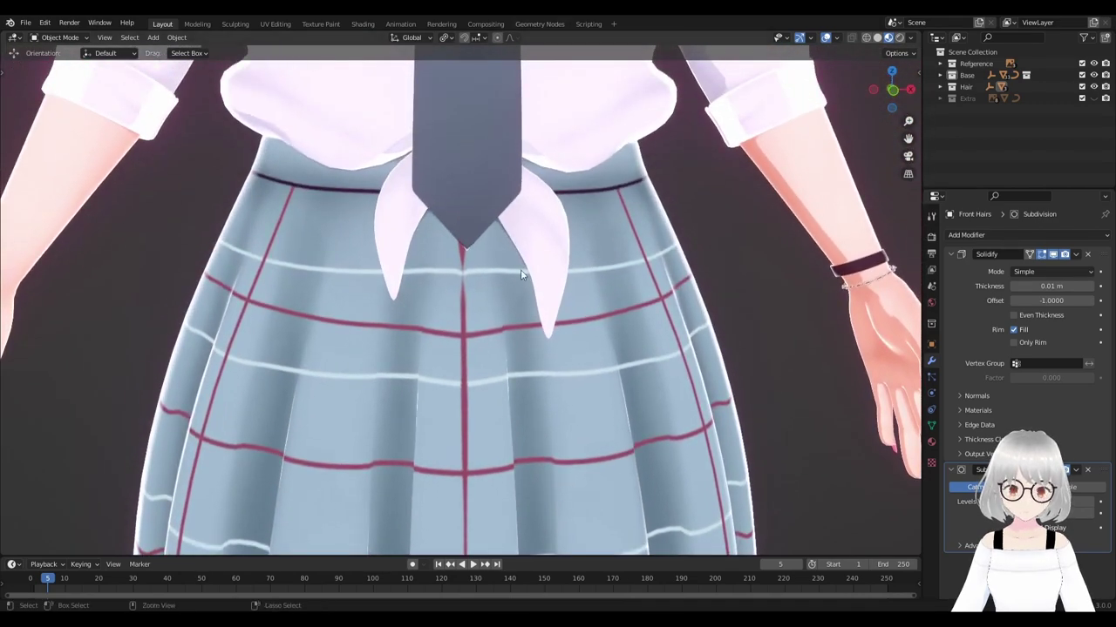
# Inspect the shirt, arm, sleeve cuff and torso from several angles.
pyautogui.moveTo(520, 269)
pyautogui.keyDown('ctrl'); pyautogui.mouseDown(button='middle')
pyautogui.moveTo(613, 350)
pyautogui.moveTo(573, 408)
pyautogui.moveTo(621, 435)
pyautogui.moveTo(626, 462)
pyautogui.moveTo(639, 402)
pyautogui.moveTo(682, 454)
pyautogui.moveTo(602, 370)
pyautogui.moveTo(548, 386)
pyautogui.moveTo(573, 361)
pyautogui.moveTo(561, 381)
pyautogui.moveTo(434, 345)
pyautogui.moveTo(539, 375)
pyautogui.mouseUp(button='middle'); pyautogui.keyUp('ctrl')
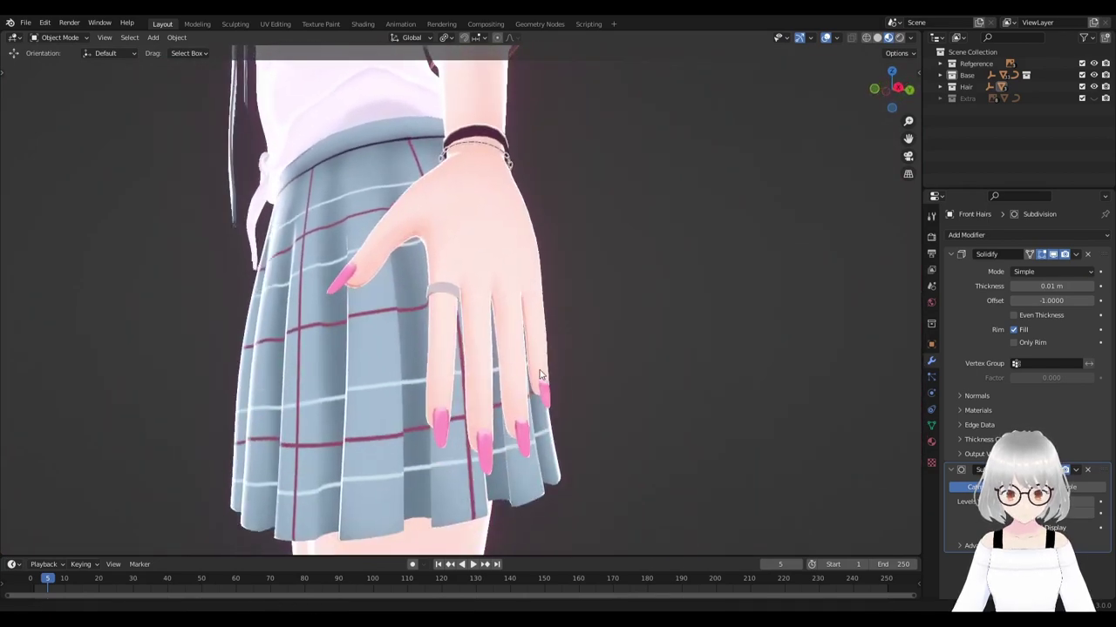
pyautogui.scroll(2, 538, 361)
pyautogui.scroll(-3, 568, 269)
pyautogui.moveTo(567, 269)
pyautogui.mouseDown(button='middle')
pyautogui.moveTo(615, 391)
pyautogui.moveTo(604, 369)
pyautogui.mouseUp(button='middle')
pyautogui.scroll(2, 610, 387)
pyautogui.scroll(4, 604, 369)
pyautogui.scroll(-3, 599, 341)
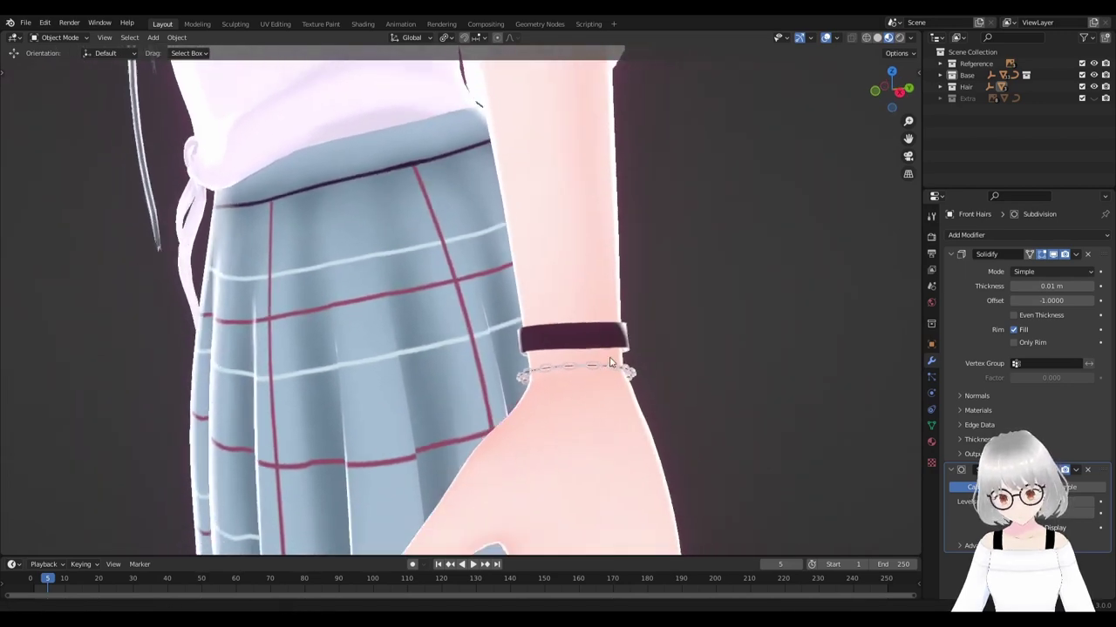
pyautogui.scroll(-2, 642, 414)
pyautogui.moveTo(641, 414)
pyautogui.mouseDown(button='middle')
pyautogui.moveTo(561, 333)
pyautogui.moveTo(578, 245)
pyautogui.moveTo(606, 386)
pyautogui.mouseUp(button='middle')
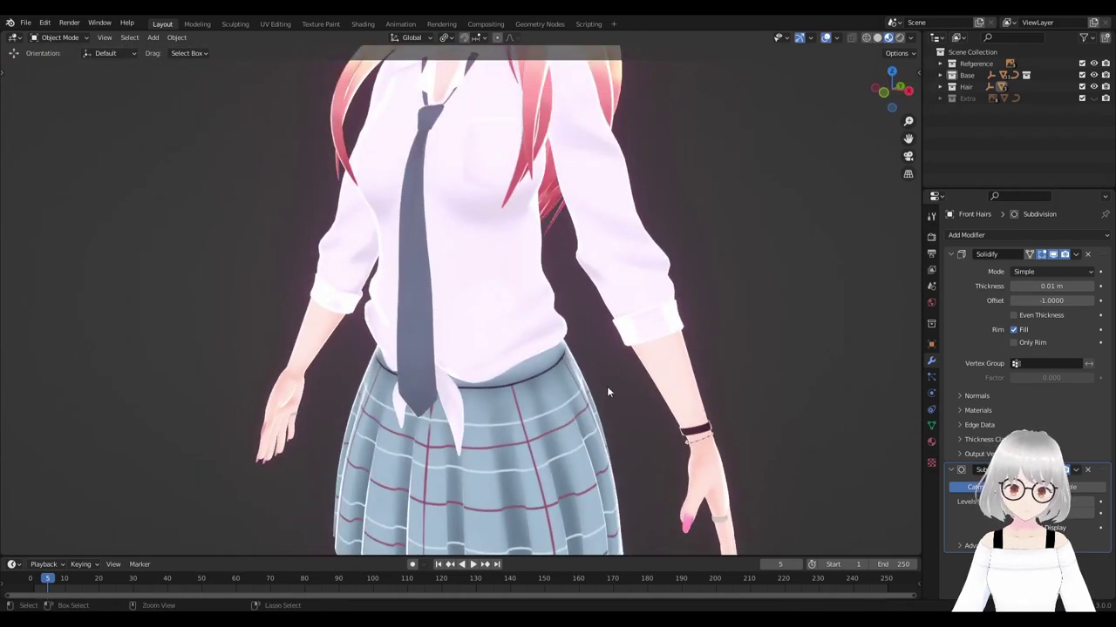
pyautogui.scroll(3, 592, 324)
pyautogui.moveTo(592, 323); pyautogui.dragTo(545, 320, button='middle')
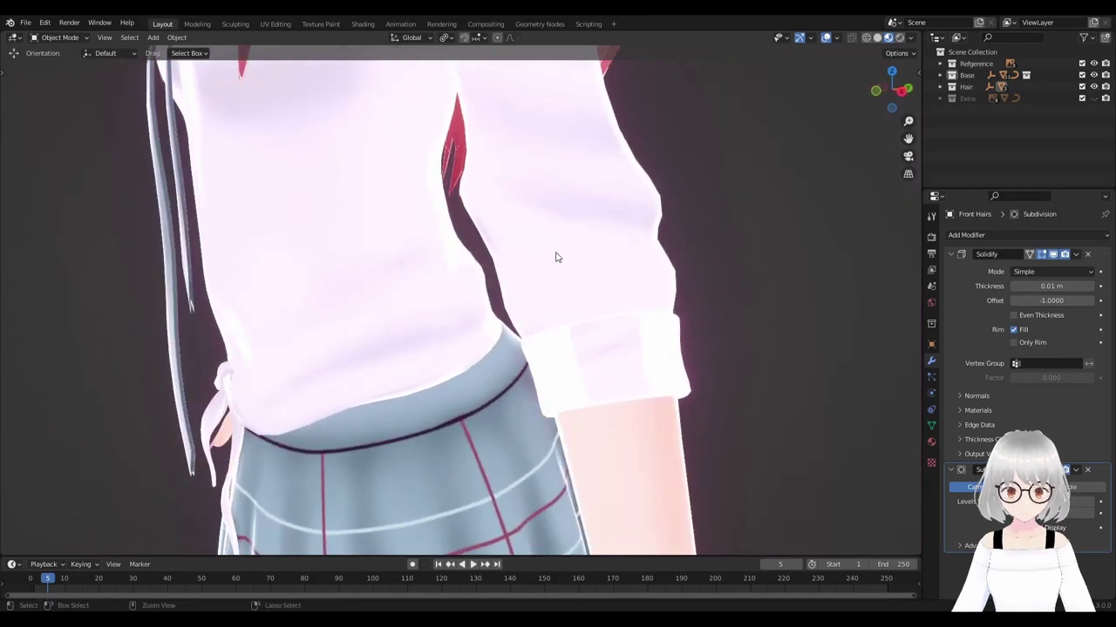
pyautogui.scroll(-4, 552, 253)
pyautogui.moveTo(548, 249); pyautogui.dragTo(582, 356, button='middle')
pyautogui.moveTo(568, 322)
pyautogui.mouseDown(button='middle')
pyautogui.moveTo(627, 386)
pyautogui.moveTo(716, 389)
pyautogui.moveTo(617, 236)
pyautogui.moveTo(374, 294)
pyautogui.moveTo(473, 304)
pyautogui.moveTo(501, 236)
pyautogui.moveTo(513, 332)
pyautogui.moveTo(500, 331)
pyautogui.moveTo(538, 303)
pyautogui.moveTo(558, 318)
pyautogui.moveTo(678, 329)
pyautogui.moveTo(654, 357)
pyautogui.mouseUp(button='middle')
# Orbit to a three-quarter view, step back to the whole figure, and switch to Rendered shading.
pyautogui.scroll(2, 500, 331)
pyautogui.scroll(2, 567, 323)
pyautogui.scroll(1, 590, 316)
pyautogui.scroll(-2, 678, 330)
pyautogui.scroll(-1, 658, 349)
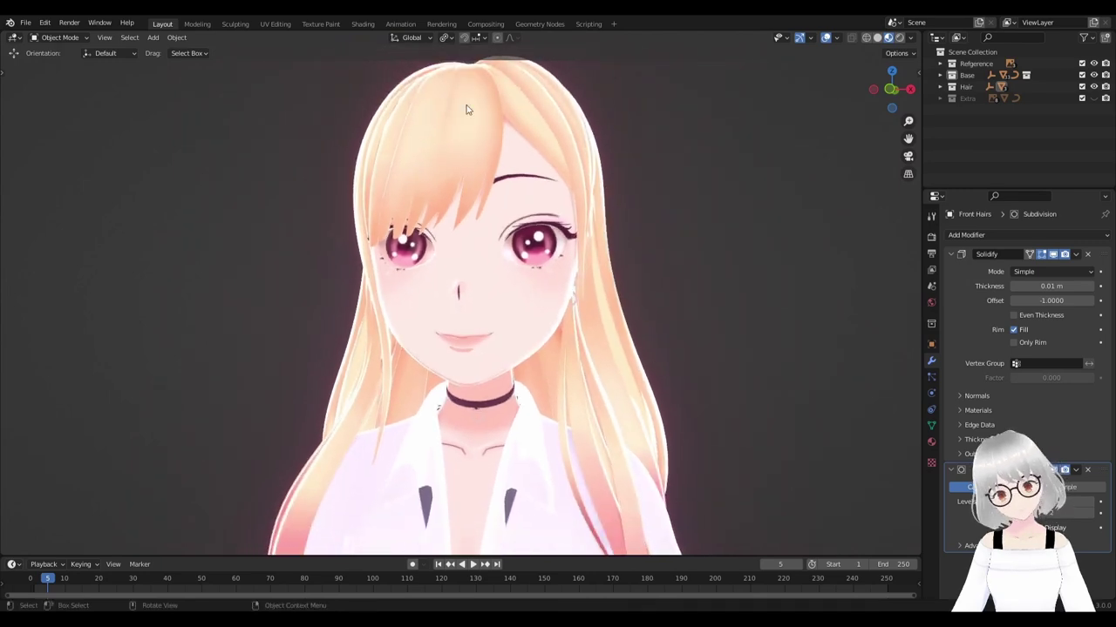
pyautogui.scroll(-2, 599, 196)
pyautogui.moveTo(600, 196)
pyautogui.mouseDown(button='middle')
pyautogui.moveTo(601, 275)
pyautogui.moveTo(634, 281)
pyautogui.moveTo(586, 298)
pyautogui.moveTo(80, 299)
pyautogui.moveTo(238, 353)
pyautogui.mouseUp(button='middle')
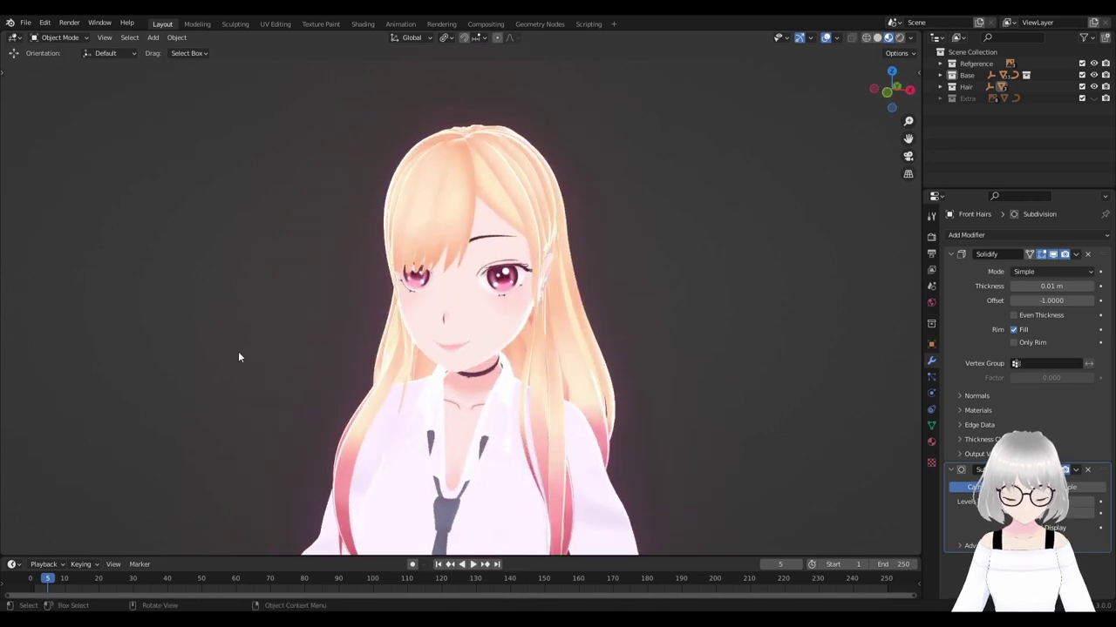
pyautogui.scroll(3, 376, 259)
pyautogui.scroll(-2, 377, 259)
pyautogui.moveTo(376, 258)
pyautogui.mouseDown(button='middle')
pyautogui.moveTo(531, 357)
pyautogui.moveTo(554, 411)
pyautogui.moveTo(587, 430)
pyautogui.moveTo(563, 401)
pyautogui.moveTo(523, 398)
pyautogui.moveTo(552, 404)
pyautogui.moveTo(525, 408)
pyautogui.moveTo(546, 398)
pyautogui.moveTo(595, 413)
pyautogui.moveTo(543, 406)
pyautogui.moveTo(567, 416)
pyautogui.moveTo(529, 416)
pyautogui.mouseUp(button='middle')
pyautogui.scroll(2, 531, 357)
pyautogui.scroll(2, 563, 401)
pyautogui.scroll(3, 562, 401)
pyautogui.scroll(-2, 522, 399)
pyautogui.scroll(3, 493, 418)
pyautogui.scroll(3, 494, 418)
pyautogui.scroll(-8, 529, 415)
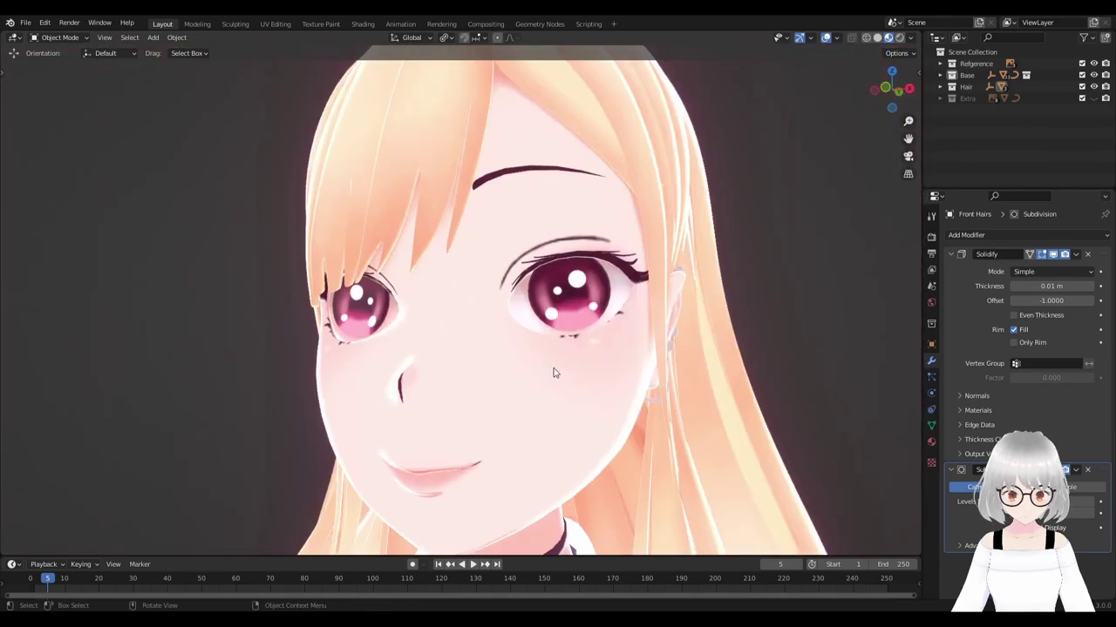
pyautogui.scroll(-5, 549, 414)
pyautogui.scroll(-5, 585, 266)
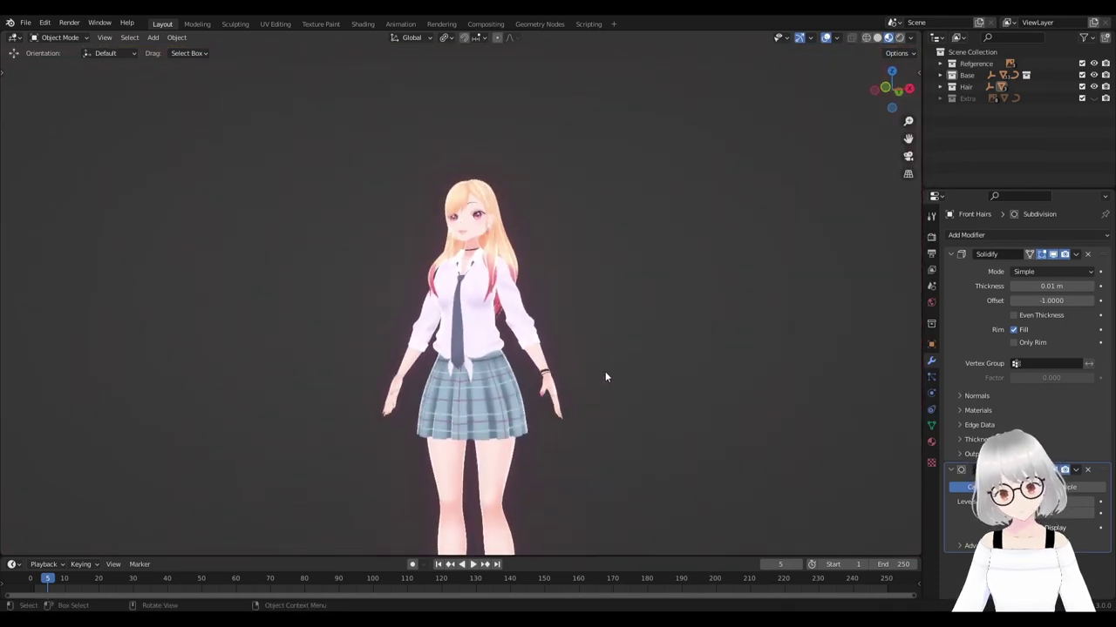
pyautogui.moveTo(605, 372)
pyautogui.mouseDown(button='middle')
pyautogui.moveTo(621, 401)
pyautogui.moveTo(616, 317)
pyautogui.moveTo(633, 374)
pyautogui.moveTo(624, 373)
pyautogui.mouseUp(button='middle')
pyautogui.click(901, 38)
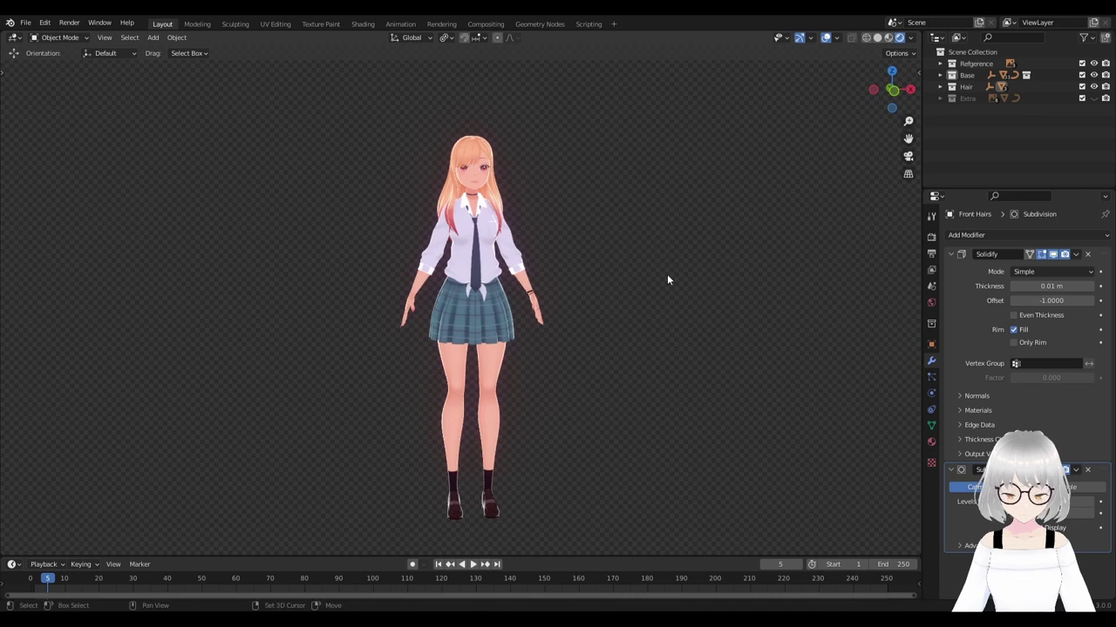
# Add a Sun light and move it above and to the right of the character.
pyautogui.hotkey('shift', 'a')
pyautogui.moveTo(610, 420)
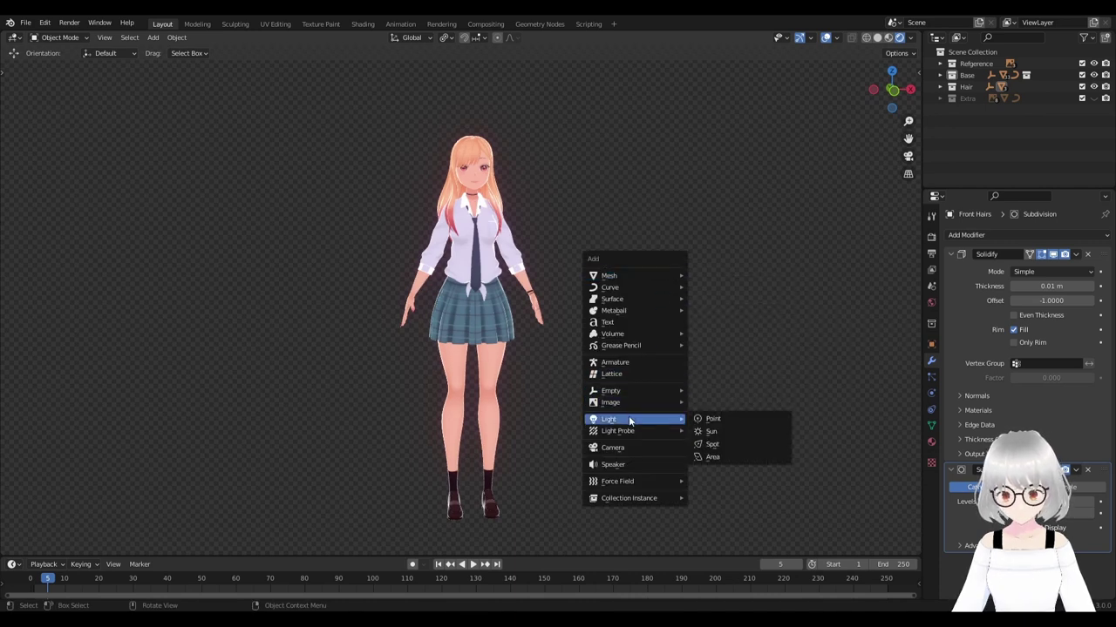
pyautogui.click(715, 430)
pyautogui.moveTo(716, 431)
pyautogui.mouseDown(button='middle')
pyautogui.moveTo(513, 398)
pyautogui.moveTo(541, 409)
pyautogui.moveTo(529, 439)
pyautogui.mouseUp(button='middle')
pyautogui.press('g')
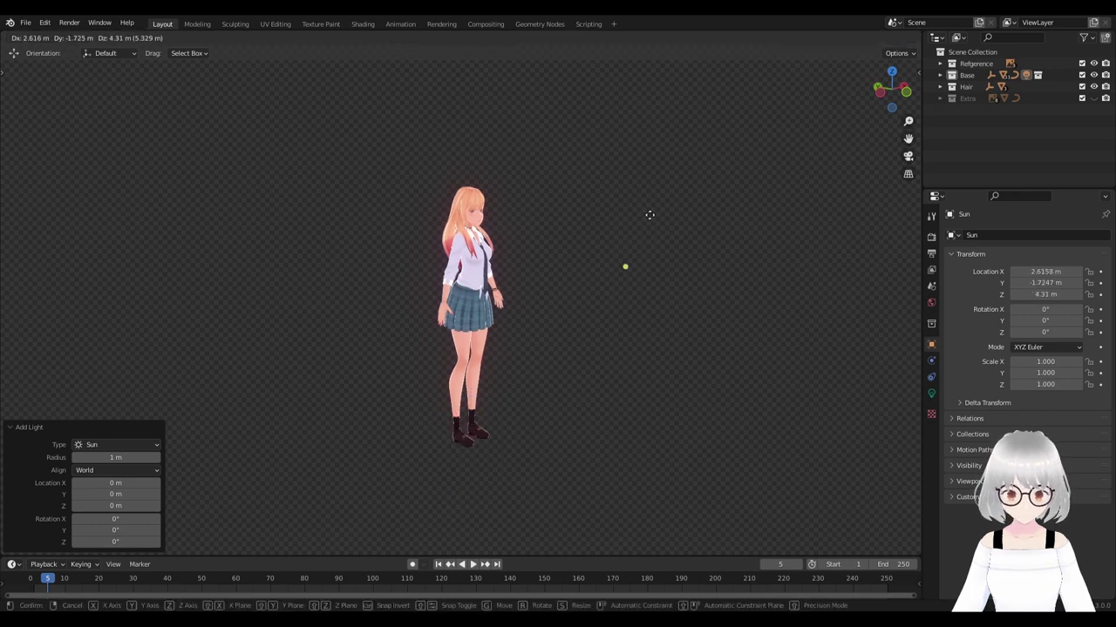
pyautogui.click(652, 120)
# Tilt the Sun light to about 51.6° on Y from the front view and show its Light properties.
pyautogui.press('KP_1')
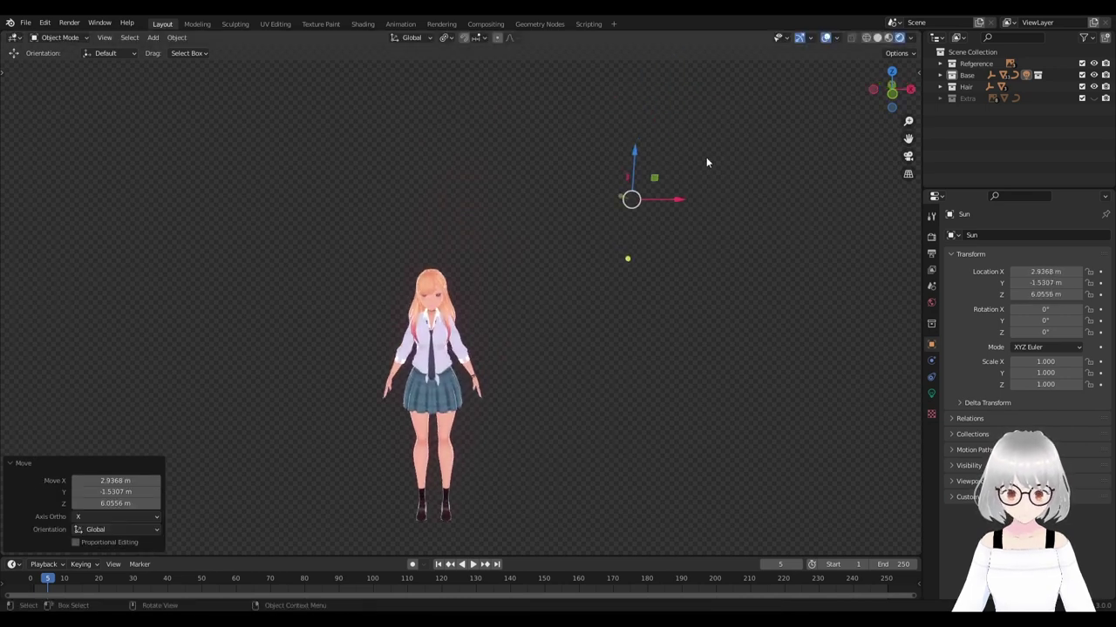
pyautogui.press('r')
pyautogui.click(736, 235)
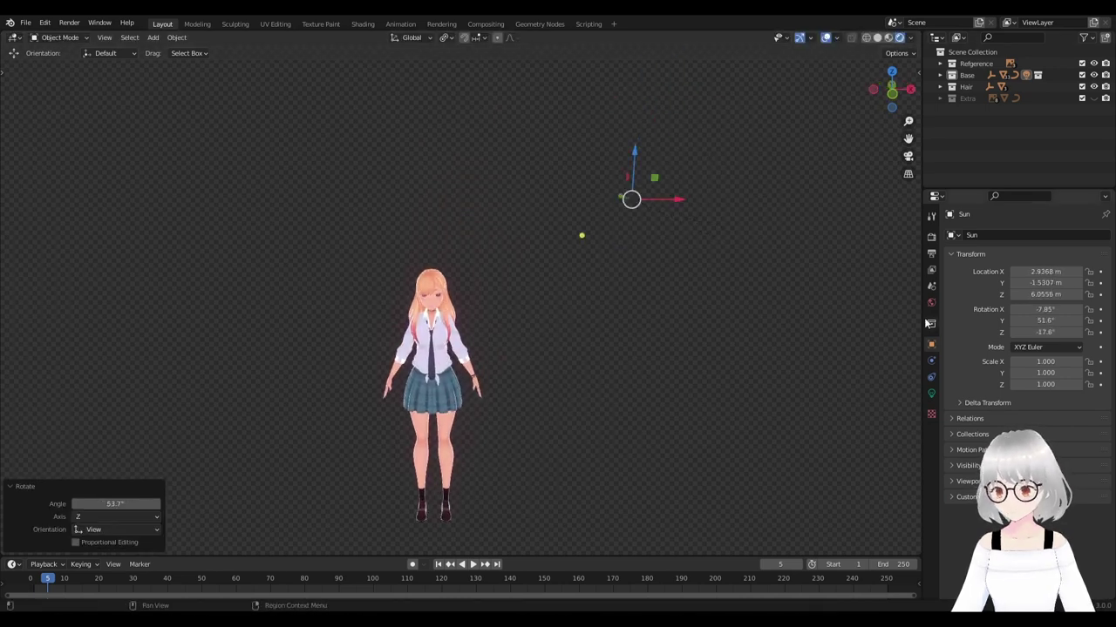
pyautogui.click(931, 394)
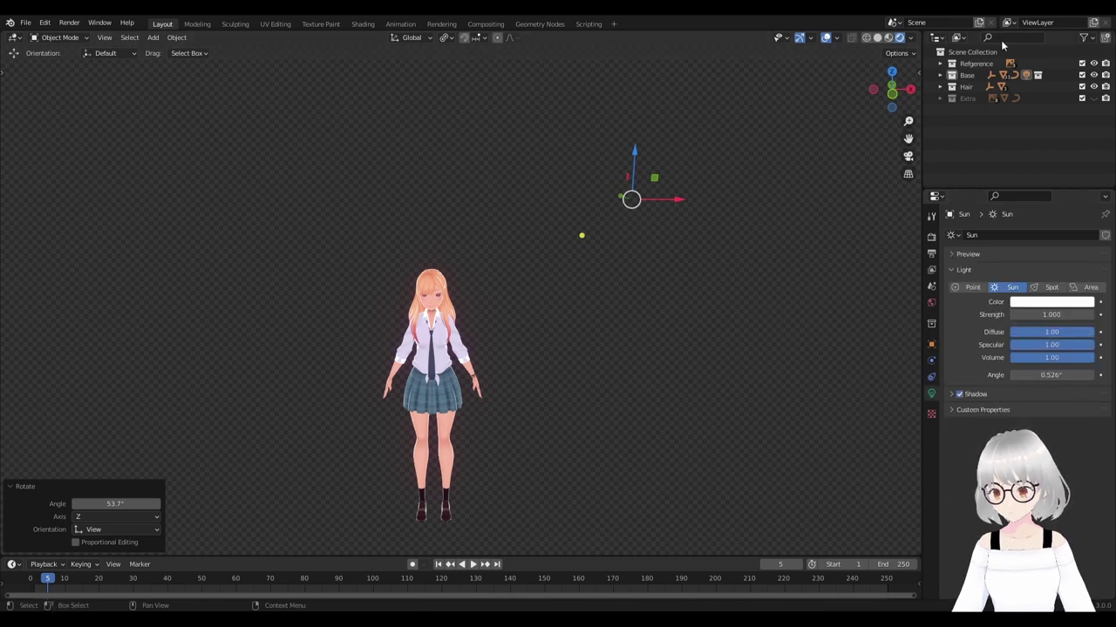
pyautogui.click(938, 42)
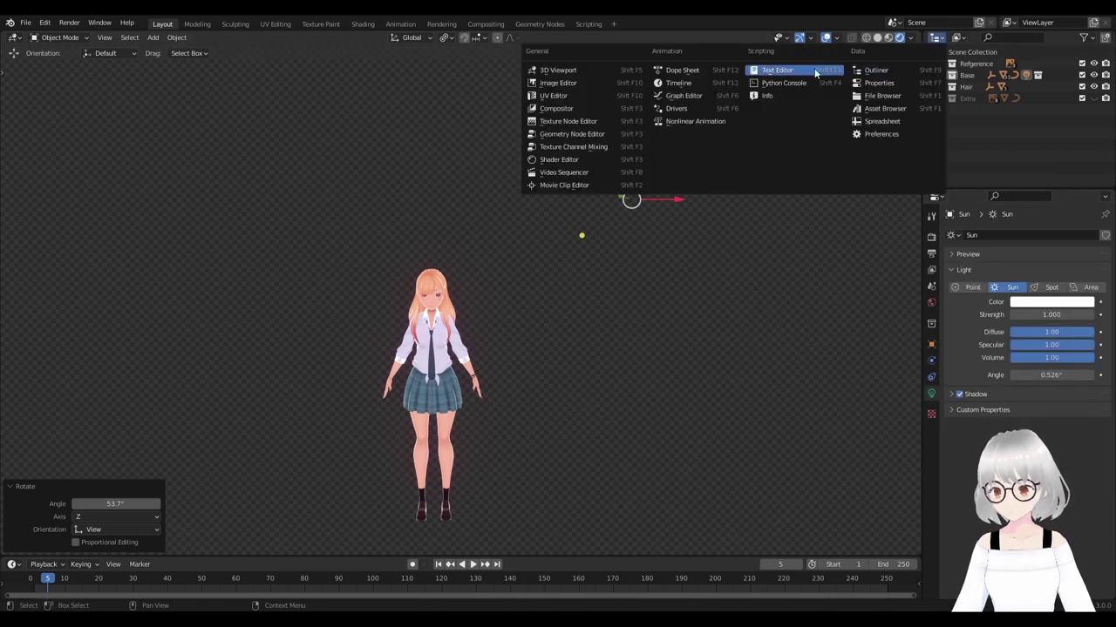
# Turn the top-right Outliner into a 3D Viewport, then move the Sun and rotate it around Z.
pyautogui.click(610, 73)
pyautogui.scroll(-4, 1048, 110)
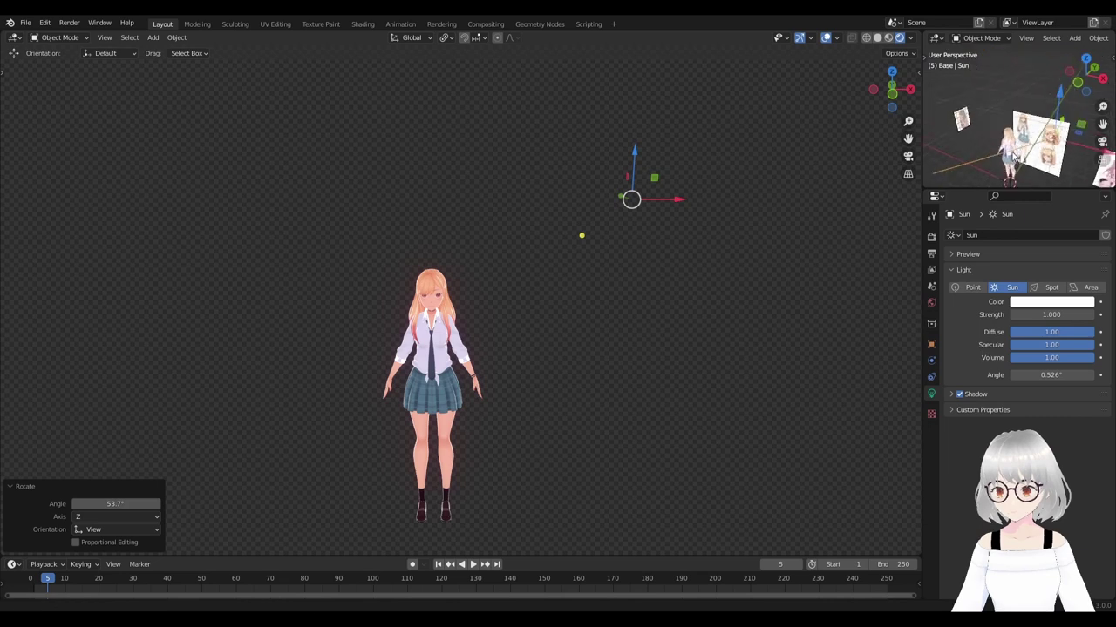
pyautogui.moveTo(1048, 114)
pyautogui.mouseDown(button='middle')
pyautogui.moveTo(1039, 148)
pyautogui.moveTo(1027, 120)
pyautogui.mouseUp(button='middle')
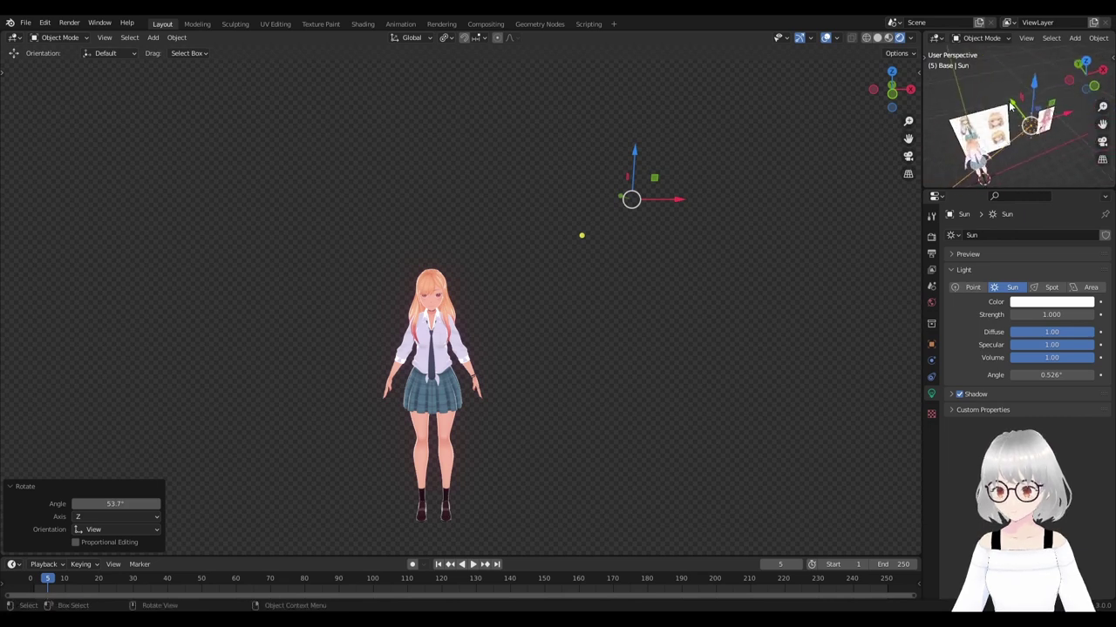
pyautogui.moveTo(1027, 121); pyautogui.dragTo(1052, 148)
pyautogui.press('r')
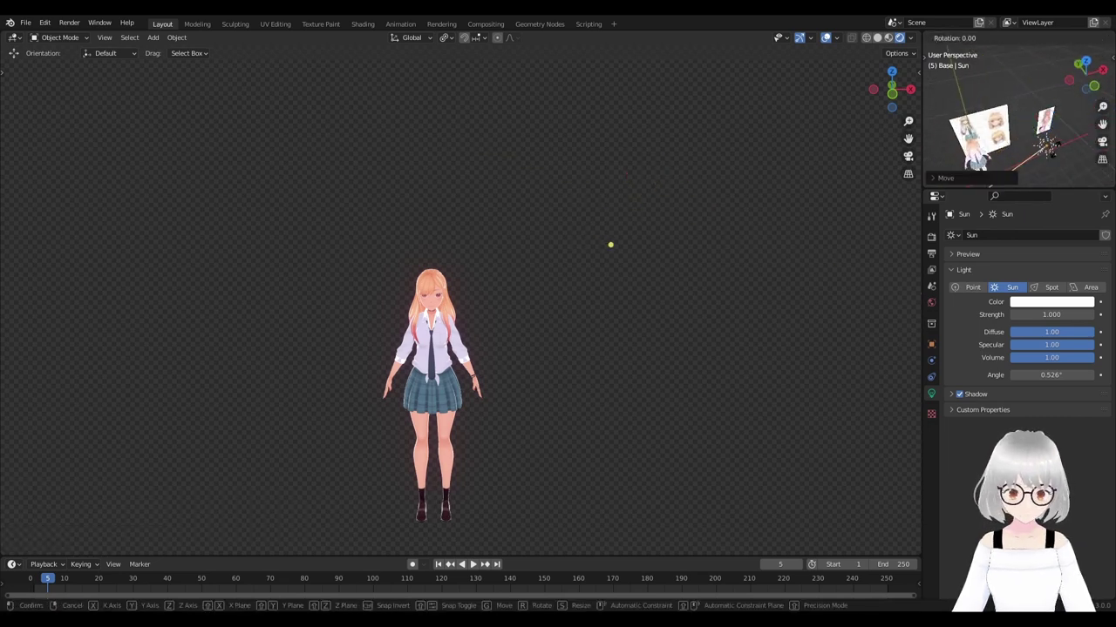
pyautogui.press('z')
pyautogui.click(1062, 153)
# Rotate the Sun again around Z, make the small view taller, and lower the Sun.
pyautogui.moveTo(1062, 153)
pyautogui.mouseDown(button='middle')
pyautogui.moveTo(1074, 180)
pyautogui.moveTo(1058, 125)
pyautogui.moveTo(1001, 122)
pyautogui.moveTo(1048, 182)
pyautogui.mouseUp(button='middle')
pyautogui.press('r')
pyautogui.press('z')
pyautogui.click(1039, 135)
pyautogui.moveTo(1066, 192); pyautogui.dragTo(1067, 288)
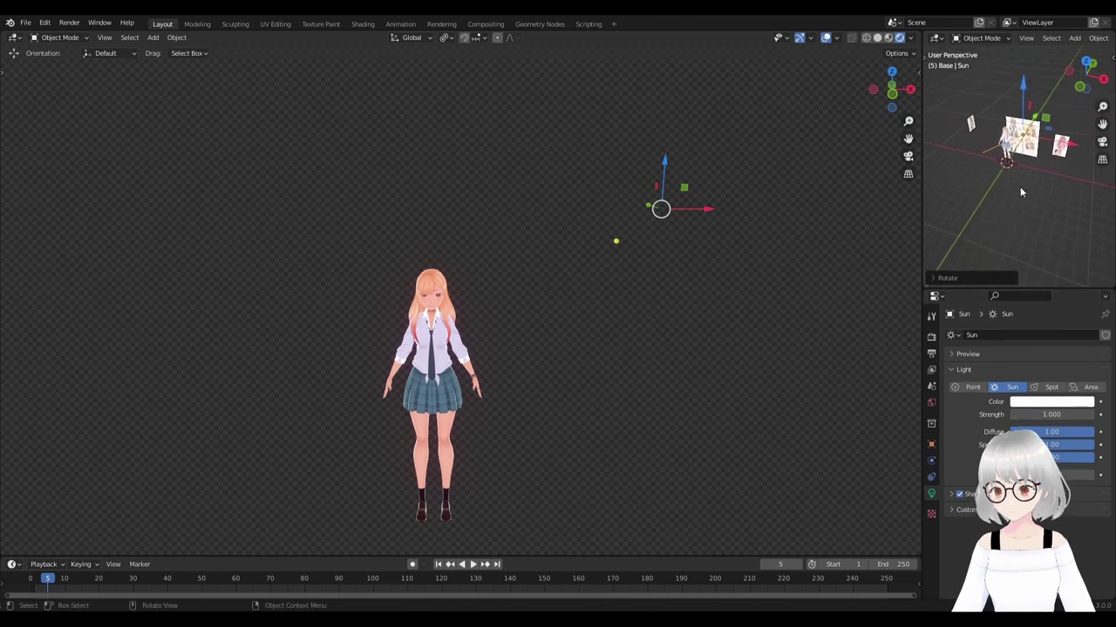
pyautogui.moveTo(1020, 187)
pyautogui.mouseDown(button='middle')
pyautogui.moveTo(1057, 167)
pyautogui.moveTo(1040, 188)
pyautogui.moveTo(1062, 176)
pyautogui.moveTo(1081, 122)
pyautogui.mouseUp(button='middle')
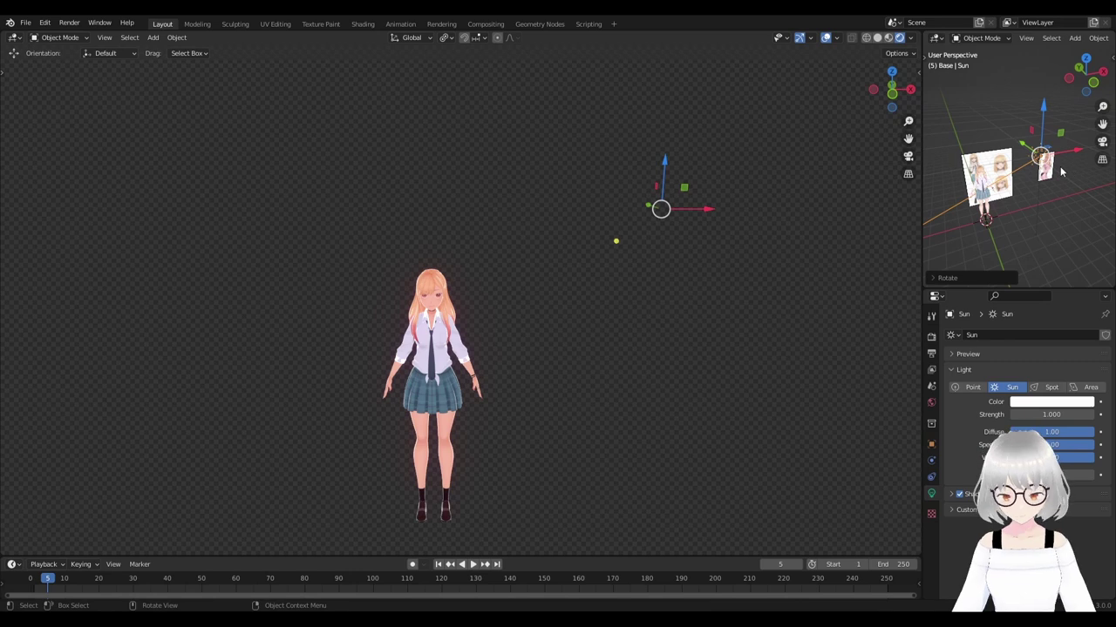
pyautogui.moveTo(1061, 171); pyautogui.dragTo(1016, 107, button='middle')
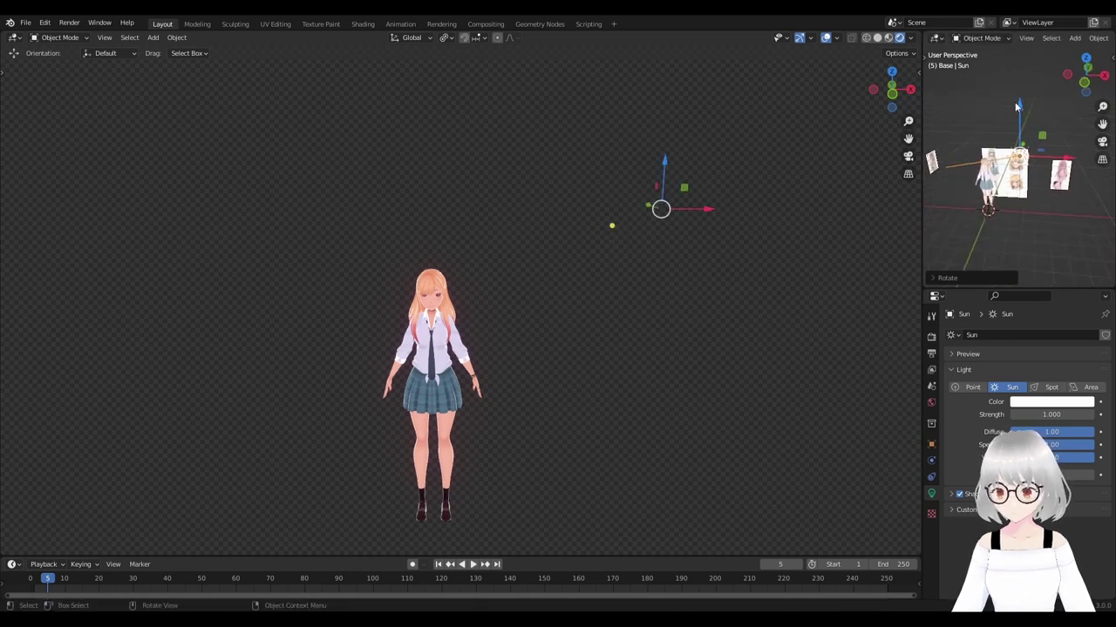
pyautogui.moveTo(1017, 106); pyautogui.dragTo(1016, 135)
# Zoom the small 3D view and widen the right-hand panels.
pyautogui.scroll(1, 523, 384)
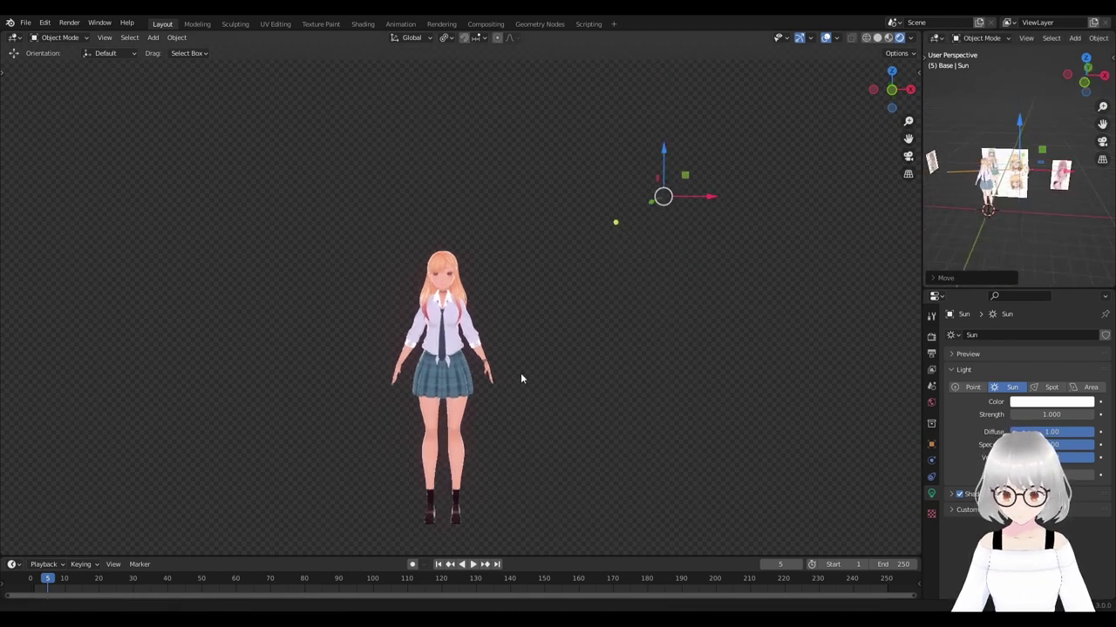
pyautogui.scroll(3, 565, 336)
pyautogui.scroll(2, 597, 311)
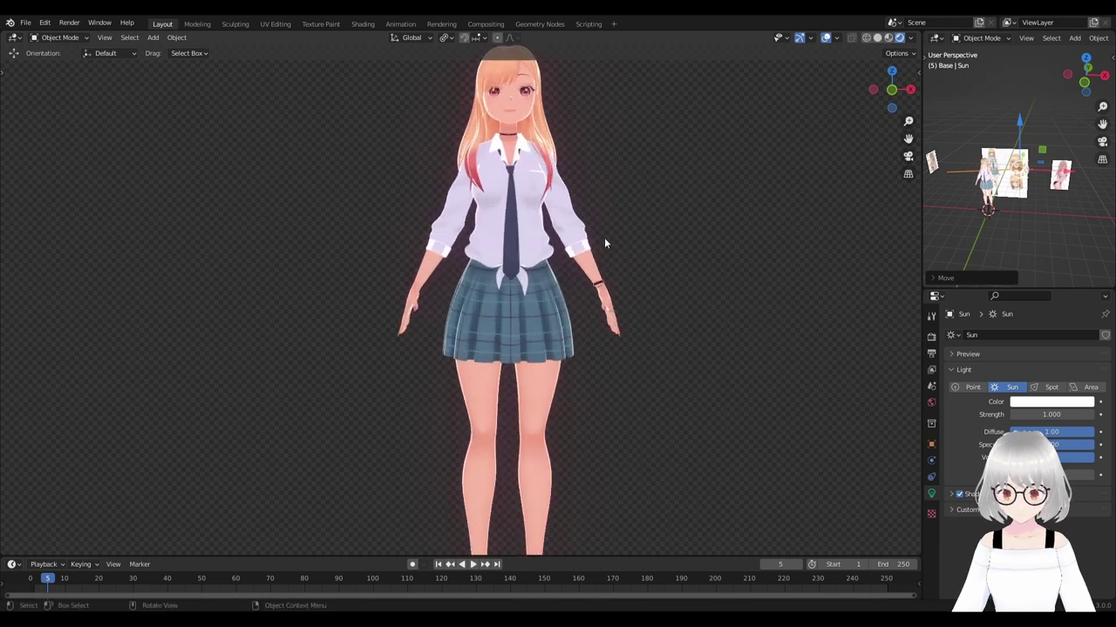
pyautogui.scroll(-3, 607, 238)
pyautogui.scroll(1, 632, 294)
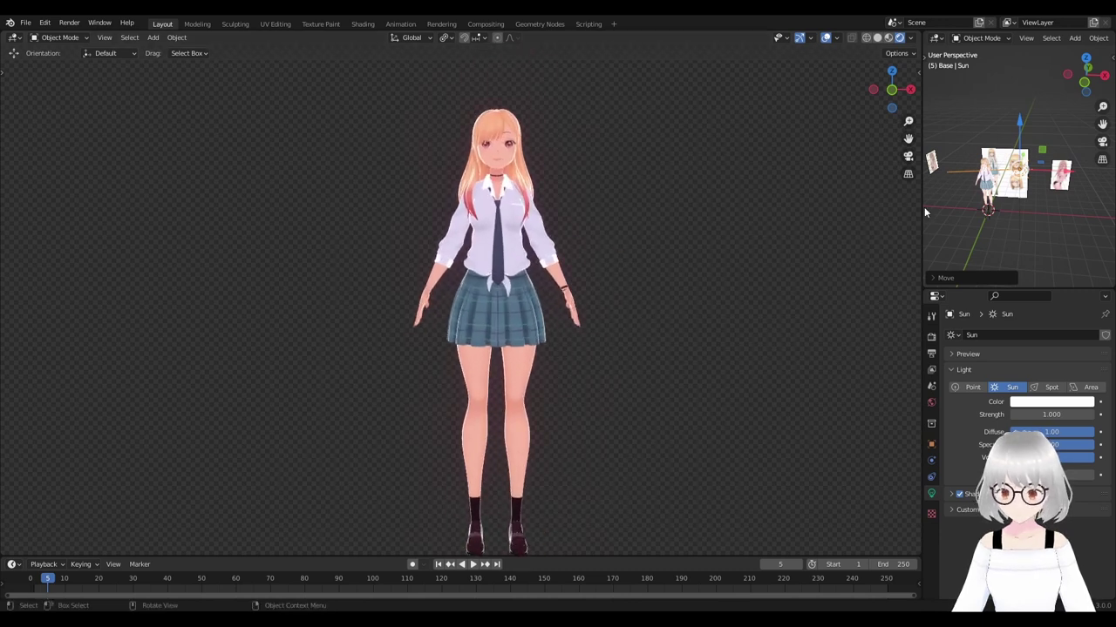
pyautogui.moveTo(924, 206); pyautogui.dragTo(789, 218)
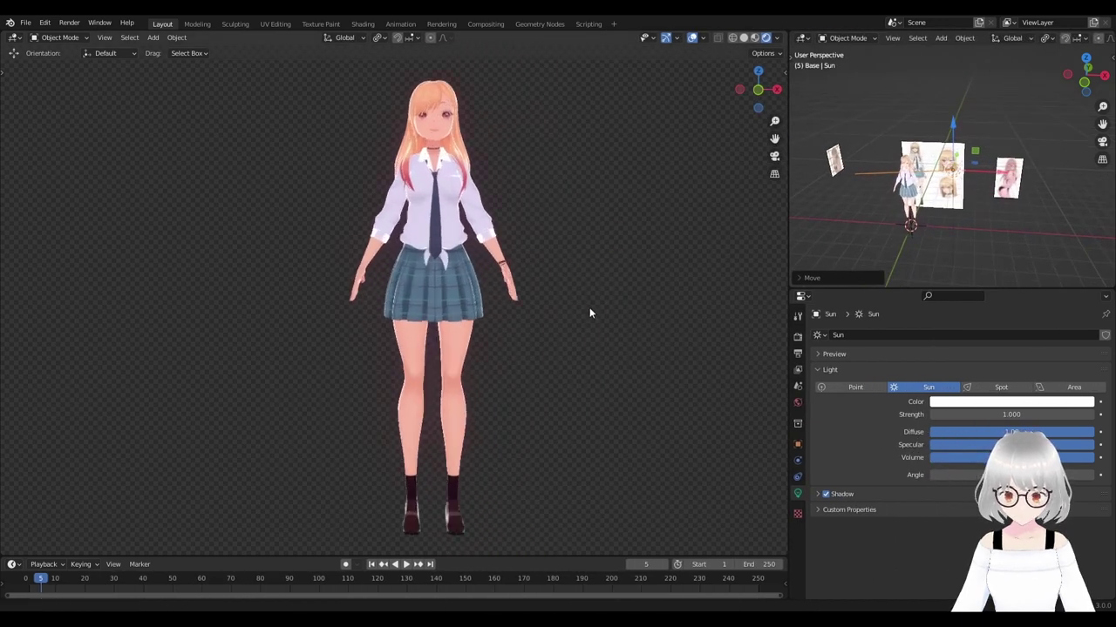
# Set the Sun light's Strength to 5.
pyautogui.moveTo(861, 232); pyautogui.dragTo(970, 320, button='middle')
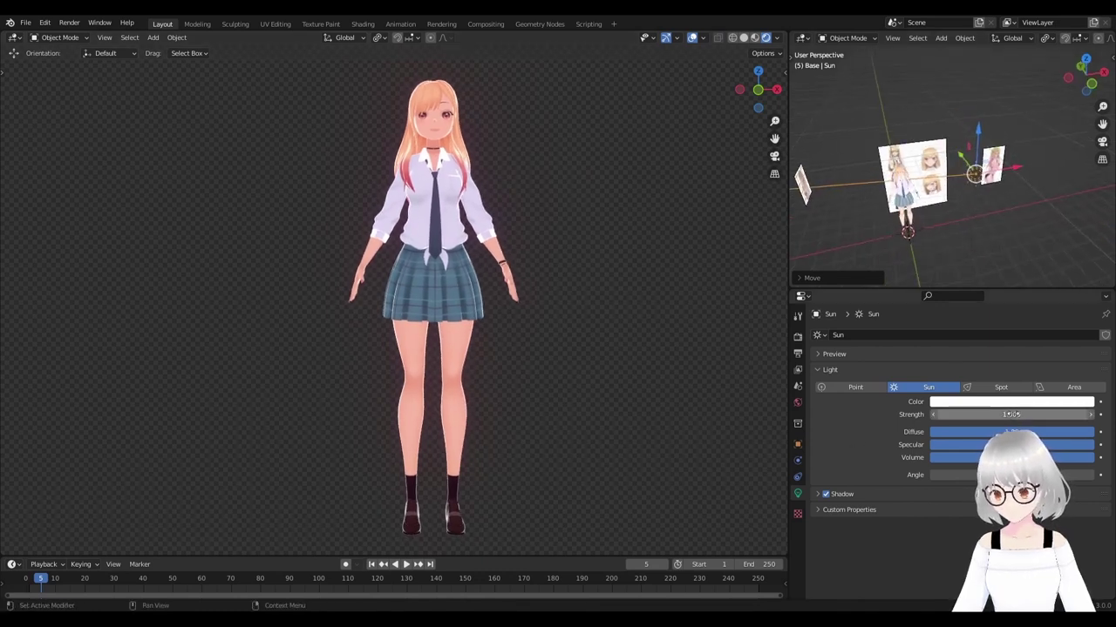
pyautogui.moveTo(1011, 414); pyautogui.dragTo(1055, 414)
pyautogui.write('5')
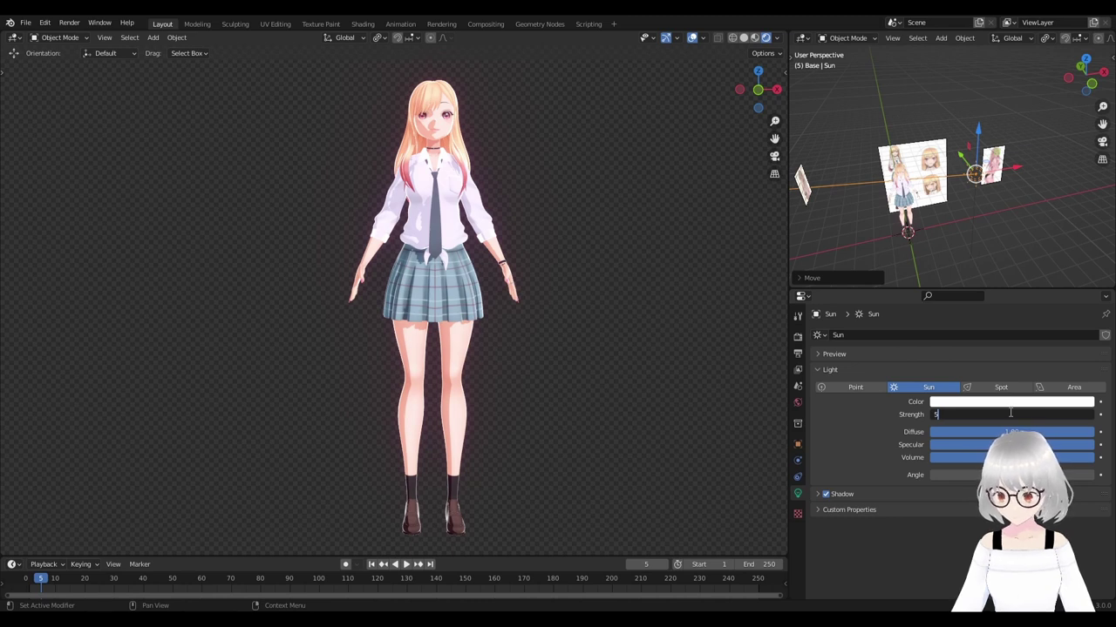
pyautogui.press('Return')
# Rotate the Sun around Z and move it along Z to sit beside the character.
pyautogui.moveTo(950, 183); pyautogui.dragTo(992, 200, button='middle')
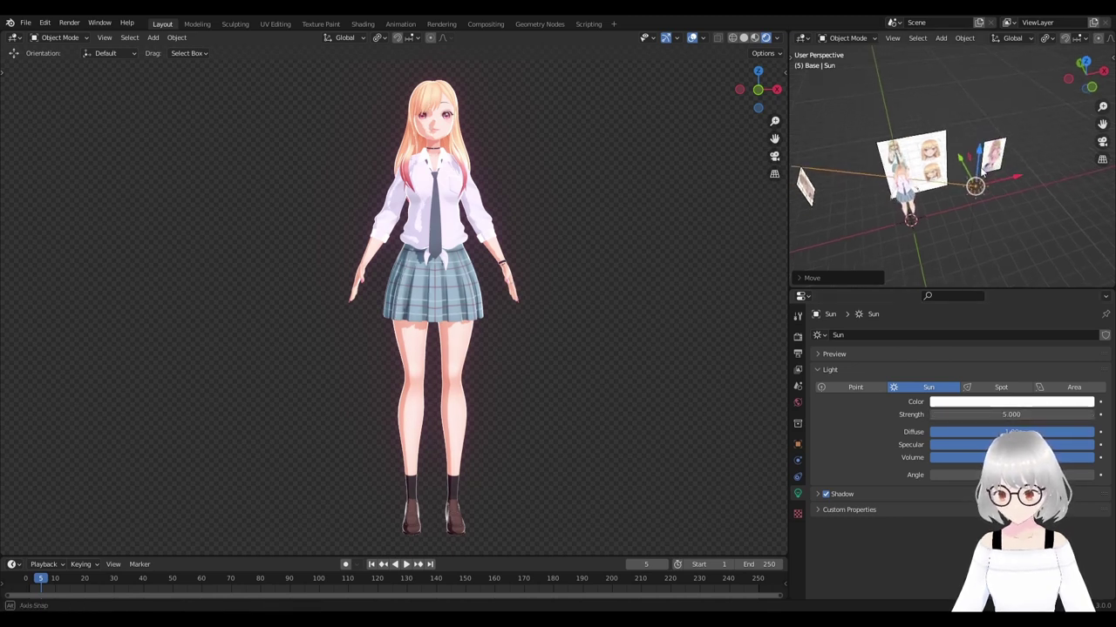
pyautogui.press('r')
pyautogui.press('z')
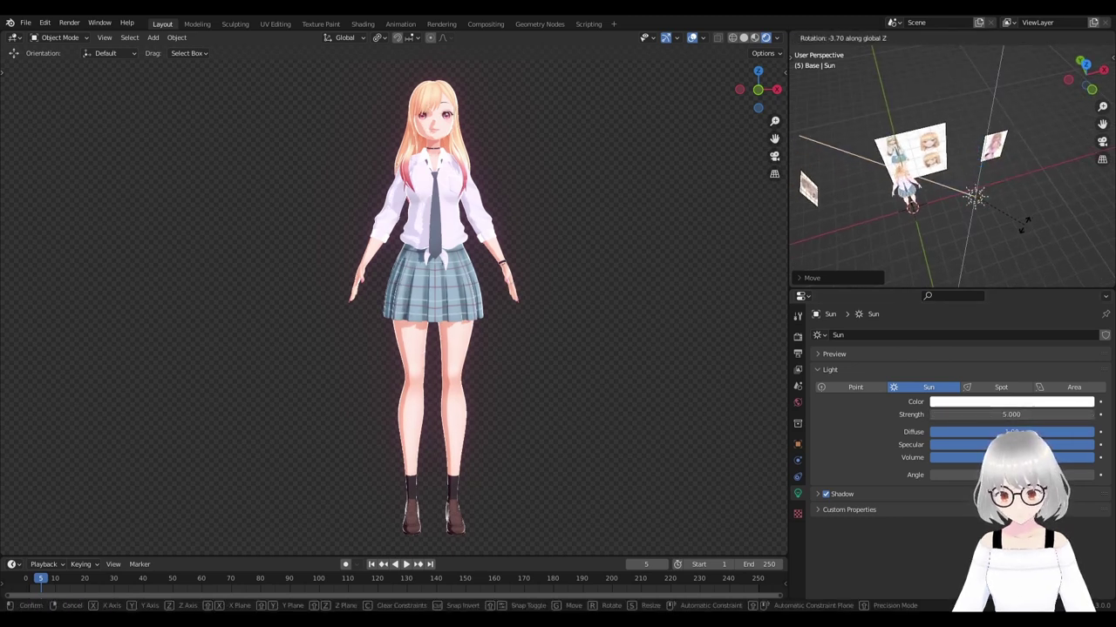
pyautogui.click(1011, 229)
pyautogui.press('g')
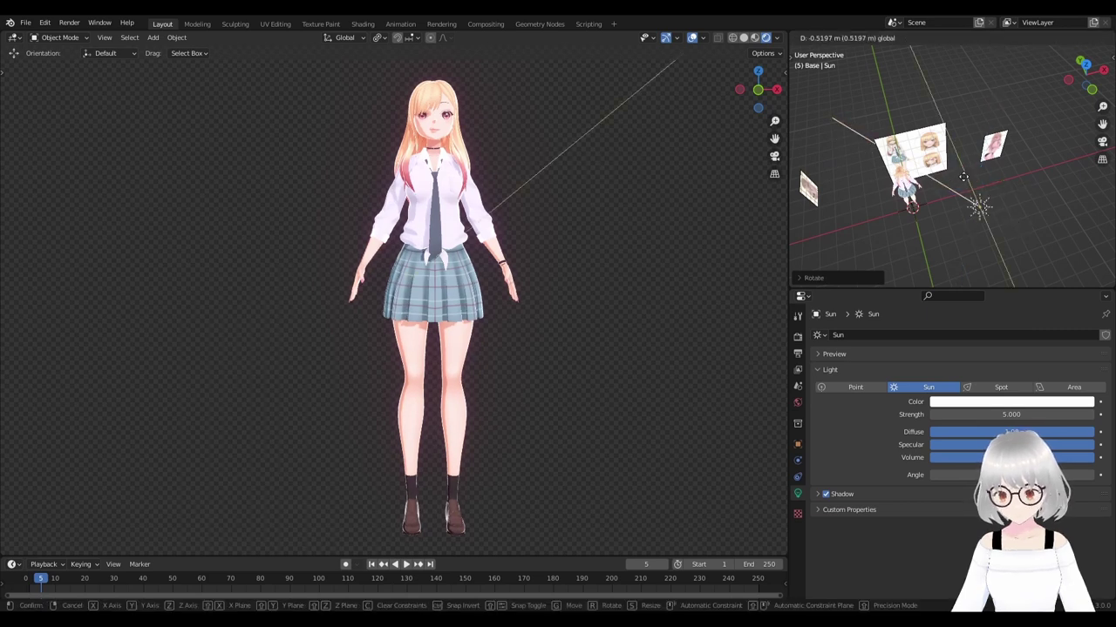
pyautogui.press('z')
pyautogui.click(1006, 203)
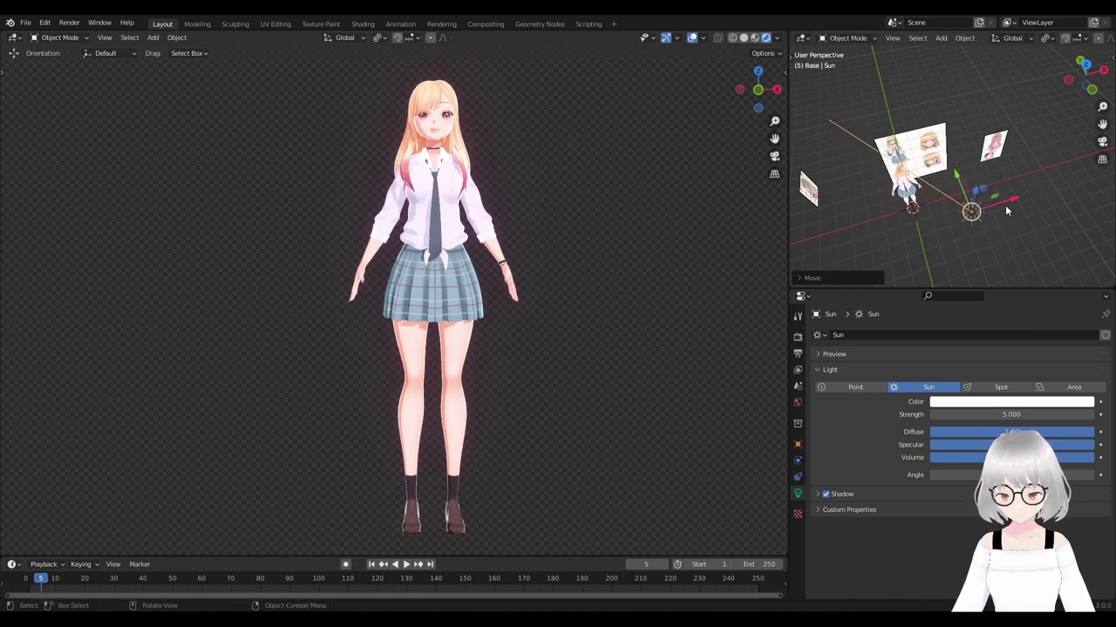
pyautogui.moveTo(1005, 205)
pyautogui.mouseDown(button='middle')
pyautogui.moveTo(1005, 152)
pyautogui.moveTo(1002, 161)
pyautogui.mouseUp(button='middle')
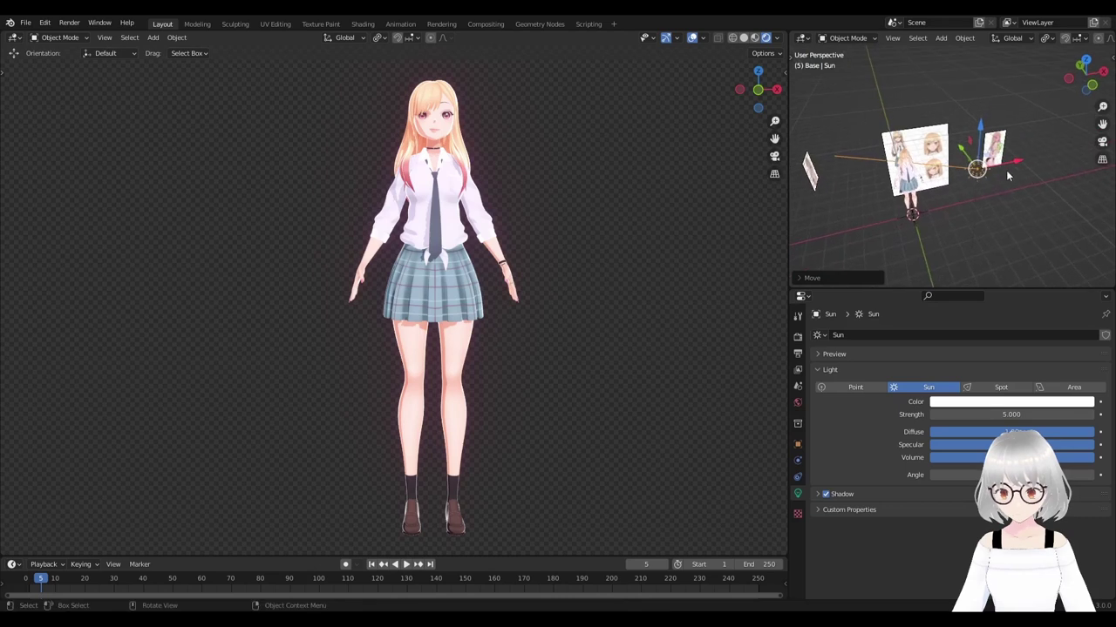
pyautogui.press('g')
pyautogui.press('z')
pyautogui.click(994, 168)
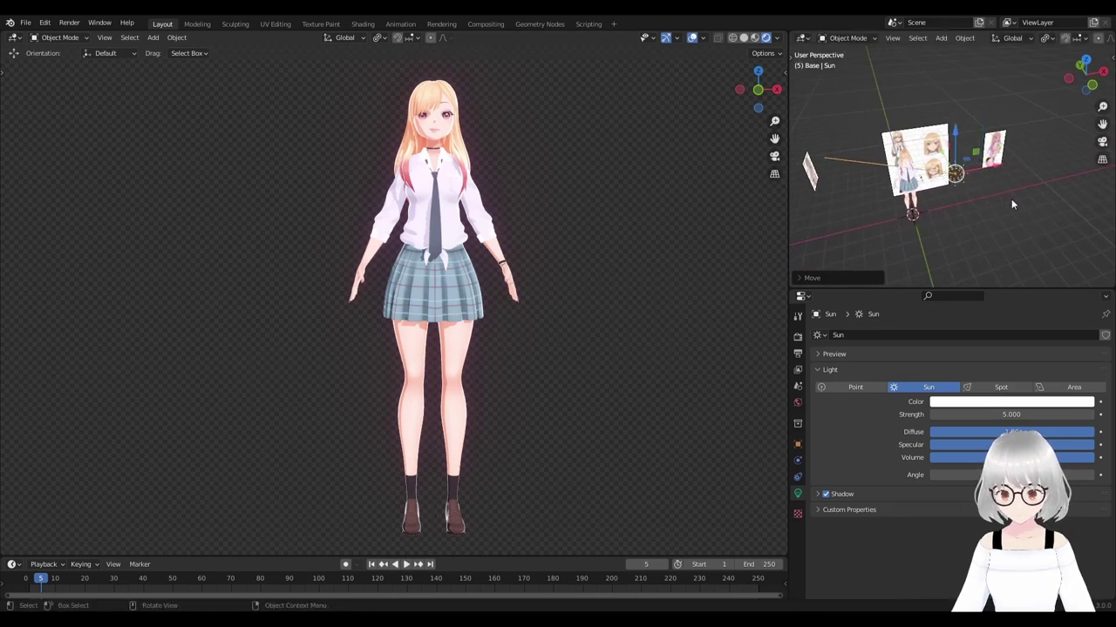
pyautogui.press('r')
pyautogui.press('z')
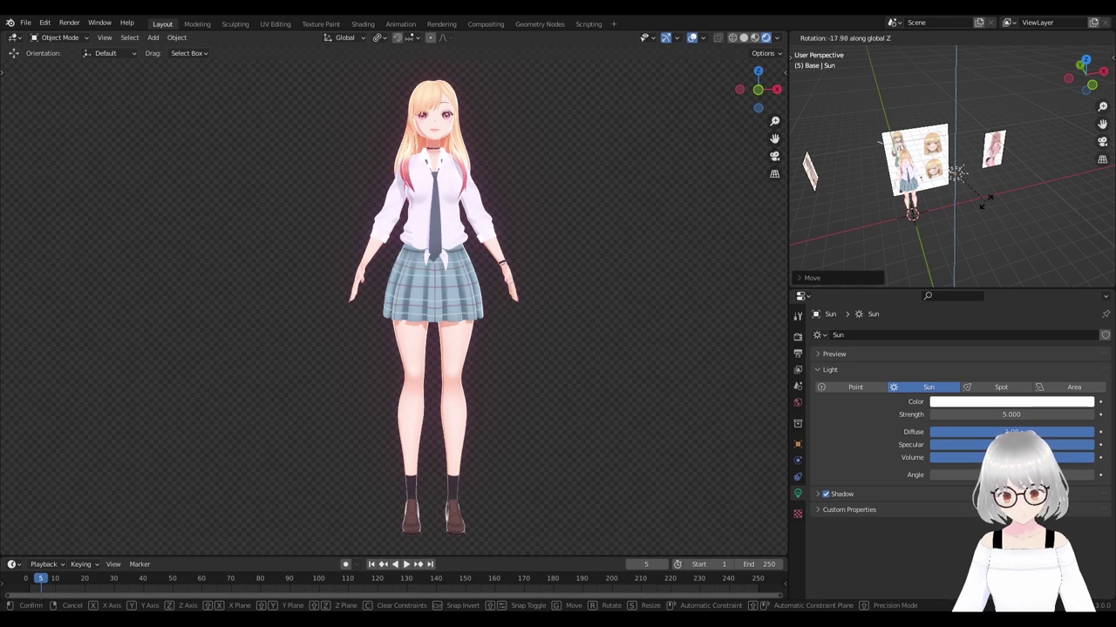
pyautogui.click(986, 205)
# Tilt the Sun around X and fine-tune its height along Z so it shines on her.
pyautogui.moveTo(955, 142); pyautogui.dragTo(969, 168)
pyautogui.press('r')
pyautogui.press('x')
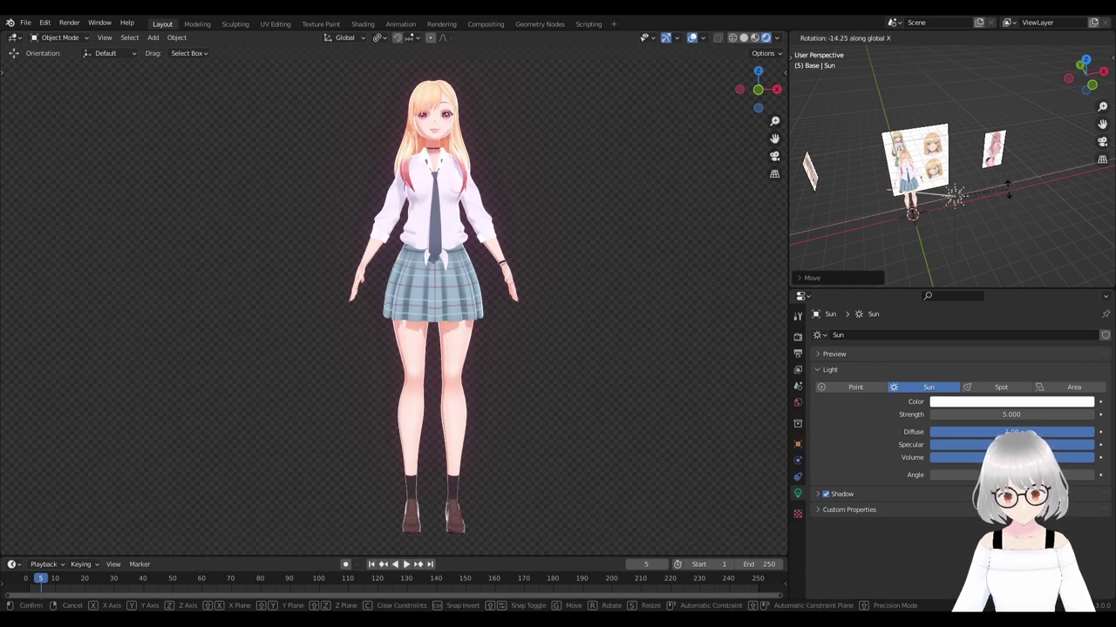
pyautogui.click(1007, 183)
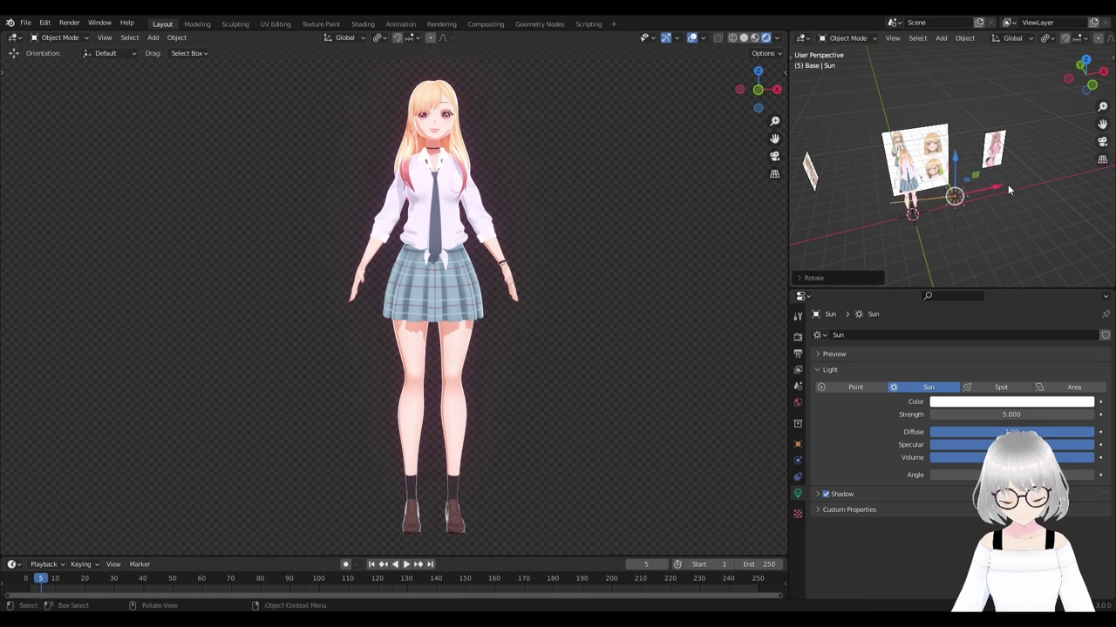
pyautogui.press('g')
pyautogui.press('z')
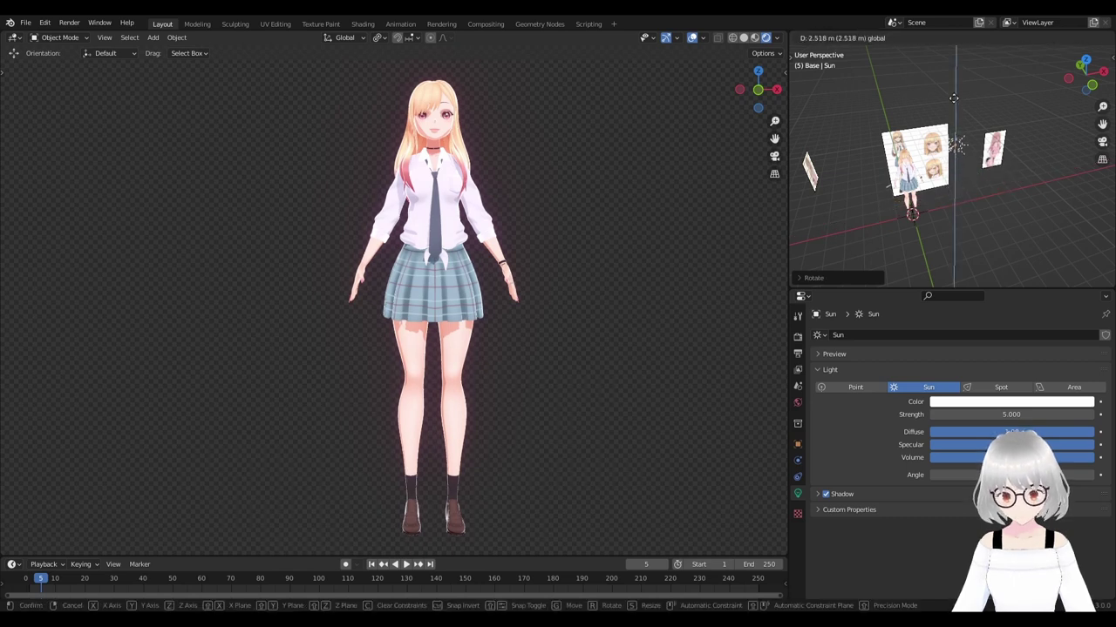
pyautogui.click(953, 98)
pyautogui.press('r')
pyautogui.press('x')
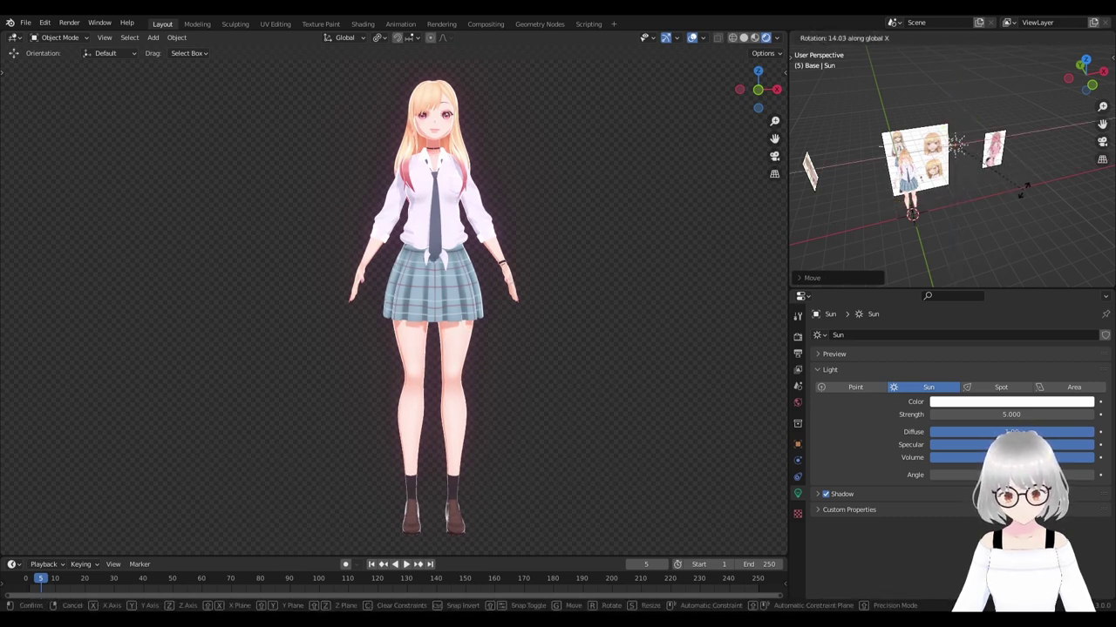
pyautogui.click(1028, 219)
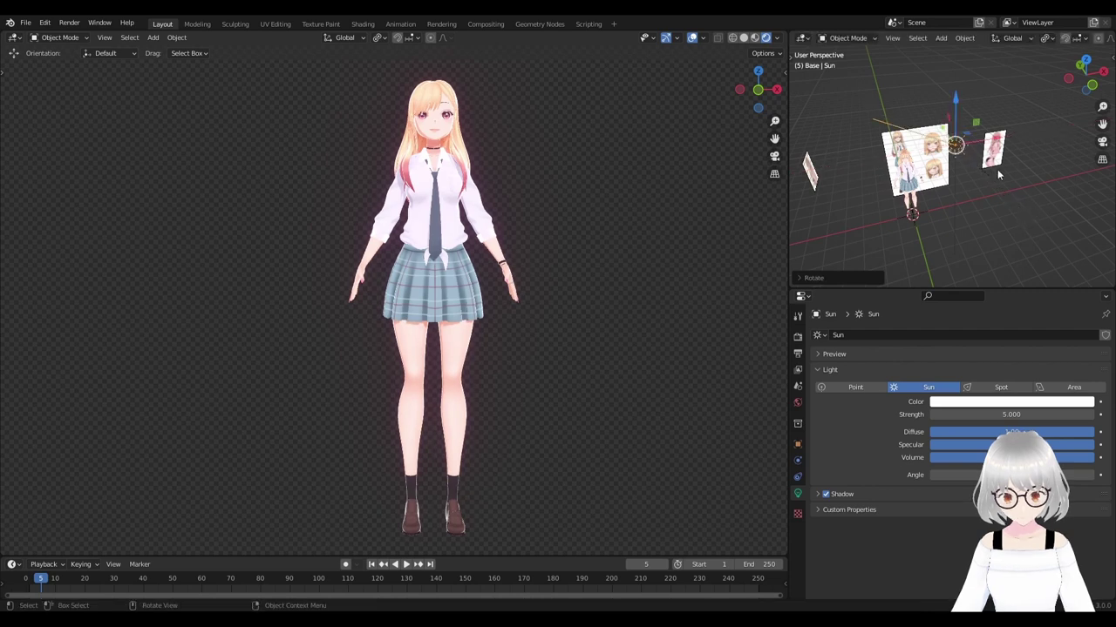
pyautogui.press('g')
pyautogui.press('z')
pyautogui.click(967, 138)
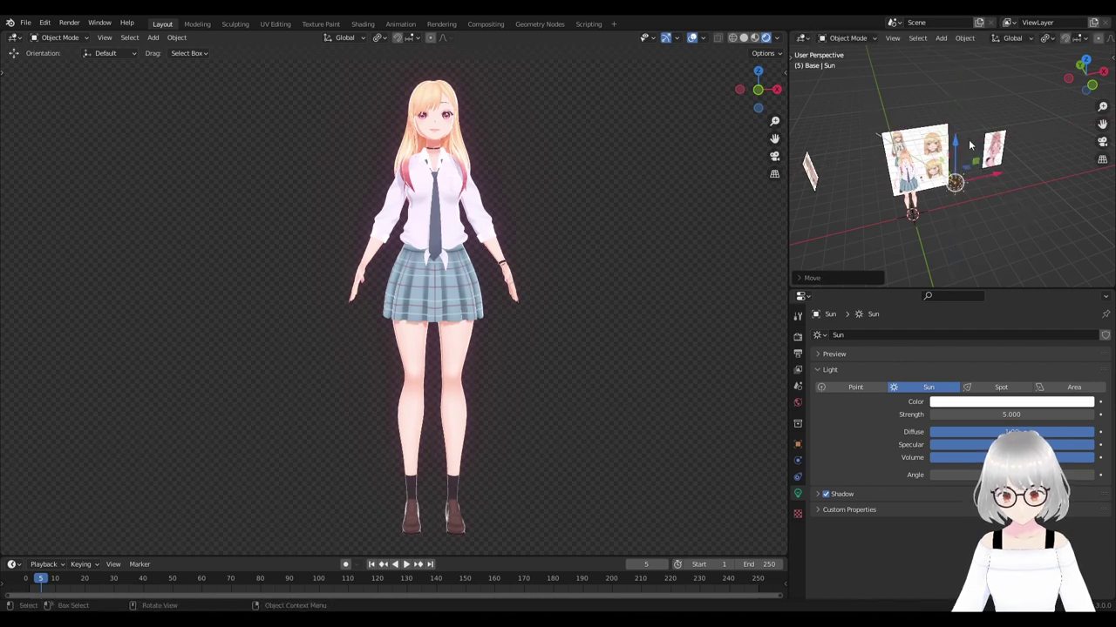
pyautogui.press('g')
pyautogui.press('z')
pyautogui.click(966, 182)
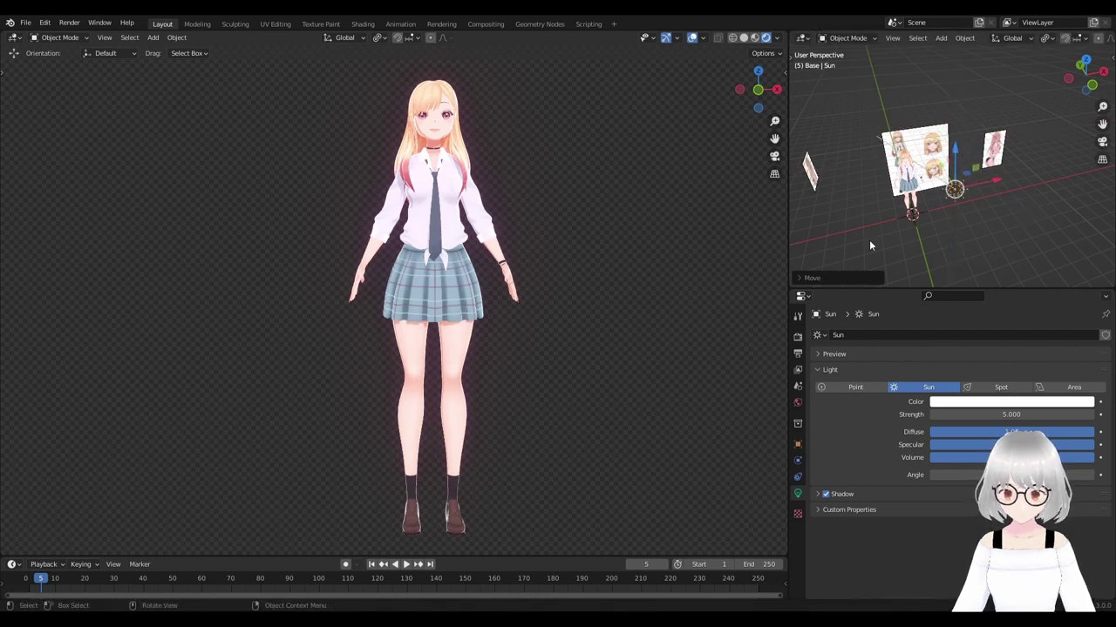
# Expand the Sun's Shadow panel and enable Contact Shadows.
pyautogui.click(817, 495)
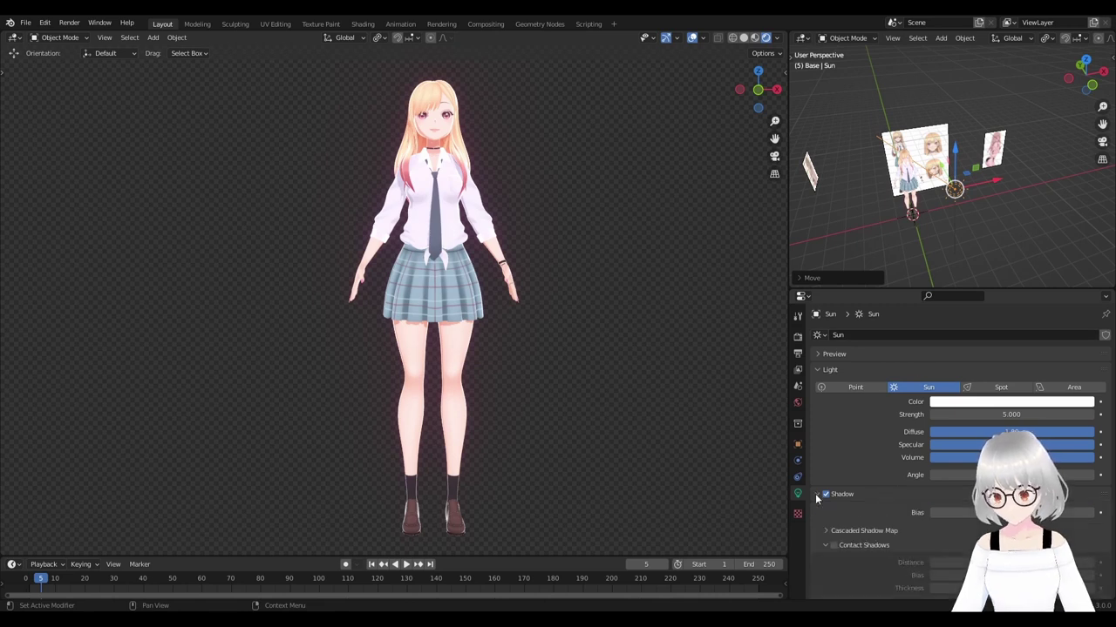
pyautogui.scroll(-1, 847, 502)
pyautogui.scroll(2, 542, 245)
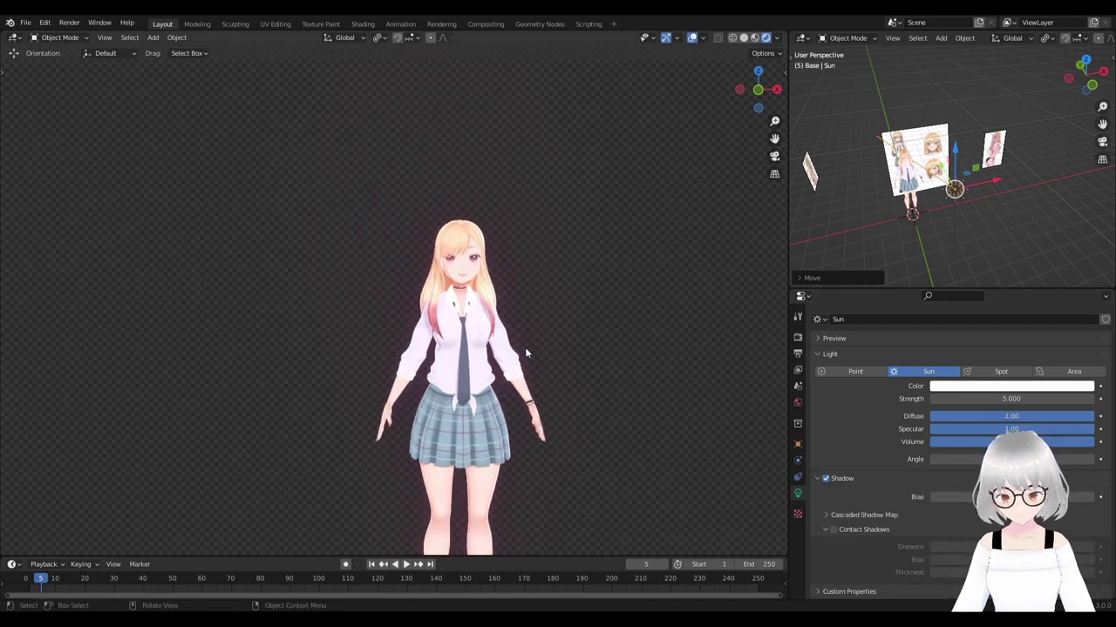
pyautogui.scroll(2, 525, 346)
pyautogui.moveTo(551, 298); pyautogui.dragTo(403, 310, button='middle')
pyautogui.scroll(2, 453, 315)
pyautogui.scroll(3, 446, 319)
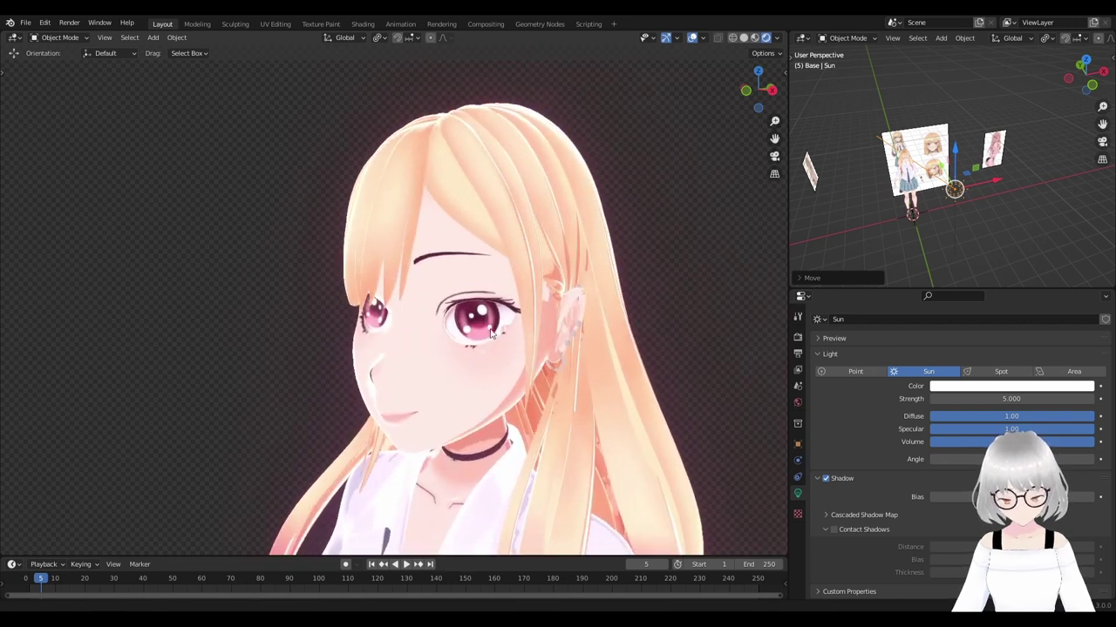
pyautogui.click(833, 529)
# Expand the Sun's Cascaded Shadow Map settings.
pyautogui.scroll(-2, 521, 382)
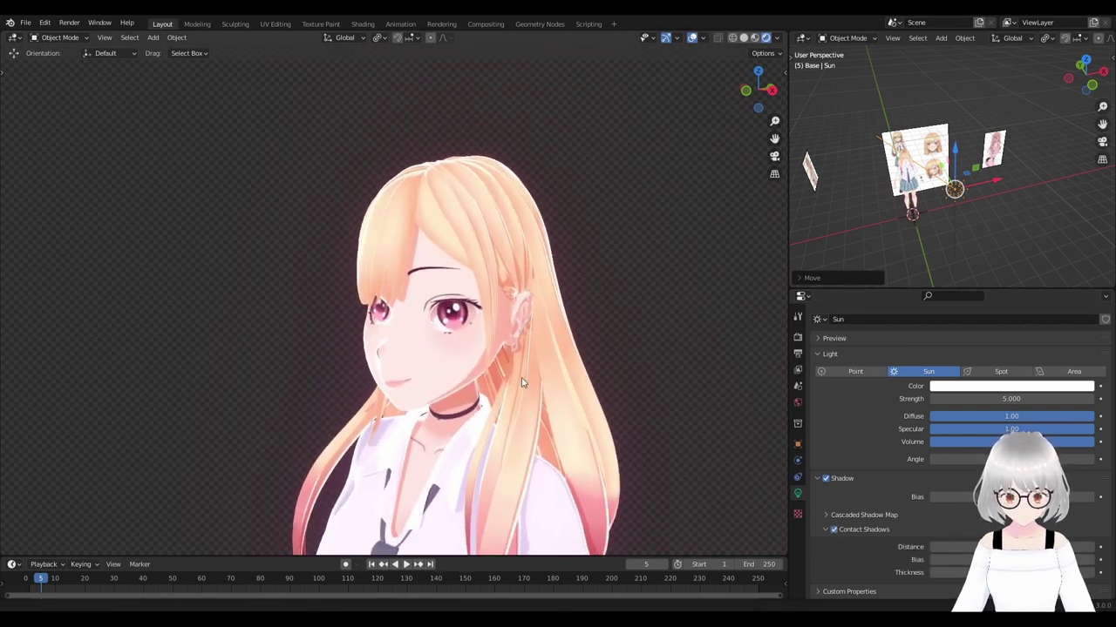
pyautogui.moveTo(938, 221)
pyautogui.mouseDown(button='middle')
pyautogui.moveTo(924, 217)
pyautogui.moveTo(962, 281)
pyautogui.mouseUp(button='middle')
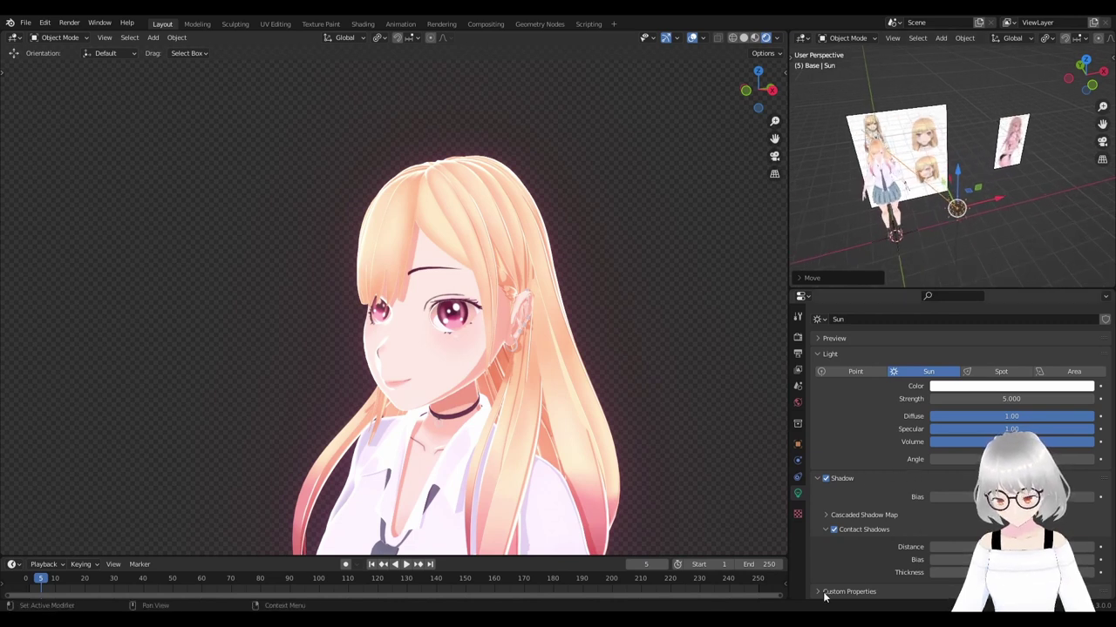
pyautogui.scroll(-1, 875, 501)
pyautogui.click(832, 486)
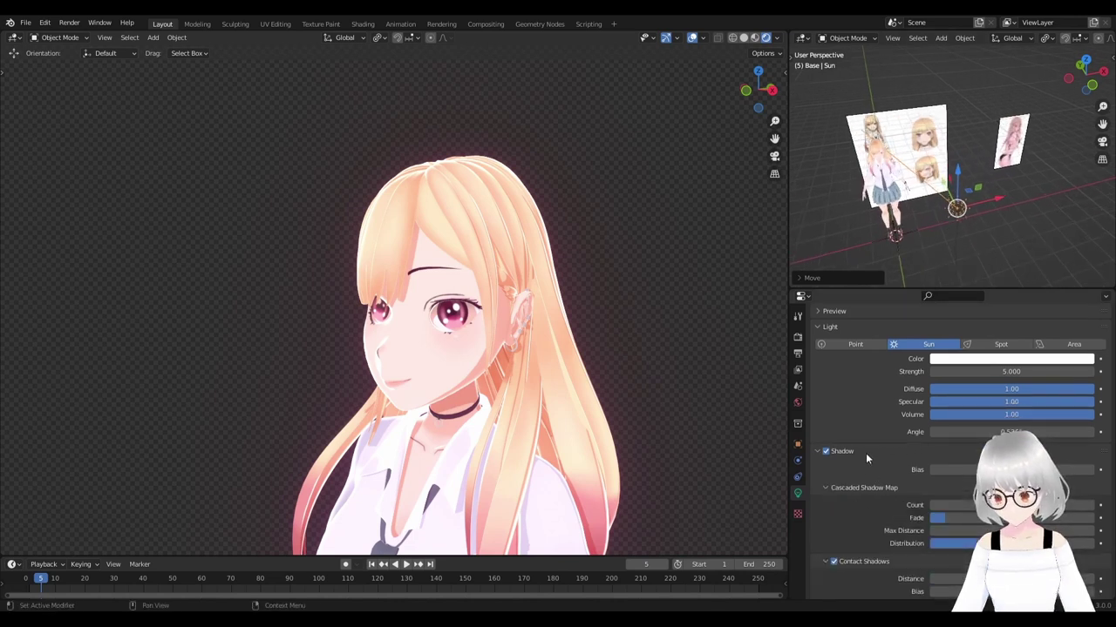
# Zoom and orbit the viewport in on her face to check the Sun's lighting.
pyautogui.scroll(-2, 865, 454)
pyautogui.moveTo(587, 357); pyautogui.dragTo(598, 422, button='middle')
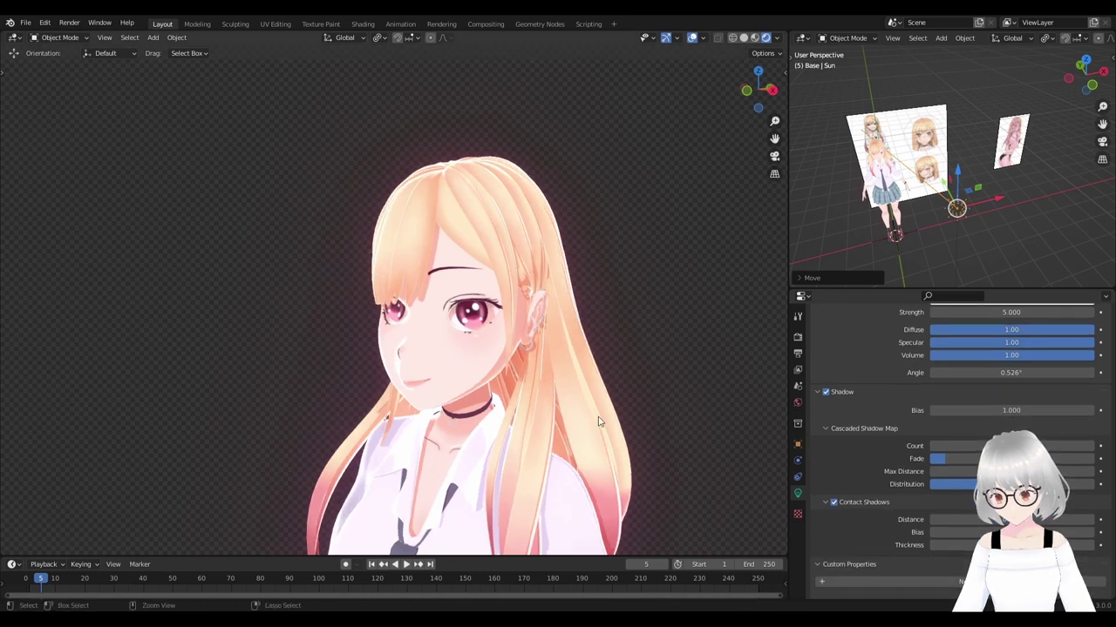
pyautogui.scroll(1, 598, 422)
pyautogui.scroll(1, 593, 415)
pyautogui.scroll(1, 592, 414)
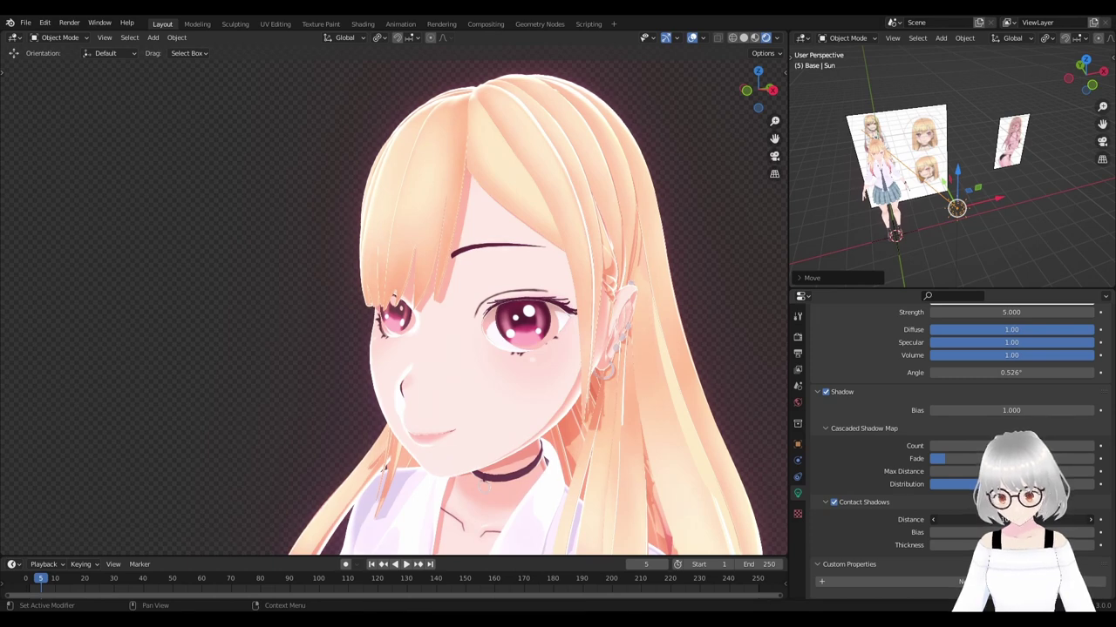
pyautogui.scroll(-4, 517, 349)
pyautogui.moveTo(518, 350)
pyautogui.mouseDown(button='middle')
pyautogui.moveTo(529, 325)
pyautogui.moveTo(502, 318)
pyautogui.mouseUp(button='middle')
pyautogui.scroll(4, 523, 340)
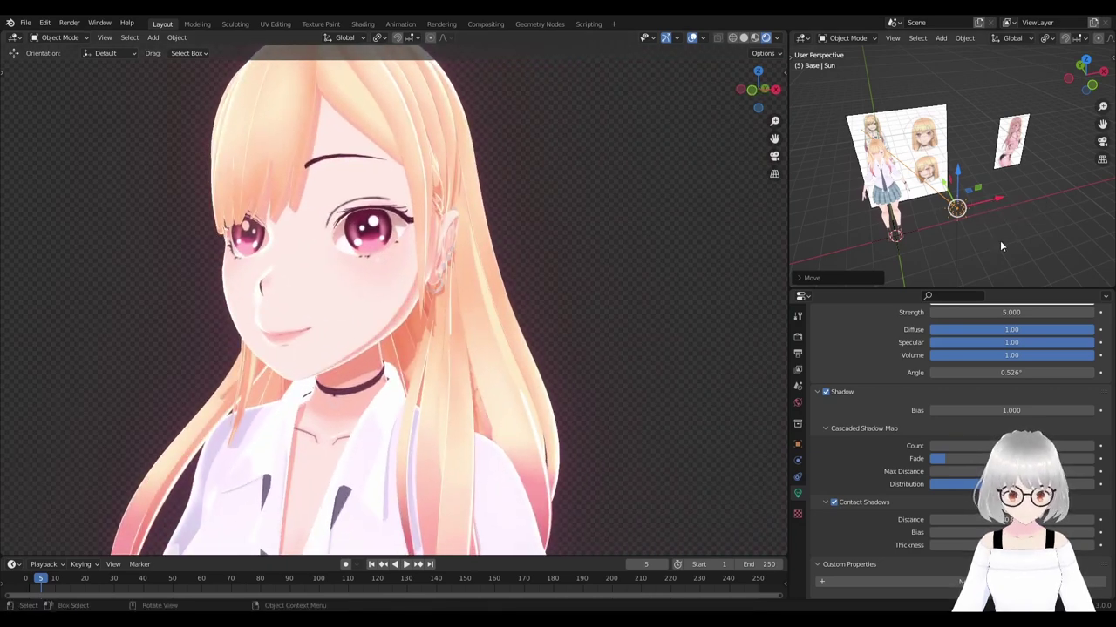
pyautogui.scroll(3, 962, 393)
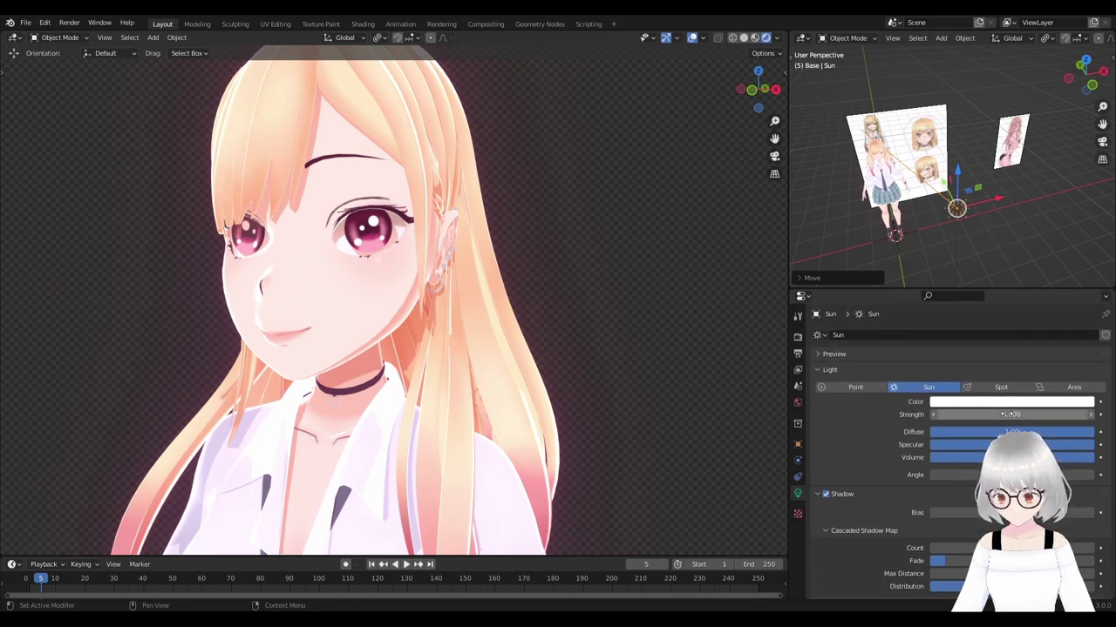
# Drag the Sun's Strength field up to 6.000 and review the full-body lighting.
pyautogui.moveTo(987, 413); pyautogui.dragTo(1008, 413)
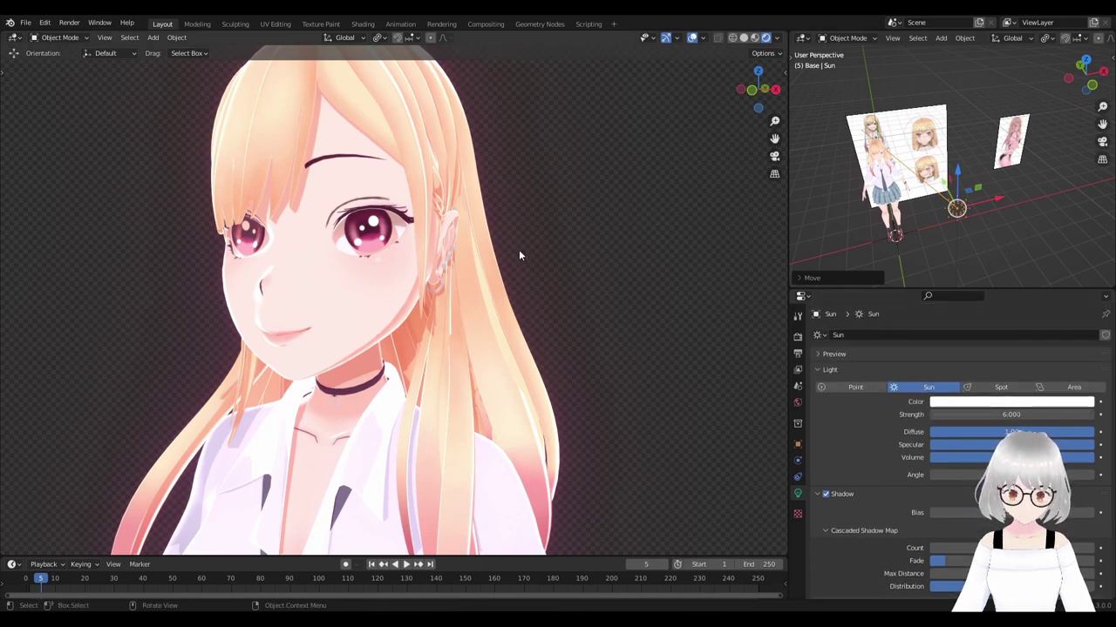
pyautogui.moveTo(519, 255)
pyautogui.mouseDown(button='middle')
pyautogui.moveTo(569, 252)
pyautogui.moveTo(526, 360)
pyautogui.moveTo(609, 398)
pyautogui.moveTo(537, 390)
pyautogui.moveTo(531, 366)
pyautogui.moveTo(622, 417)
pyautogui.moveTo(645, 416)
pyautogui.moveTo(595, 406)
pyautogui.moveTo(466, 420)
pyautogui.mouseUp(button='middle')
pyautogui.scroll(-3, 497, 418)
pyautogui.moveTo(924, 222); pyautogui.dragTo(947, 228, button='middle')
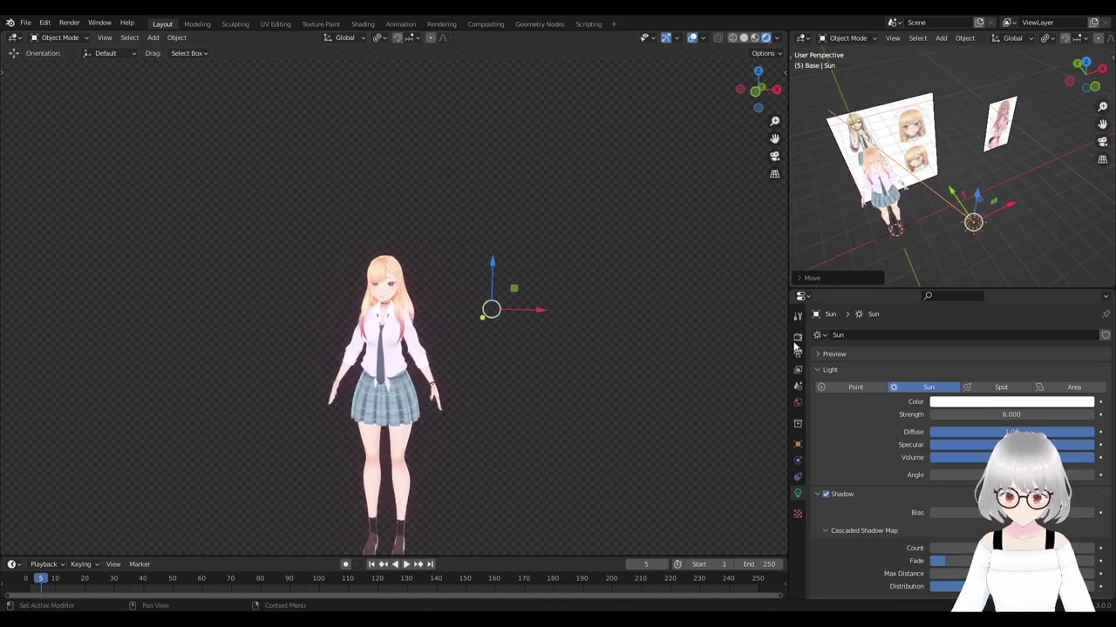
# Add an Area light to the scene.
pyautogui.hotkey('shift', 'a')
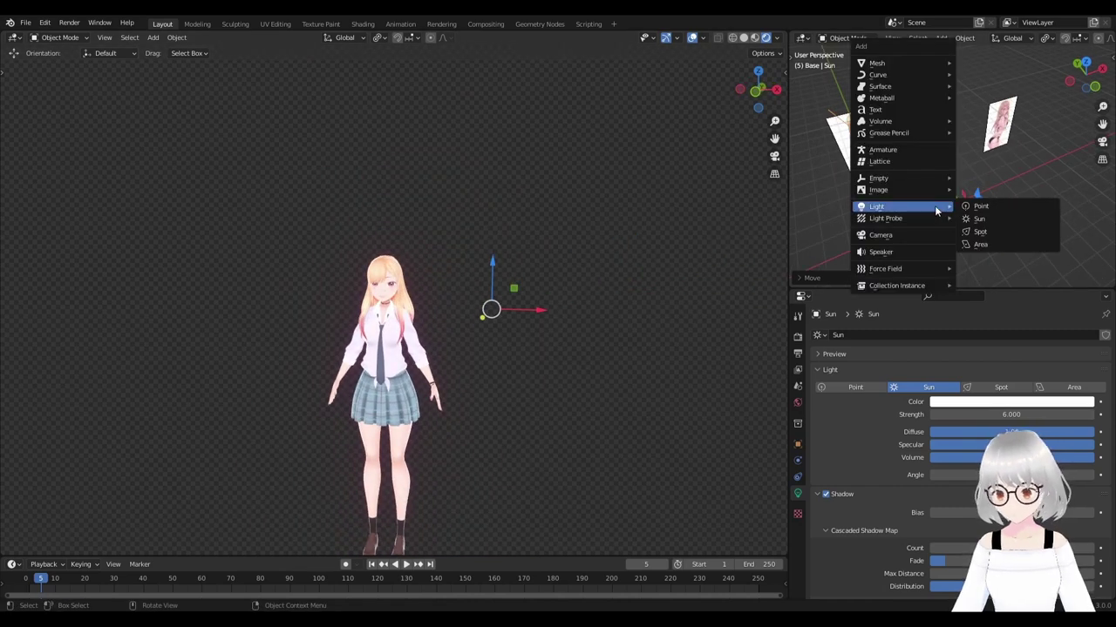
pyautogui.click(984, 246)
pyautogui.moveTo(987, 250)
pyautogui.mouseDown(button='middle')
pyautogui.moveTo(886, 206)
pyautogui.moveTo(945, 222)
pyautogui.mouseUp(button='middle')
# Select both reference image boards and hide them.
pyautogui.click(907, 159)
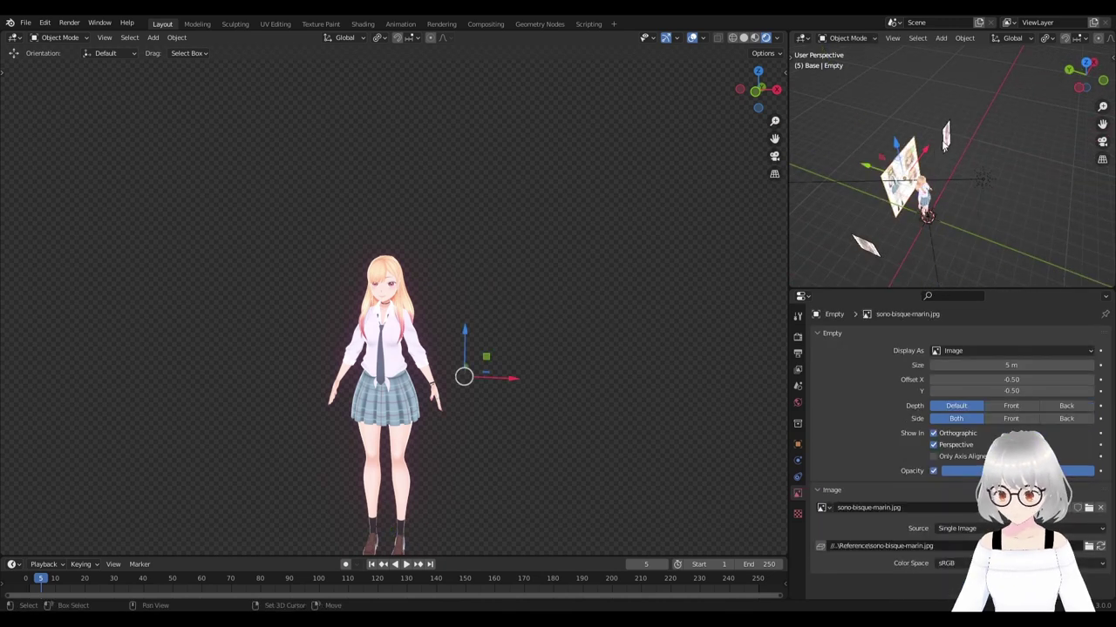
pyautogui.click(870, 252)
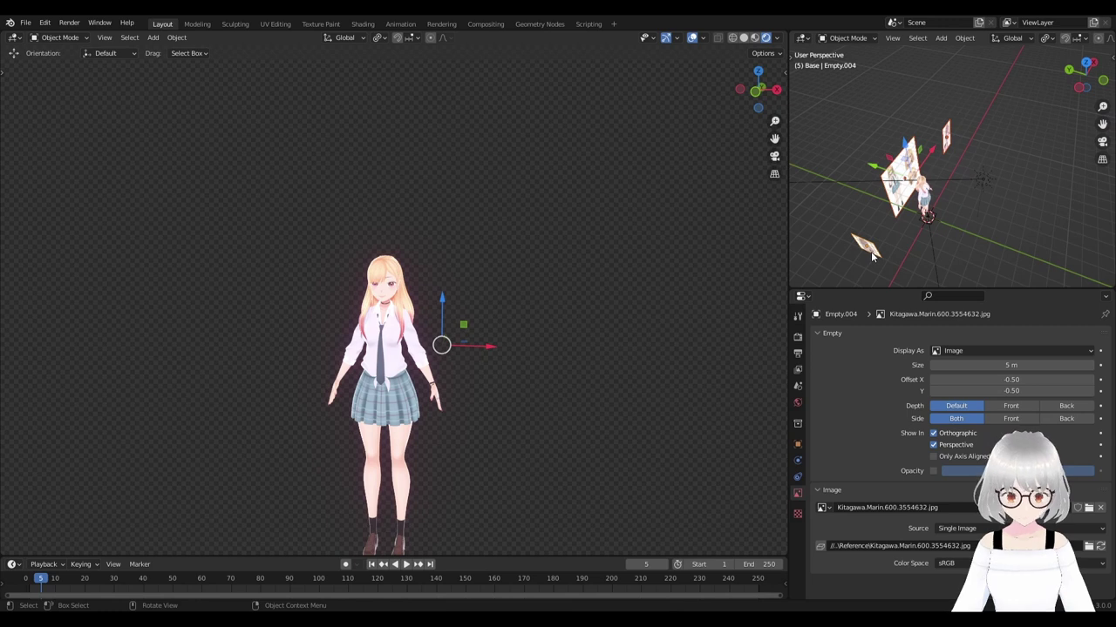
pyautogui.press('h')
# Move the Area light out beside the character.
pyautogui.click(939, 213)
pyautogui.moveTo(939, 212)
pyautogui.mouseDown(button='middle')
pyautogui.moveTo(961, 171)
pyautogui.moveTo(879, 190)
pyautogui.moveTo(980, 217)
pyautogui.moveTo(915, 188)
pyautogui.mouseUp(button='middle')
pyautogui.press('g')
pyautogui.click(902, 166)
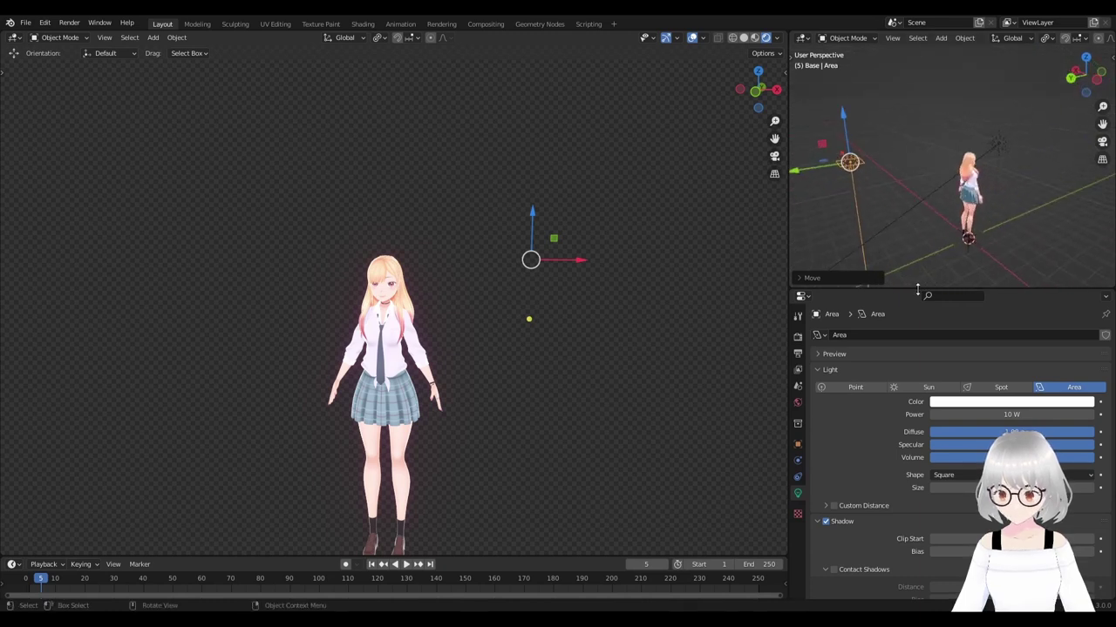
# Rotate the area light and slide it along X to the character's left.
pyautogui.moveTo(941, 289); pyautogui.dragTo(941, 370)
pyautogui.press('r')
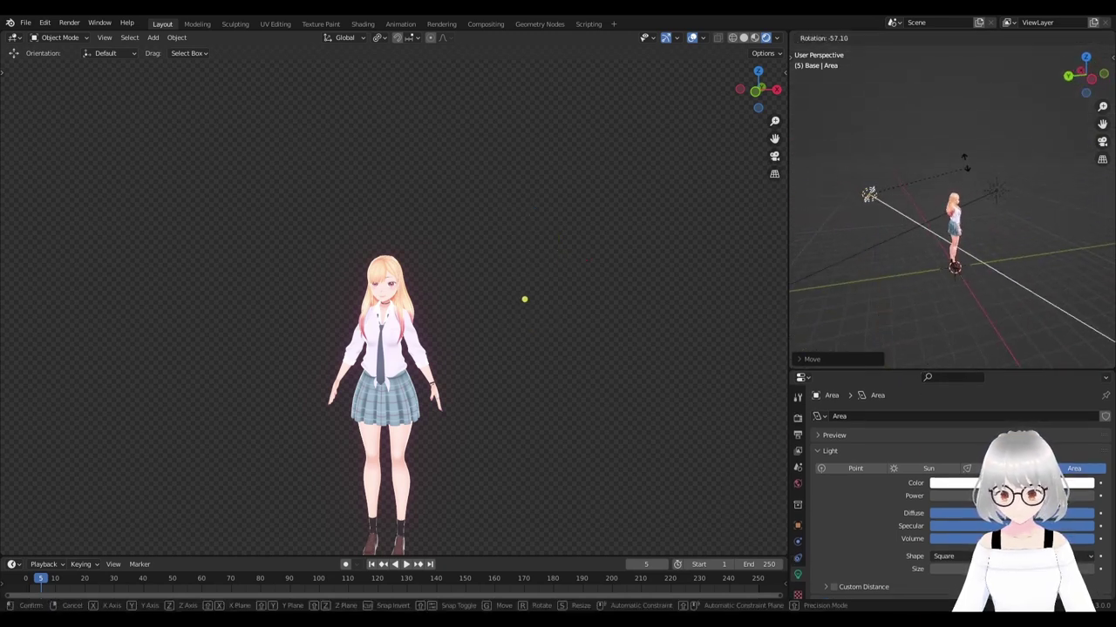
pyautogui.click(924, 209)
pyautogui.moveTo(923, 209)
pyautogui.mouseDown(button='middle')
pyautogui.moveTo(930, 196)
pyautogui.moveTo(885, 233)
pyautogui.moveTo(946, 235)
pyautogui.moveTo(994, 266)
pyautogui.moveTo(955, 250)
pyautogui.mouseUp(button='middle')
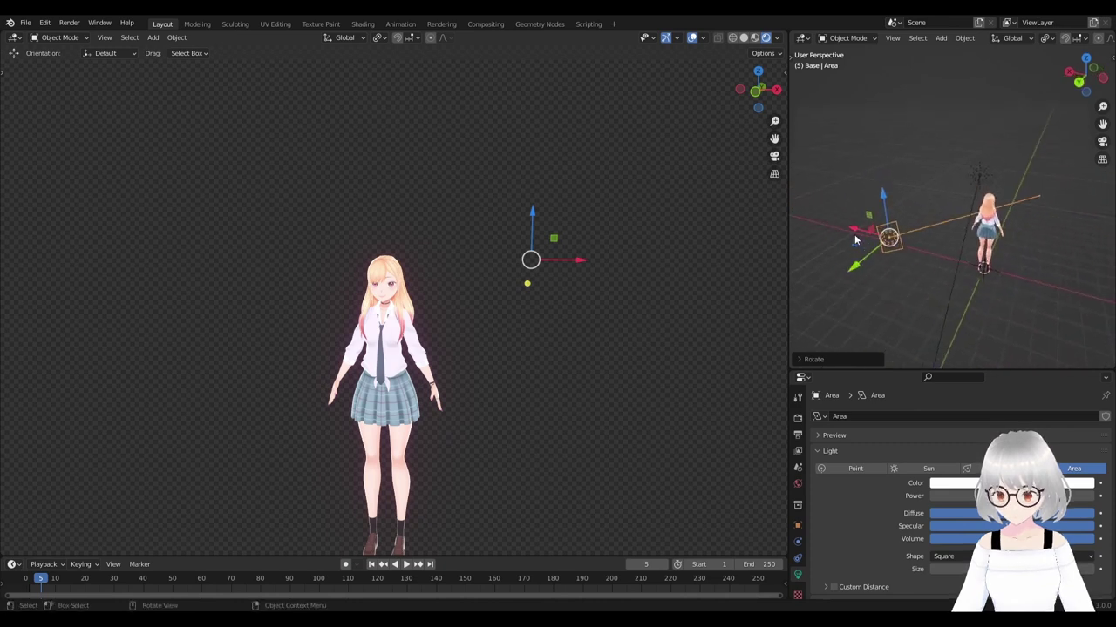
pyautogui.press('g')
pyautogui.press('x')
pyautogui.click(901, 252)
# Shift the area light further along X and rotate it around Z toward her.
pyautogui.moveTo(760, 318)
pyautogui.mouseDown(button='middle')
pyautogui.moveTo(523, 381)
pyautogui.moveTo(528, 273)
pyautogui.moveTo(518, 345)
pyautogui.mouseUp(button='middle')
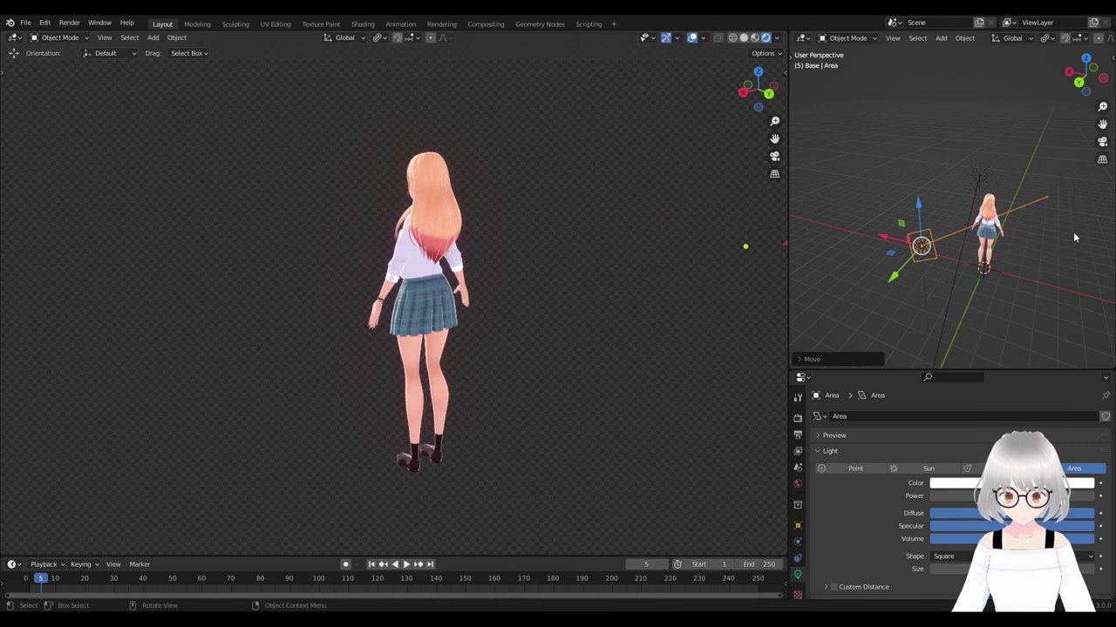
pyautogui.moveTo(1073, 232)
pyautogui.mouseDown(button='middle')
pyautogui.moveTo(1048, 270)
pyautogui.moveTo(1001, 305)
pyautogui.mouseUp(button='middle')
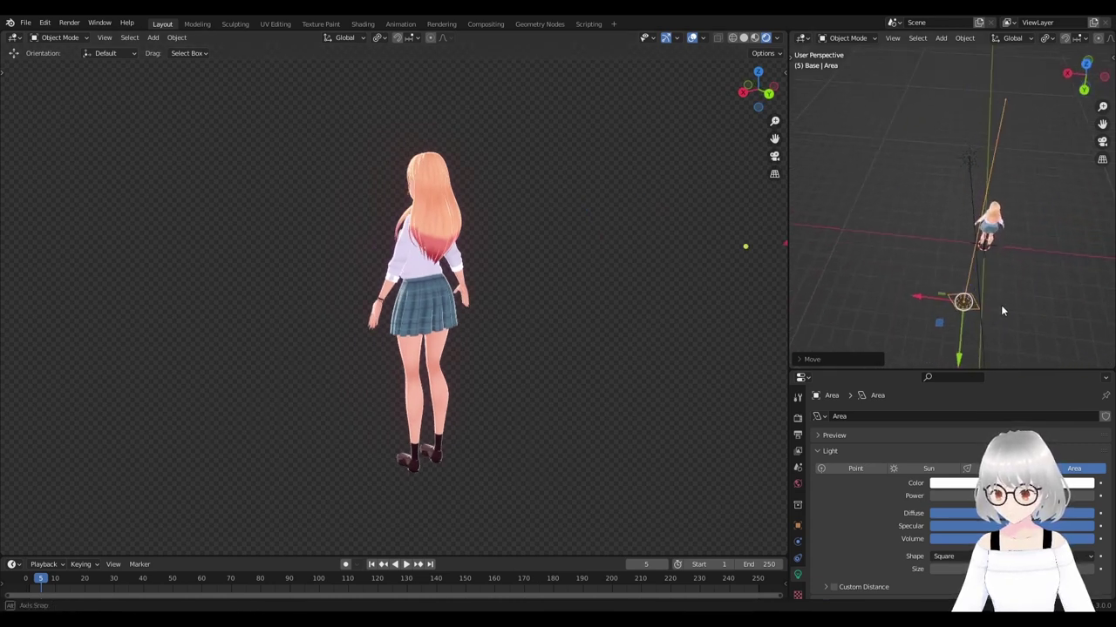
pyautogui.press('g')
pyautogui.press('x')
pyautogui.click(960, 284)
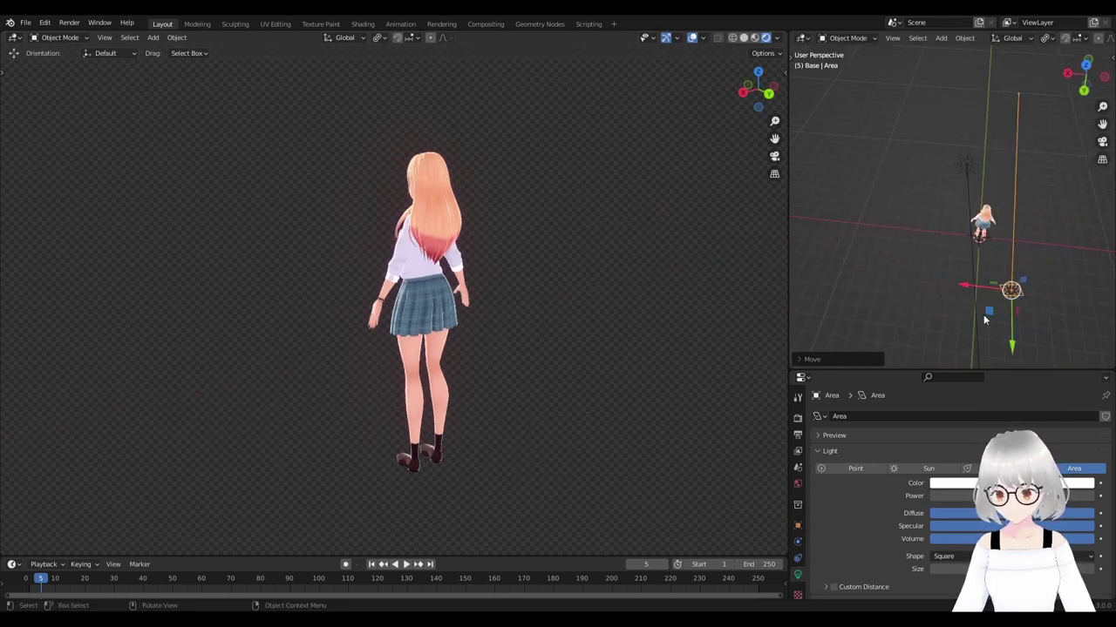
pyautogui.press('r')
pyautogui.press('z')
pyautogui.click(999, 327)
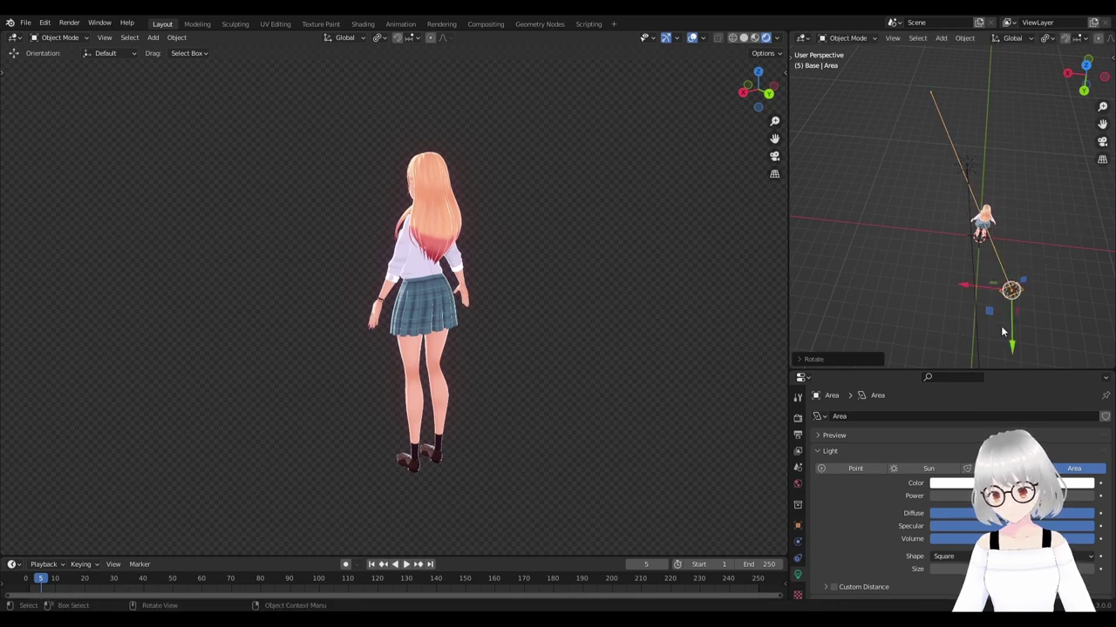
pyautogui.moveTo(1035, 327)
pyautogui.mouseDown(button='middle')
pyautogui.moveTo(1001, 305)
pyautogui.moveTo(1018, 319)
pyautogui.moveTo(1018, 270)
pyautogui.moveTo(940, 248)
pyautogui.moveTo(976, 242)
pyautogui.mouseUp(button='middle')
# Enlarge the area light and try Power 500, 20 and 150 before a brighter final value.
pyautogui.press('s')
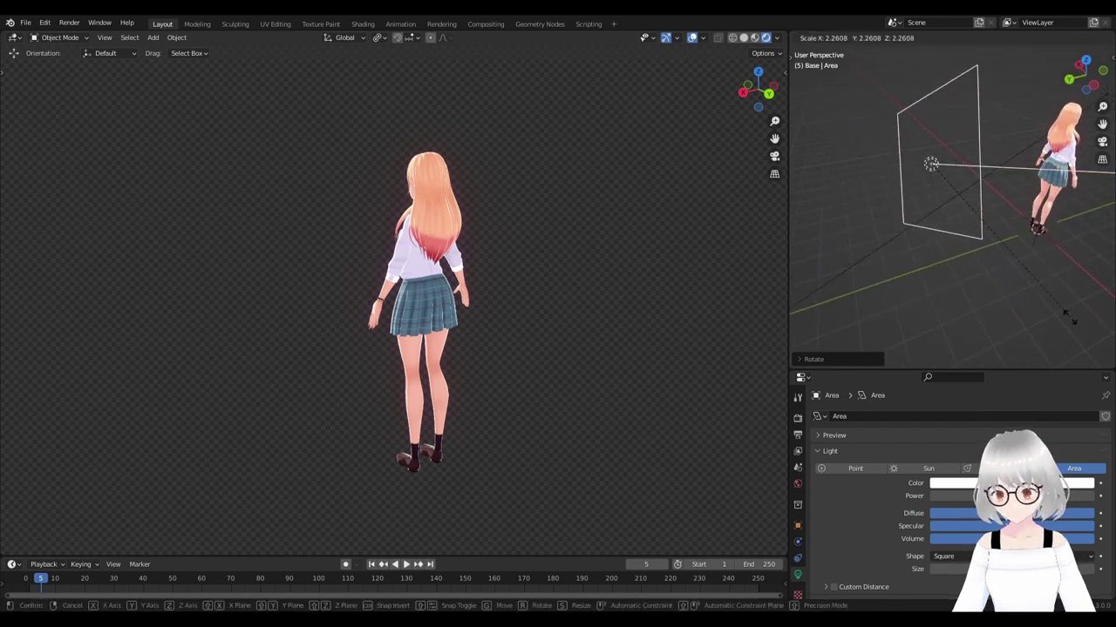
pyautogui.press('Return')
pyautogui.write('500')
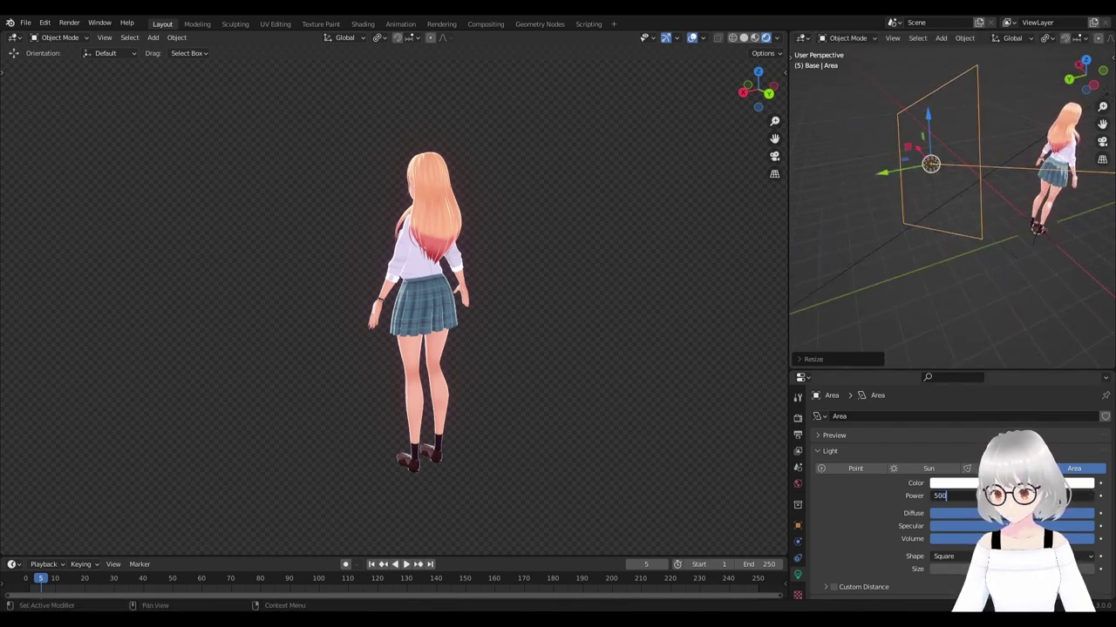
pyautogui.press('Return')
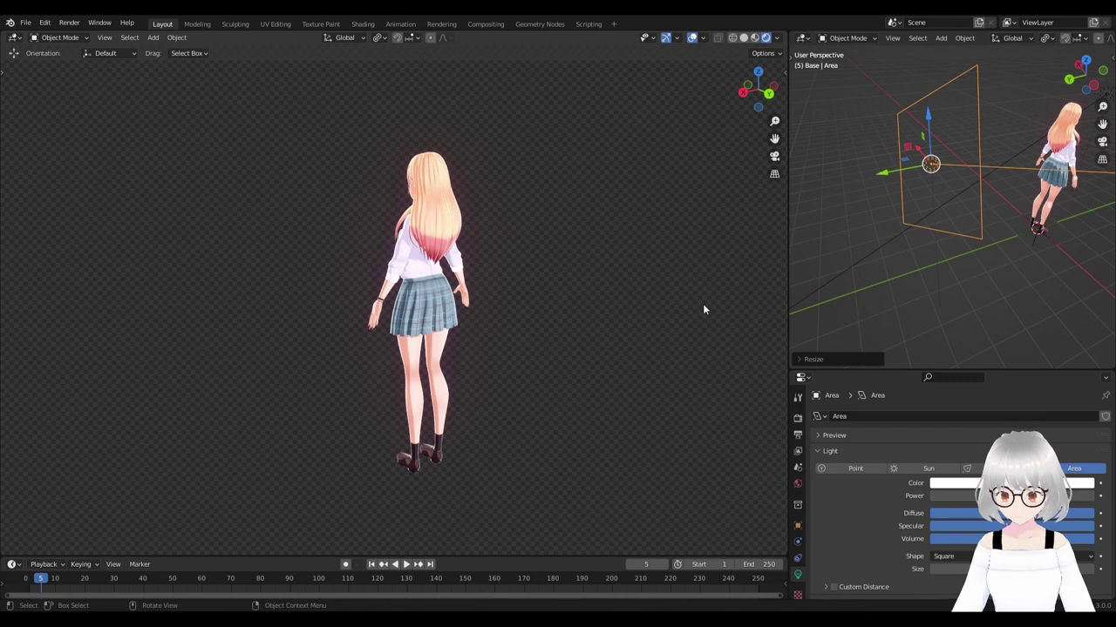
pyautogui.moveTo(968, 228)
pyautogui.mouseDown(button='middle')
pyautogui.moveTo(999, 215)
pyautogui.moveTo(926, 232)
pyautogui.moveTo(959, 224)
pyautogui.moveTo(941, 233)
pyautogui.mouseUp(button='middle')
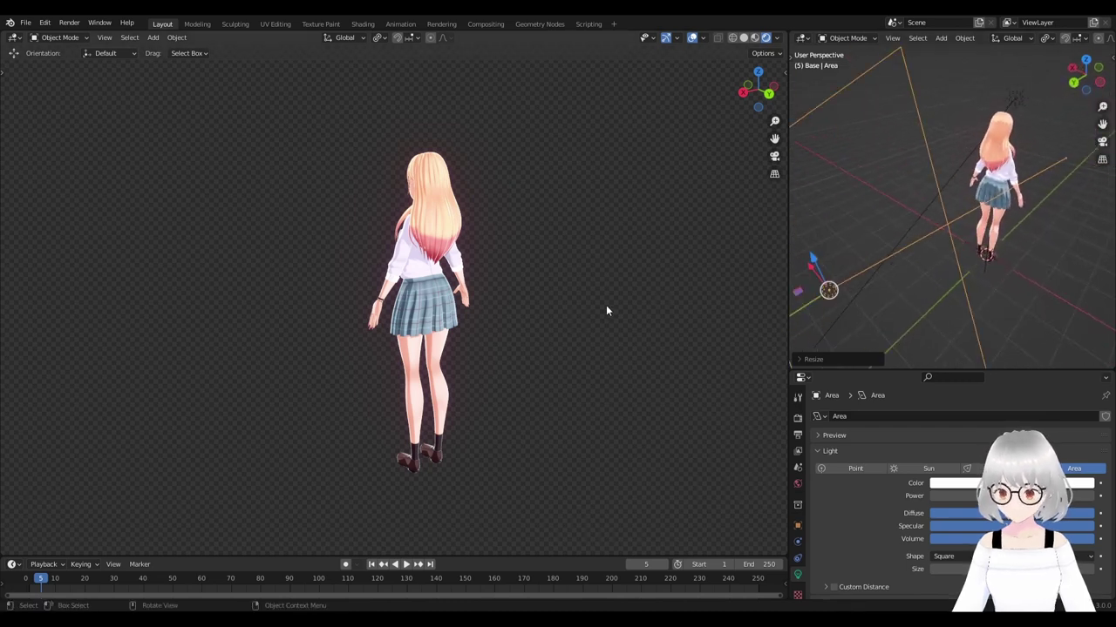
pyautogui.moveTo(607, 311)
pyautogui.mouseDown(button='middle')
pyautogui.moveTo(571, 317)
pyautogui.moveTo(640, 314)
pyautogui.moveTo(560, 329)
pyautogui.moveTo(465, 323)
pyautogui.mouseUp(button='middle')
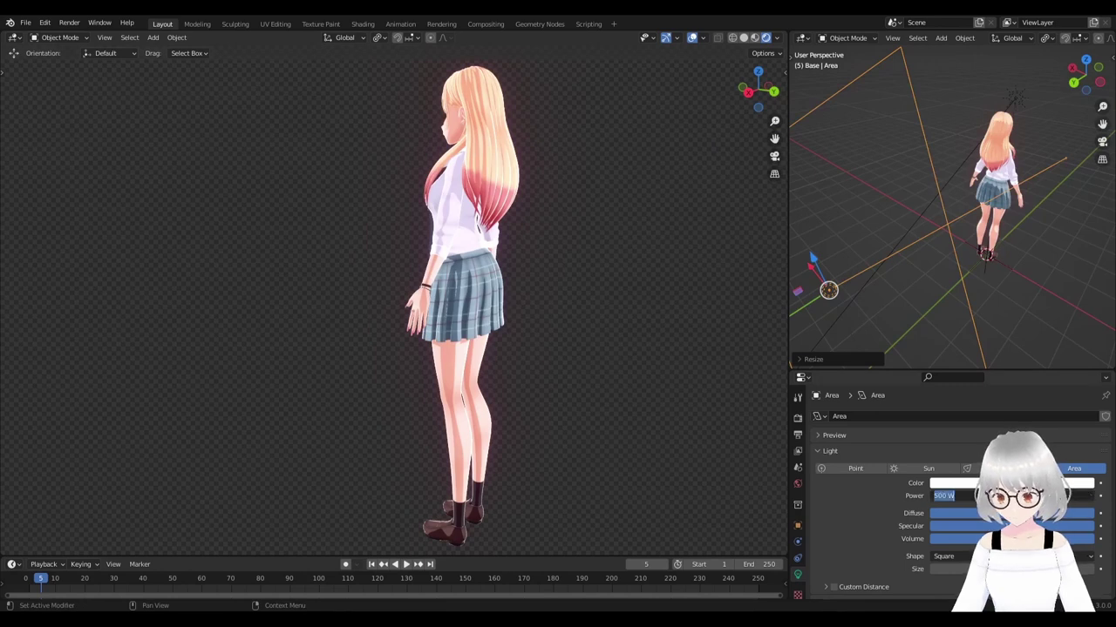
pyautogui.press('Return')
pyautogui.moveTo(593, 314); pyautogui.dragTo(489, 311, button='middle')
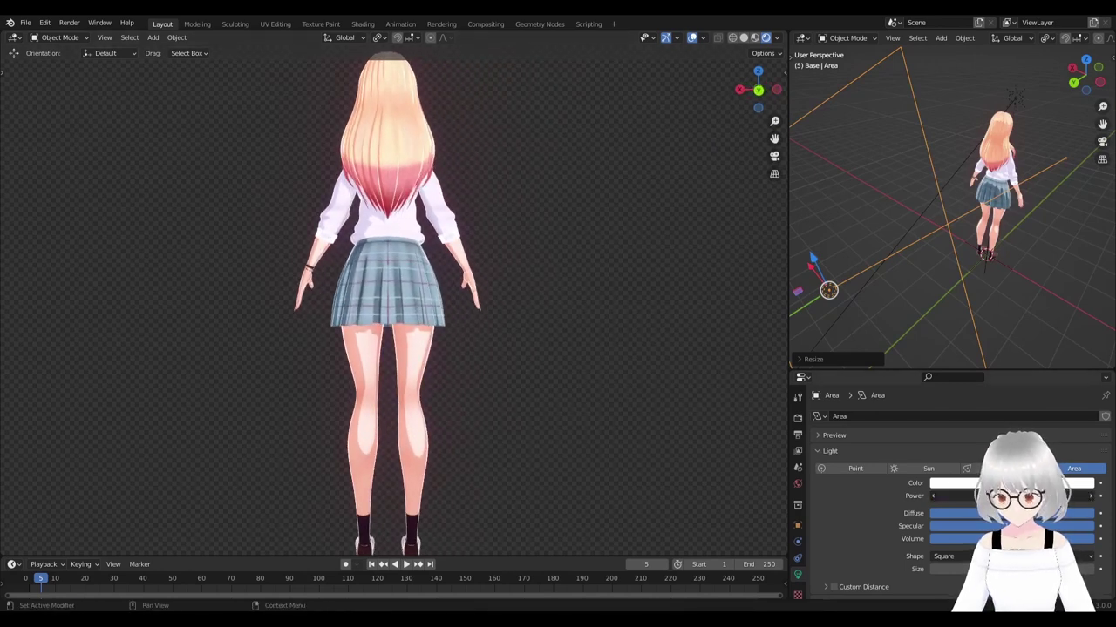
pyautogui.write('150')
pyautogui.press('Return')
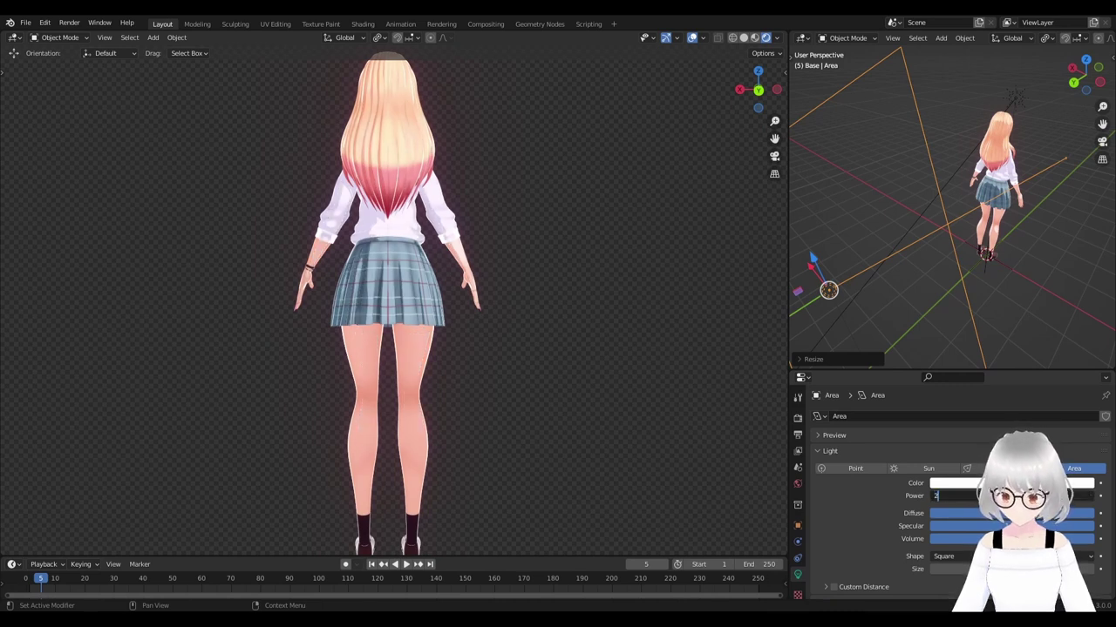
pyautogui.press('Return')
# Scale the area light to about 3.09, then move and tilt it flat behind her.
pyautogui.moveTo(917, 142)
pyautogui.mouseDown(button='middle')
pyautogui.moveTo(944, 150)
pyautogui.moveTo(903, 214)
pyautogui.moveTo(911, 222)
pyautogui.mouseUp(button='middle')
pyautogui.press('s')
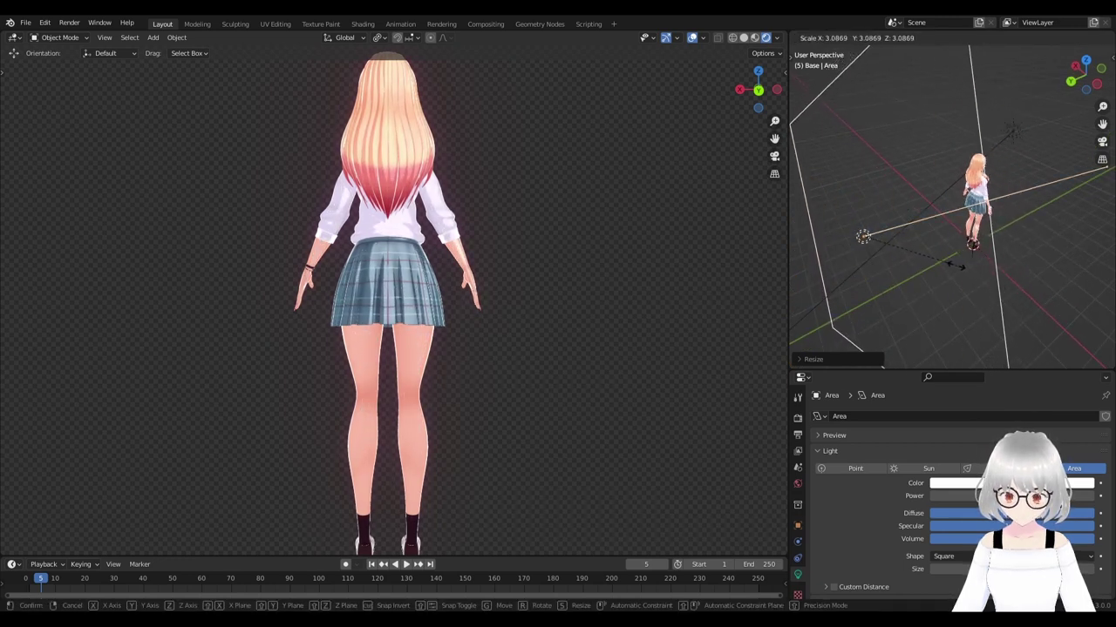
pyautogui.click(950, 271)
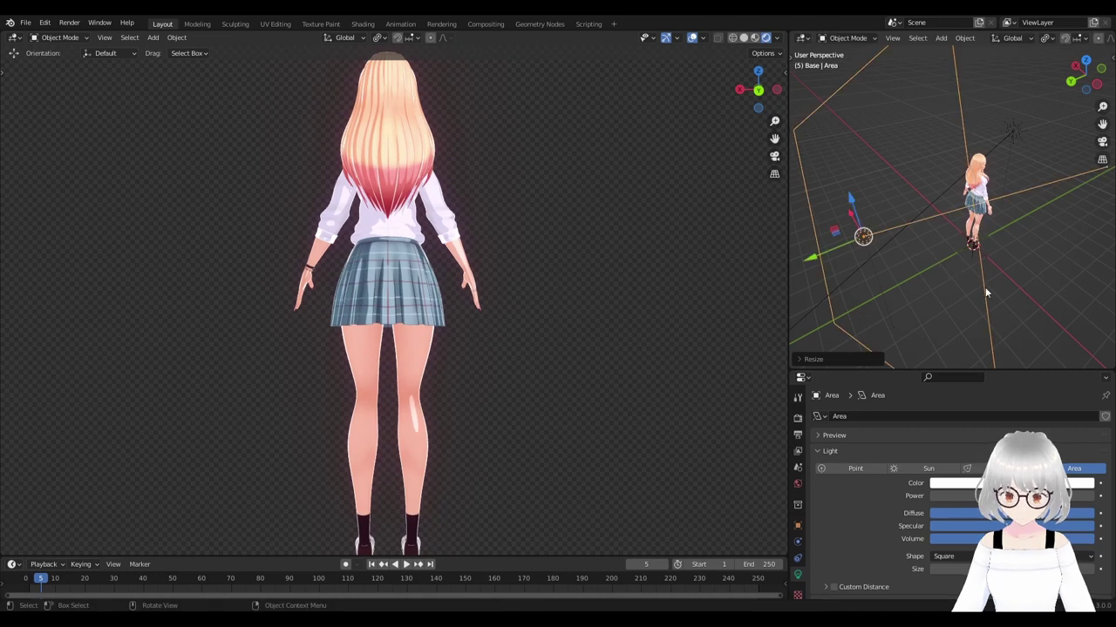
pyautogui.press('s')
pyautogui.click(985, 242)
pyautogui.moveTo(985, 238)
pyautogui.mouseDown(button='middle')
pyautogui.moveTo(954, 237)
pyautogui.moveTo(933, 218)
pyautogui.mouseUp(button='middle')
pyautogui.press('g')
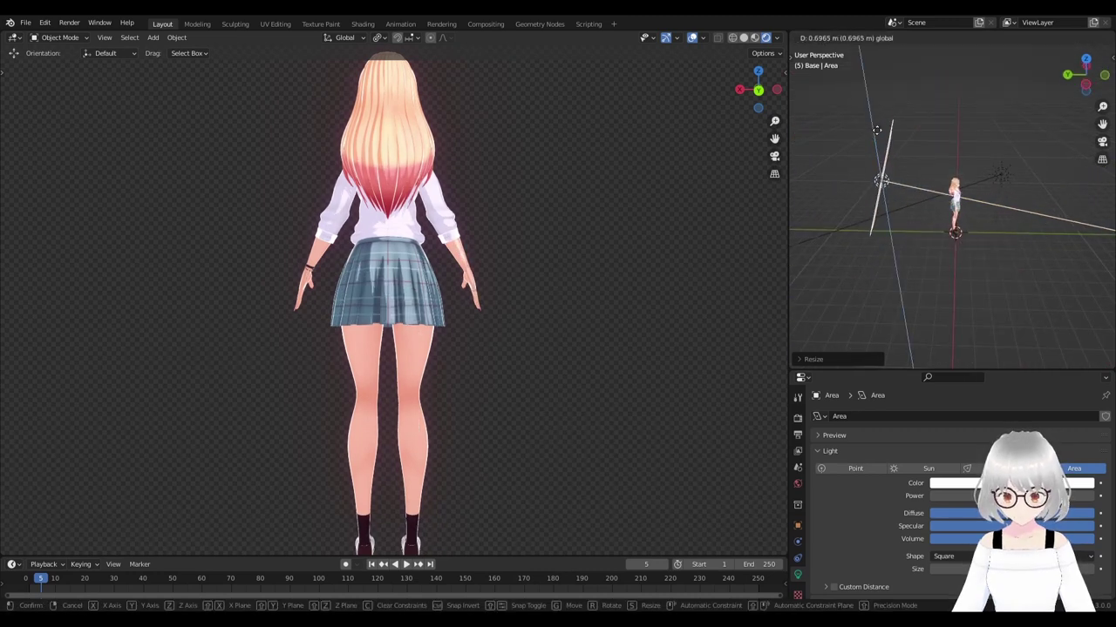
pyautogui.click(879, 129)
pyautogui.press('r')
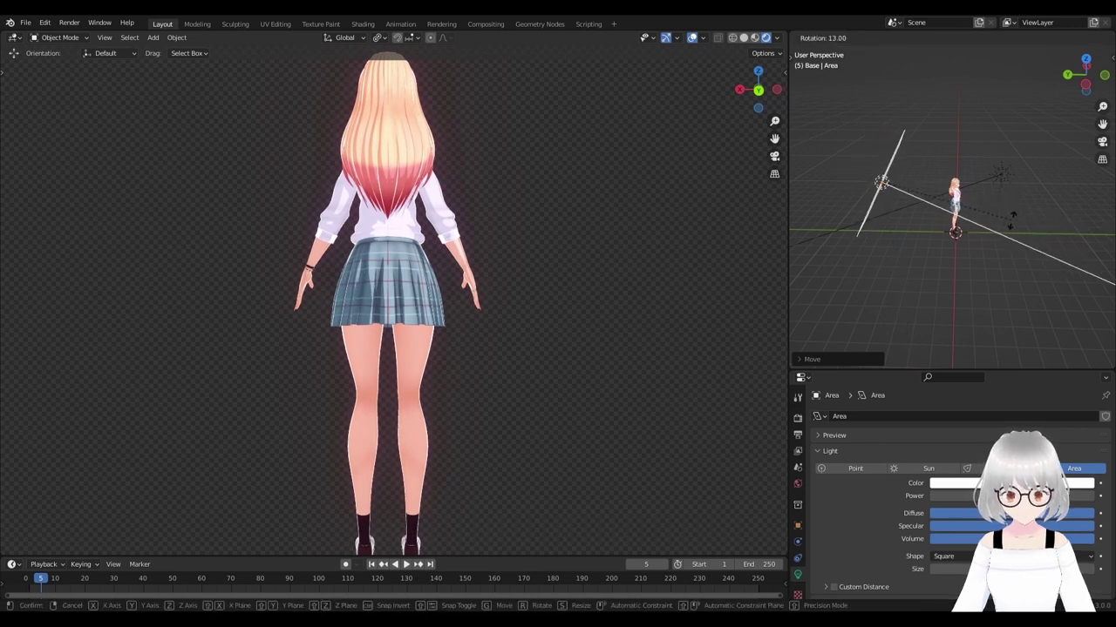
pyautogui.click(969, 187)
pyautogui.moveTo(970, 186)
pyautogui.mouseDown(button='middle')
pyautogui.moveTo(1032, 250)
pyautogui.moveTo(985, 186)
pyautogui.mouseUp(button='middle')
pyautogui.click(970, 153)
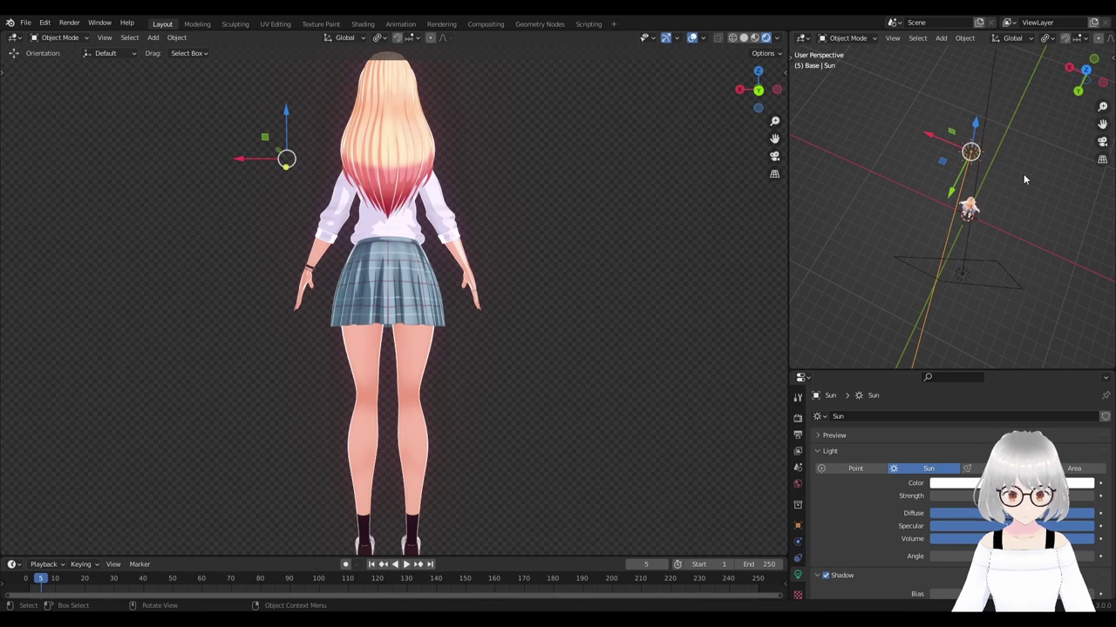
# Select the area light below the character and scale it up.
pyautogui.moveTo(412, 193)
pyautogui.mouseDown(button='middle')
pyautogui.moveTo(514, 193)
pyautogui.moveTo(486, 275)
pyautogui.moveTo(511, 300)
pyautogui.moveTo(421, 315)
pyautogui.moveTo(575, 326)
pyautogui.mouseUp(button='middle')
pyautogui.scroll(3, 446, 328)
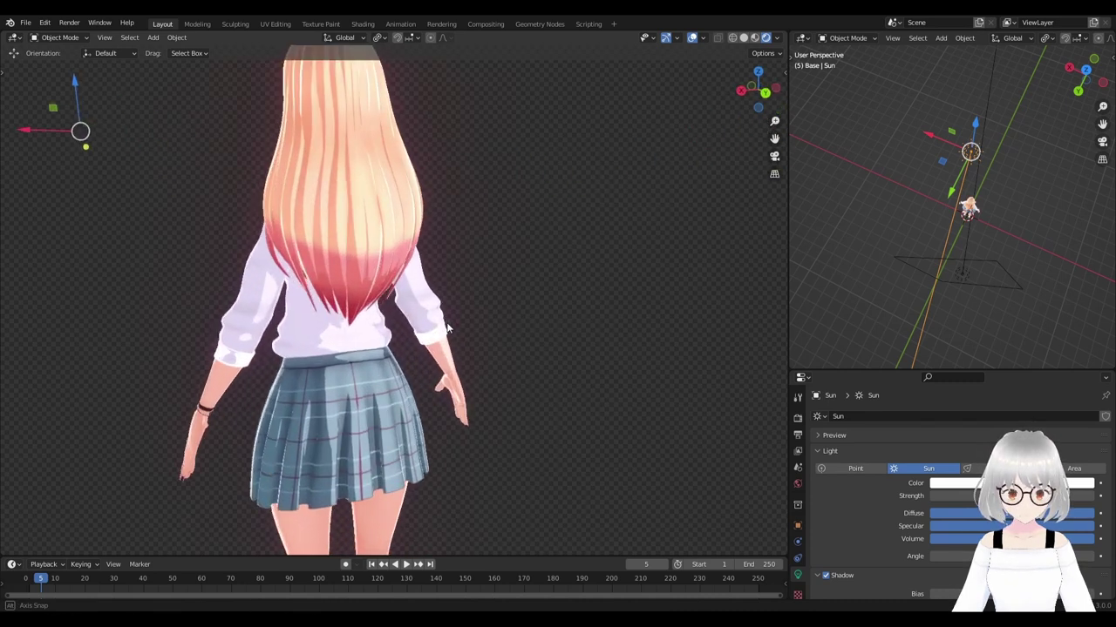
pyautogui.moveTo(447, 328)
pyautogui.mouseDown(button='middle')
pyautogui.moveTo(424, 328)
pyautogui.moveTo(802, 307)
pyautogui.mouseUp(button='middle')
pyautogui.click(959, 278)
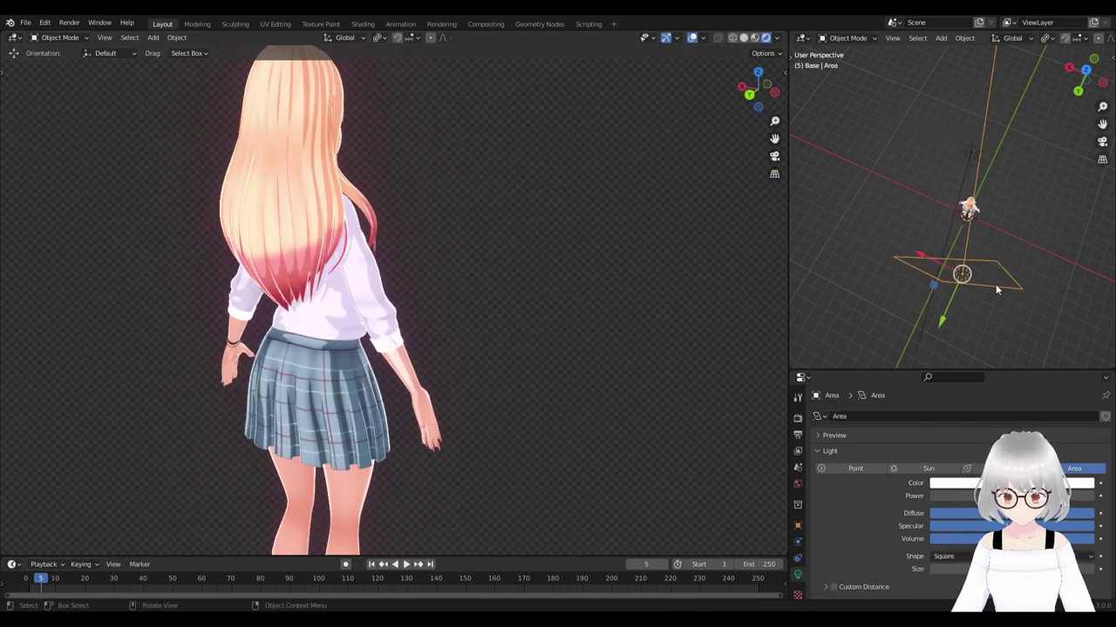
pyautogui.moveTo(995, 284); pyautogui.dragTo(972, 275, button='middle')
pyautogui.press('s')
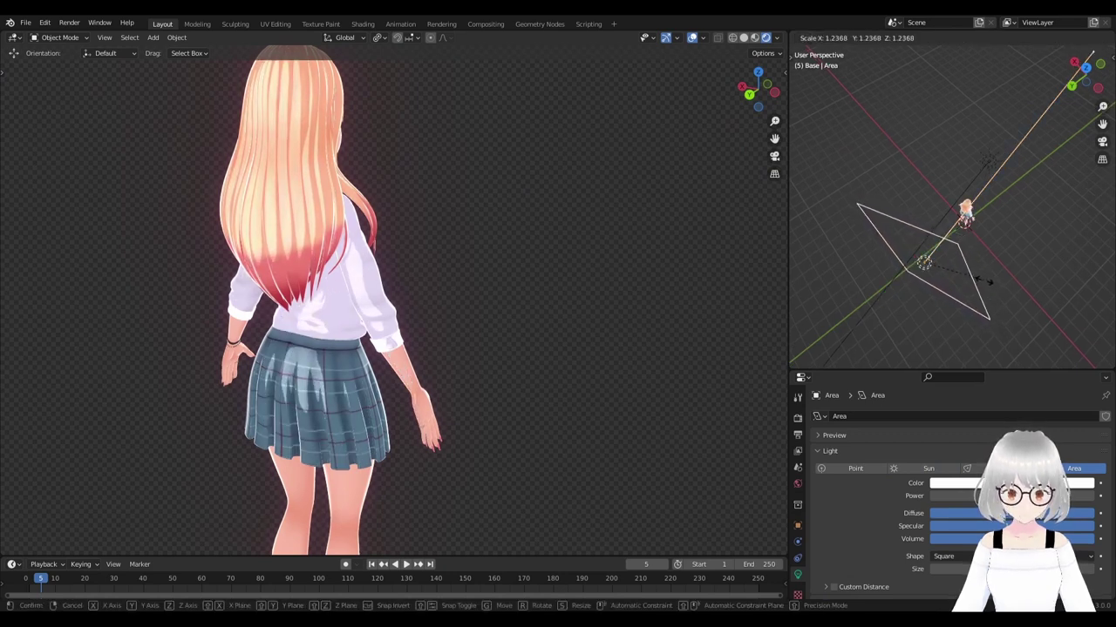
pyautogui.click(983, 280)
# Reposition the area light beneath her, adjust its direction, then bring up the Add menu.
pyautogui.moveTo(411, 276); pyautogui.dragTo(516, 251, button='middle')
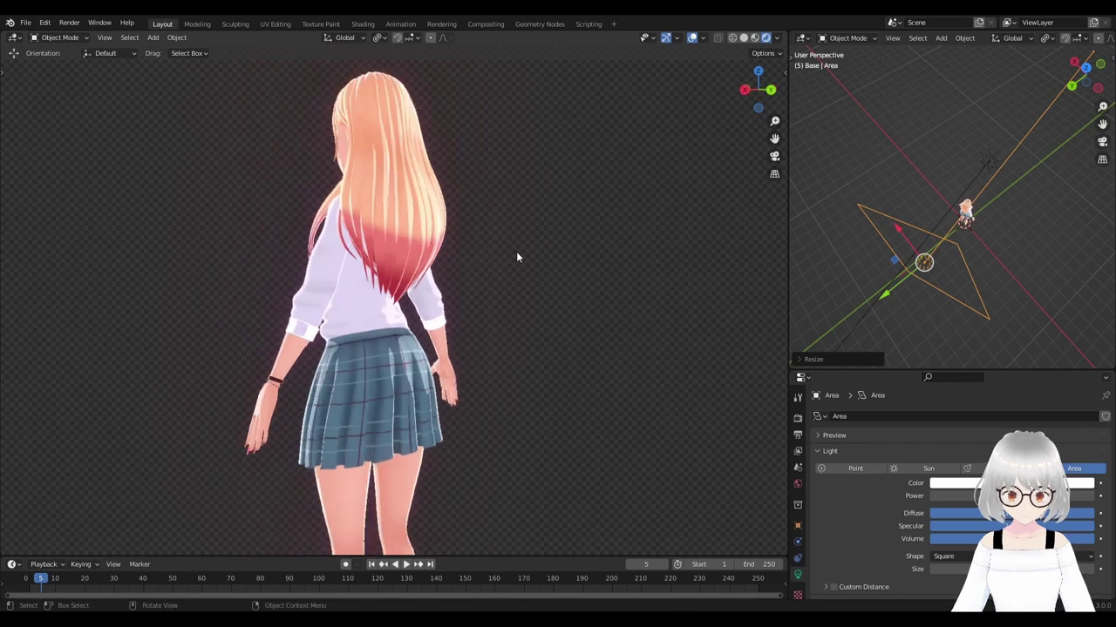
pyautogui.moveTo(907, 264); pyautogui.dragTo(929, 261, button='middle')
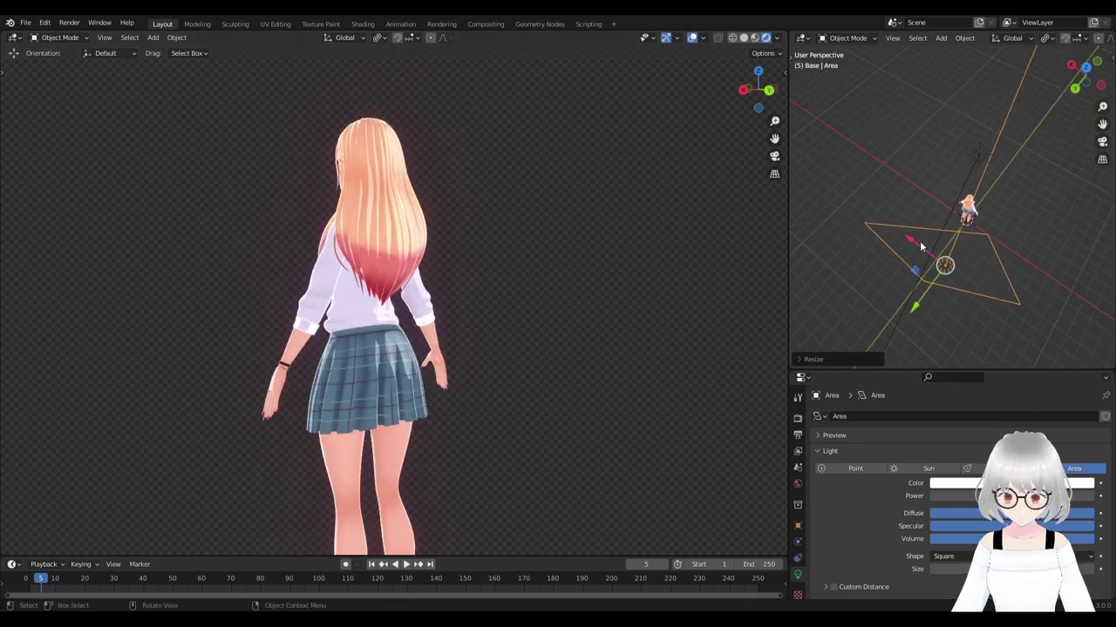
pyautogui.press('g')
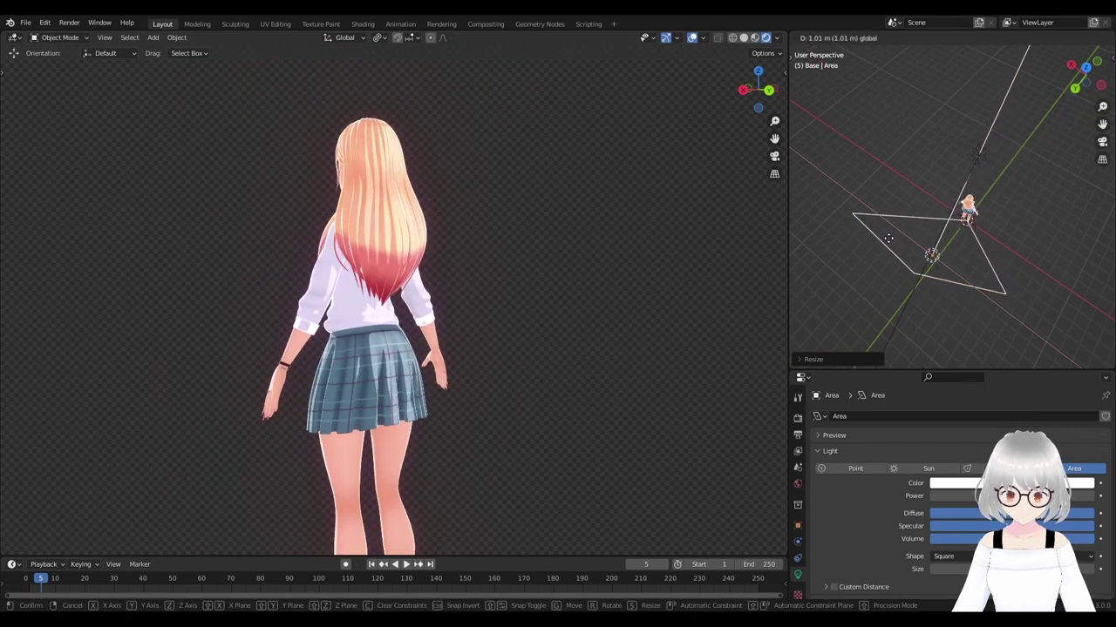
pyautogui.click(893, 238)
pyautogui.moveTo(558, 269)
pyautogui.mouseDown(button='middle')
pyautogui.moveTo(487, 265)
pyautogui.moveTo(730, 264)
pyautogui.mouseUp(button='middle')
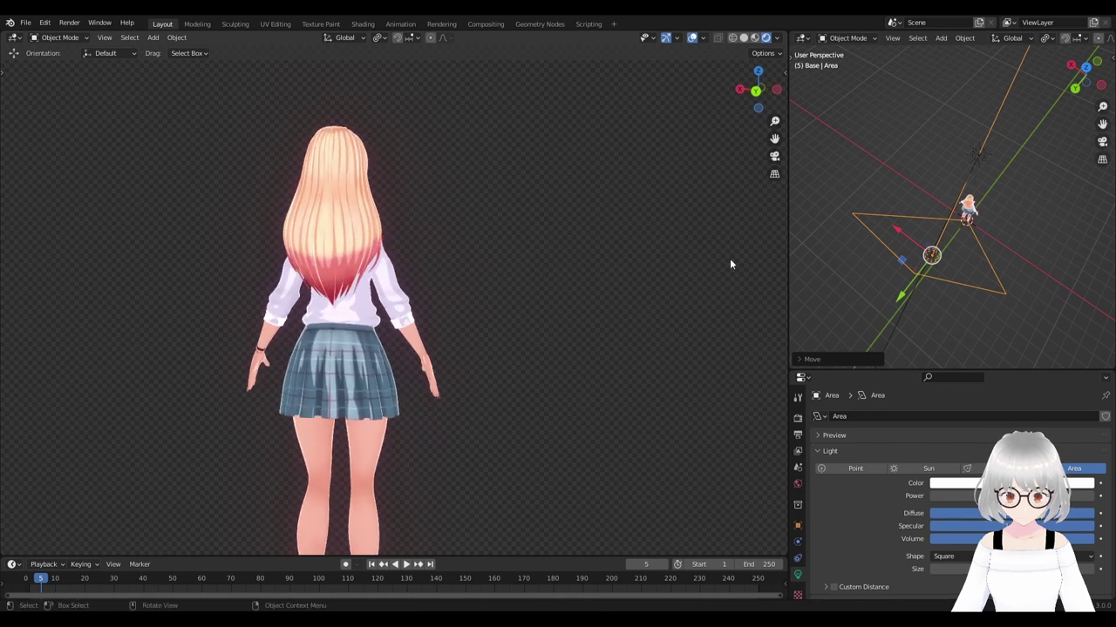
pyautogui.press('g')
pyautogui.click(887, 230)
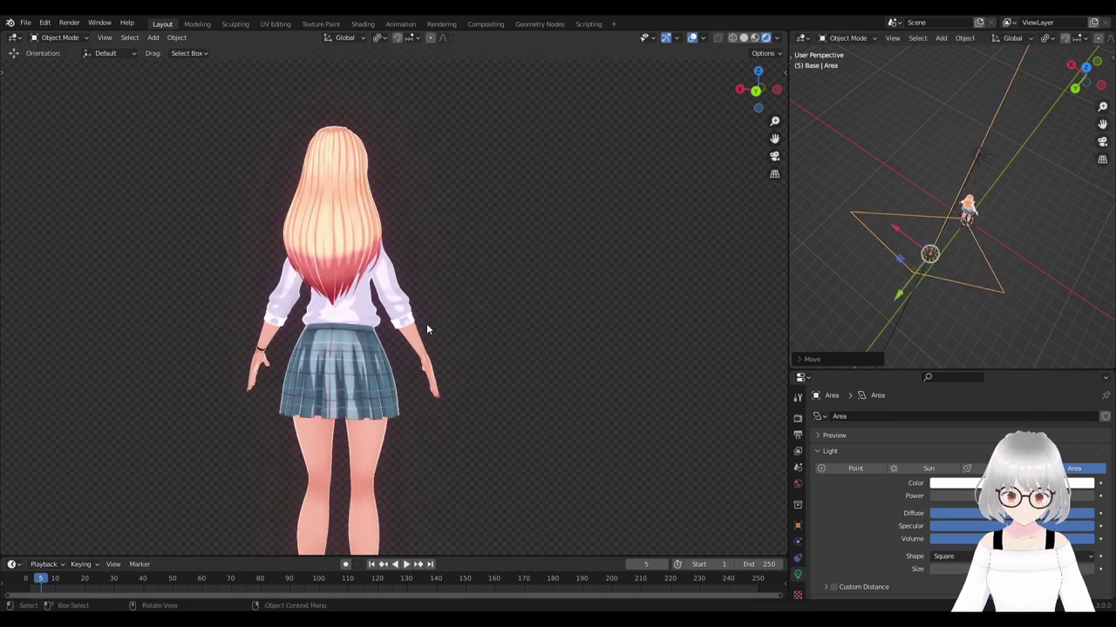
pyautogui.moveTo(426, 324)
pyautogui.mouseDown(button='middle')
pyautogui.moveTo(298, 325)
pyautogui.moveTo(359, 327)
pyautogui.mouseUp(button='middle')
pyautogui.moveTo(280, 268)
pyautogui.mouseDown(button='middle')
pyautogui.moveTo(498, 269)
pyautogui.moveTo(550, 281)
pyautogui.moveTo(548, 343)
pyautogui.moveTo(455, 355)
pyautogui.moveTo(617, 354)
pyautogui.moveTo(597, 364)
pyautogui.moveTo(712, 325)
pyautogui.mouseUp(button='middle')
pyautogui.scroll(3, 550, 282)
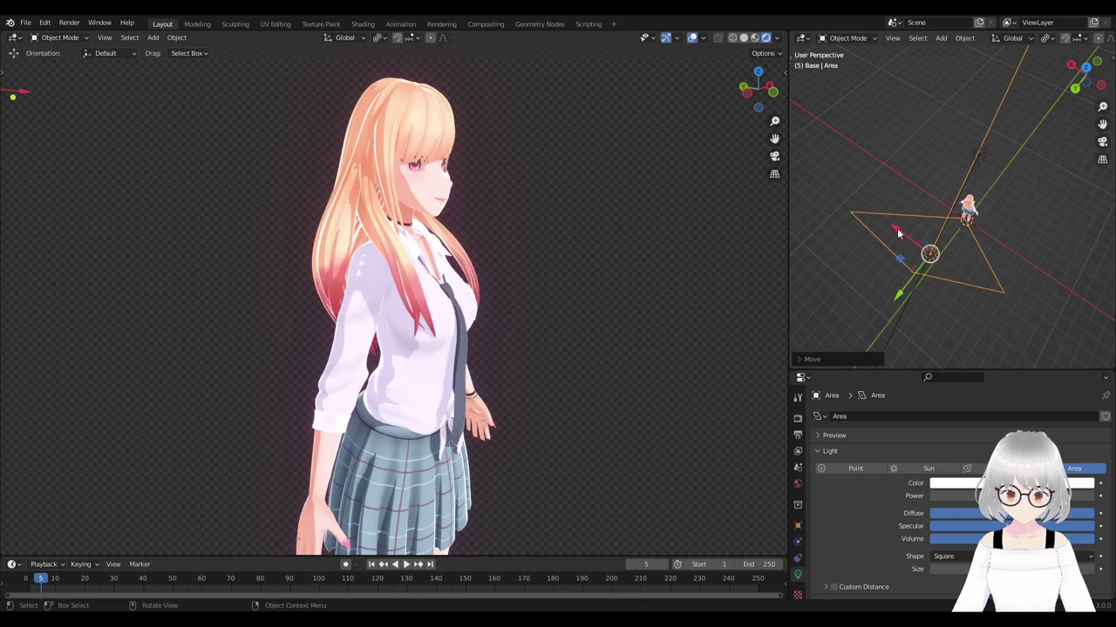
pyautogui.moveTo(898, 234)
pyautogui.mouseDown()
pyautogui.moveTo(950, 250)
pyautogui.moveTo(909, 249)
pyautogui.moveTo(892, 230)
pyautogui.mouseUp()
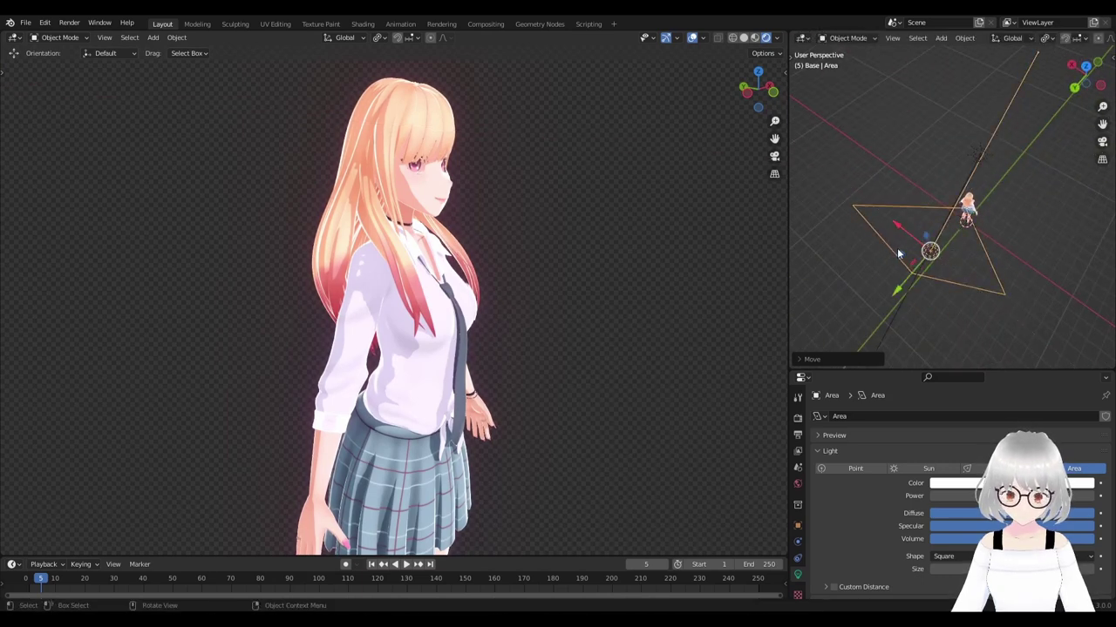
pyautogui.moveTo(951, 260); pyautogui.dragTo(950, 248, button='middle')
pyautogui.hotkey('shift', 'a')
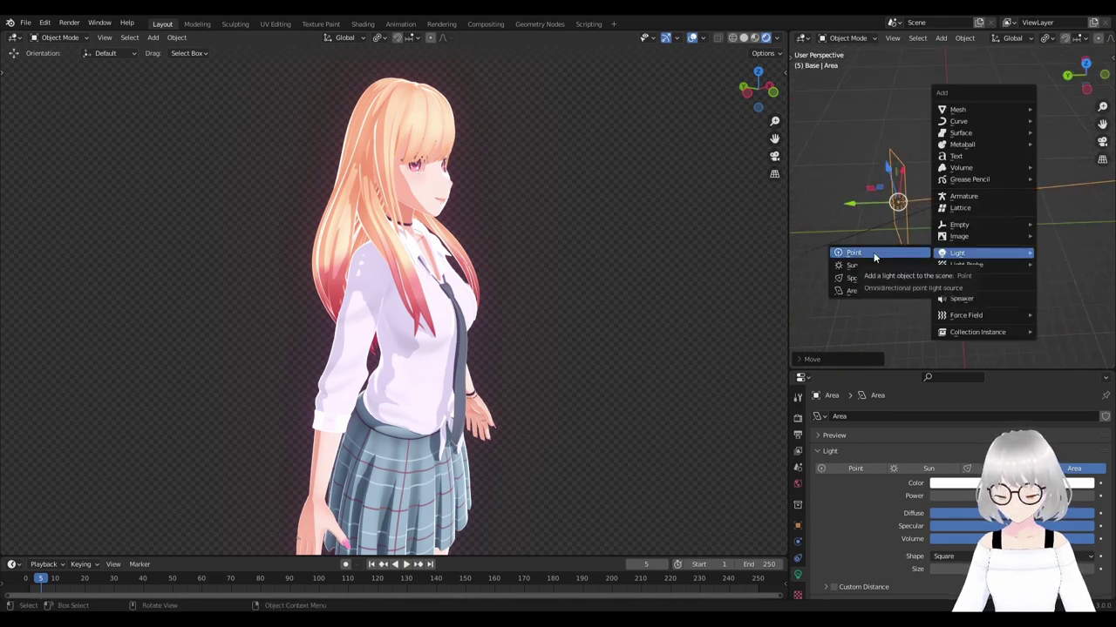
# Add a point light, raise it along Z, then shift it along Y.
pyautogui.click(875, 256)
pyautogui.scroll(-3, 929, 231)
pyautogui.press('g')
pyautogui.press('z')
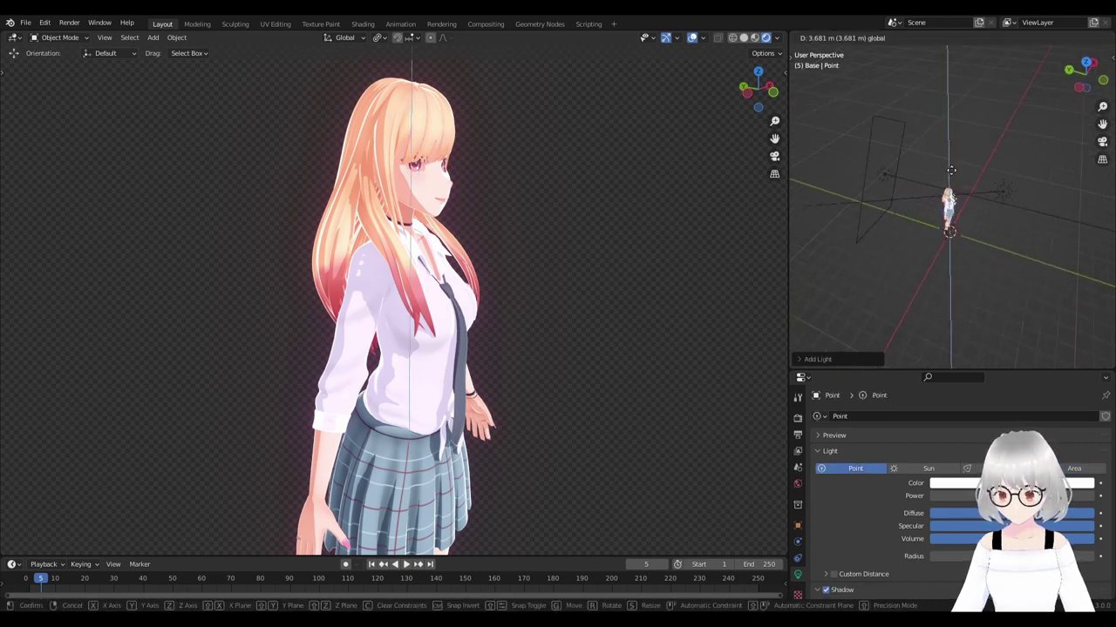
pyautogui.click(950, 170)
pyautogui.moveTo(951, 175)
pyautogui.mouseDown(button='middle')
pyautogui.moveTo(949, 197)
pyautogui.moveTo(894, 197)
pyautogui.moveTo(880, 183)
pyautogui.mouseUp(button='middle')
pyautogui.press('g')
pyautogui.press('y')
pyautogui.click(930, 179)
# Move the point light up toward the face, then adjust its height to sit beside it.
pyautogui.moveTo(562, 293)
pyautogui.mouseDown(button='middle')
pyautogui.moveTo(453, 298)
pyautogui.moveTo(475, 297)
pyautogui.mouseUp(button='middle')
pyautogui.moveTo(982, 181); pyautogui.dragTo(931, 165, button='middle')
pyautogui.press('g')
pyautogui.click(933, 166)
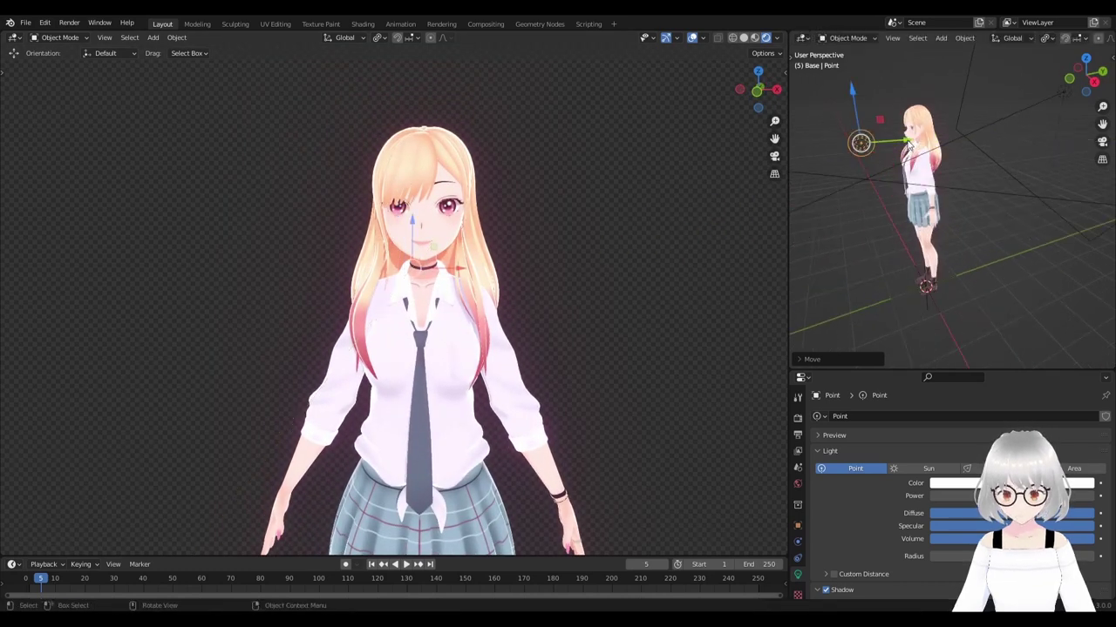
pyautogui.press('g')
pyautogui.click(951, 140)
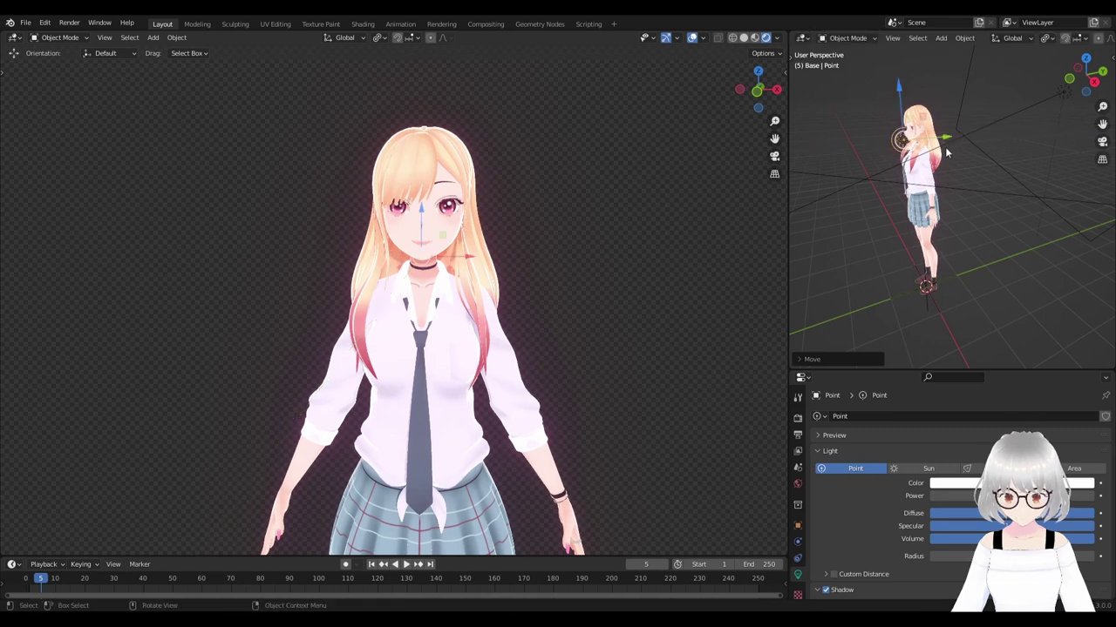
pyautogui.scroll(3, 950, 144)
pyautogui.moveTo(951, 148); pyautogui.dragTo(953, 159, button='middle')
pyautogui.press('g')
pyautogui.press('z')
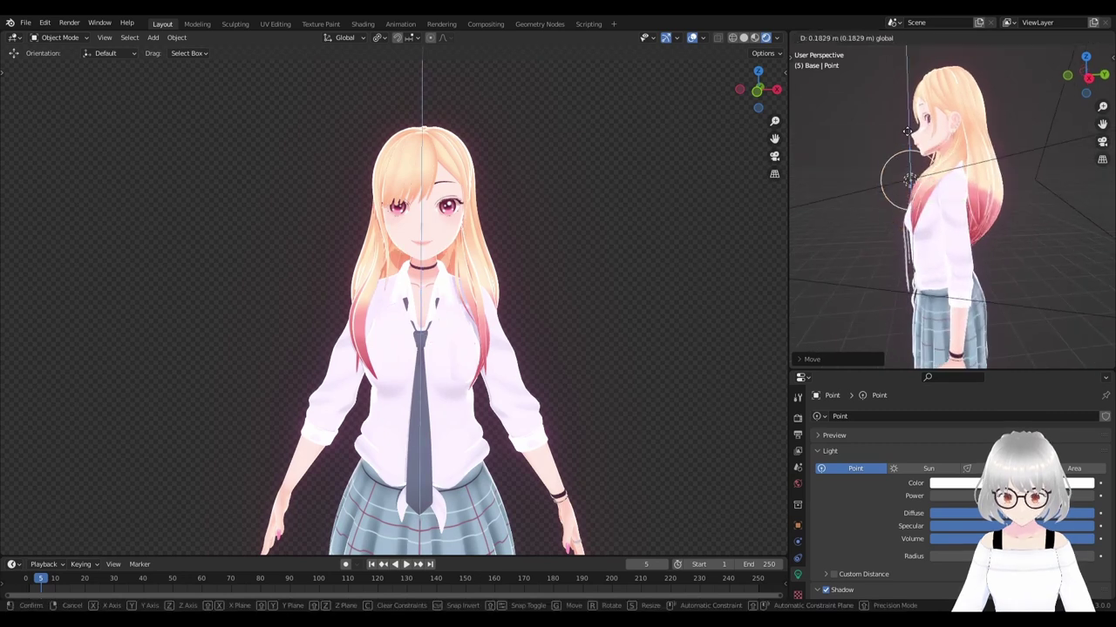
pyautogui.click(907, 131)
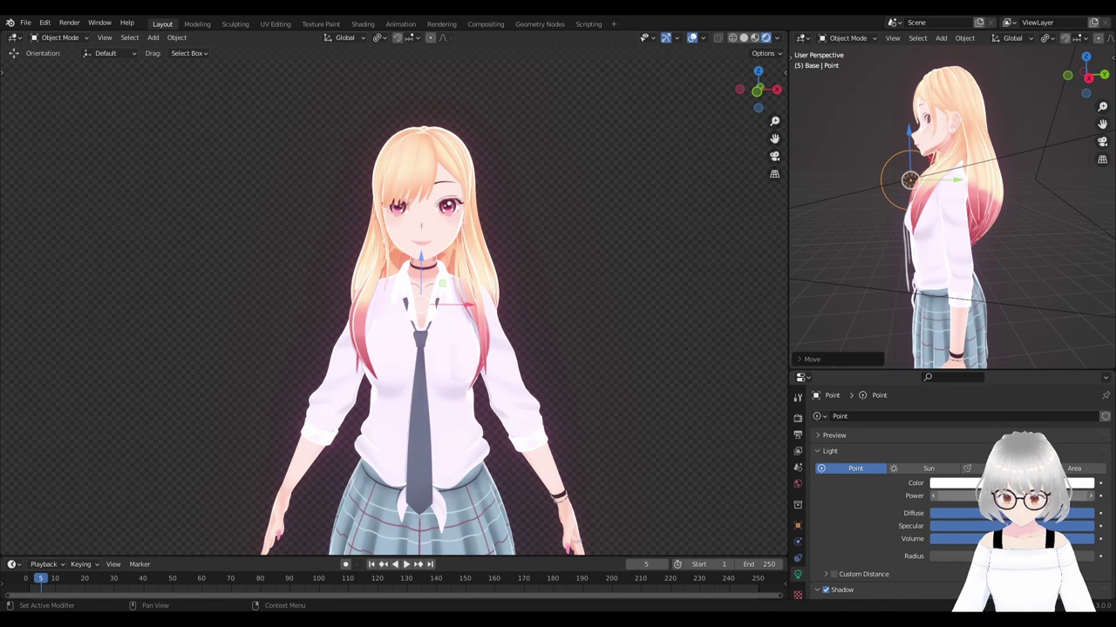
# Reposition the point light from a side angle and raise it along Z above the face.
pyautogui.moveTo(939, 166); pyautogui.dragTo(967, 201, button='middle')
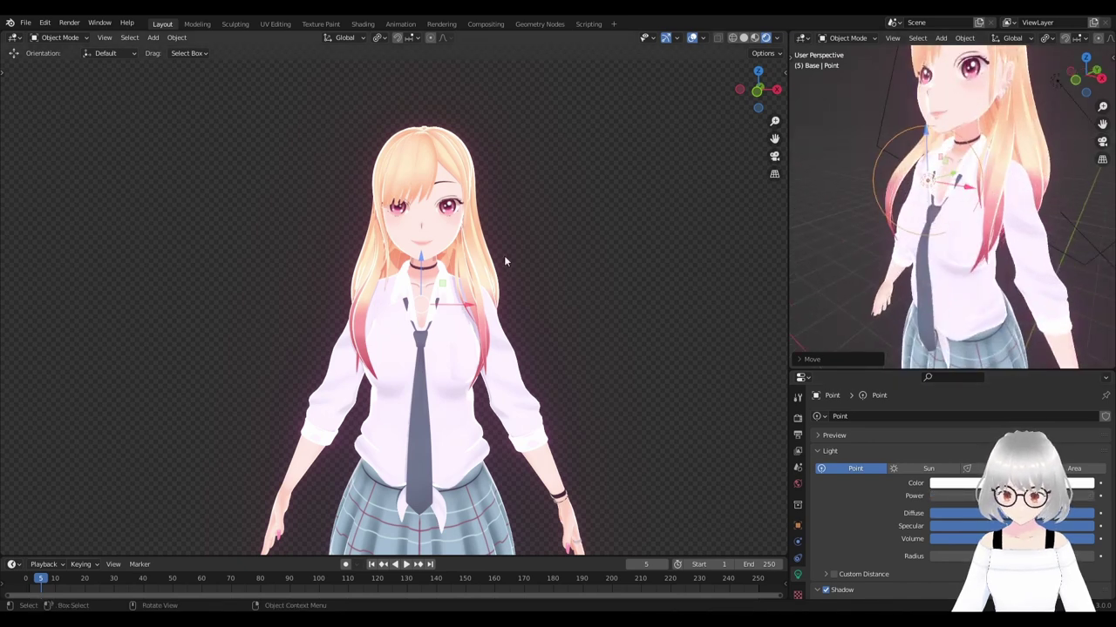
pyautogui.moveTo(504, 255)
pyautogui.mouseDown(button='middle')
pyautogui.moveTo(556, 343)
pyautogui.moveTo(674, 319)
pyautogui.mouseUp(button='middle')
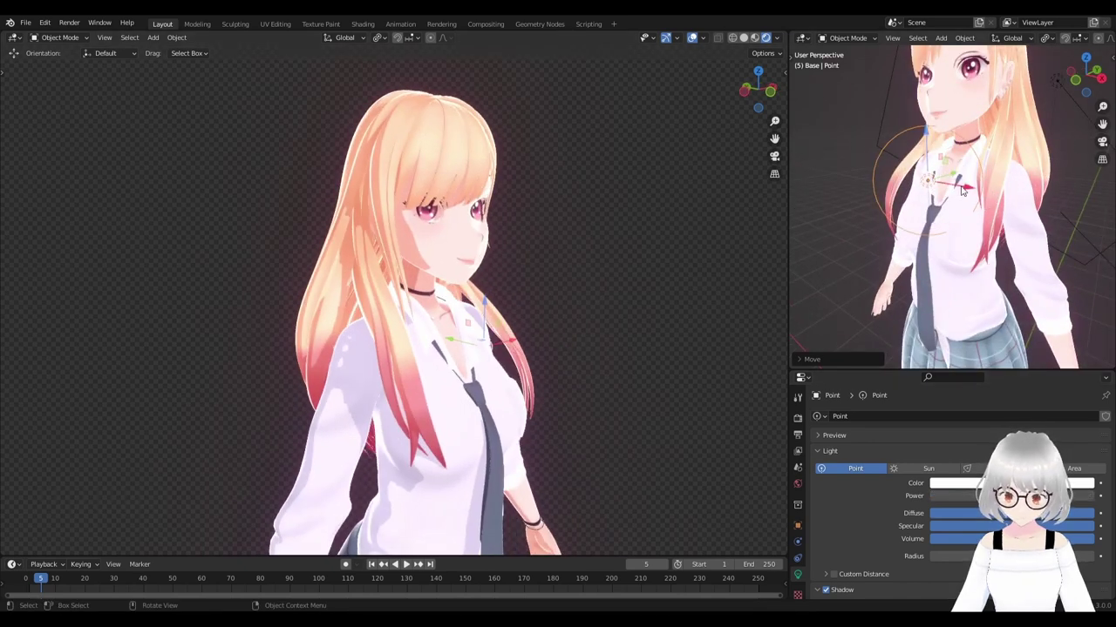
pyautogui.moveTo(962, 191); pyautogui.dragTo(939, 184, button='middle')
pyautogui.press('g')
pyautogui.click(889, 172)
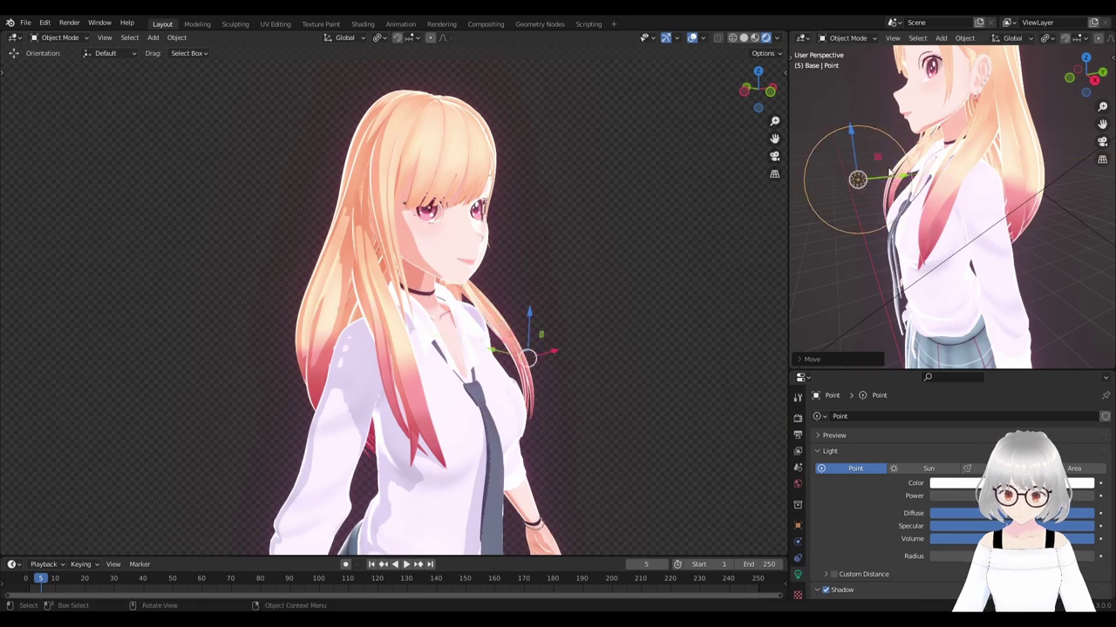
pyautogui.press('g')
pyautogui.press('z')
pyautogui.click(853, 109)
pyautogui.moveTo(852, 109); pyautogui.dragTo(937, 163, button='middle')
pyautogui.press('g')
pyautogui.press('z')
pyautogui.click(859, 106)
# Fine-tune the point light along Z and Y so it sits just beside the head.
pyautogui.press('g')
pyautogui.press('z')
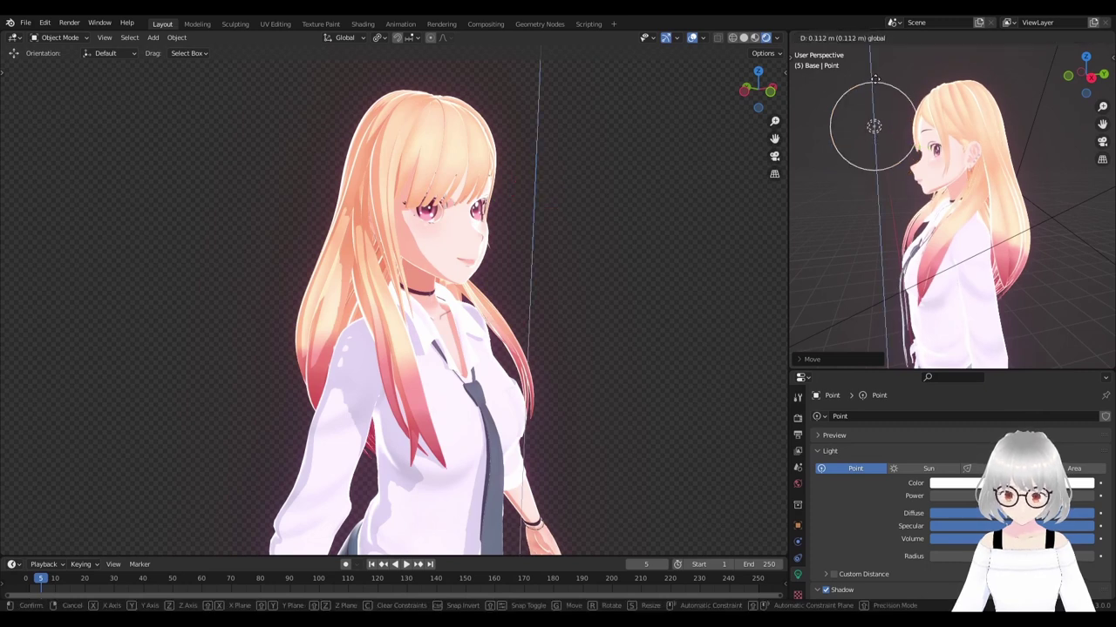
pyautogui.click(879, 103)
pyautogui.press('g')
pyautogui.press('y')
pyautogui.click(933, 141)
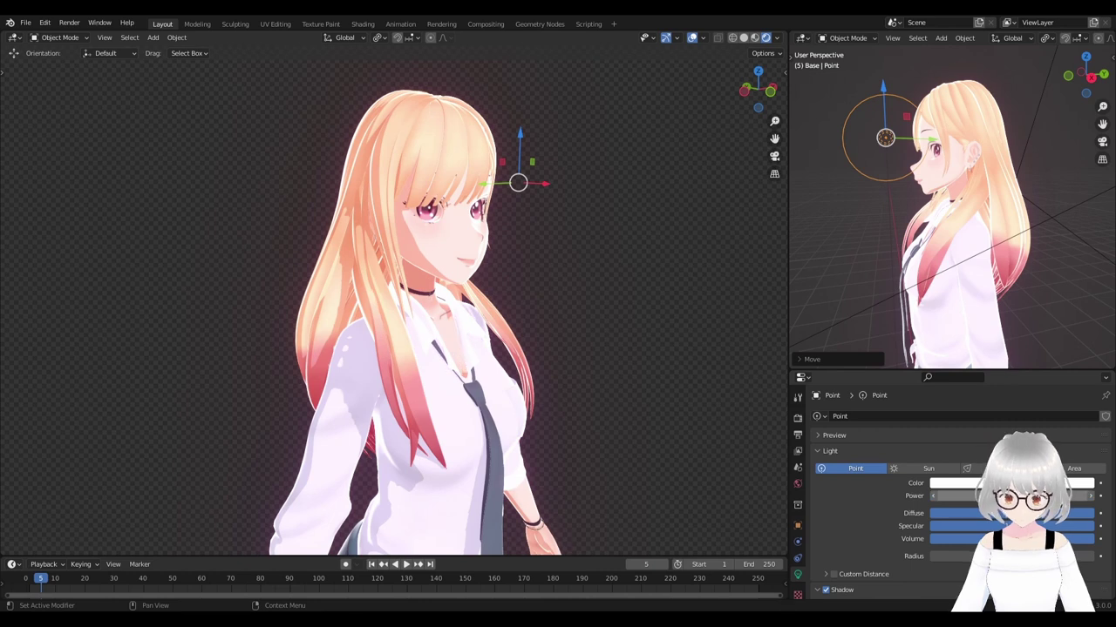
pyautogui.moveTo(880, 218); pyautogui.dragTo(924, 159, button='middle')
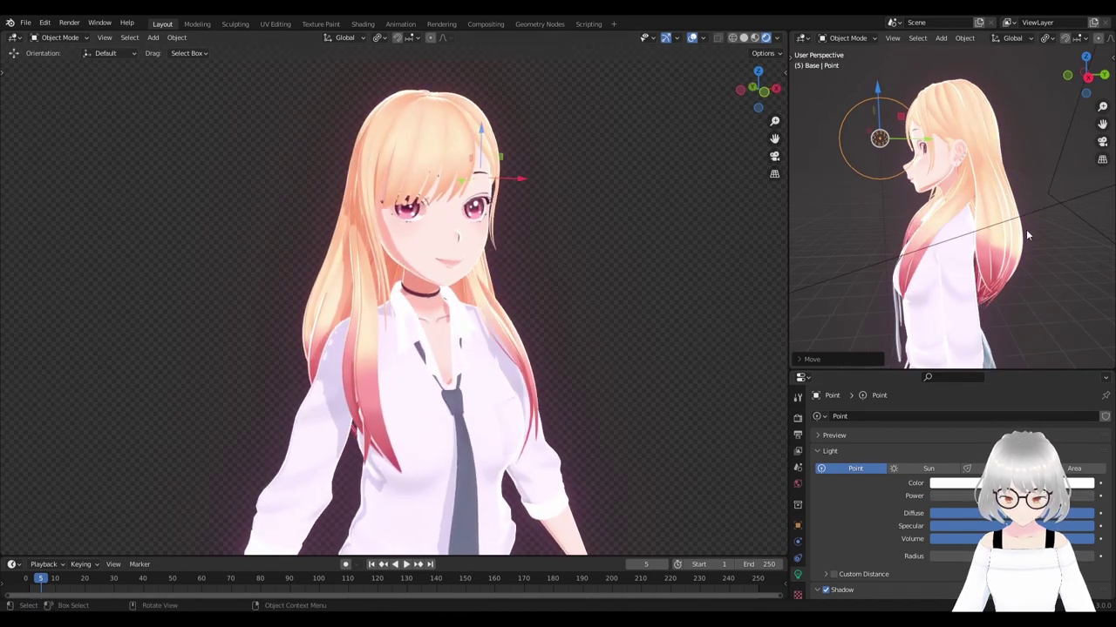
pyautogui.moveTo(907, 208); pyautogui.dragTo(954, 209, button='middle')
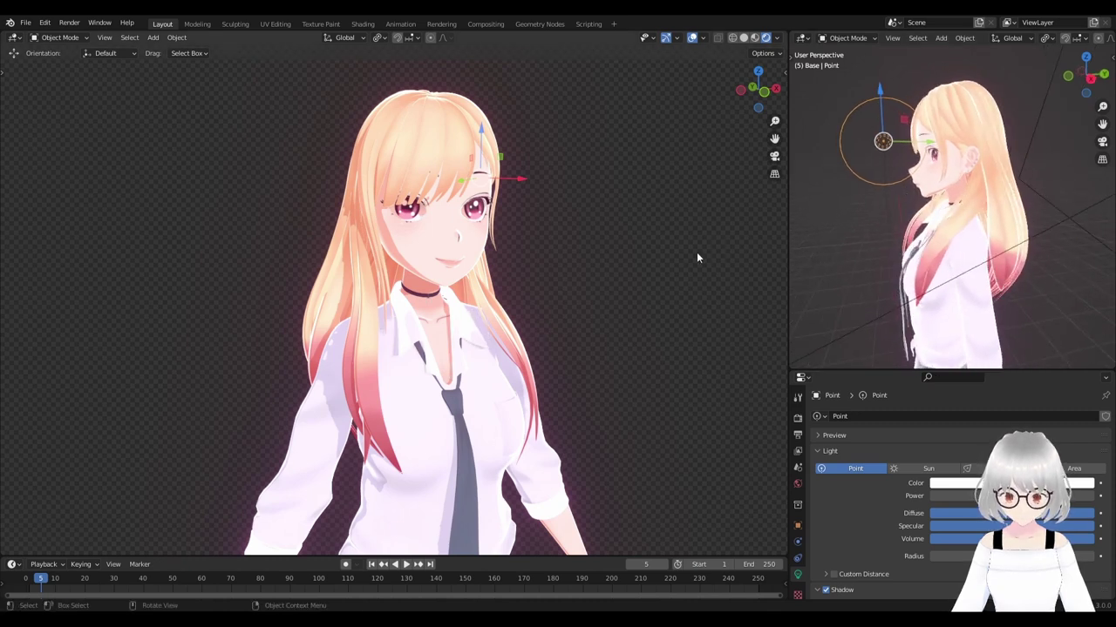
# Delete the point light from the scene.
pyautogui.press('x')
pyautogui.click(947, 161)
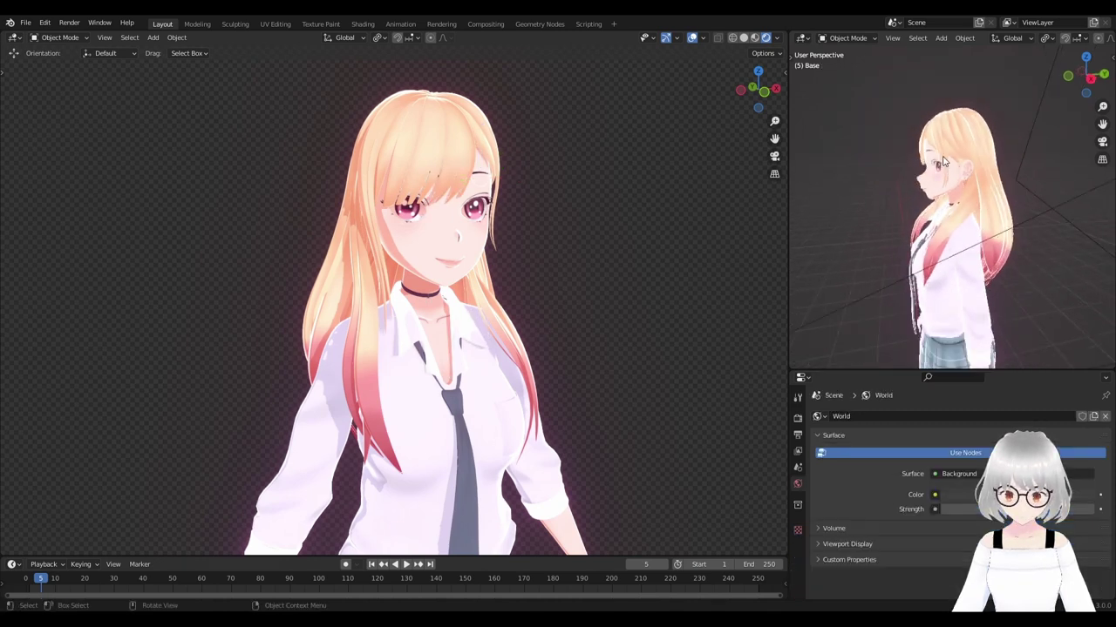
pyautogui.scroll(-4, 954, 201)
pyautogui.scroll(-3, 958, 221)
pyautogui.moveTo(958, 222)
pyautogui.mouseDown(button='middle')
pyautogui.moveTo(913, 214)
pyautogui.moveTo(992, 237)
pyautogui.mouseUp(button='middle')
# Select the Sun and rotate it slightly about its Z axis, cancelling the X tilt.
pyautogui.click(884, 213)
pyautogui.scroll(3, 965, 226)
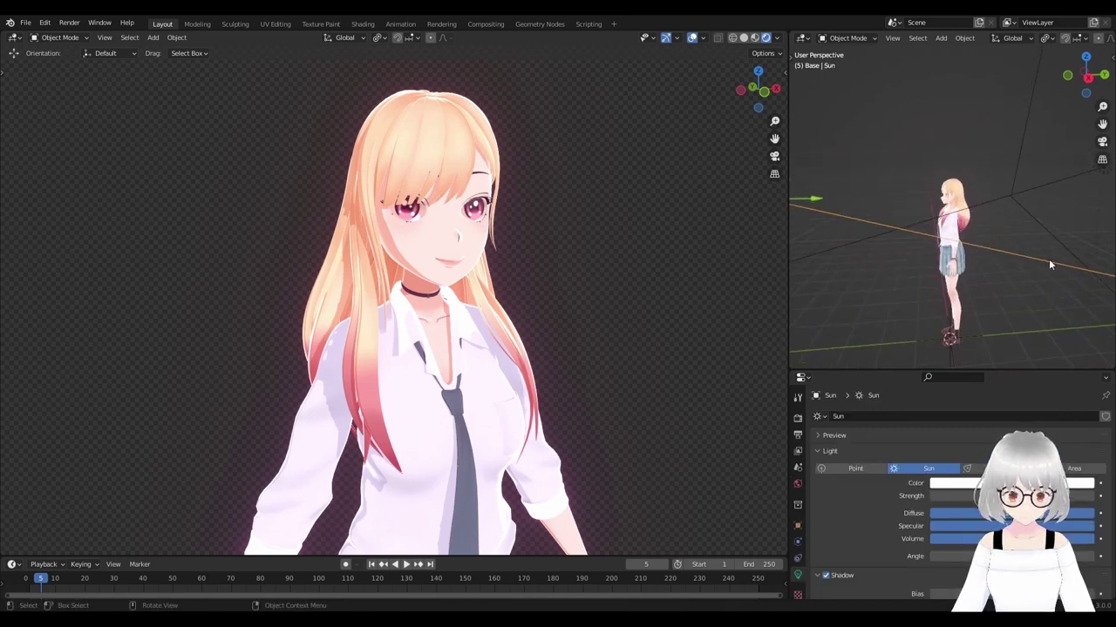
pyautogui.press('r')
pyautogui.press('x')
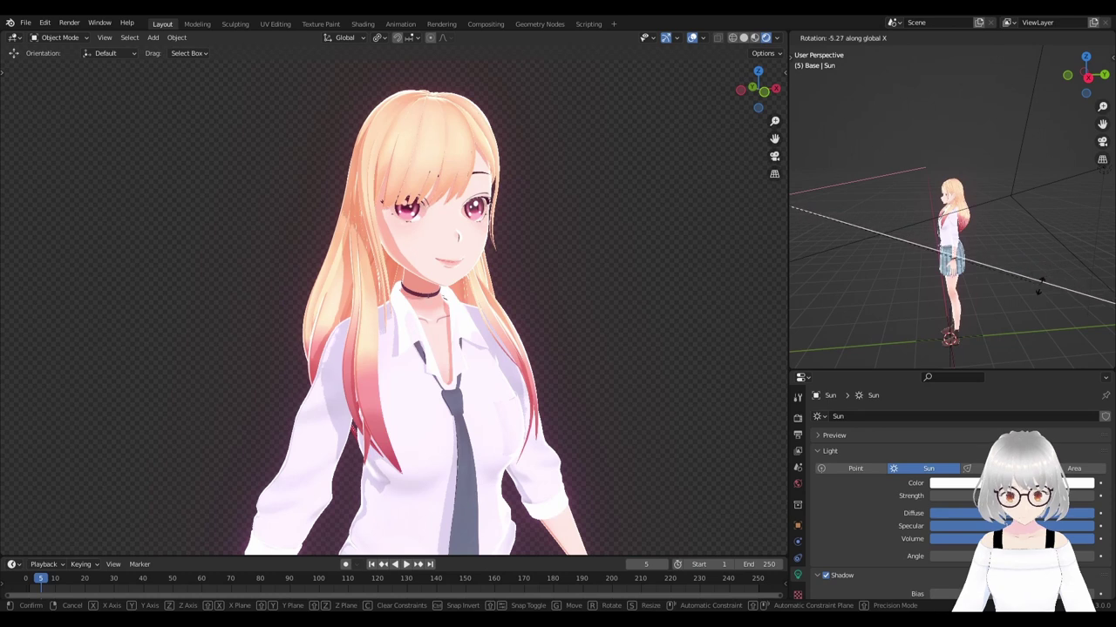
pyautogui.press('Escape')
pyautogui.press('r')
pyautogui.press('z')
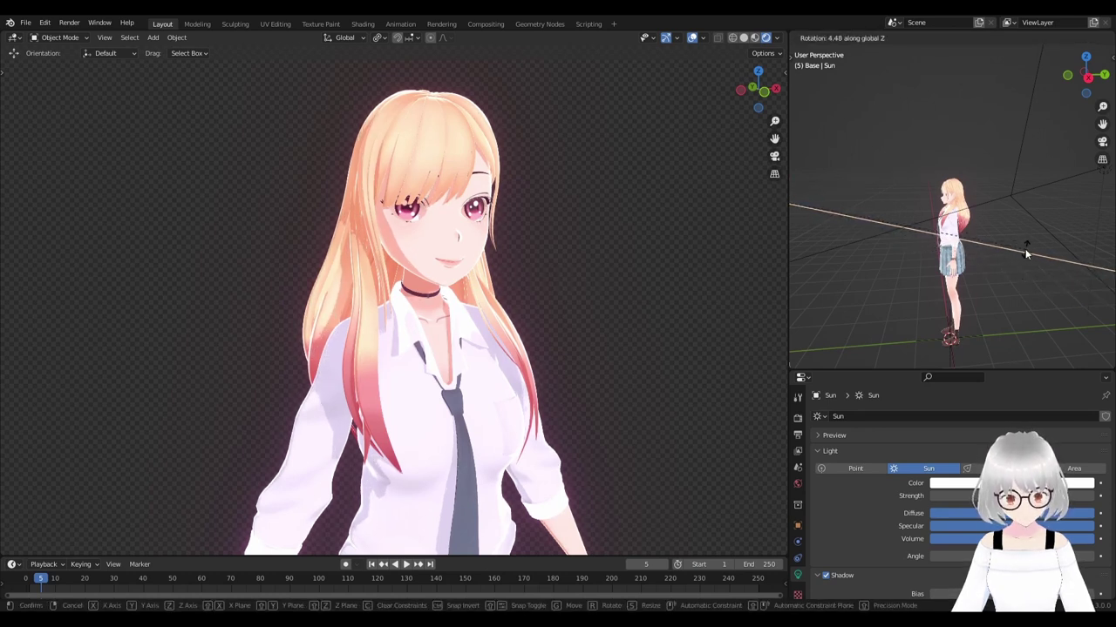
pyautogui.click(1026, 253)
pyautogui.moveTo(441, 276)
pyautogui.mouseDown(button='middle')
pyautogui.moveTo(519, 290)
pyautogui.moveTo(409, 290)
pyautogui.mouseUp(button='middle')
pyautogui.moveTo(489, 304)
pyautogui.mouseDown(button='middle')
pyautogui.moveTo(478, 305)
pyautogui.moveTo(480, 291)
pyautogui.mouseUp(button='middle')
pyautogui.scroll(-3, 493, 310)
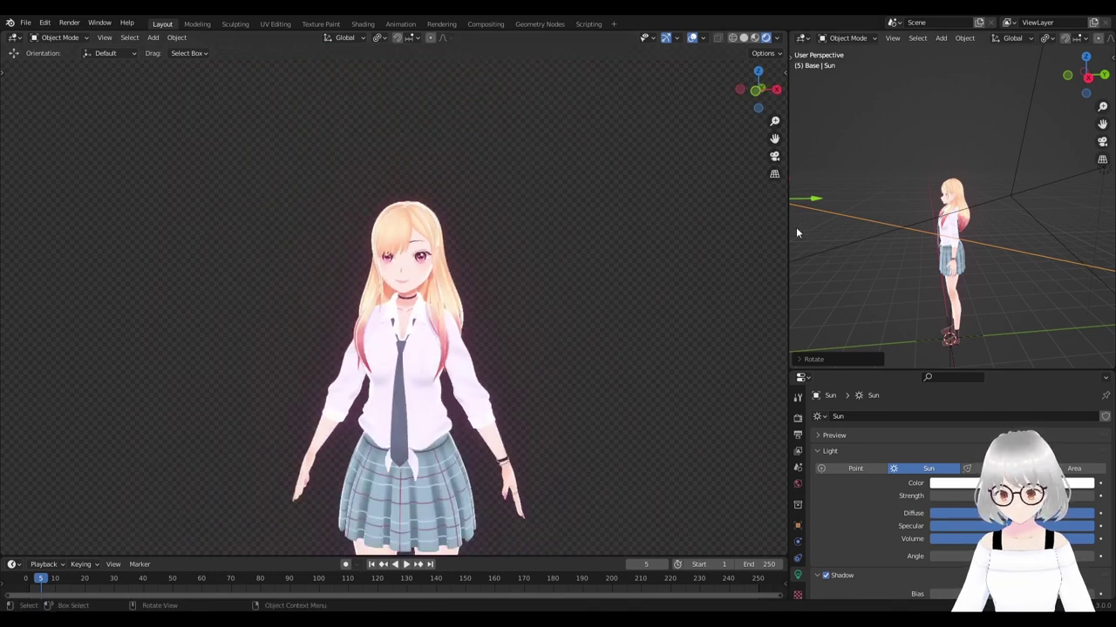
# Switch the right-hand view to the Outliner and enlarge the main view and Properties panel.
pyautogui.click(801, 38)
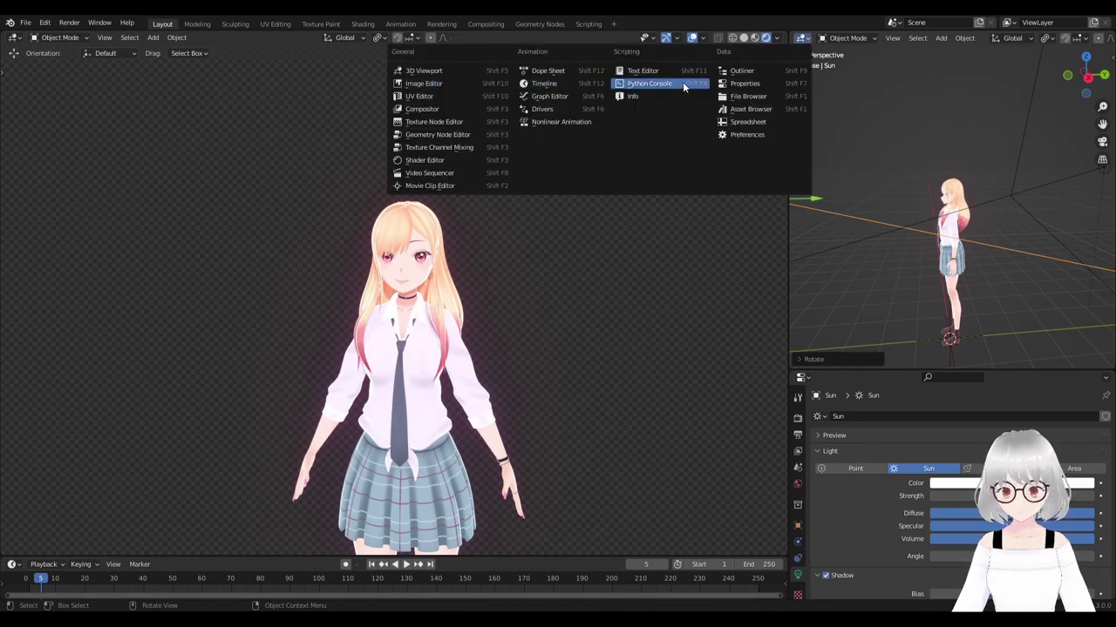
pyautogui.click(741, 70)
pyautogui.moveTo(787, 150); pyautogui.dragTo(879, 152)
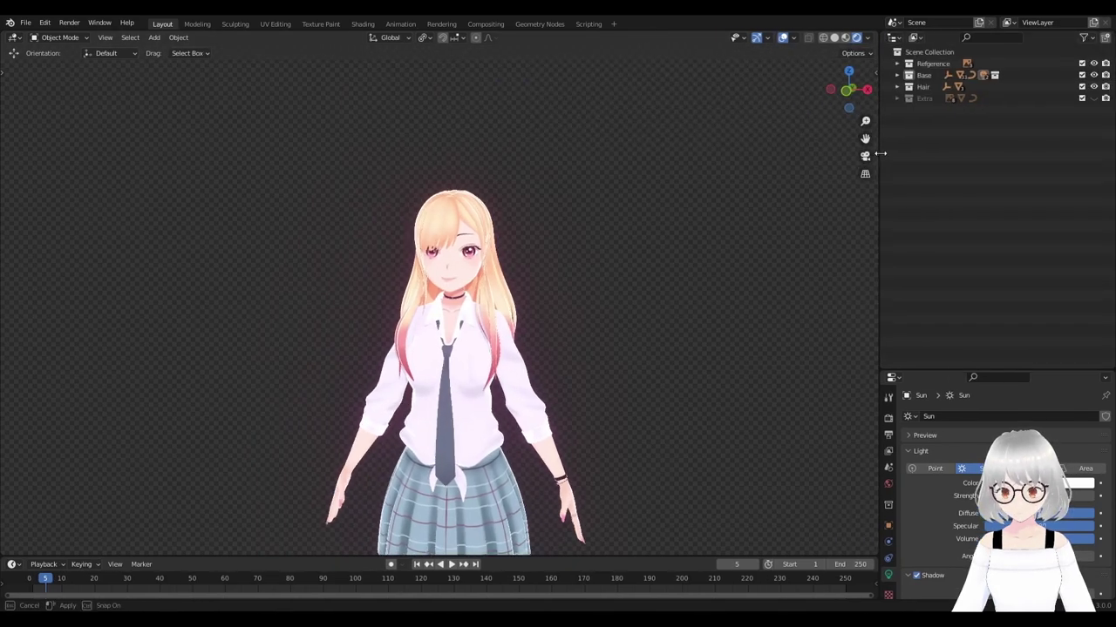
pyautogui.moveTo(933, 370); pyautogui.dragTo(934, 194)
pyautogui.scroll(-2, 522, 287)
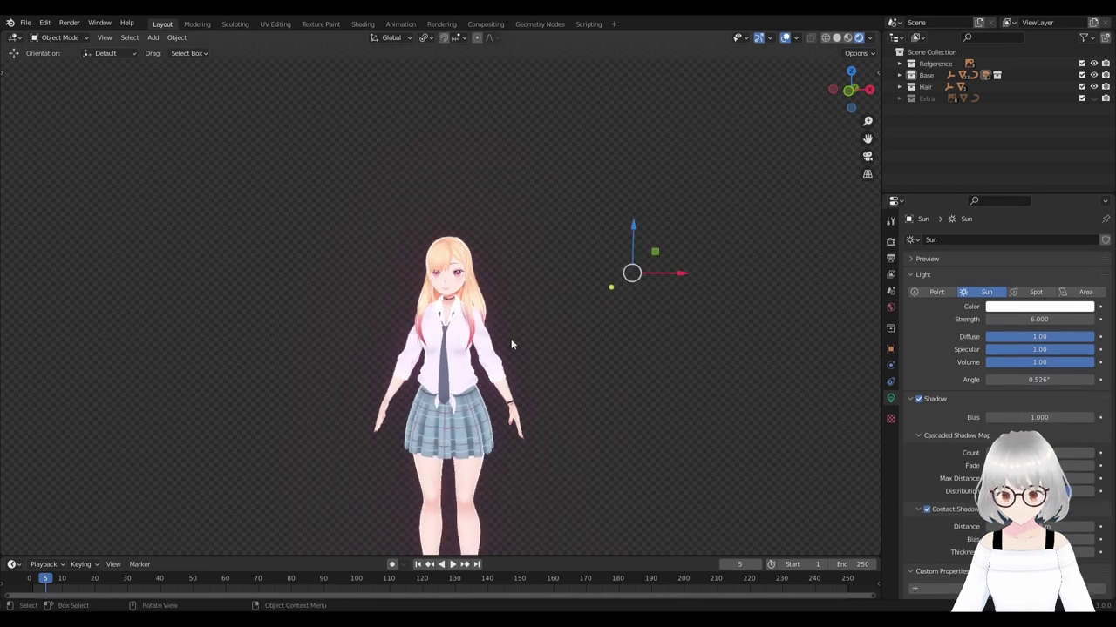
# Reframe the main view to a front view of the full character, zoomed toward the head.
pyautogui.keyDown('shift'); pyautogui.moveTo(523, 427); pyautogui.dragTo(531, 281, button='middle'); pyautogui.keyUp('shift')
pyautogui.moveTo(602, 278); pyautogui.dragTo(639, 279, button='middle')
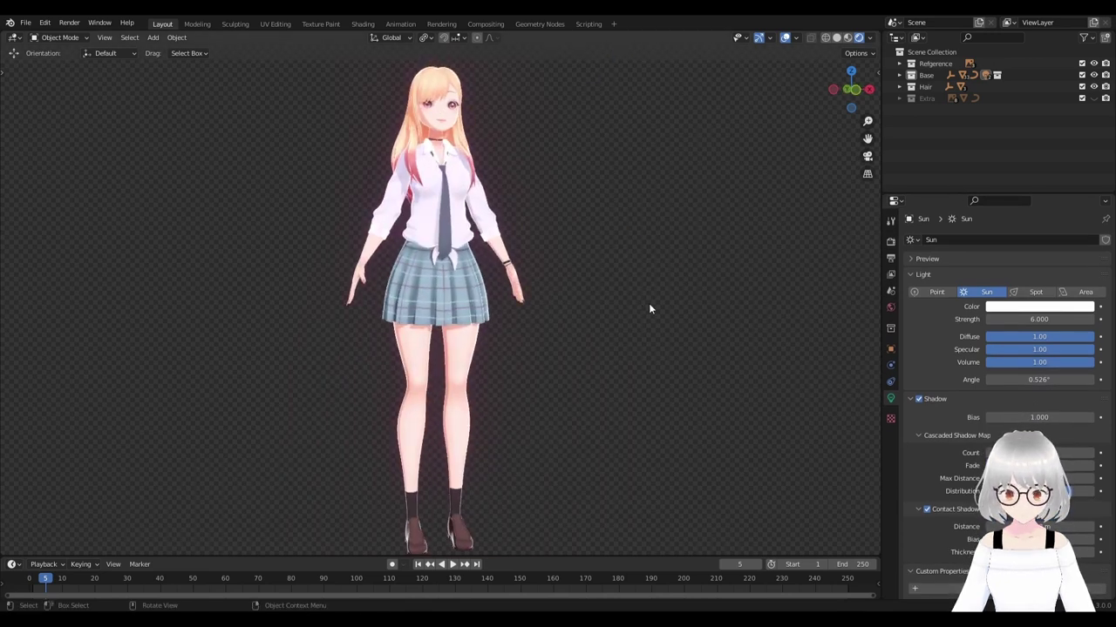
pyautogui.press('KP_1')
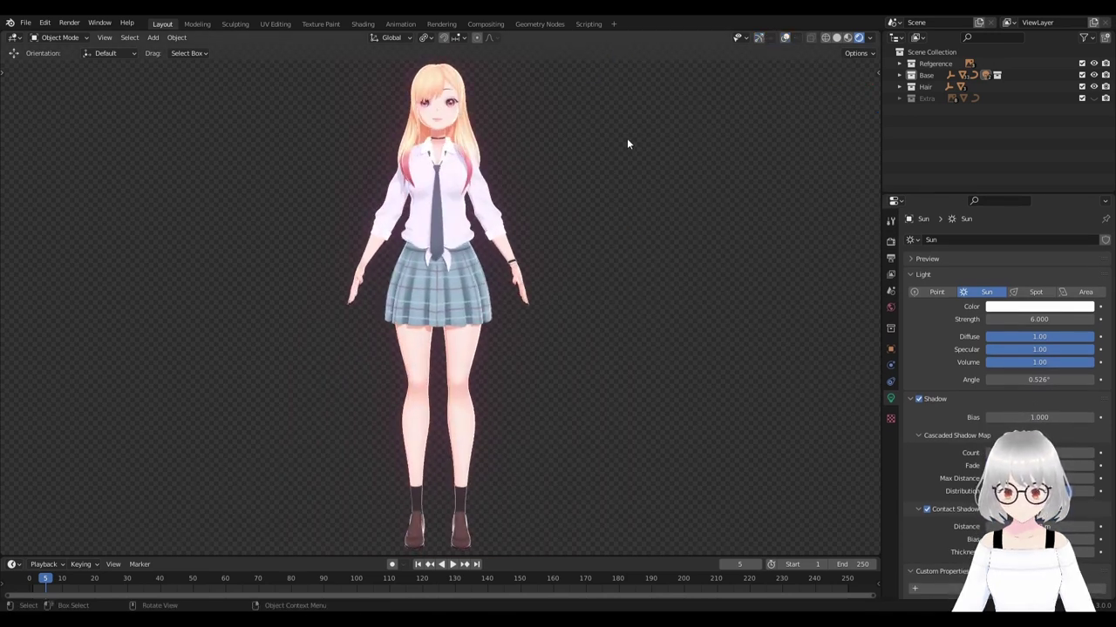
pyautogui.keyDown('shift'); pyautogui.moveTo(627, 142); pyautogui.dragTo(552, 266, button='middle'); pyautogui.keyUp('shift')
pyautogui.scroll(4, 542, 228)
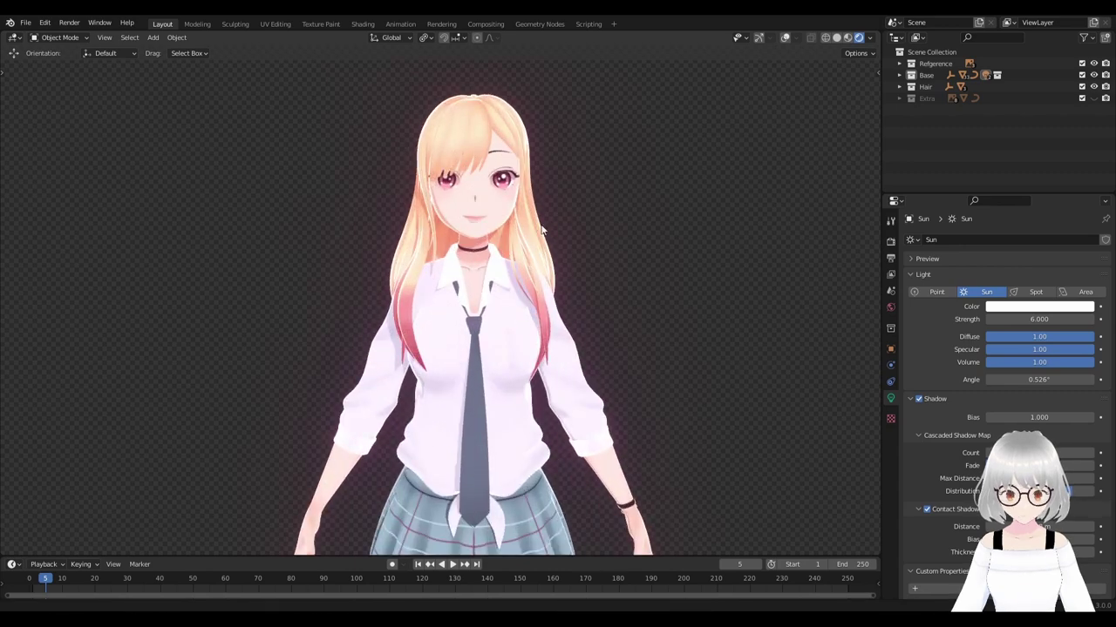
pyautogui.scroll(2, 541, 228)
pyautogui.scroll(2, 506, 324)
pyautogui.scroll(2, 528, 361)
pyautogui.moveTo(528, 360)
pyautogui.mouseDown(button='middle')
pyautogui.moveTo(361, 348)
pyautogui.moveTo(722, 348)
pyautogui.moveTo(592, 352)
pyautogui.moveTo(531, 396)
pyautogui.moveTo(593, 323)
pyautogui.moveTo(554, 366)
pyautogui.moveTo(773, 366)
pyautogui.moveTo(570, 341)
pyautogui.moveTo(697, 345)
pyautogui.moveTo(607, 357)
pyautogui.moveTo(647, 355)
pyautogui.moveTo(637, 326)
pyautogui.mouseUp(button='middle')
pyautogui.scroll(-3, 527, 402)
pyautogui.scroll(3, 561, 348)
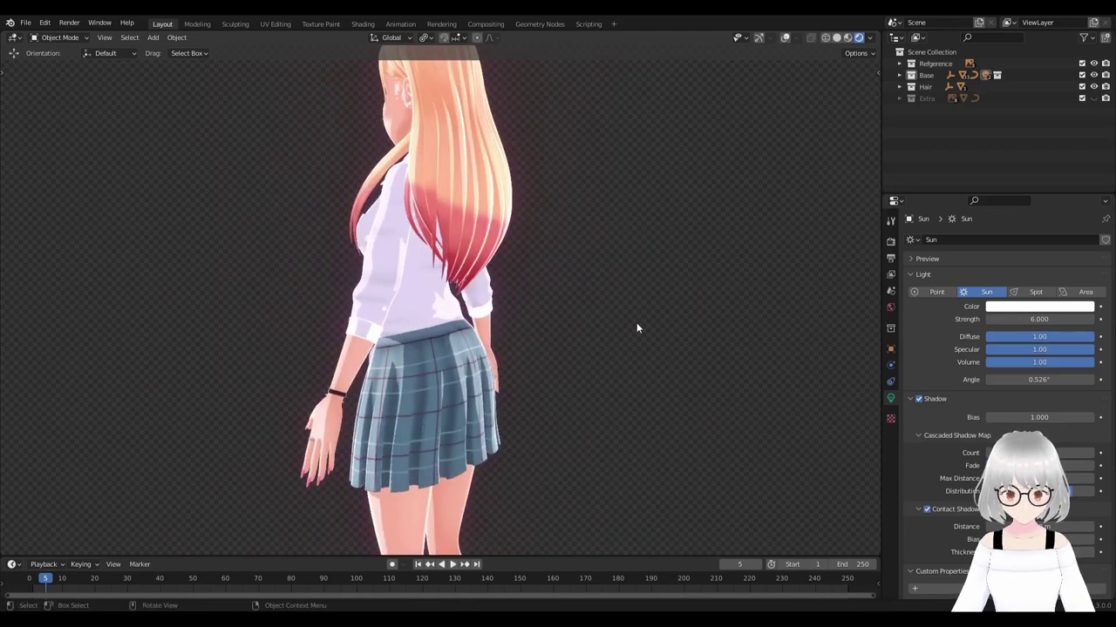
# Turn the outliner area into a 3D view and enable Contact Shadows on the Area light.
pyautogui.click(898, 38)
pyautogui.click(837, 71)
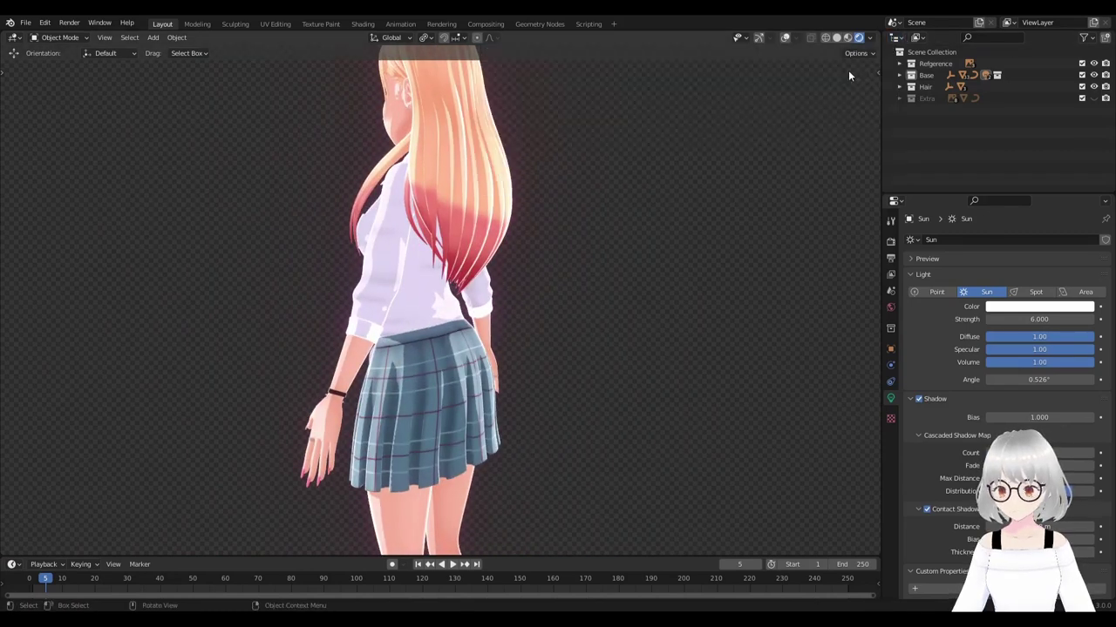
pyautogui.click(898, 37)
pyautogui.click(528, 69)
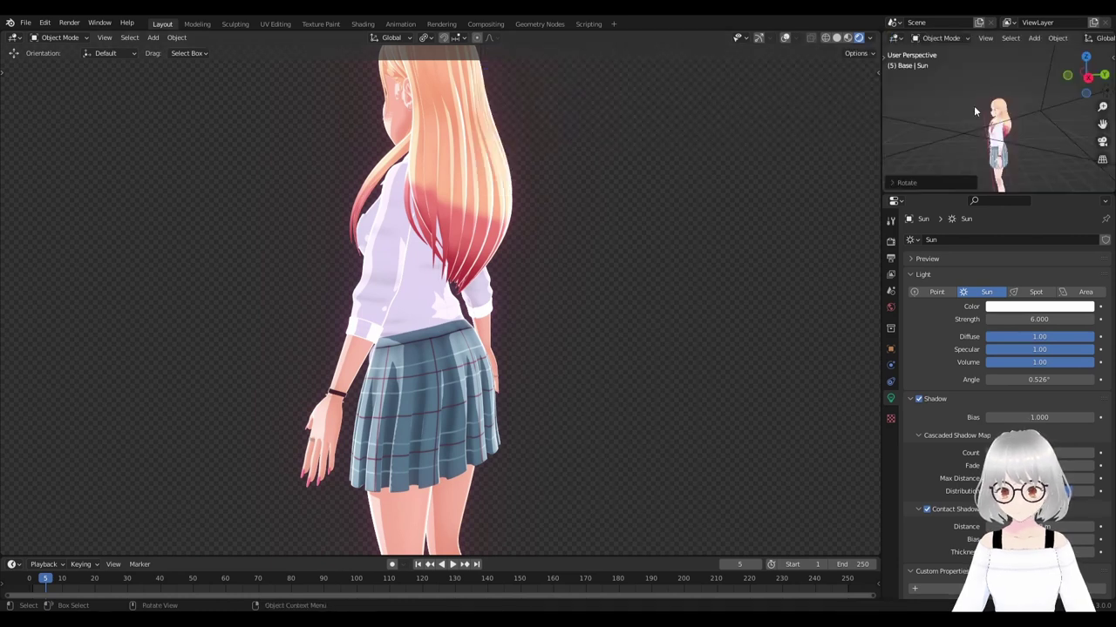
pyautogui.click(1045, 101)
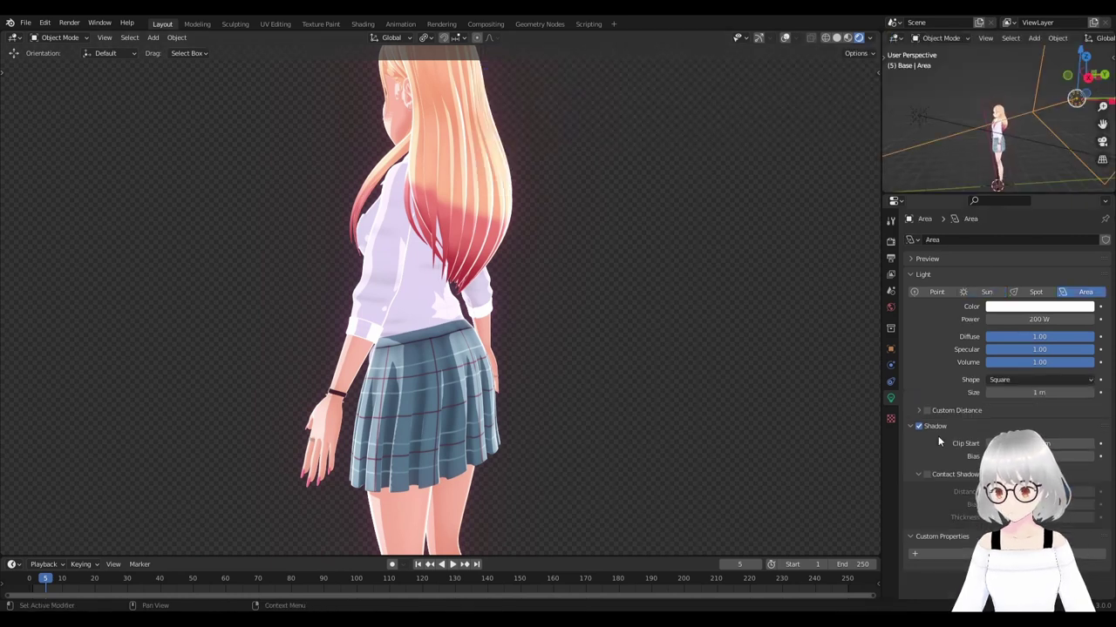
pyautogui.click(928, 475)
# Orbit to the character's back and switch the small area back to the Outliner.
pyautogui.scroll(4, 610, 366)
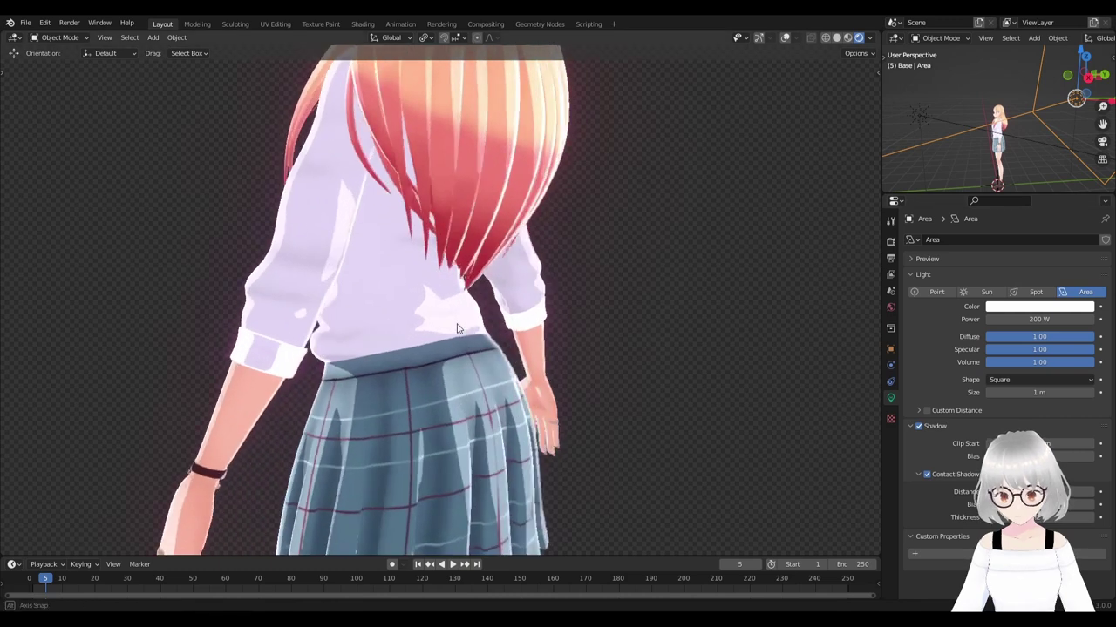
pyautogui.moveTo(610, 348)
pyautogui.mouseDown(button='middle')
pyautogui.moveTo(420, 329)
pyautogui.moveTo(469, 333)
pyautogui.mouseUp(button='middle')
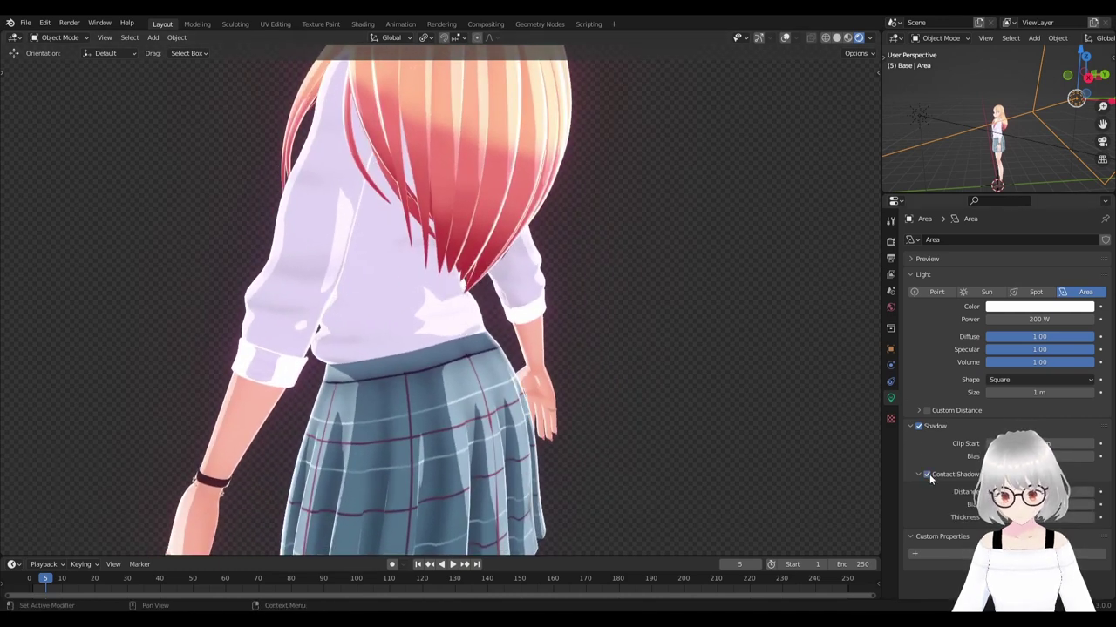
pyautogui.click(896, 38)
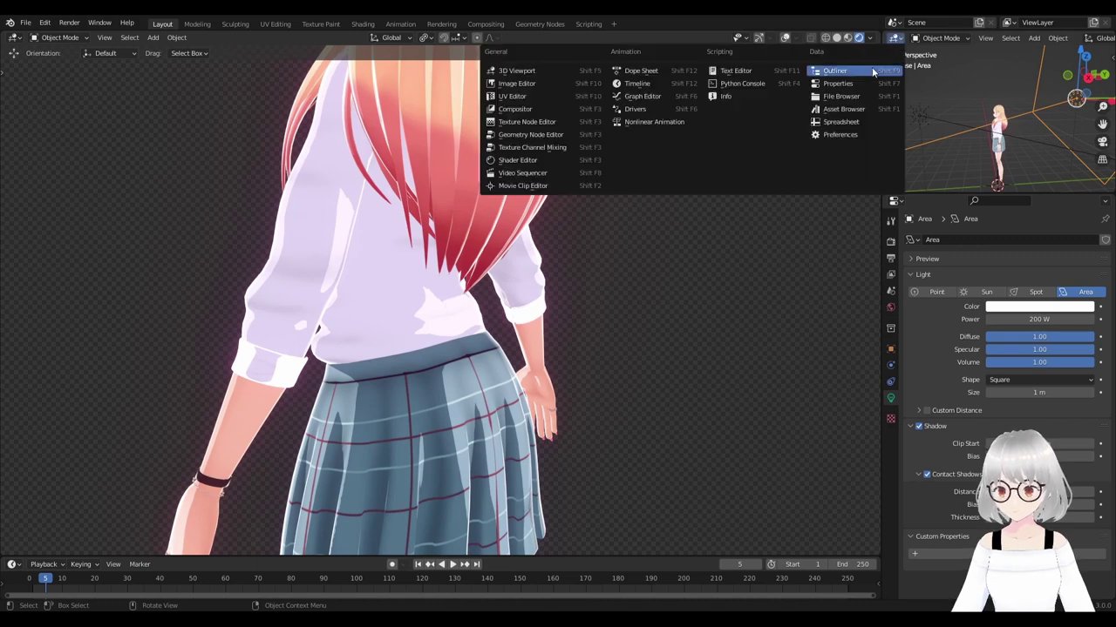
pyautogui.click(873, 73)
pyautogui.moveTo(460, 206); pyautogui.dragTo(682, 326, button='middle')
pyautogui.scroll(-5, 584, 317)
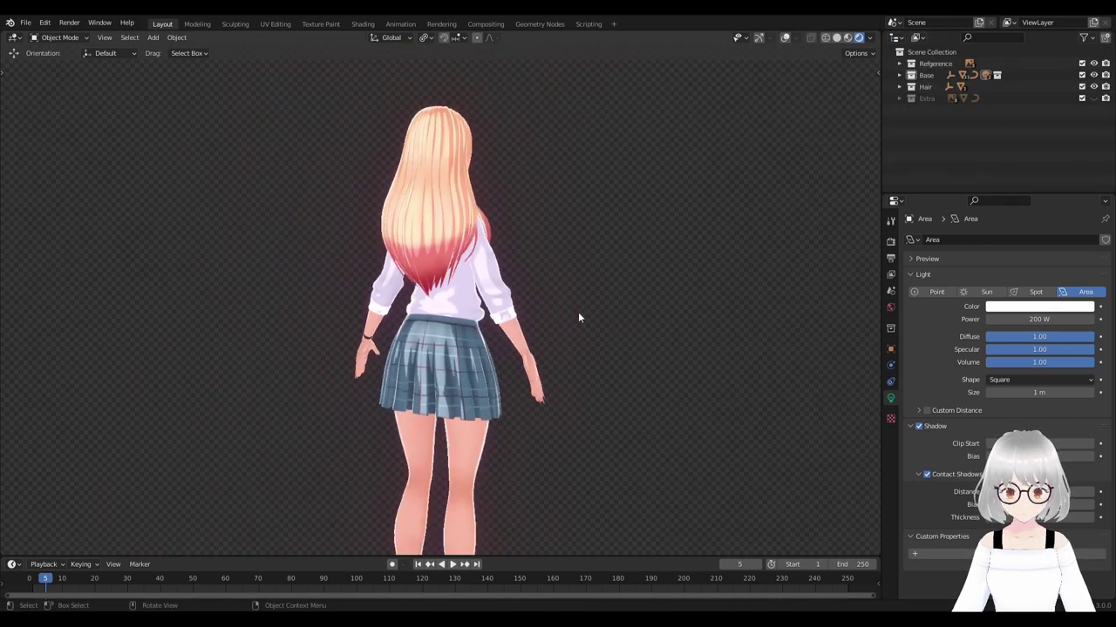
pyautogui.moveTo(578, 315); pyautogui.dragTo(472, 336, button='middle')
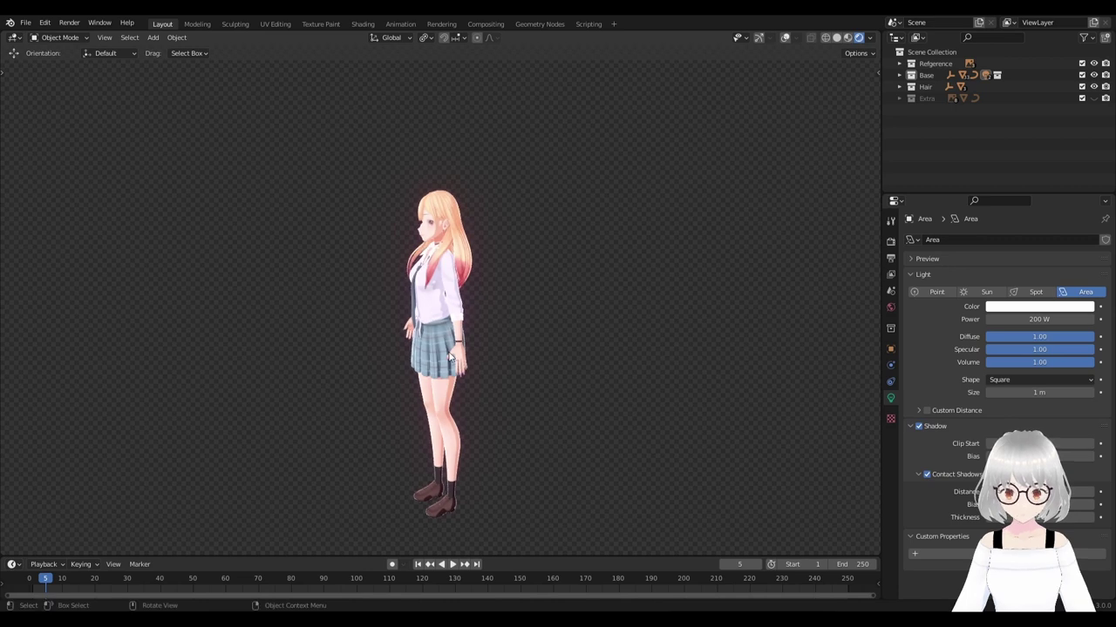
pyautogui.moveTo(451, 357)
pyautogui.mouseDown(button='middle')
pyautogui.moveTo(399, 399)
pyautogui.moveTo(580, 364)
pyautogui.mouseUp(button='middle')
pyautogui.moveTo(528, 183)
pyautogui.keyDown('shift'); pyautogui.mouseDown(button='middle')
pyautogui.moveTo(533, 536)
pyautogui.moveTo(586, 254)
pyautogui.moveTo(526, 372)
pyautogui.moveTo(558, 379)
pyautogui.moveTo(439, 341)
pyautogui.moveTo(688, 346)
pyautogui.moveTo(577, 346)
pyautogui.moveTo(637, 365)
pyautogui.moveTo(578, 232)
pyautogui.moveTo(551, 384)
pyautogui.moveTo(620, 399)
pyautogui.mouseUp(button='middle'); pyautogui.keyUp('shift')
pyautogui.scroll(3, 525, 372)
pyautogui.scroll(1, 643, 323)
pyautogui.scroll(2, 648, 339)
pyautogui.scroll(2, 575, 391)
pyautogui.scroll(1, 579, 392)
pyautogui.scroll(1, 587, 398)
pyautogui.scroll(-2, 602, 401)
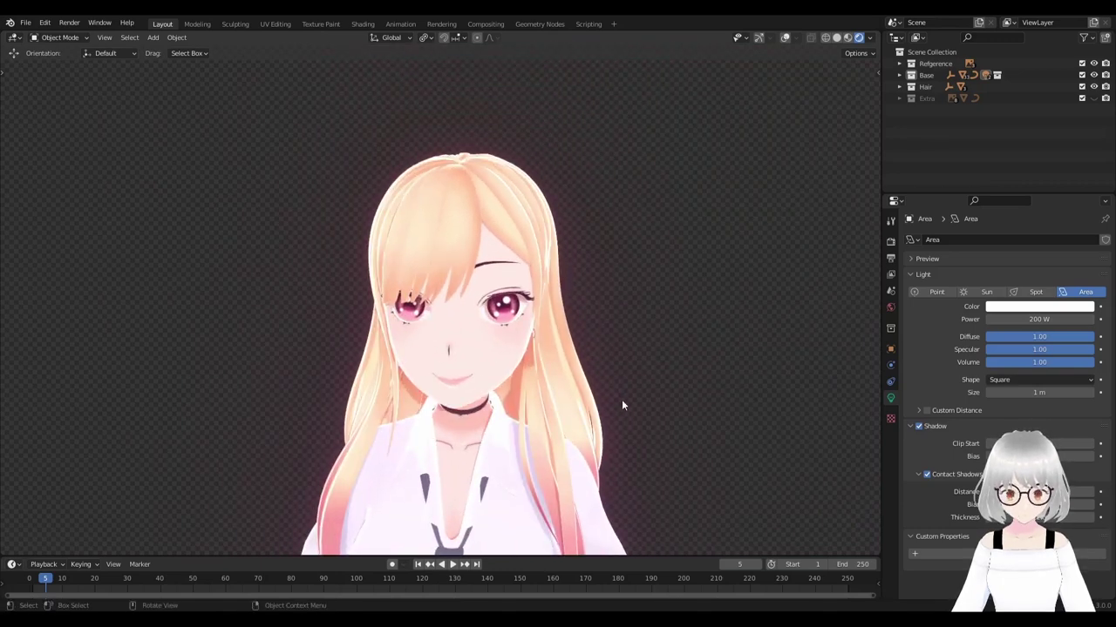
pyautogui.scroll(-2, 623, 401)
pyautogui.scroll(-5, 620, 395)
pyautogui.keyDown('shift'); pyautogui.moveTo(615, 375); pyautogui.dragTo(647, 349, button='middle'); pyautogui.keyUp('shift')
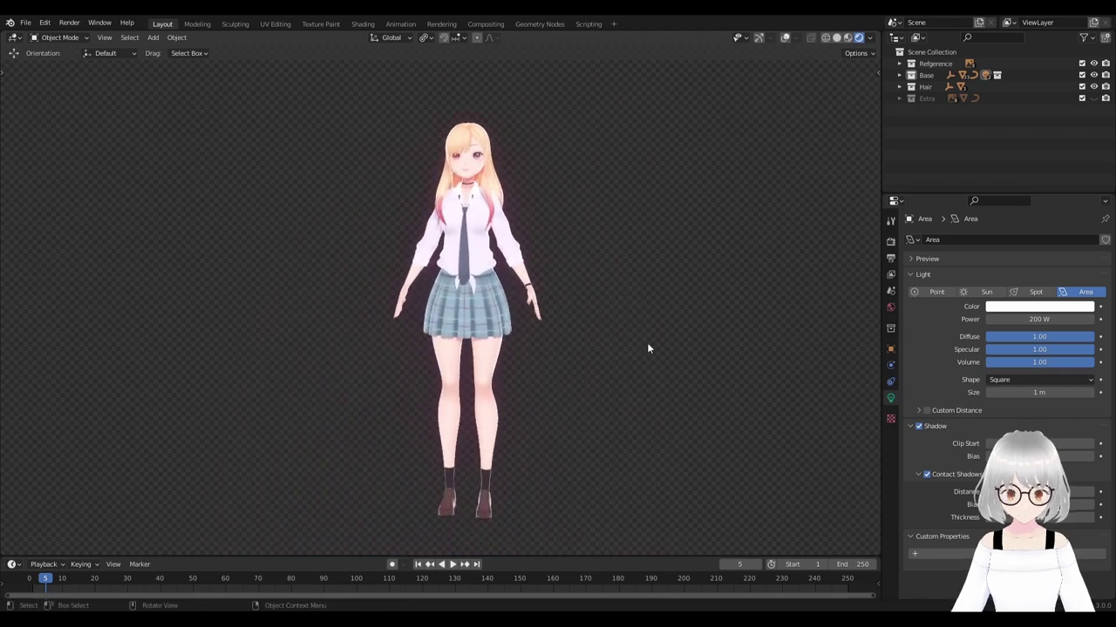